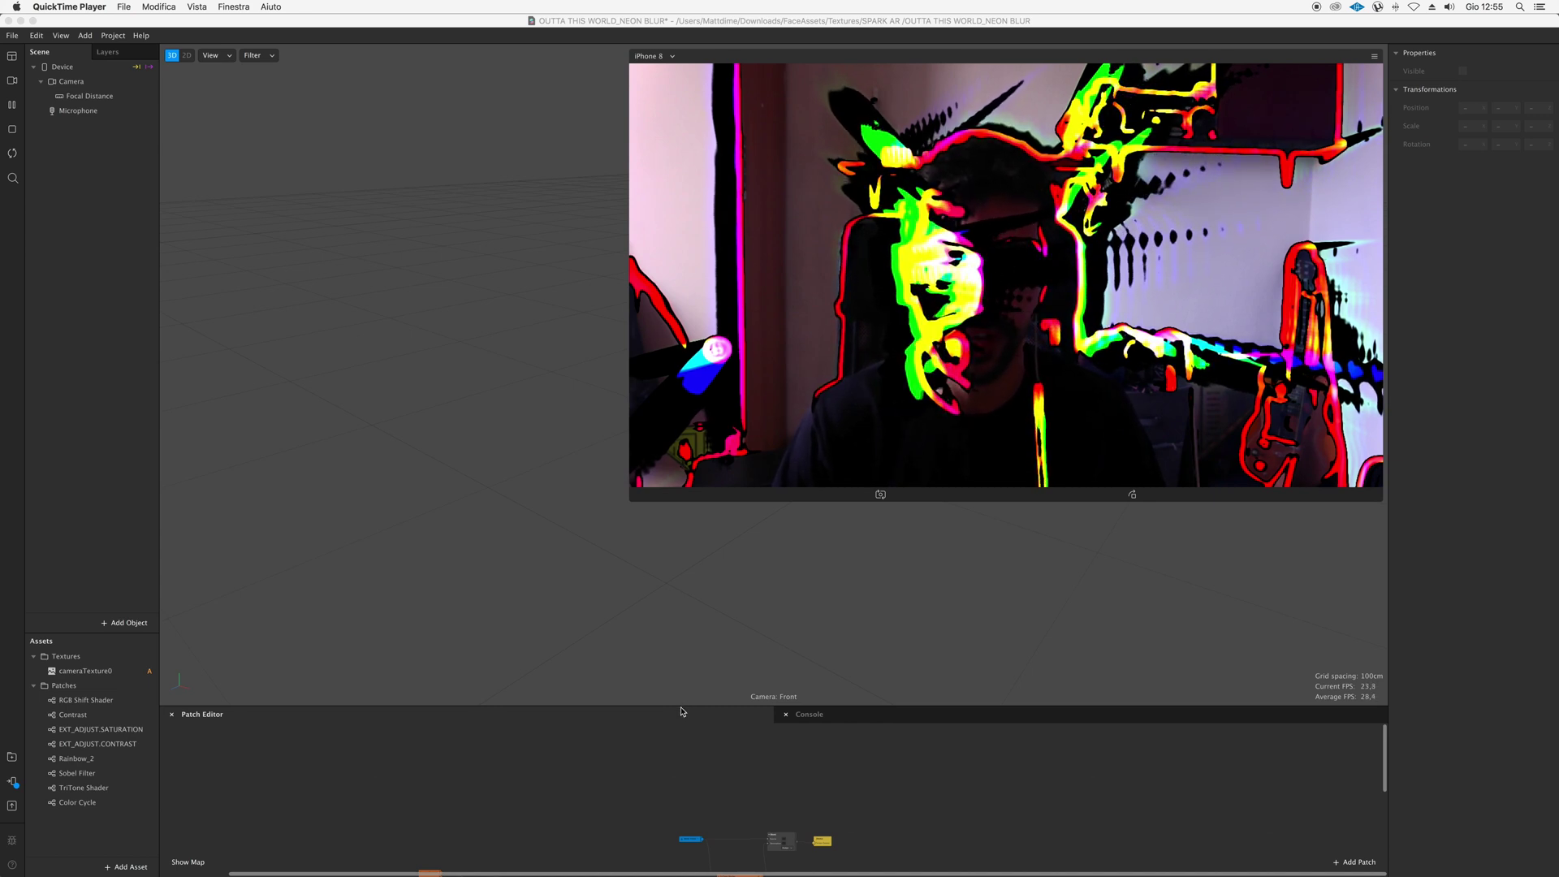
# Drag the Patch Editor divider up over the Console and zoom into the Sobel Filter, Swizzle, Mix and Contrast nodes
pyautogui.click(682, 707)
pyautogui.moveTo(682, 707); pyautogui.dragTo(670, 352)
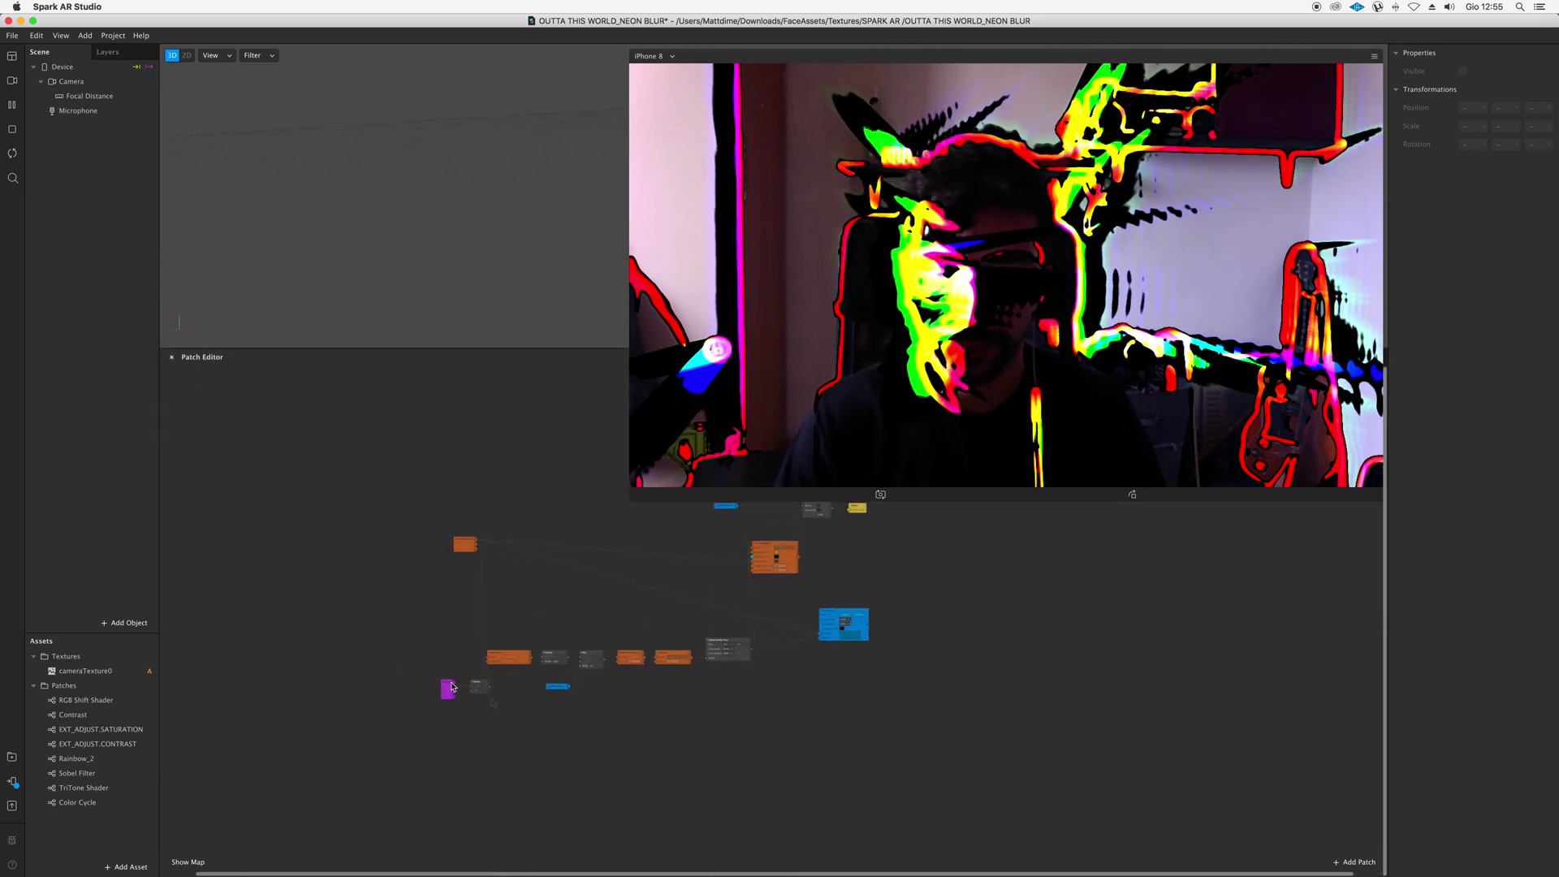
pyautogui.scroll(5, 460, 724)
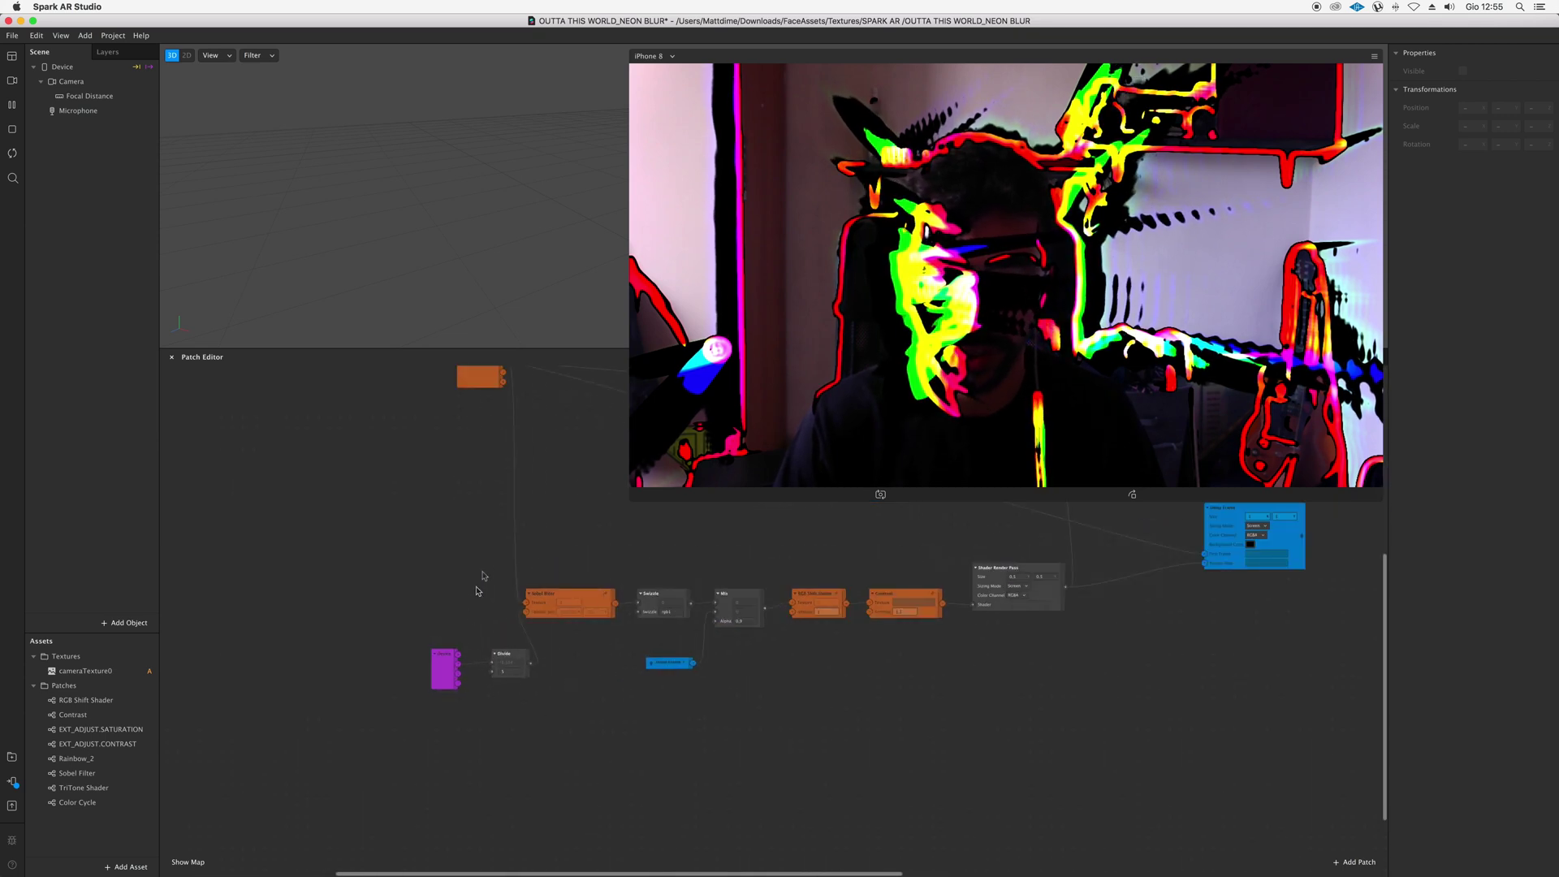
pyautogui.scroll(3, 583, 710)
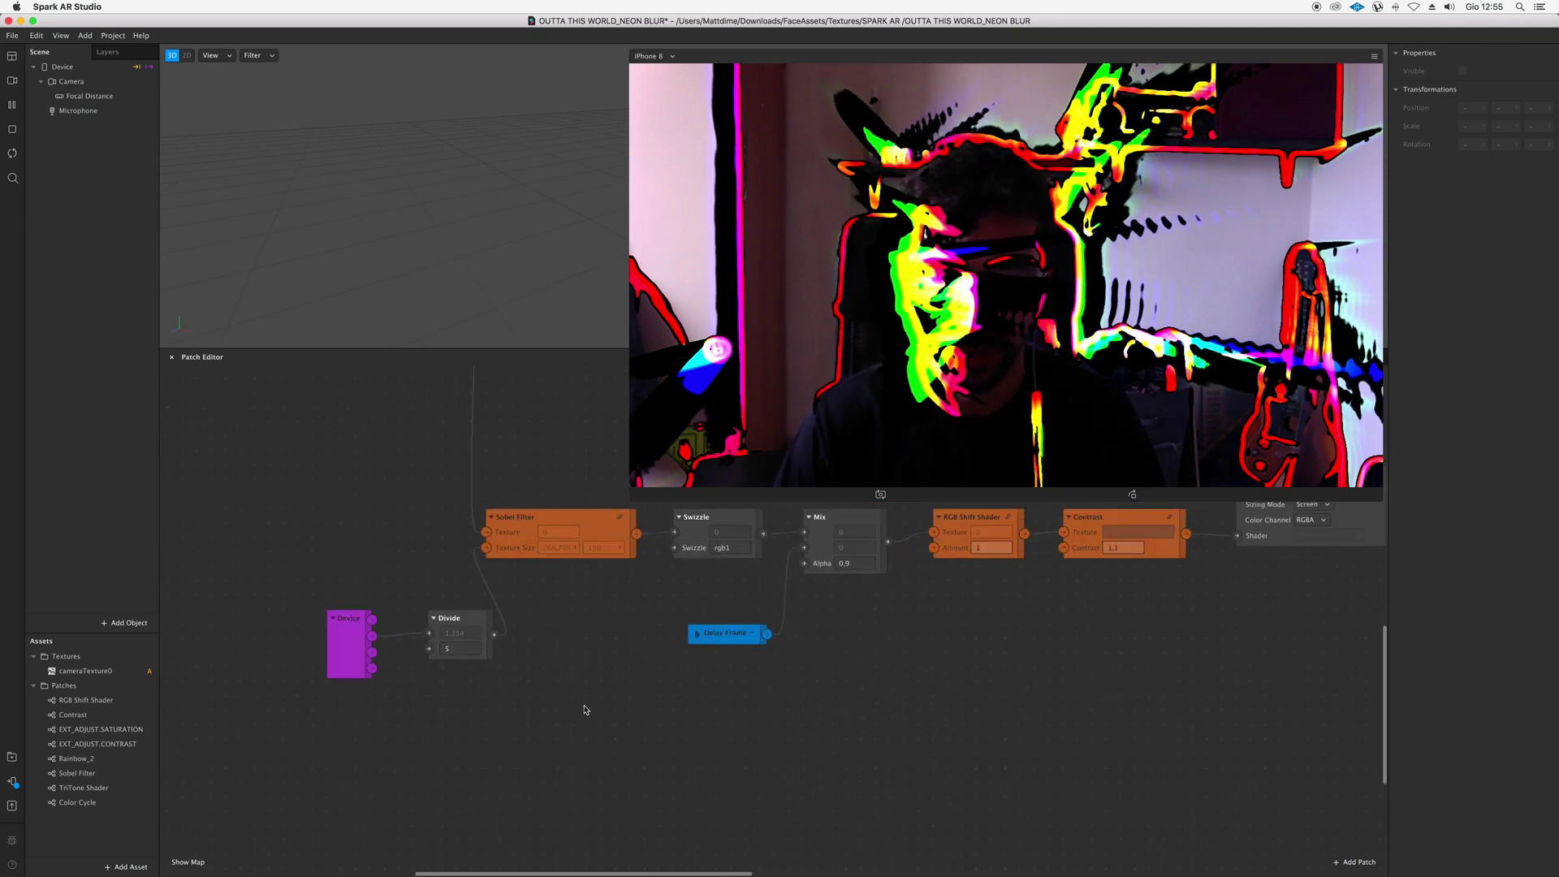
pyautogui.scroll(2, 583, 710)
# Browse the AR Library's Patch Assets > Shaders to the Sobel Filter shader page
pyautogui.click(126, 867)
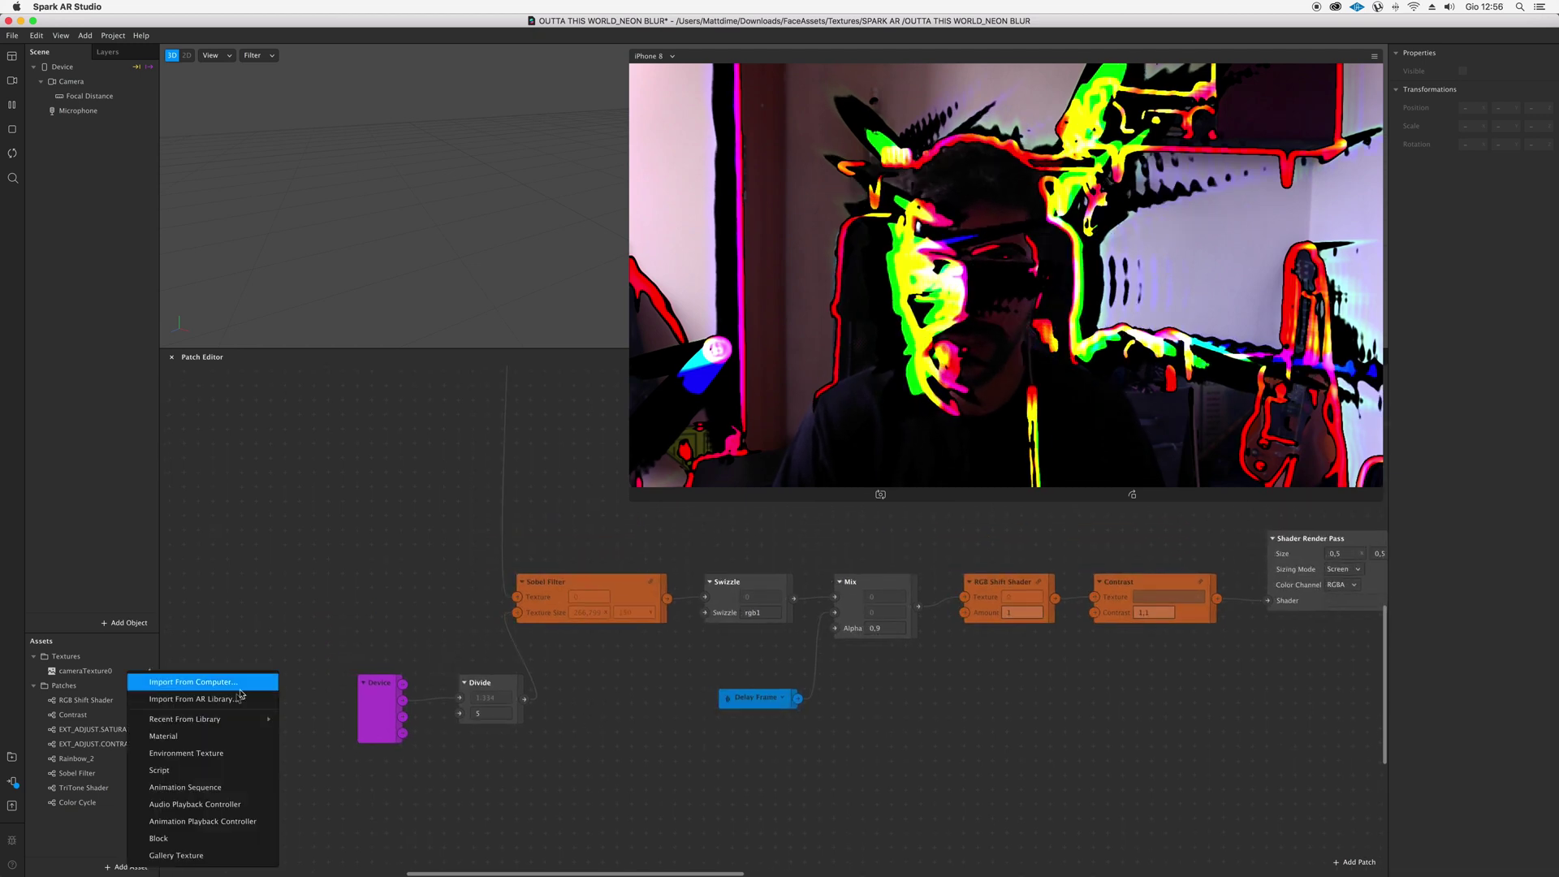
pyautogui.click(191, 699)
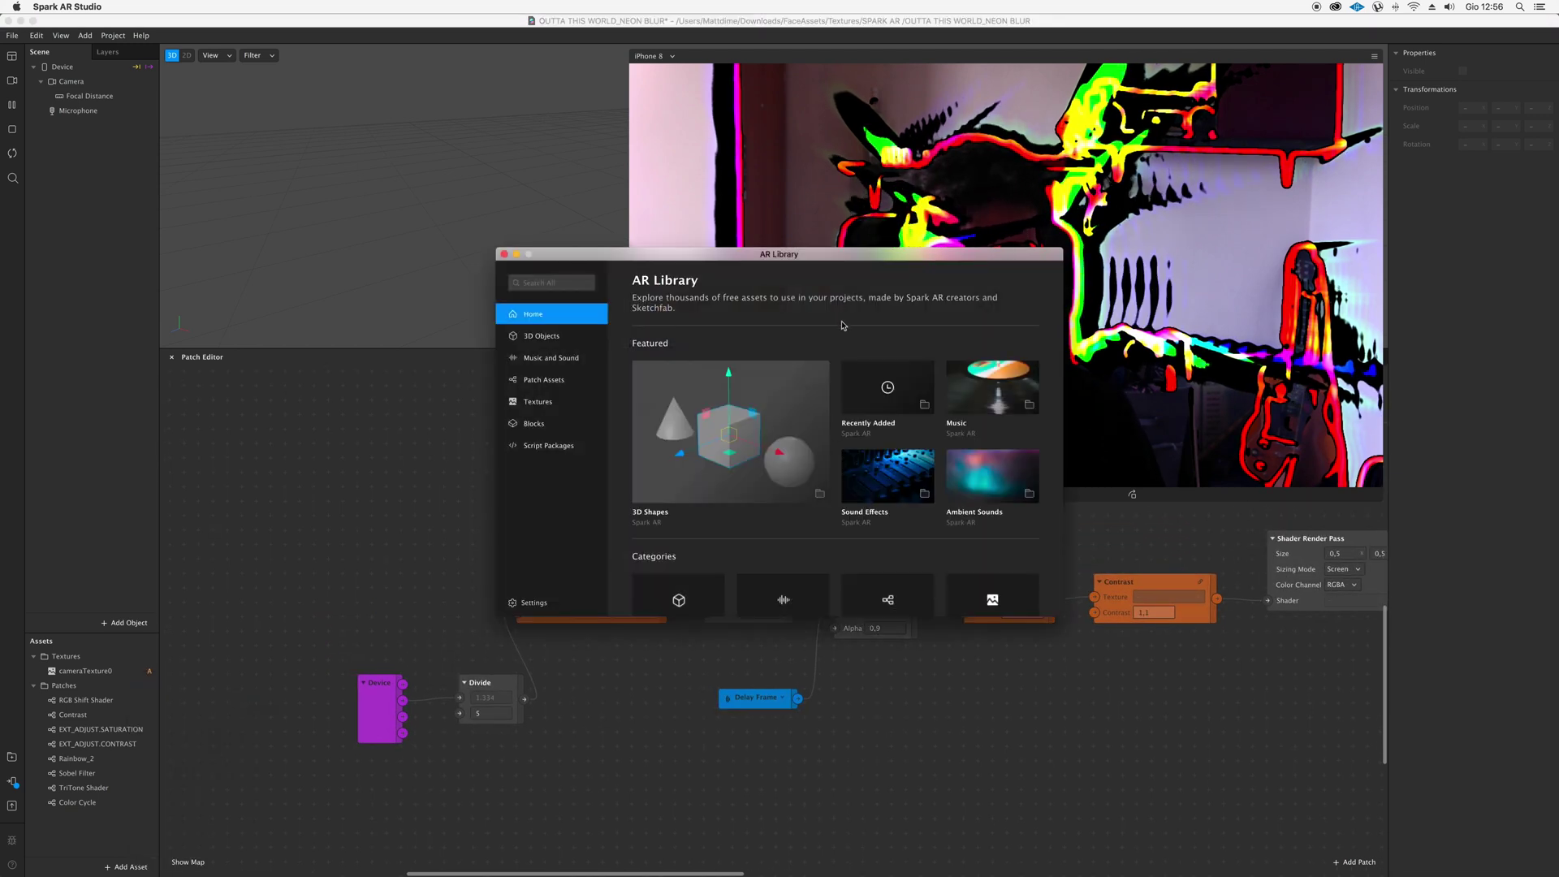
pyautogui.scroll(-3, 892, 442)
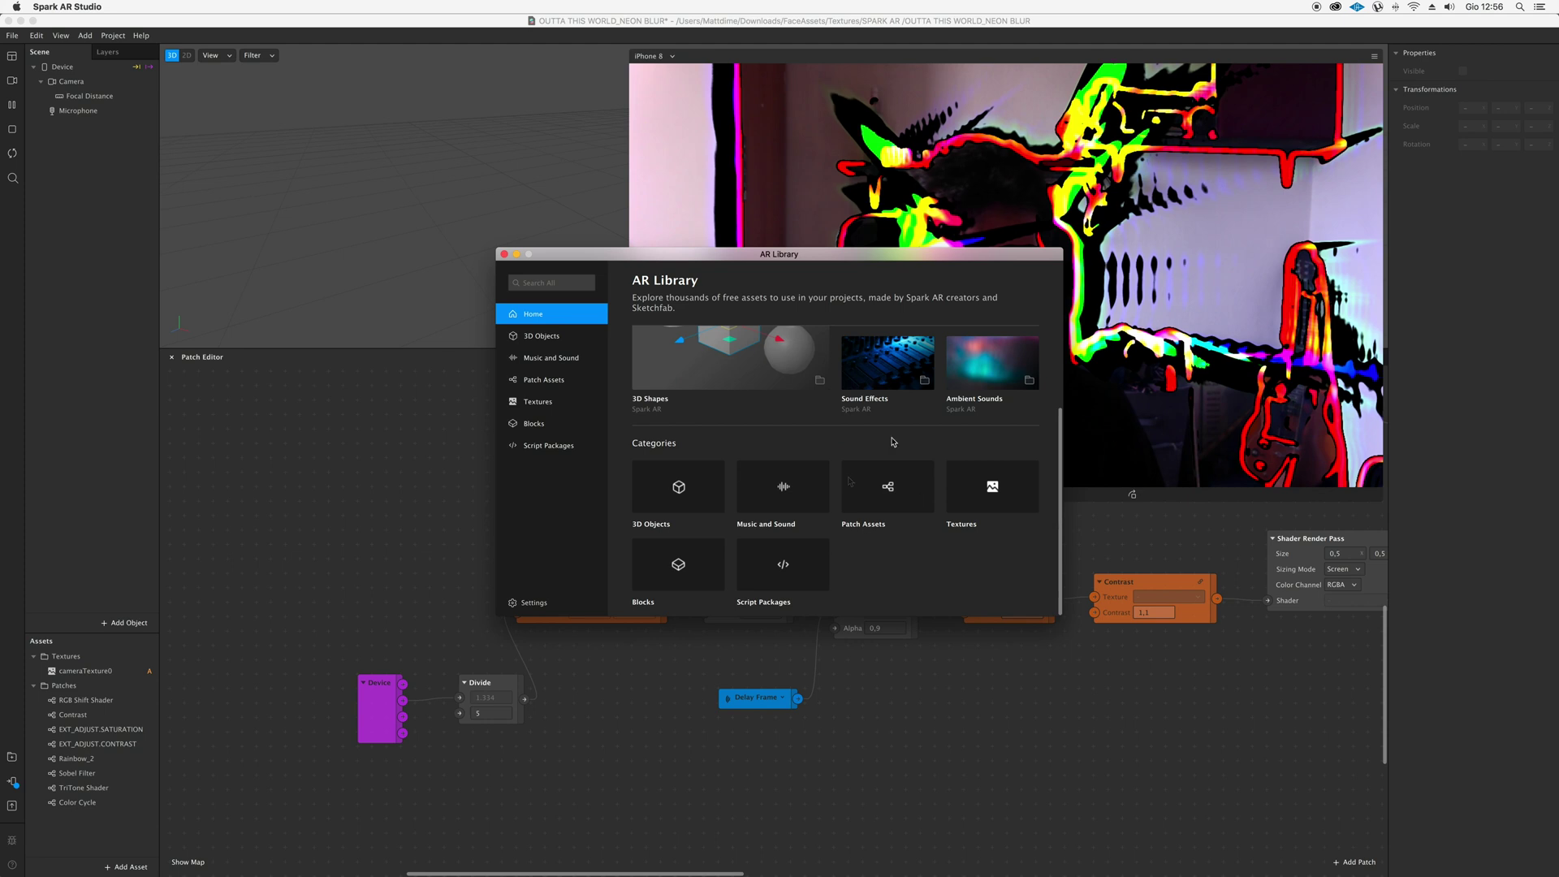
pyautogui.click(891, 504)
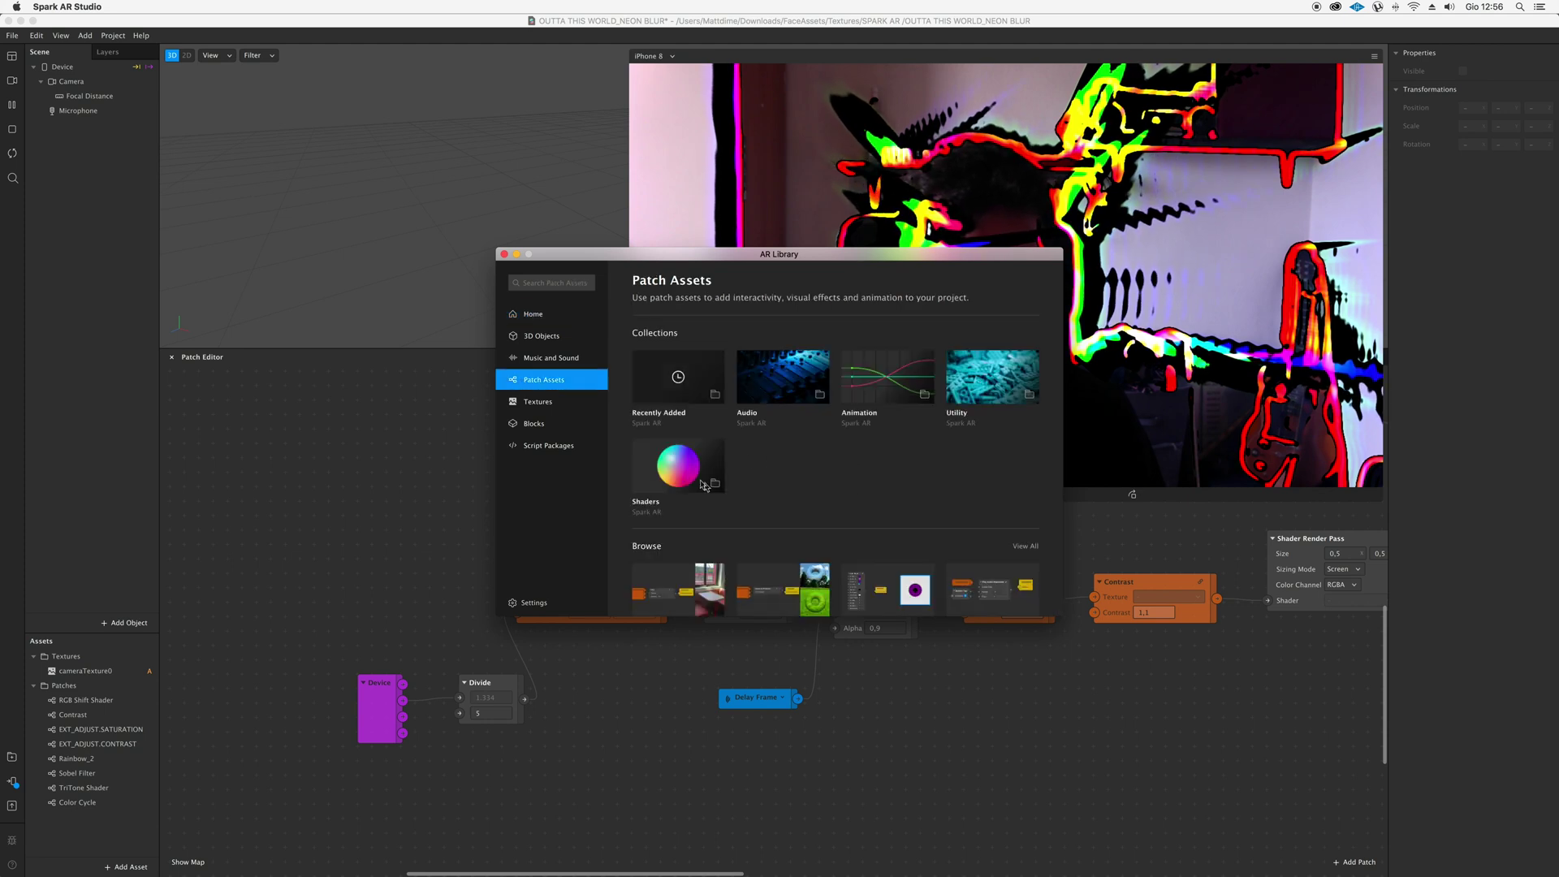
pyautogui.scroll(-1, 704, 484)
pyautogui.click(684, 428)
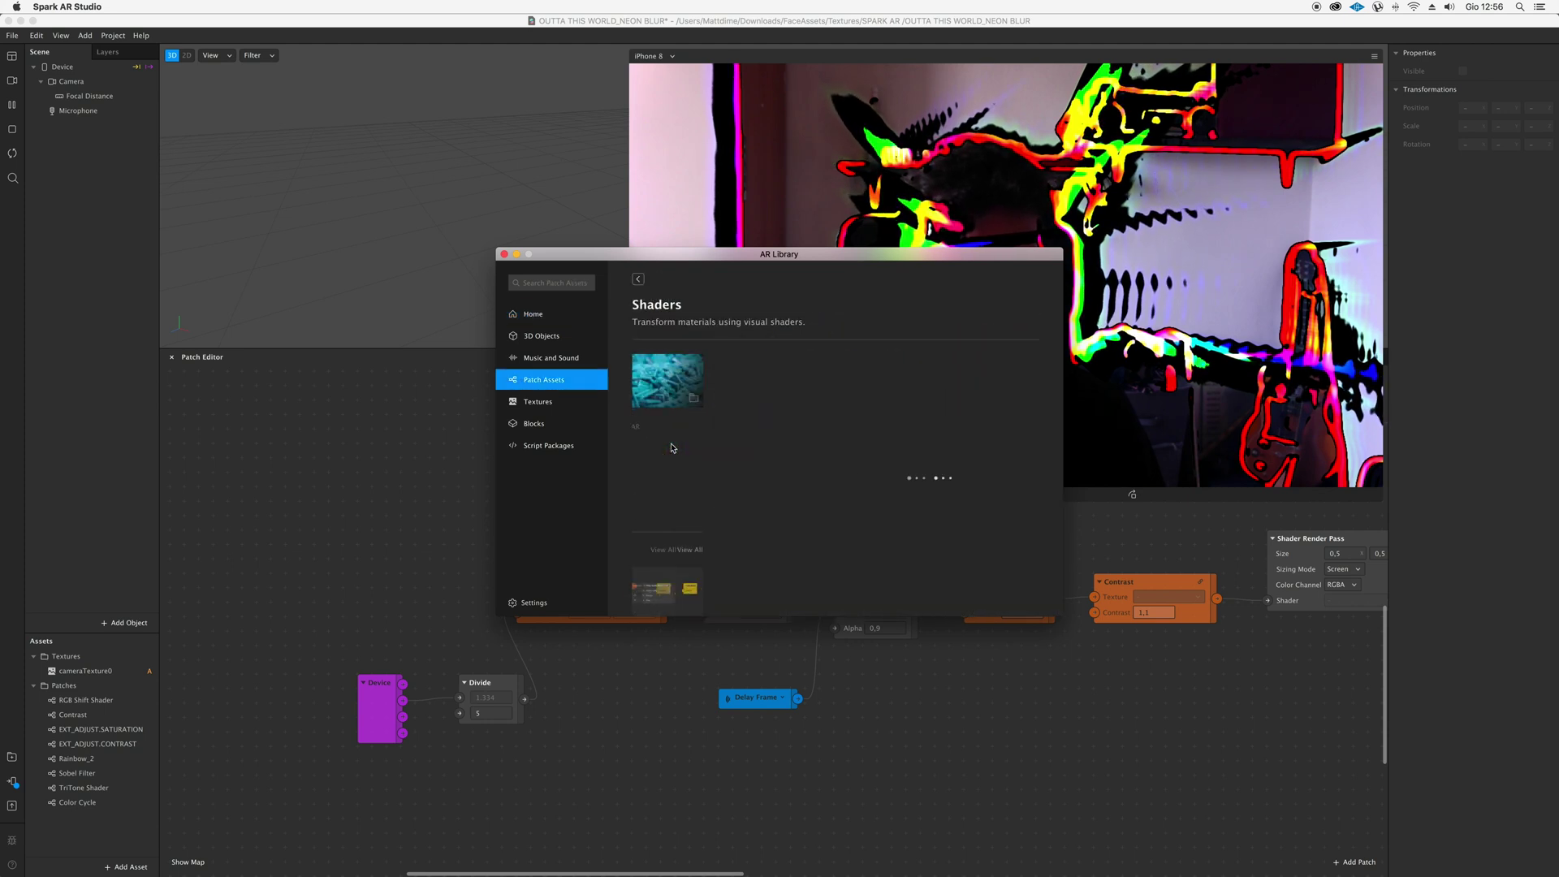
pyautogui.scroll(-2, 730, 517)
pyautogui.scroll(-5, 730, 518)
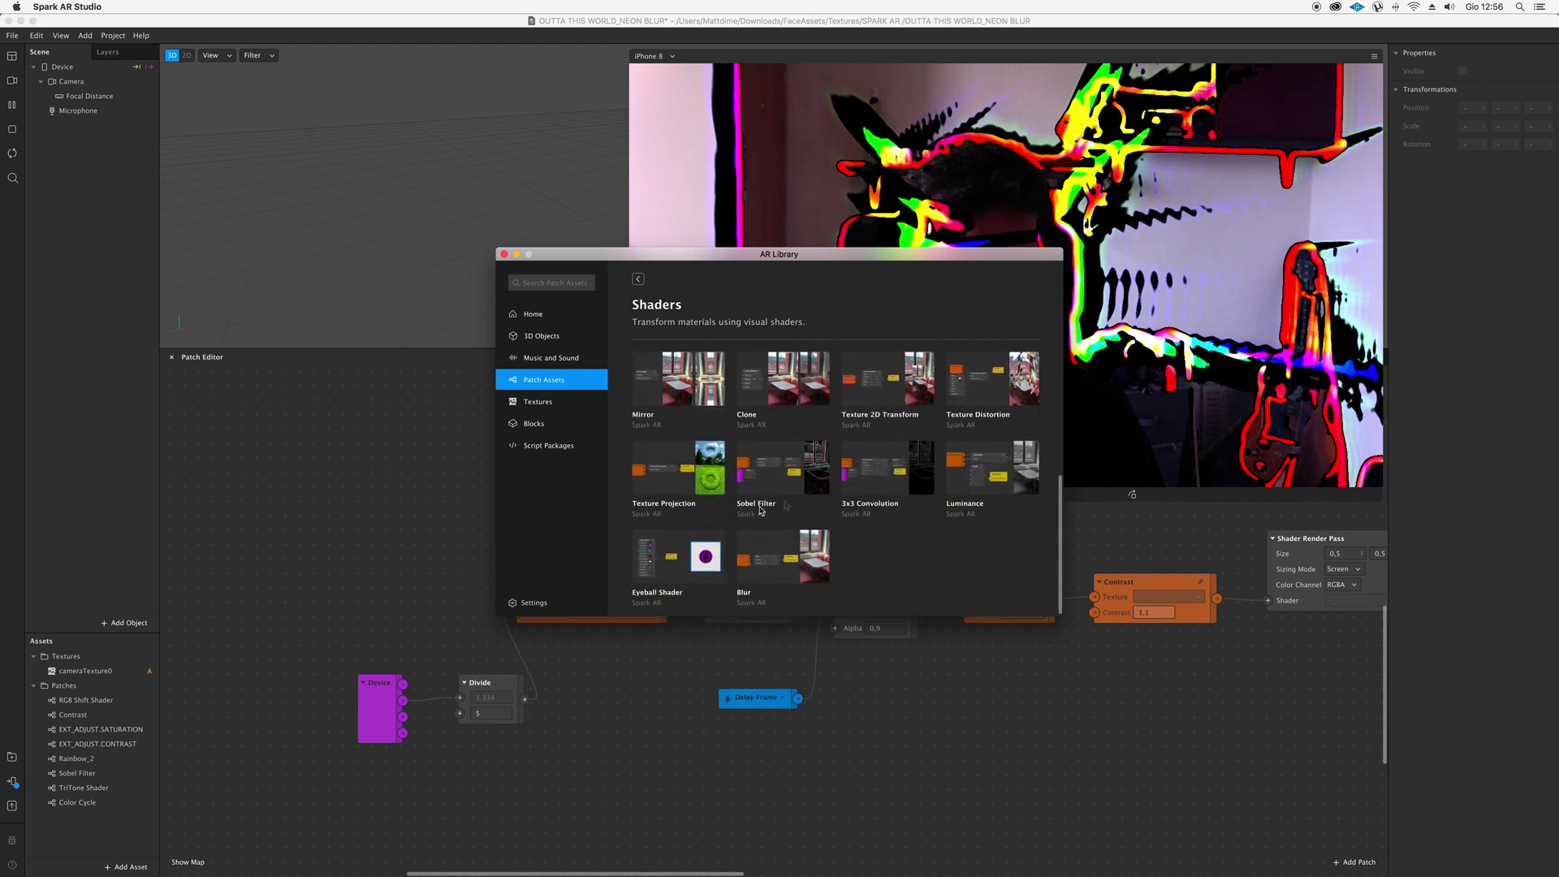
pyautogui.click(776, 472)
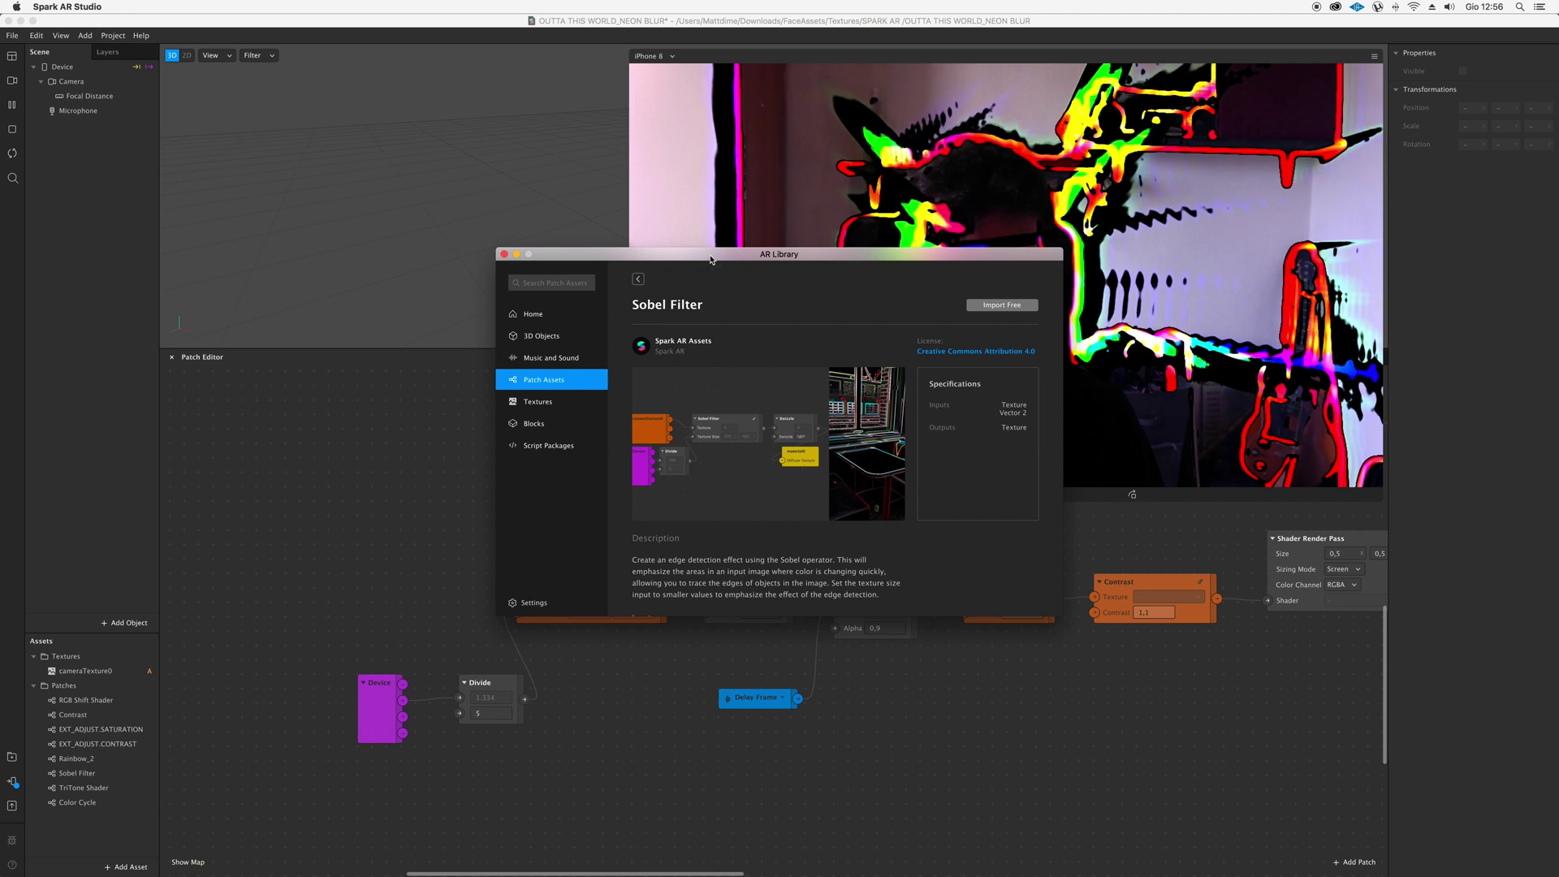
# Move the library window aside, nudge the Device patch left, and return to the patch graph
pyautogui.moveTo(711, 260); pyautogui.dragTo(408, 162)
pyautogui.click(376, 714)
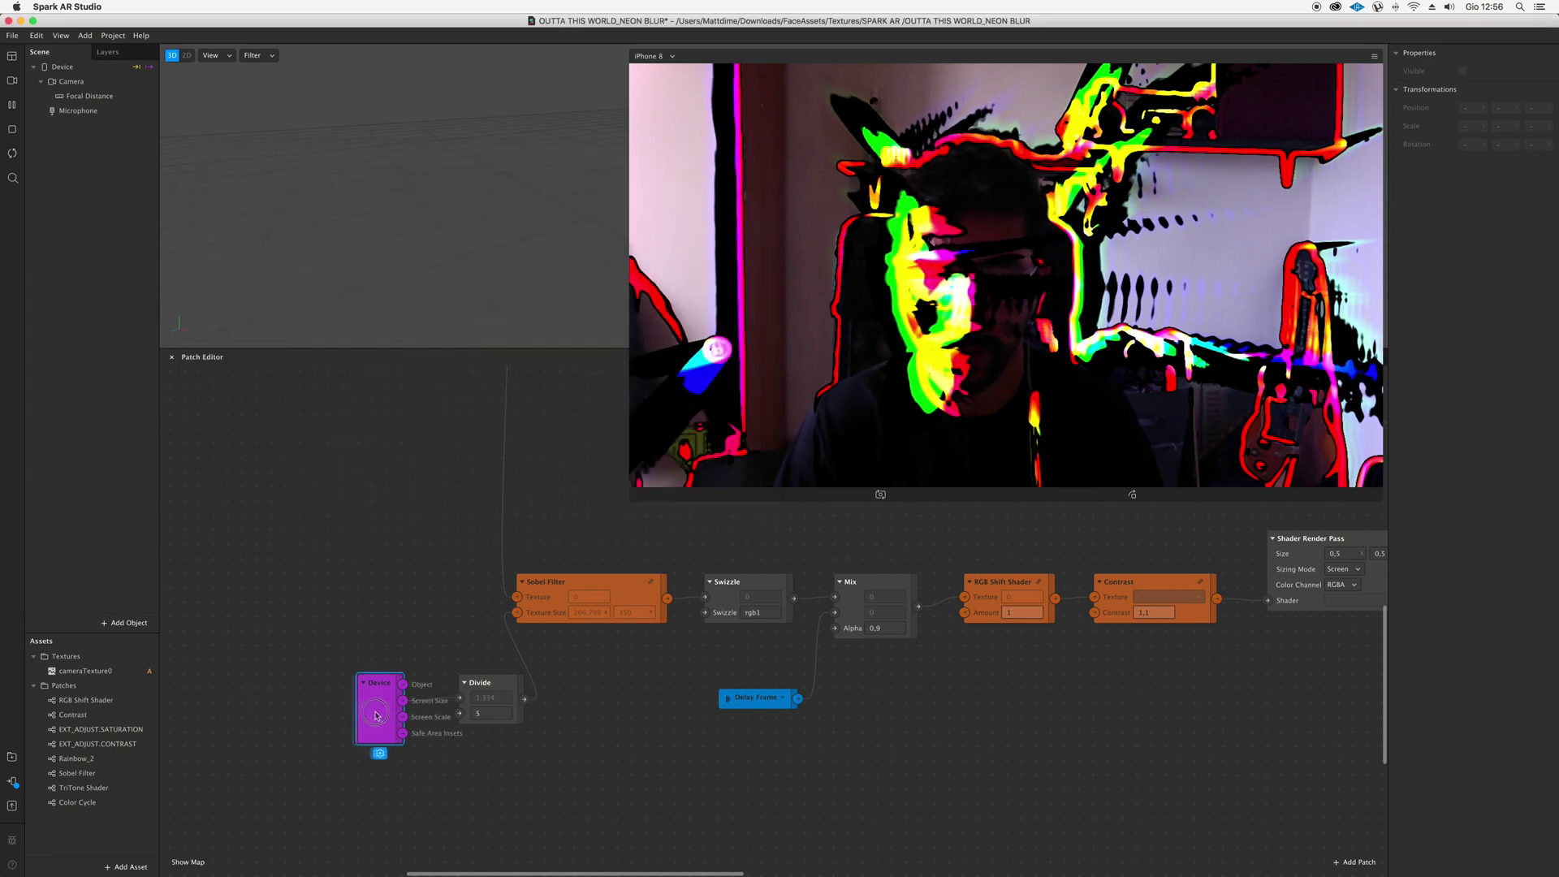
pyautogui.moveTo(376, 715); pyautogui.dragTo(363, 714)
pyautogui.click(487, 684)
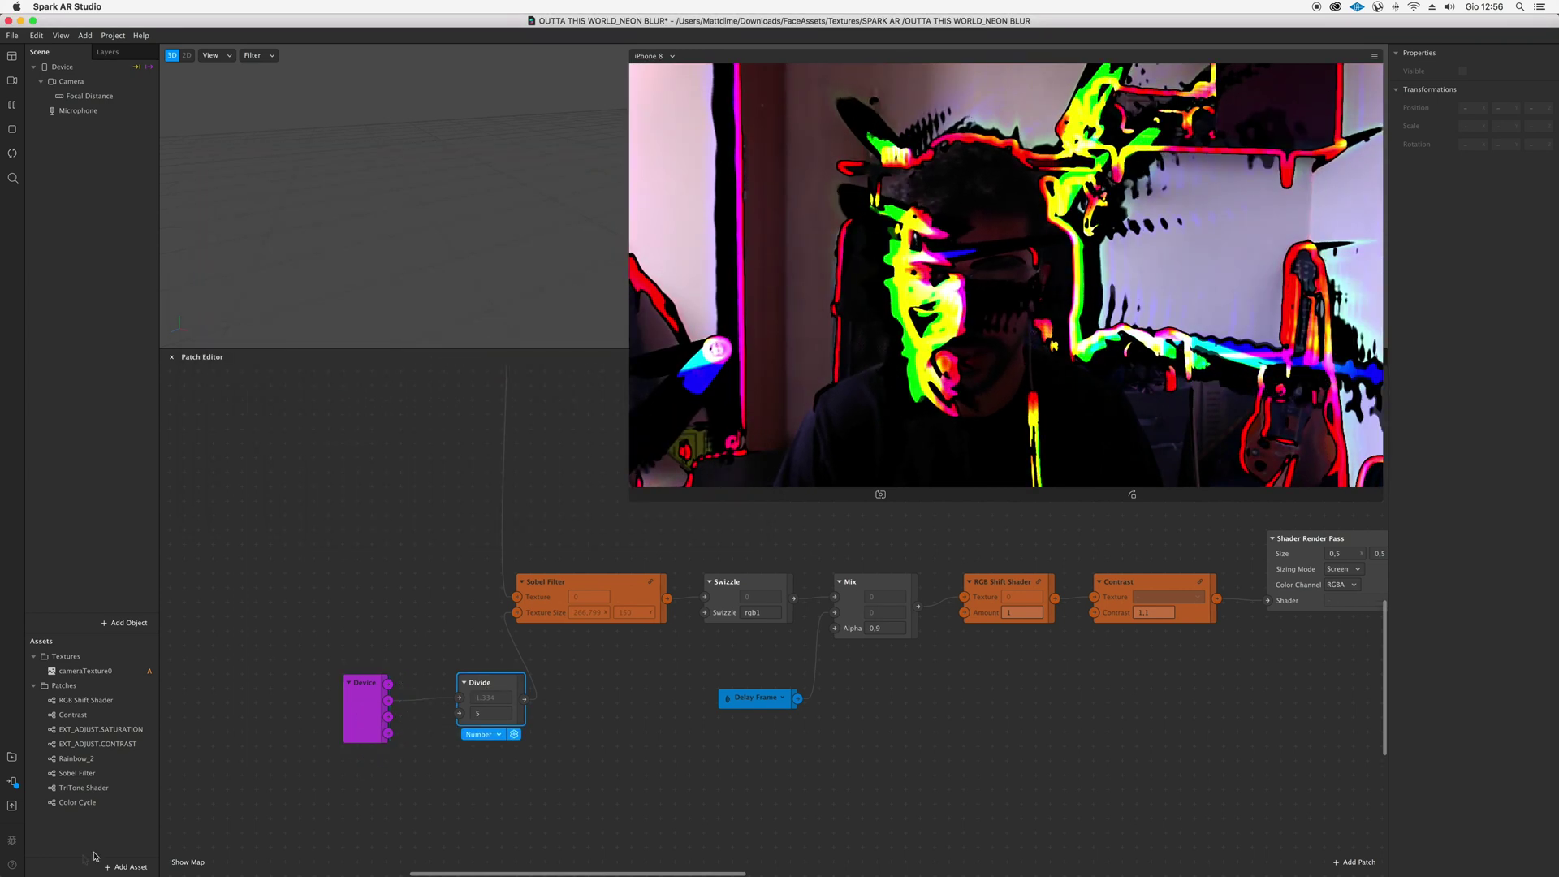
pyautogui.click(122, 866)
pyautogui.click(170, 592)
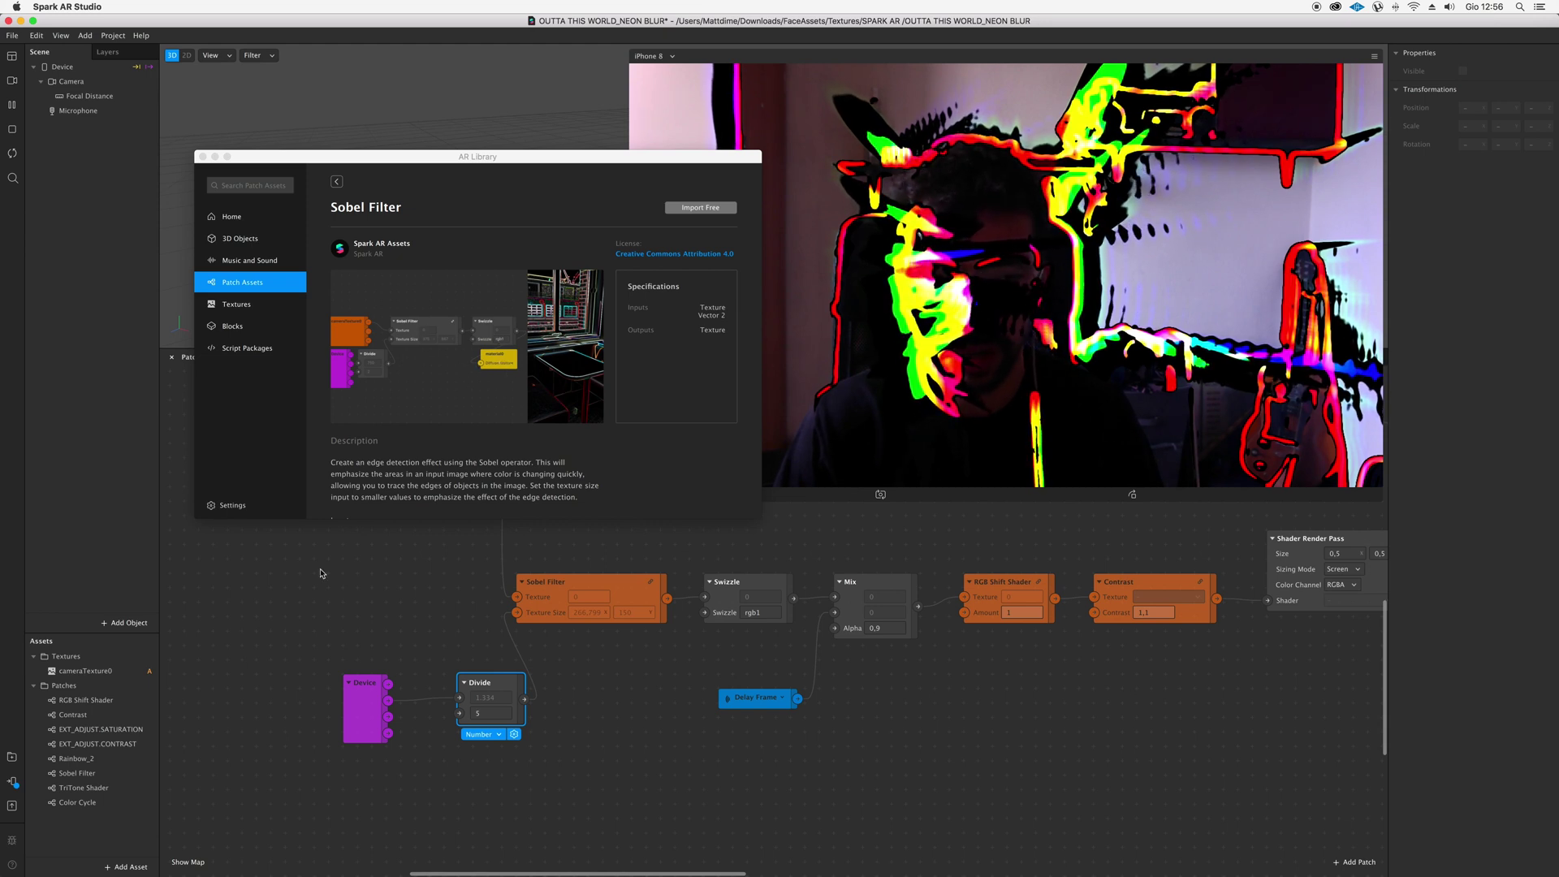
pyautogui.click(324, 638)
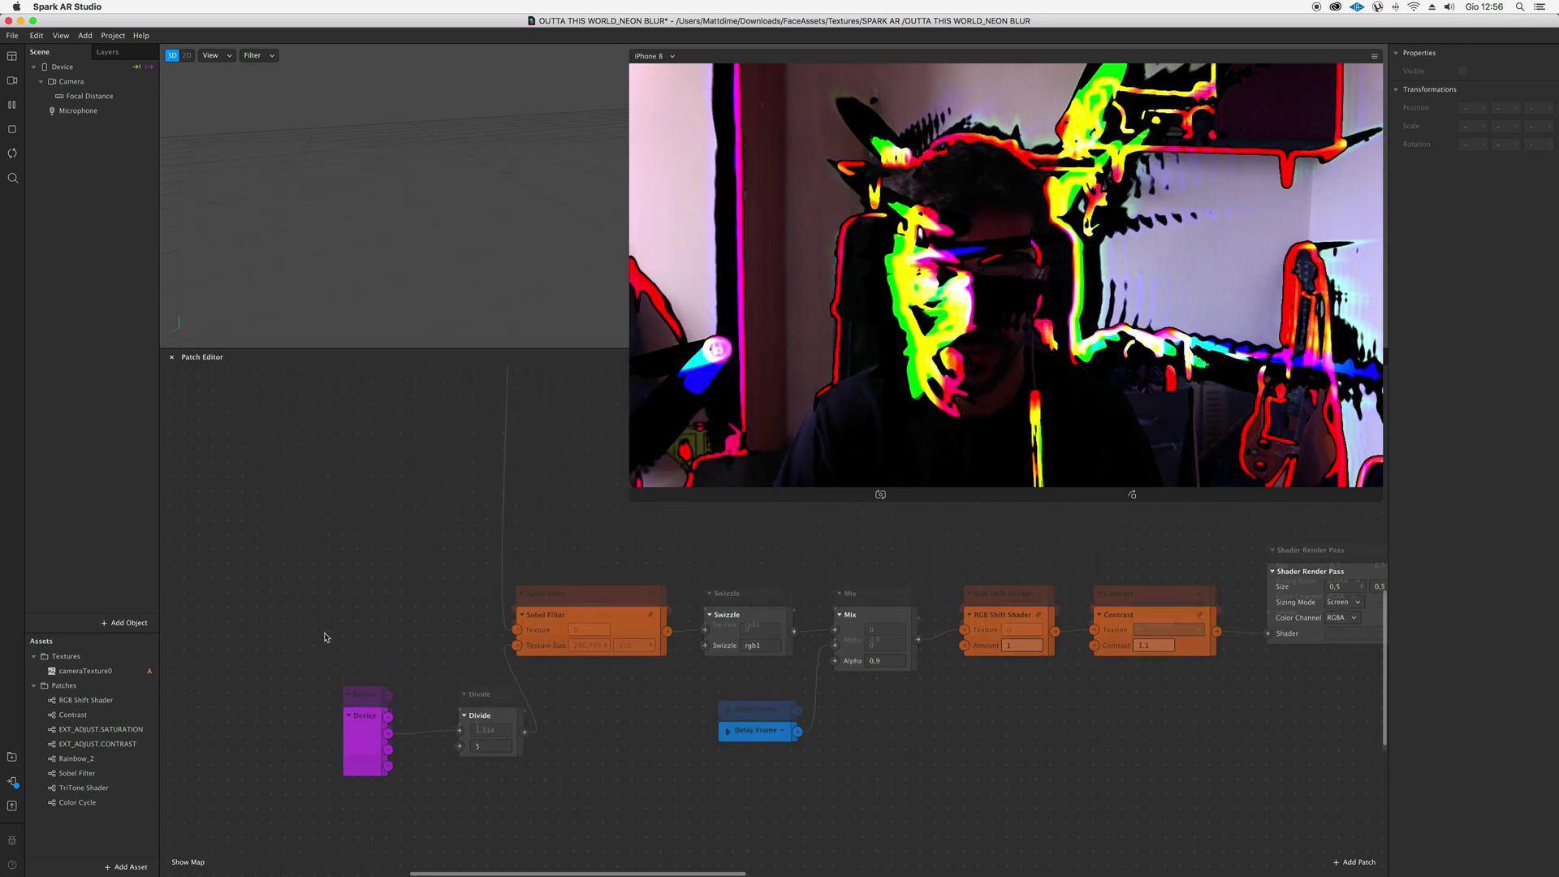
# Shrink the simulator and move the Device, Divide, Sobel Filter and Swizzle nodes left together
pyautogui.scroll(2, 324, 638)
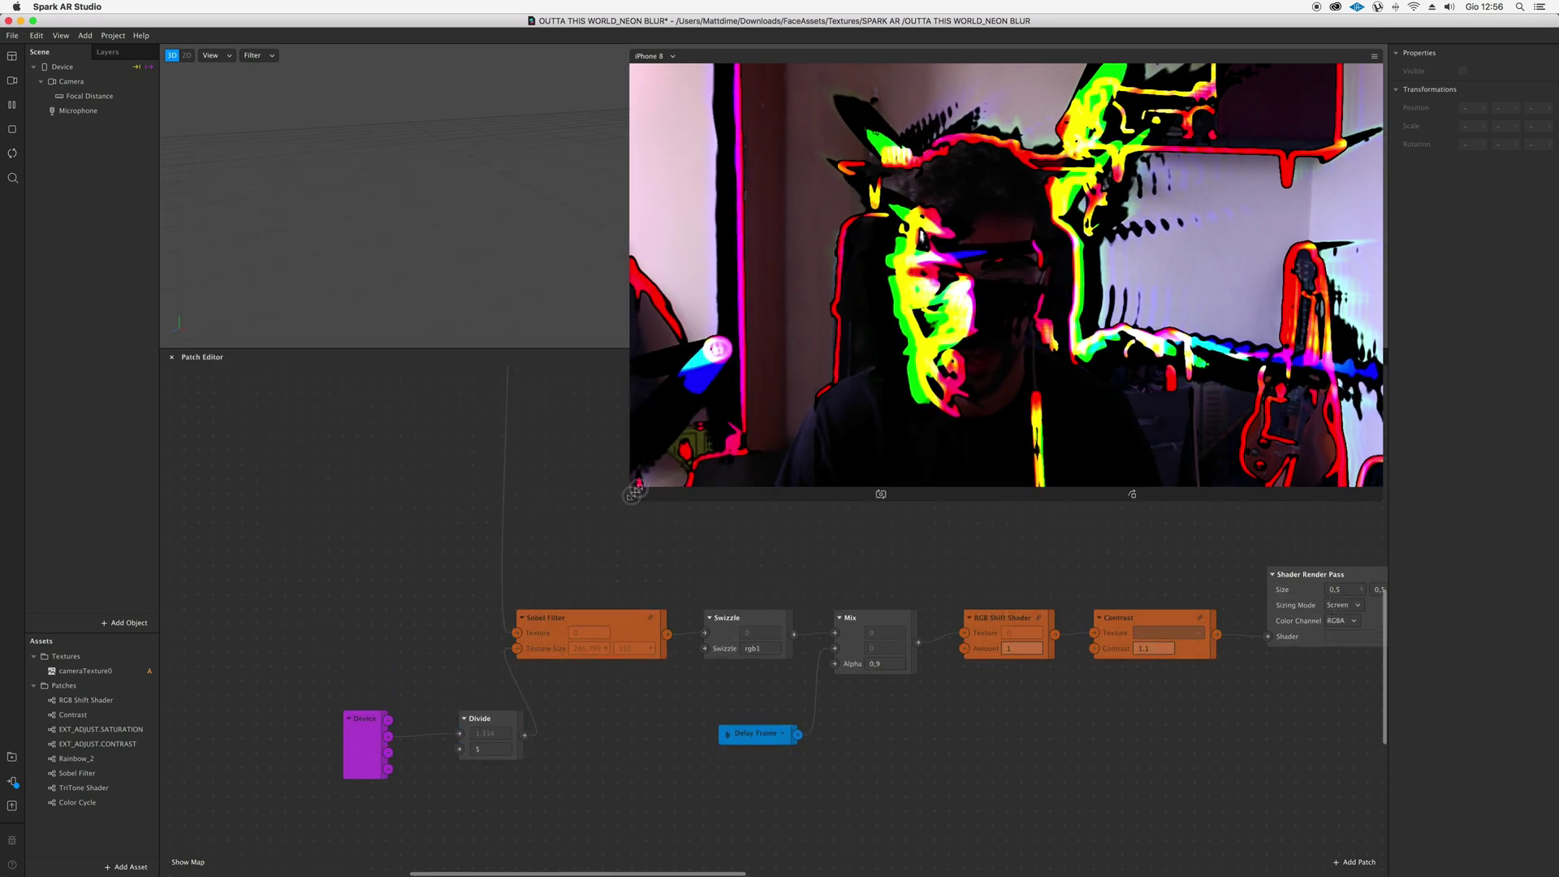
pyautogui.moveTo(626, 503); pyautogui.dragTo(730, 442)
pyautogui.moveTo(339, 819); pyautogui.dragTo(650, 568)
pyautogui.keyDown('shift'); pyautogui.click(748, 619); pyautogui.keyUp('shift')
pyautogui.moveTo(748, 618); pyautogui.dragTo(646, 615)
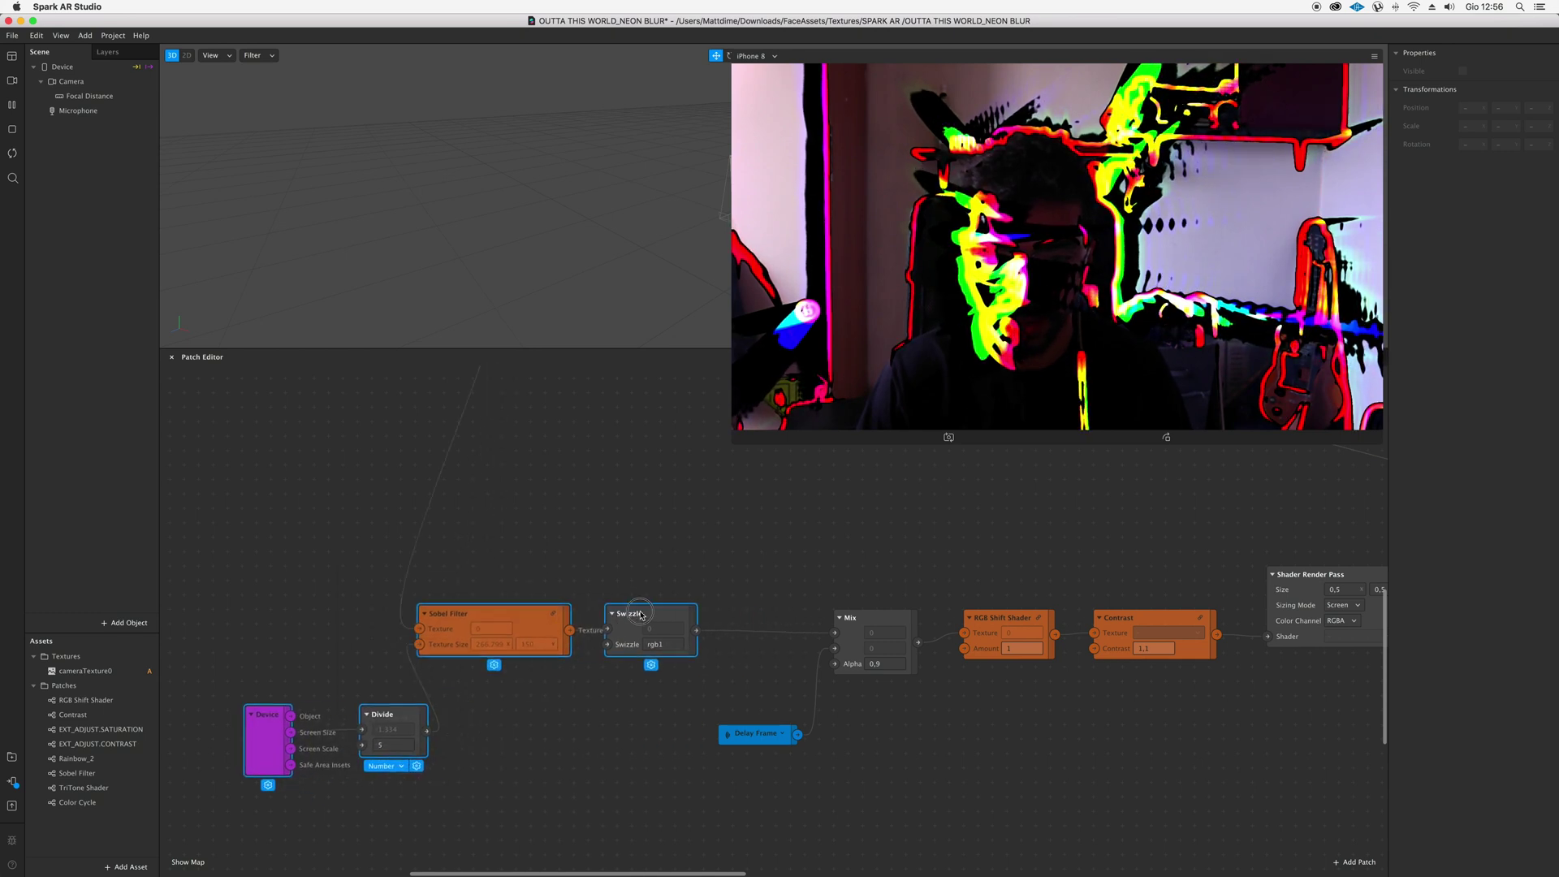
# Connect cameraTexture0's RGBA output to the Mix node
pyautogui.scroll(5, 646, 615)
pyautogui.click(414, 475)
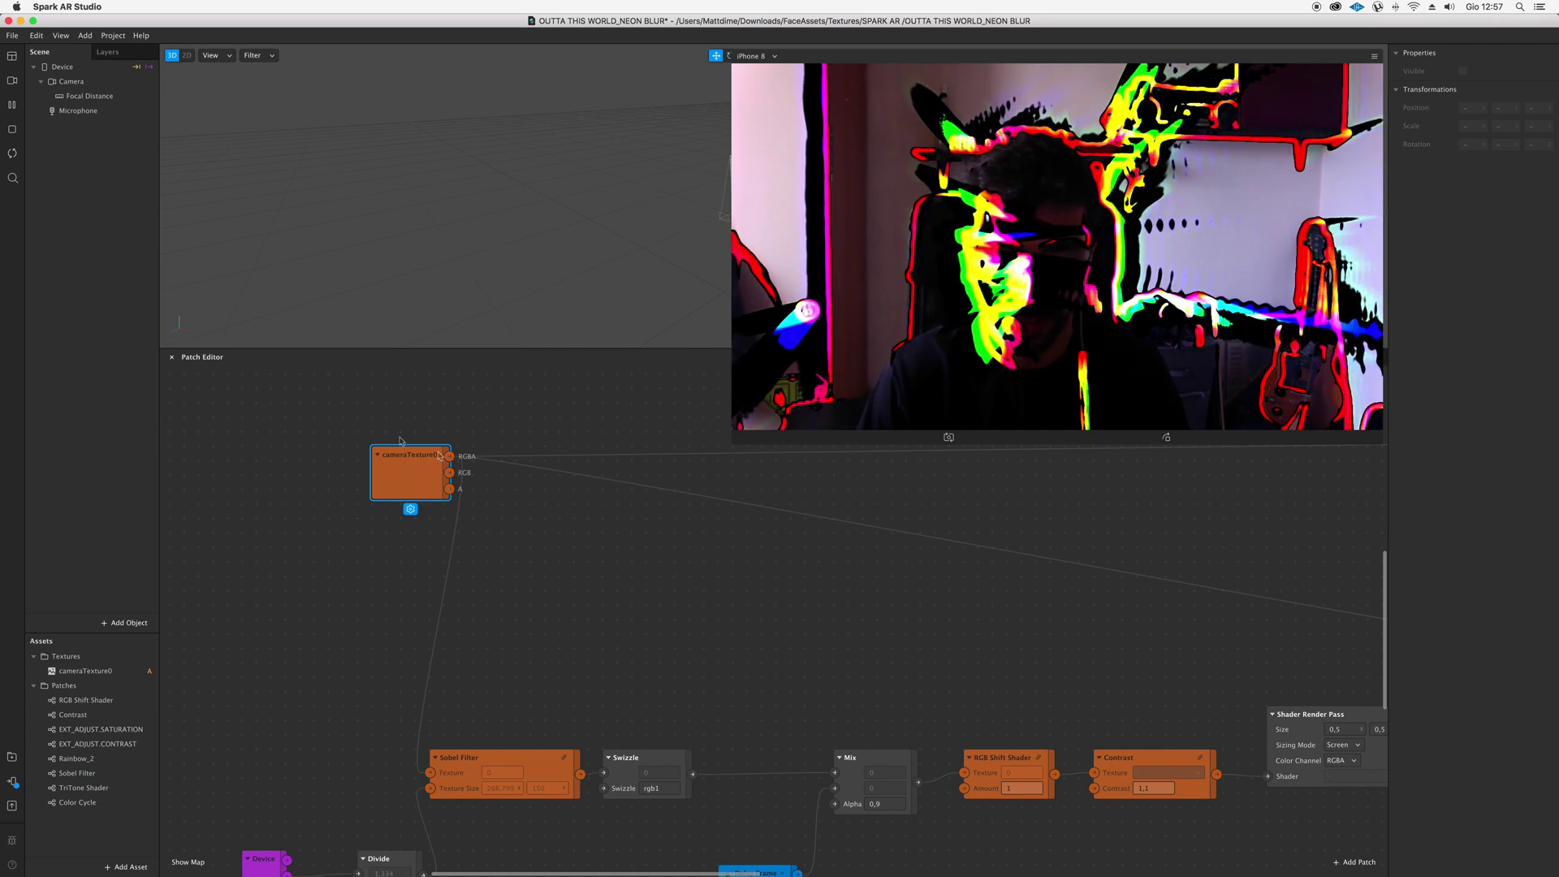
pyautogui.moveTo(449, 456)
pyautogui.mouseDown()
pyautogui.moveTo(887, 781)
pyautogui.moveTo(835, 776)
pyautogui.moveTo(487, 522)
pyautogui.moveTo(452, 459)
pyautogui.mouseUp()
pyautogui.click(450, 459)
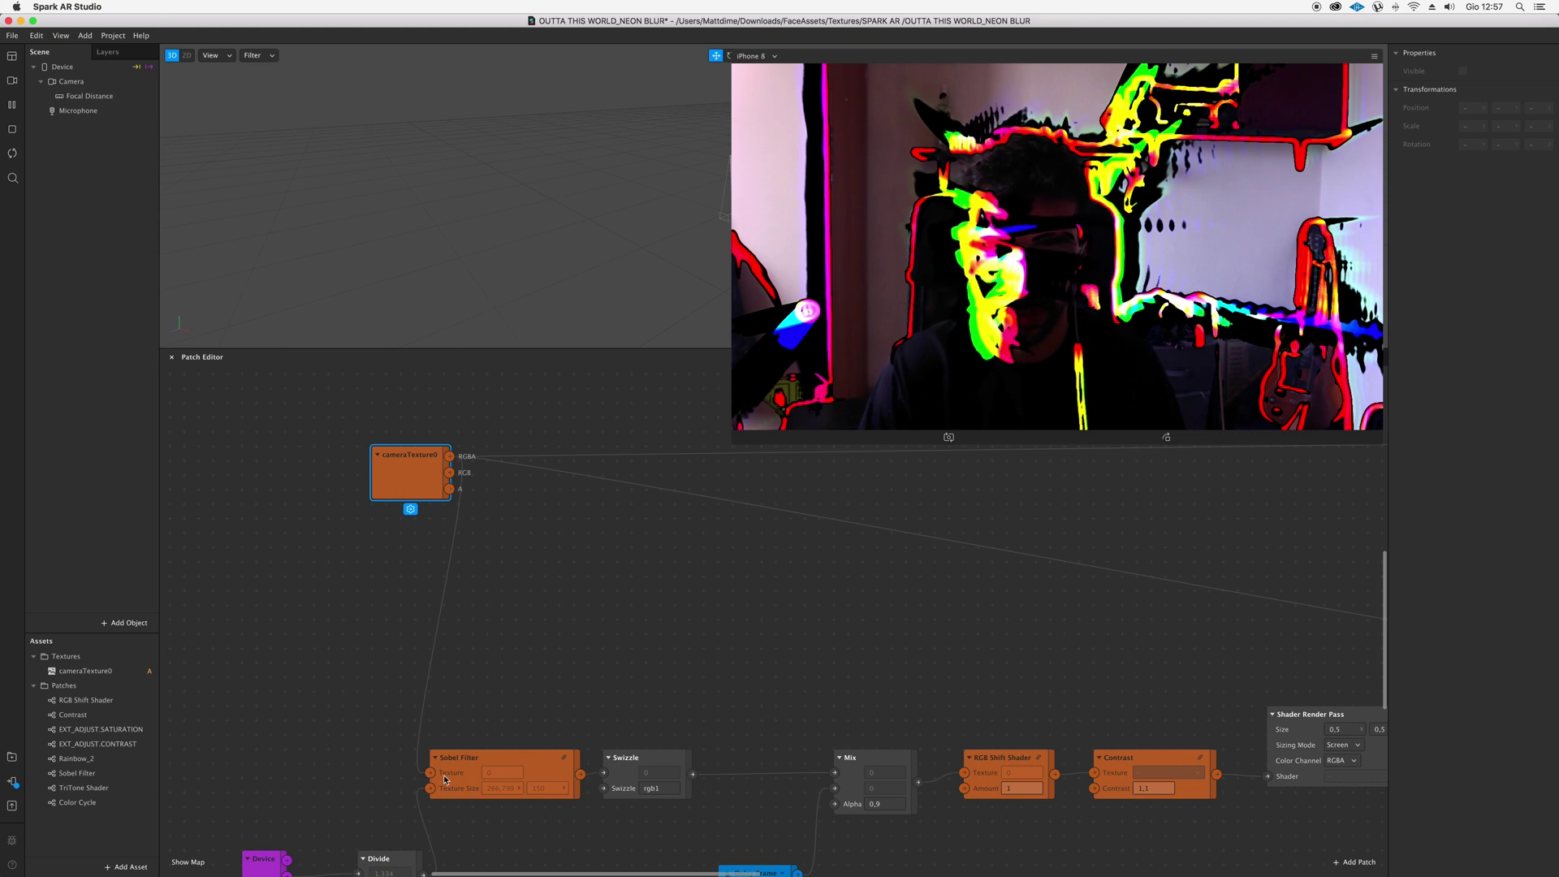
pyautogui.scroll(-5, 443, 775)
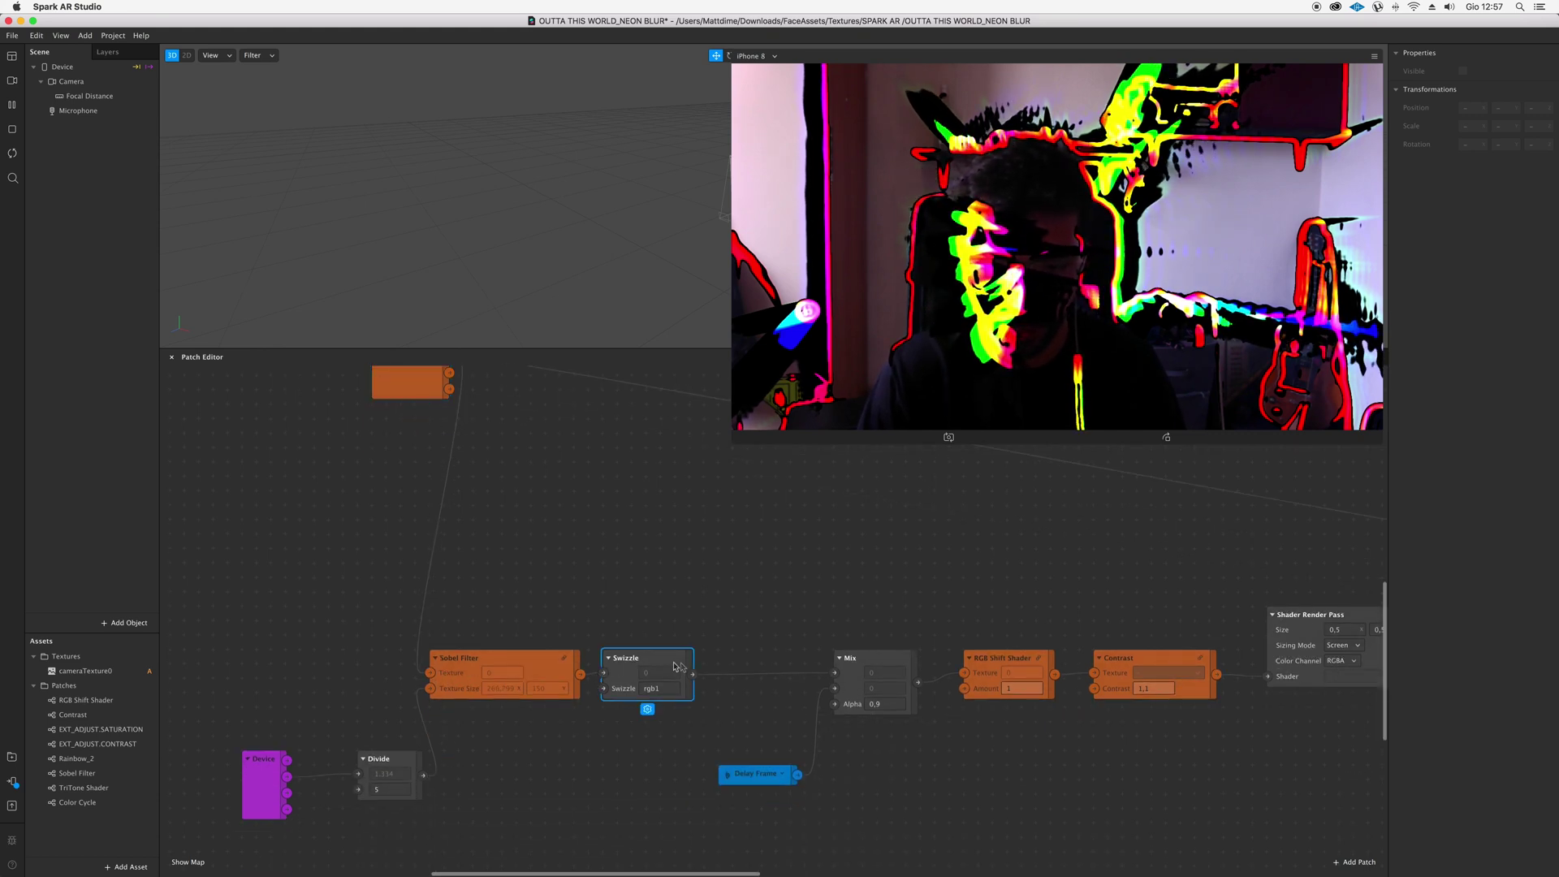
# Wire the Swizzle output into the Mix node's first input
pyautogui.moveTo(692, 673); pyautogui.dragTo(836, 676)
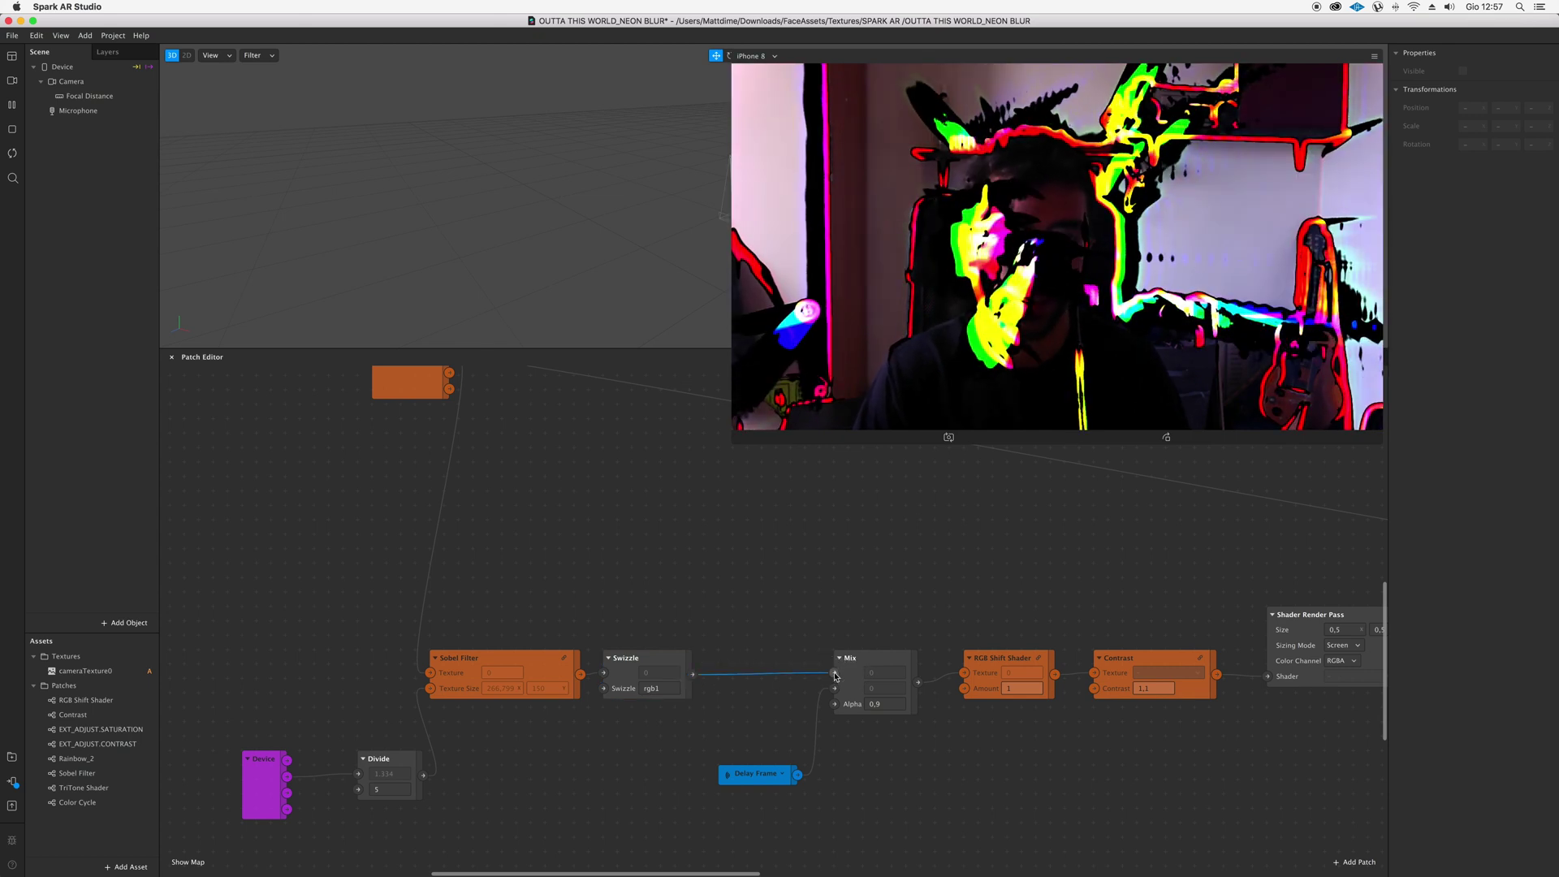
pyautogui.hscroll(5, 793, 564)
pyautogui.hscroll(-1, 683, 577)
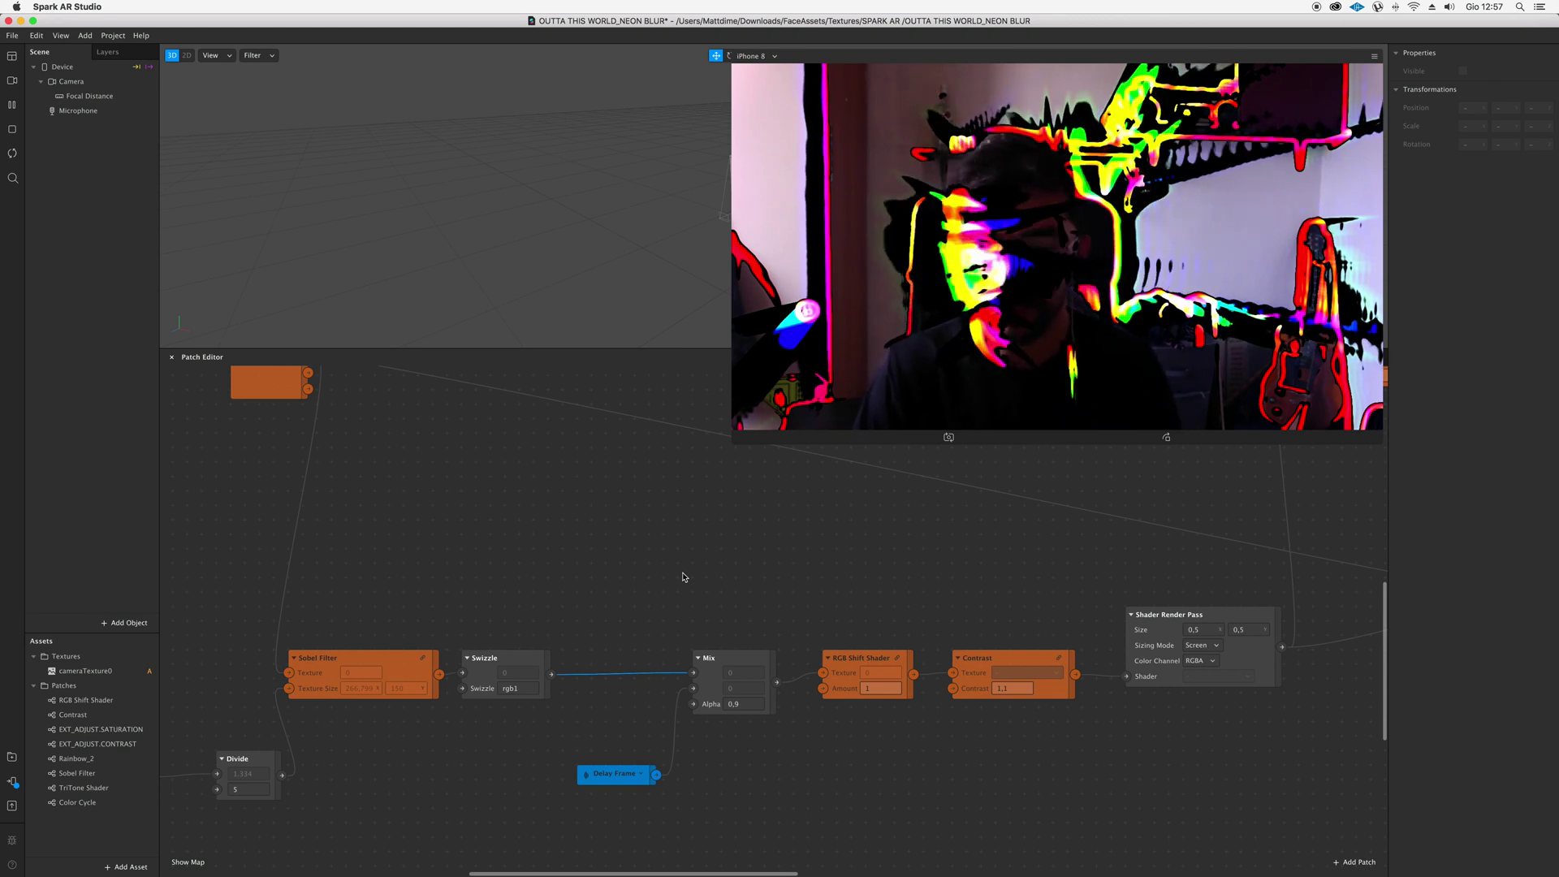
pyautogui.scroll(-4, 684, 578)
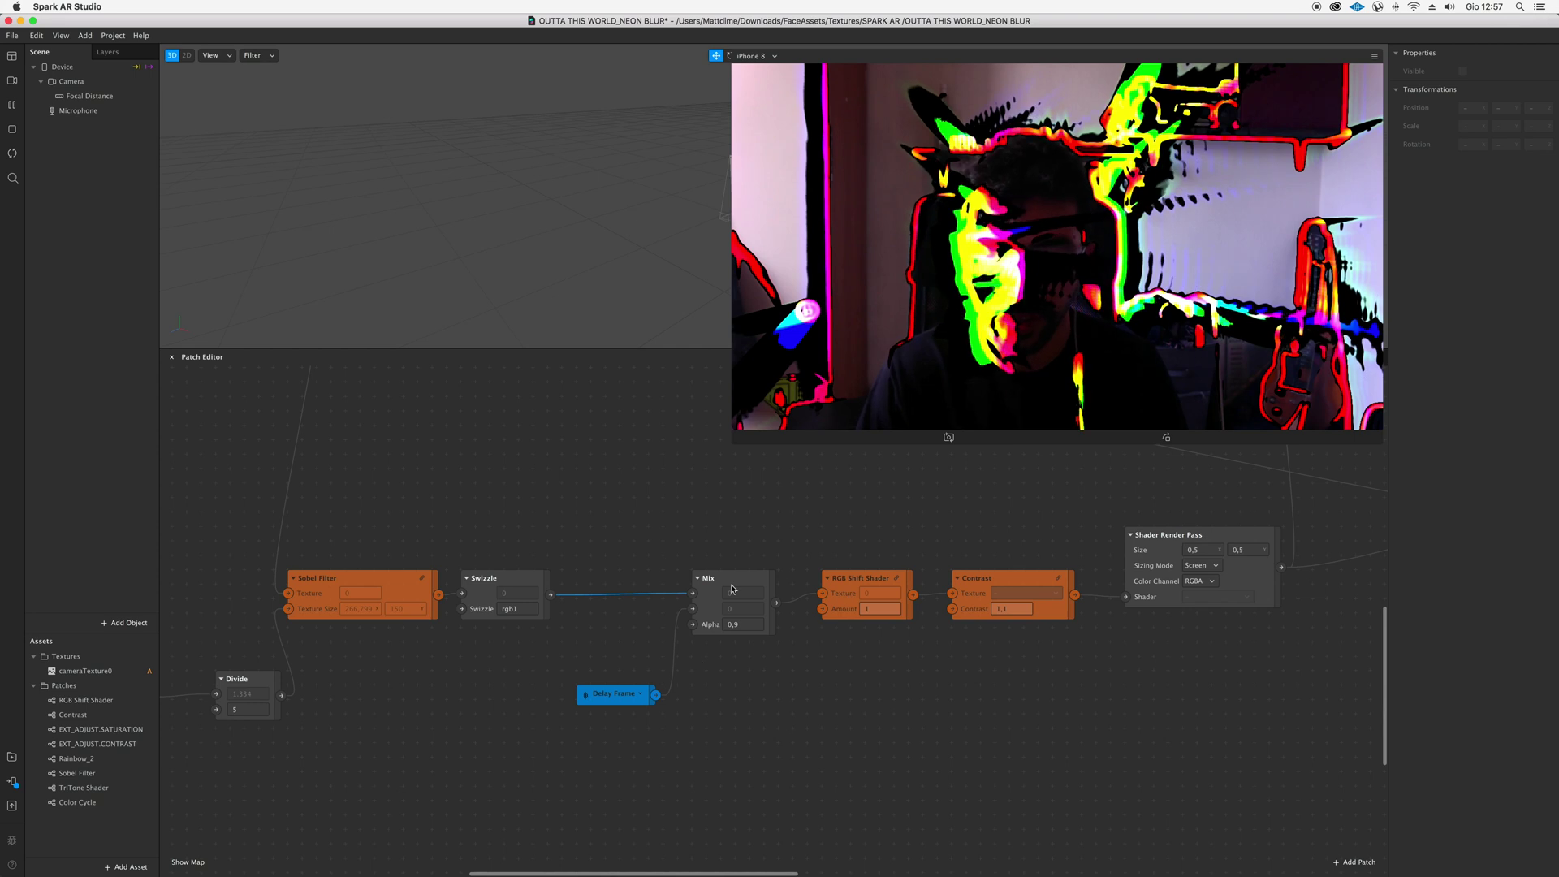
pyautogui.click(732, 585)
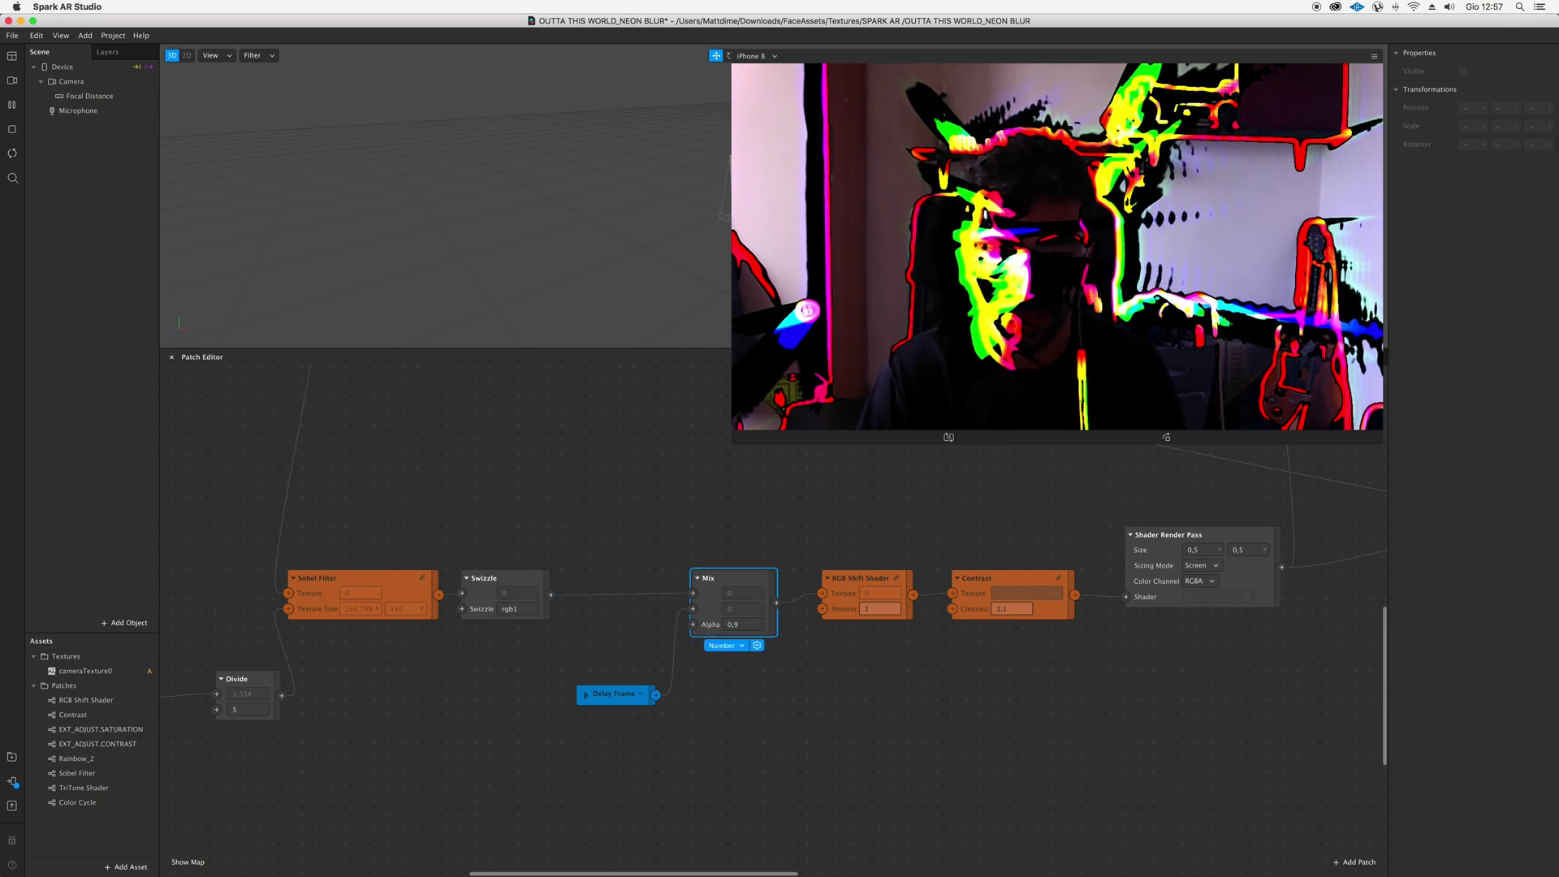
# Change the Mix node's Alpha from 0,9 to 0,5
pyautogui.click(740, 625)
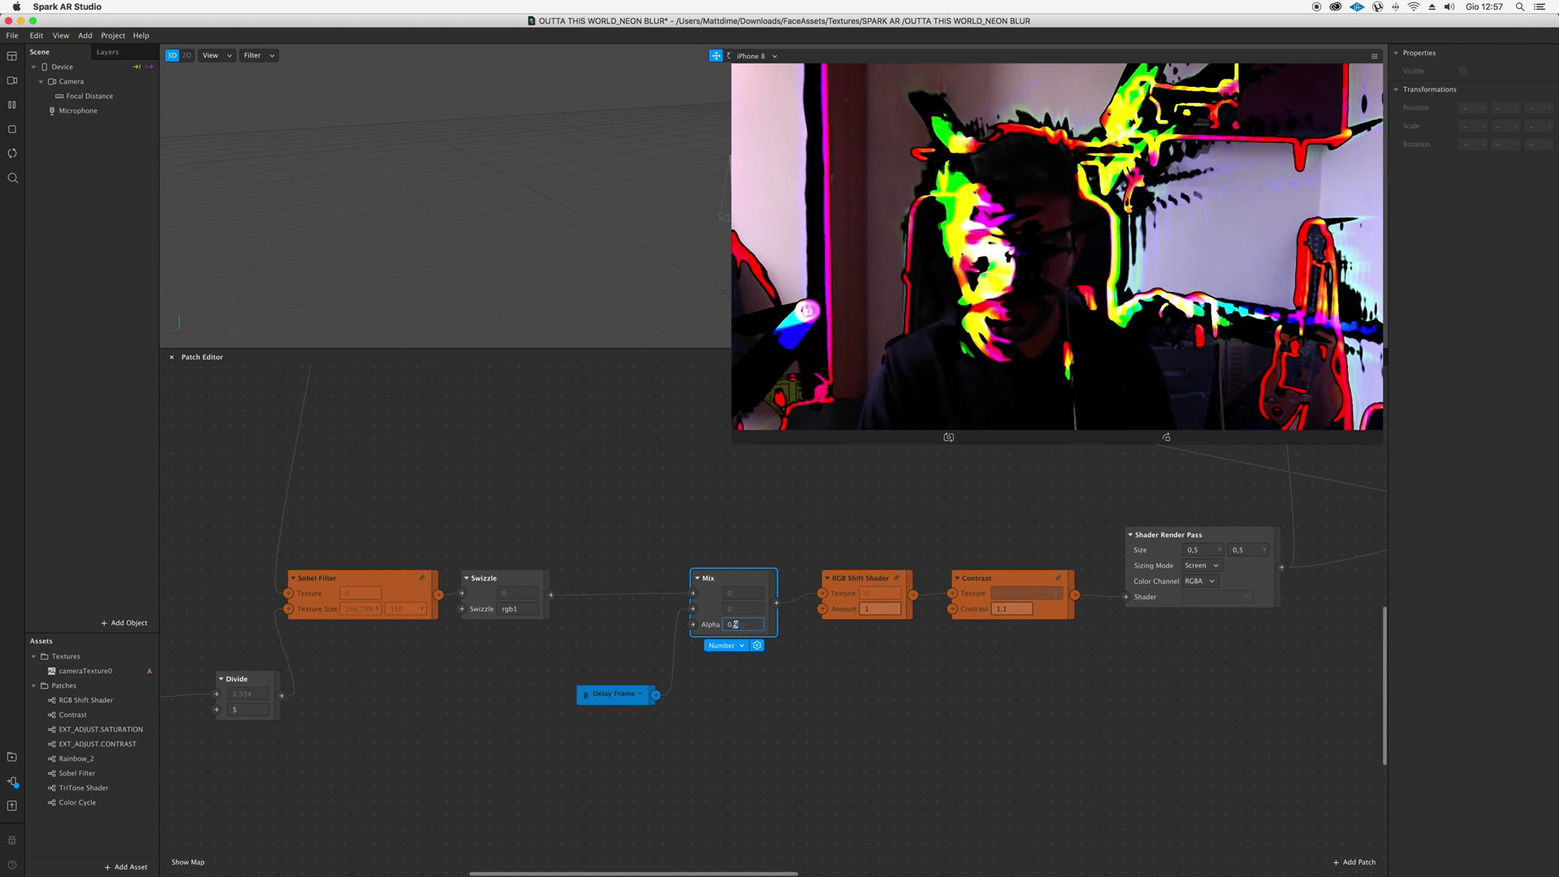
pyautogui.press('BackSpace')
pyautogui.write('5')
pyautogui.press('Return')
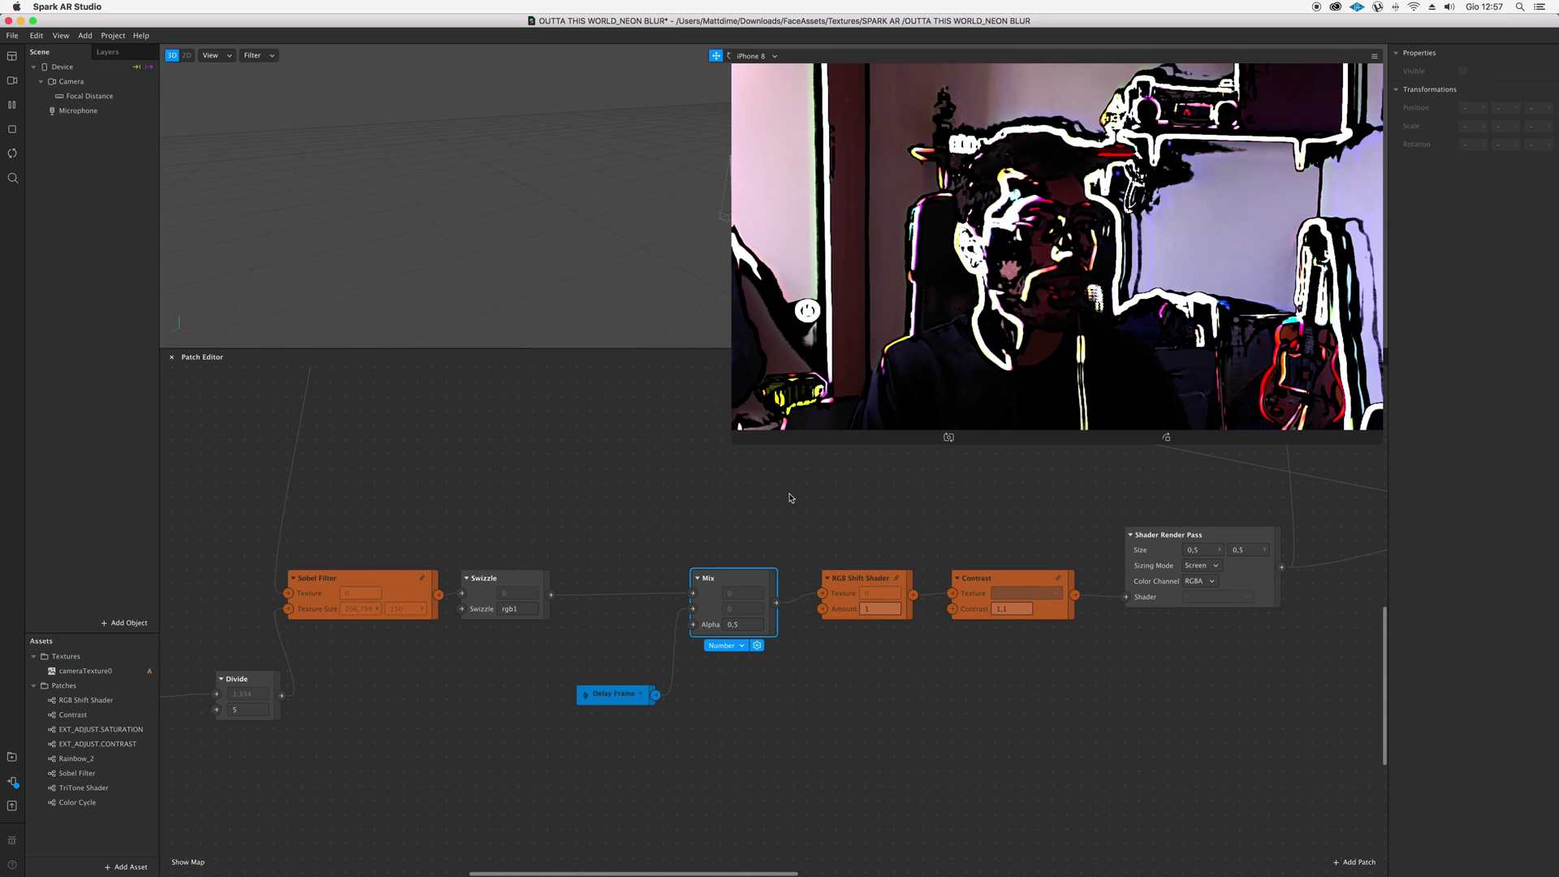
pyautogui.hscroll(1, 791, 498)
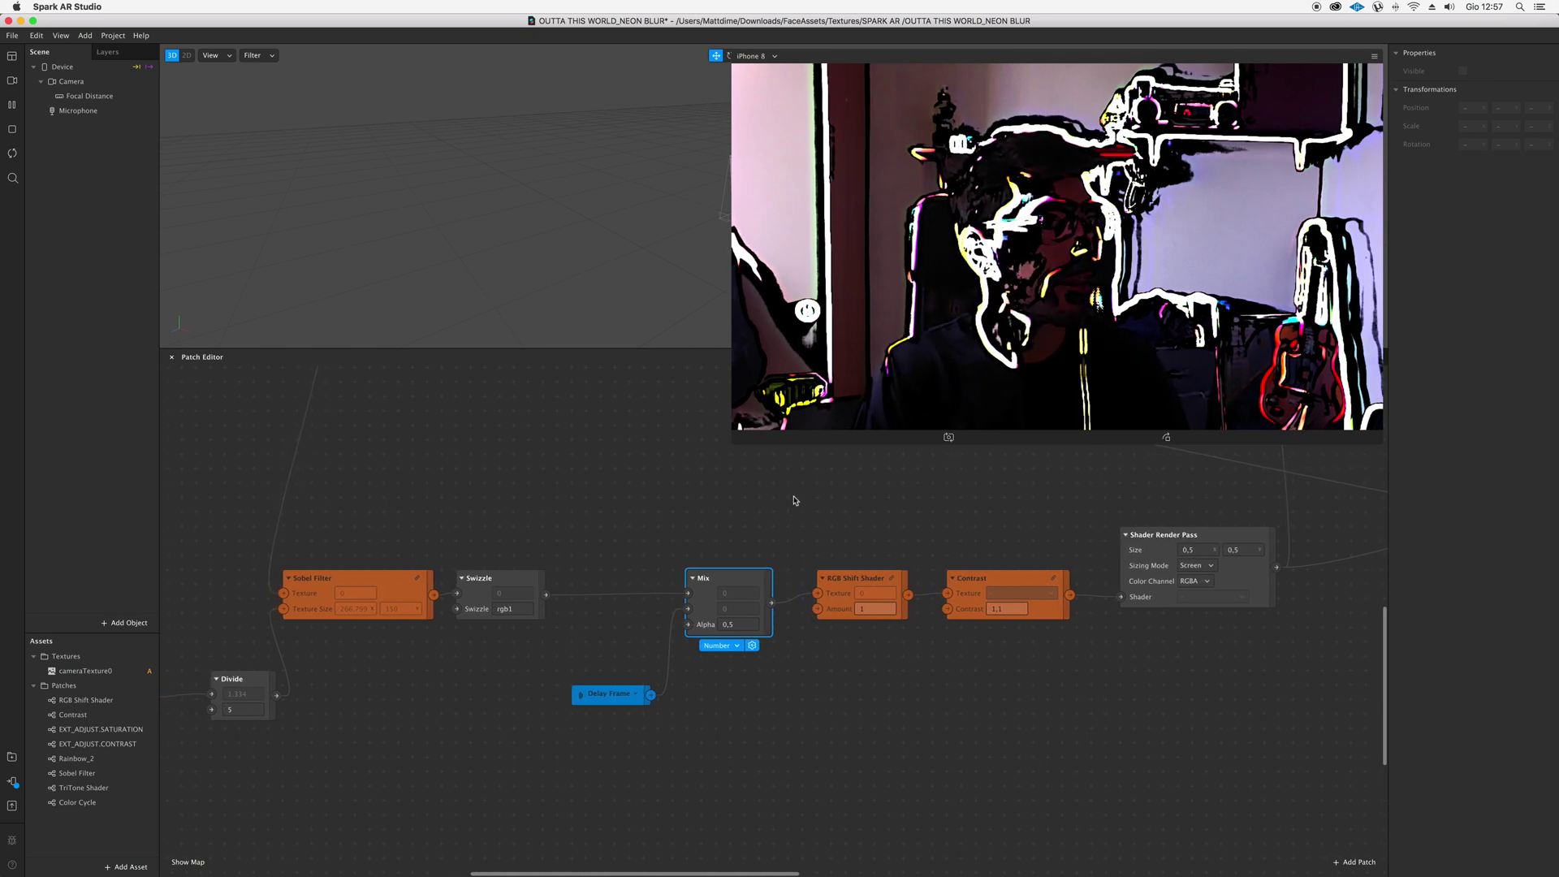
pyautogui.hscroll(-5, 621, 553)
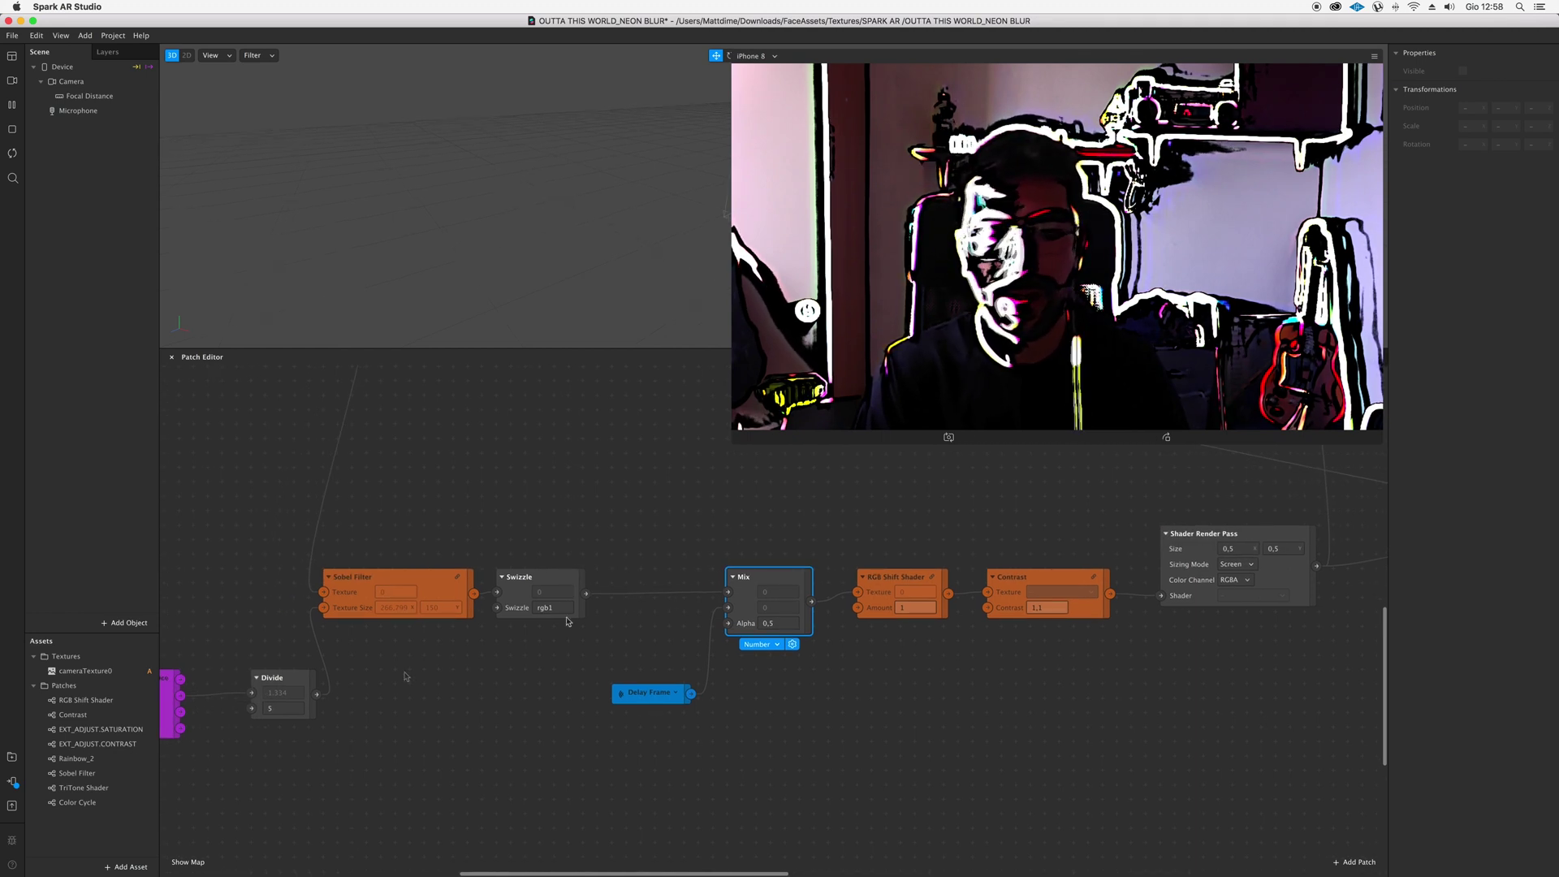
pyautogui.hscroll(-5, 347, 700)
pyautogui.click(312, 672)
# Place the Device patch beside Divide and disconnect its screen scale from Divide's second input
pyautogui.hscroll(-15, 299, 703)
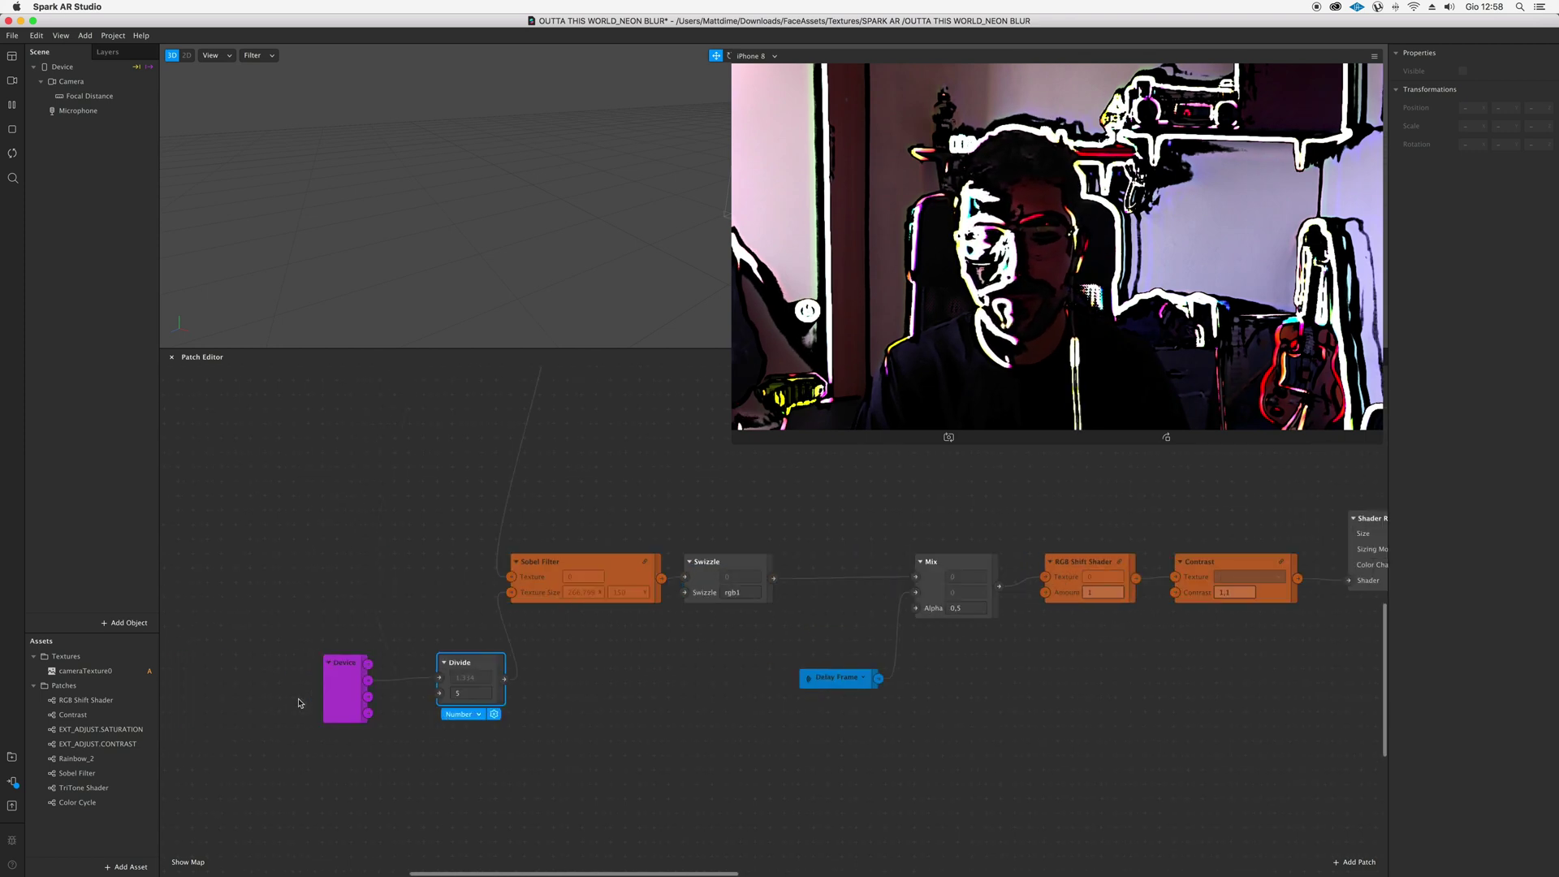
pyautogui.moveTo(342, 679); pyautogui.dragTo(356, 665)
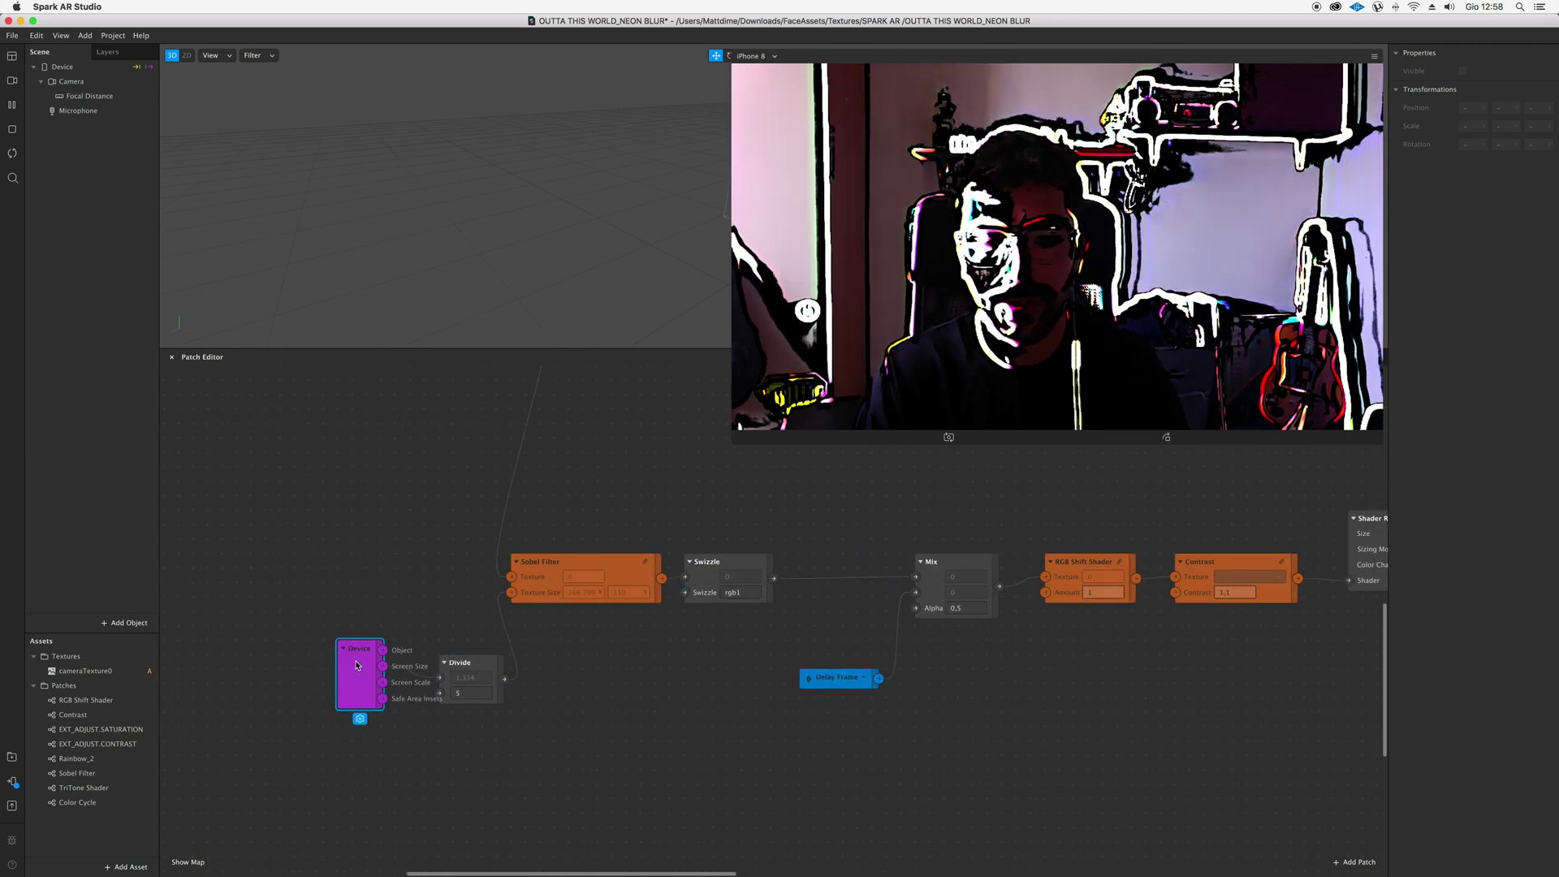
pyautogui.moveTo(405, 704); pyautogui.dragTo(439, 693)
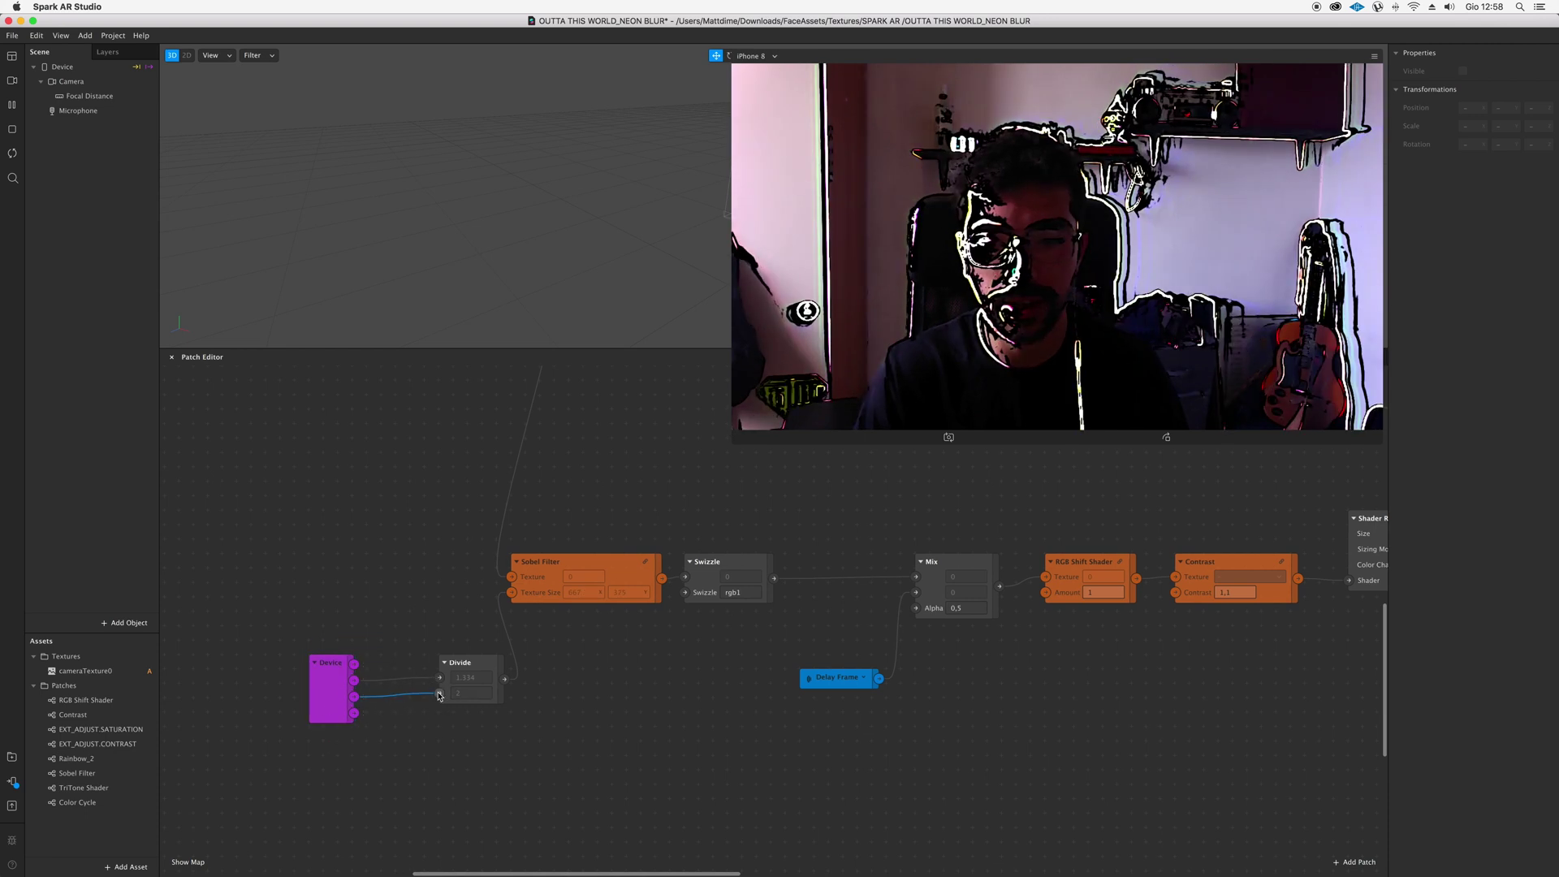
pyautogui.click(439, 694)
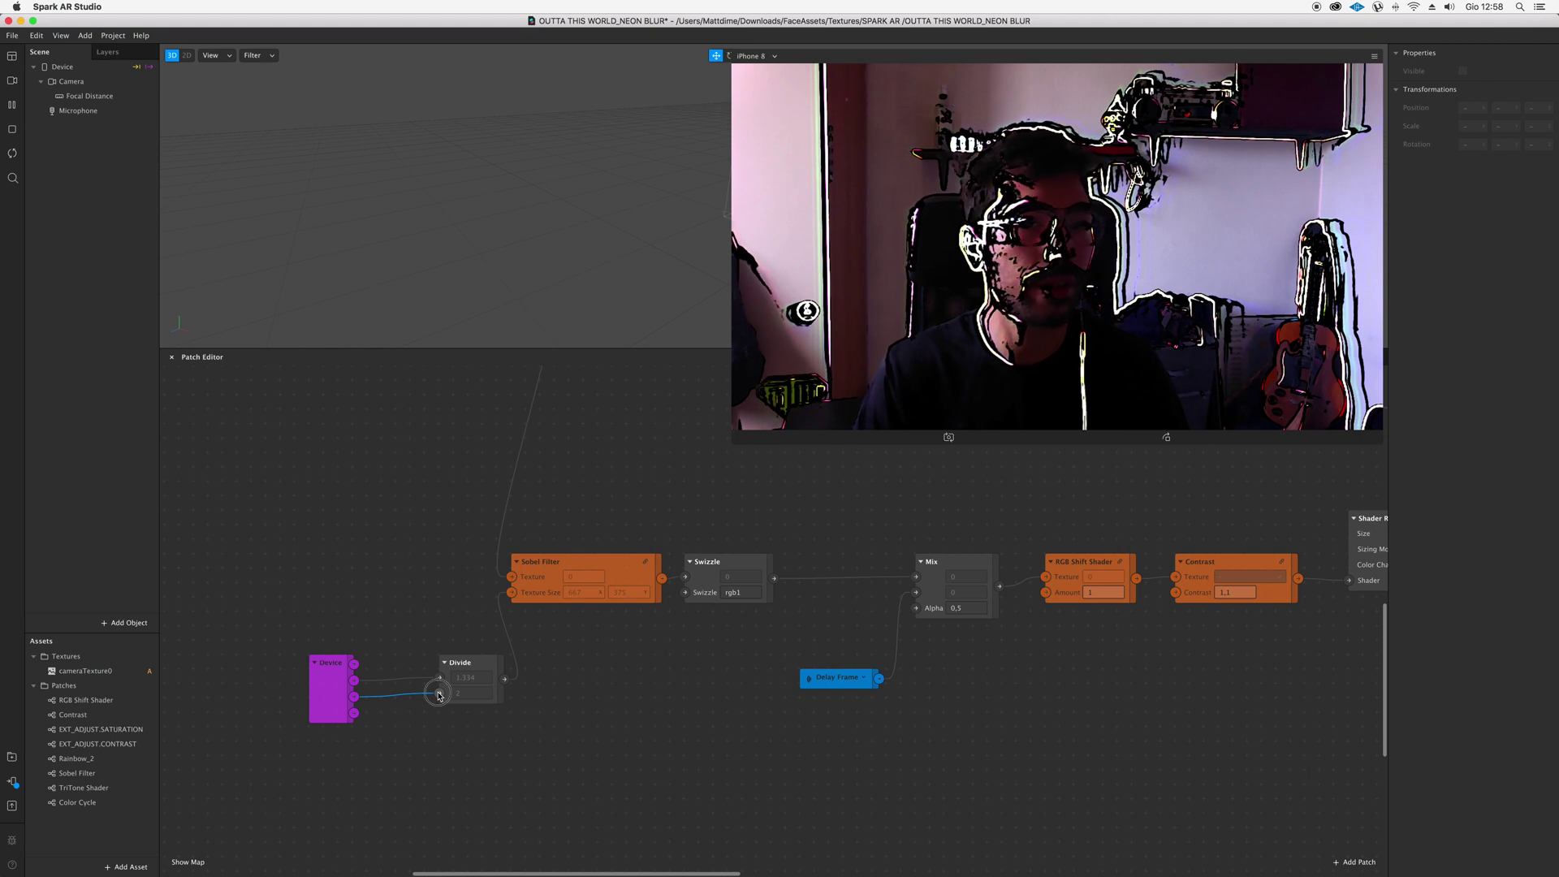
pyautogui.moveTo(439, 695); pyautogui.dragTo(442, 713)
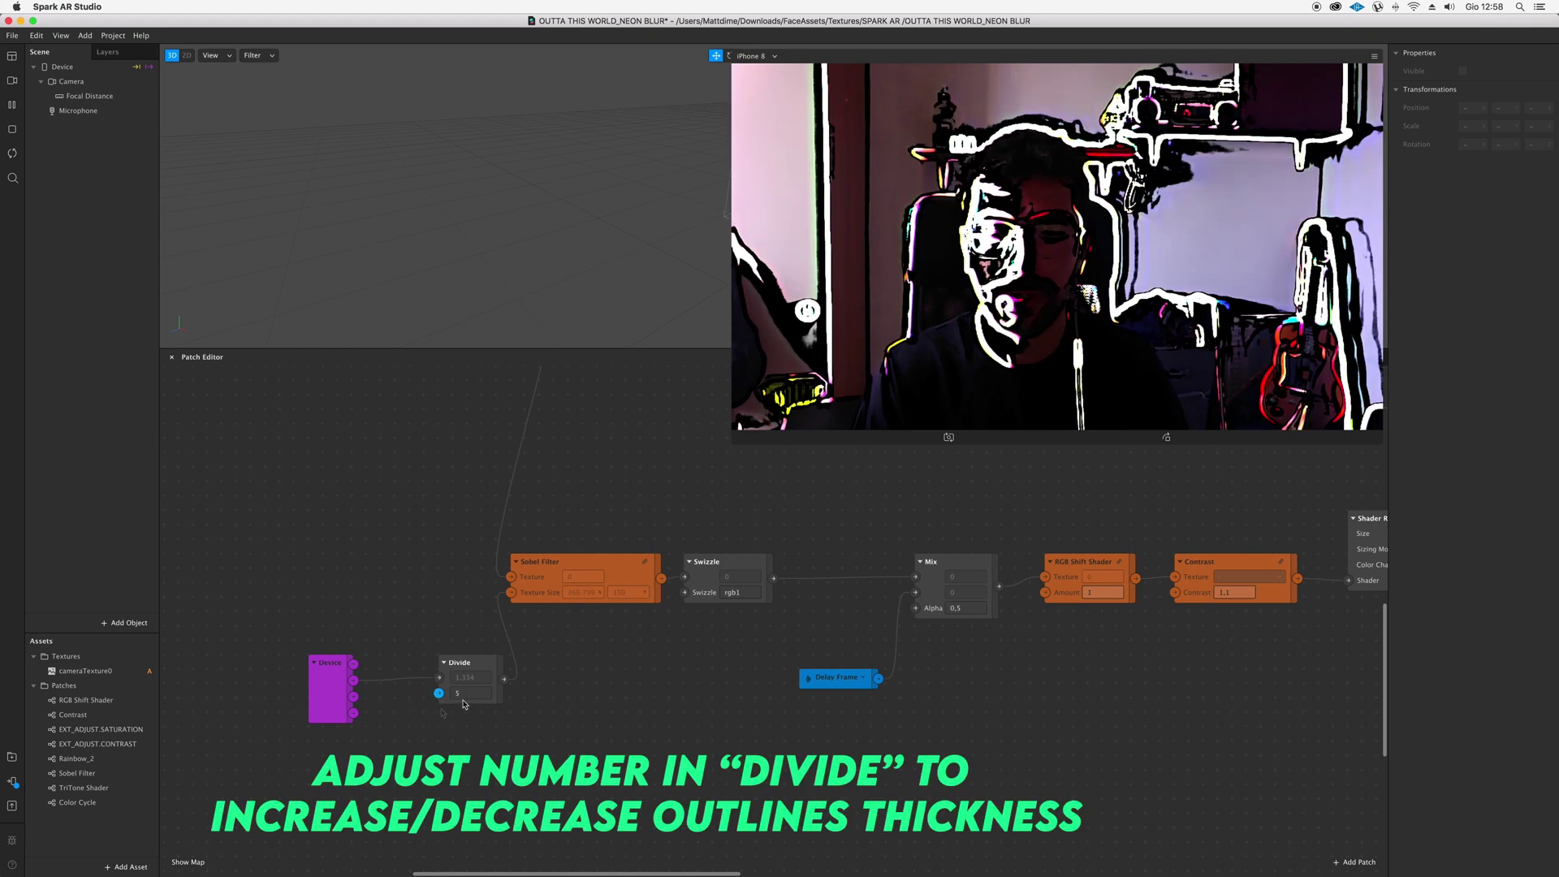
# Set the Divide node's divisor to 10 for thicker neon outlines
pyautogui.click(468, 692)
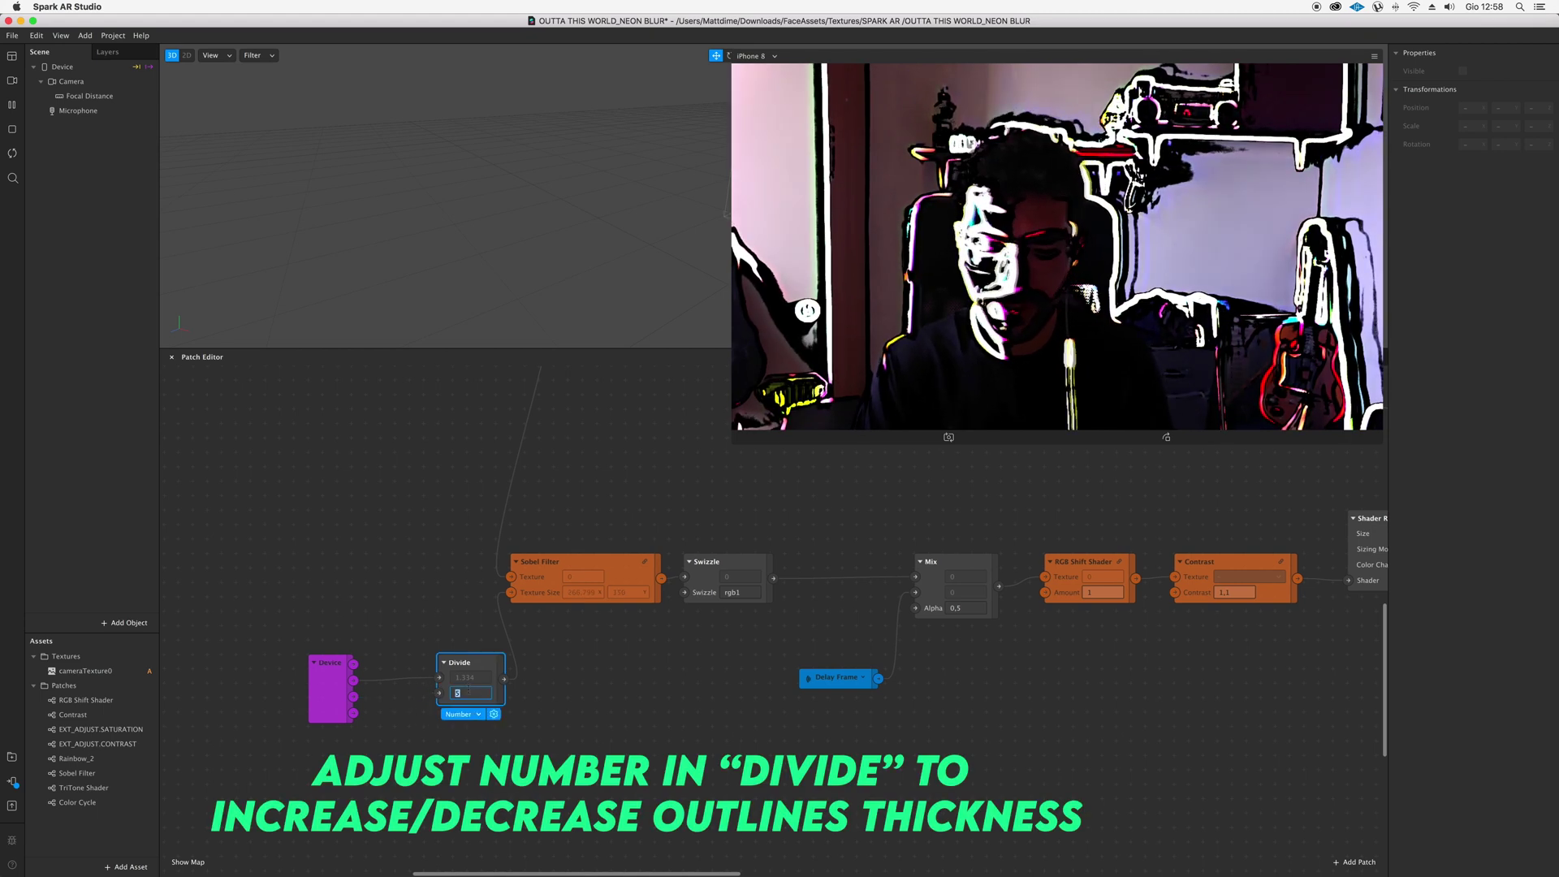
pyautogui.write('3')
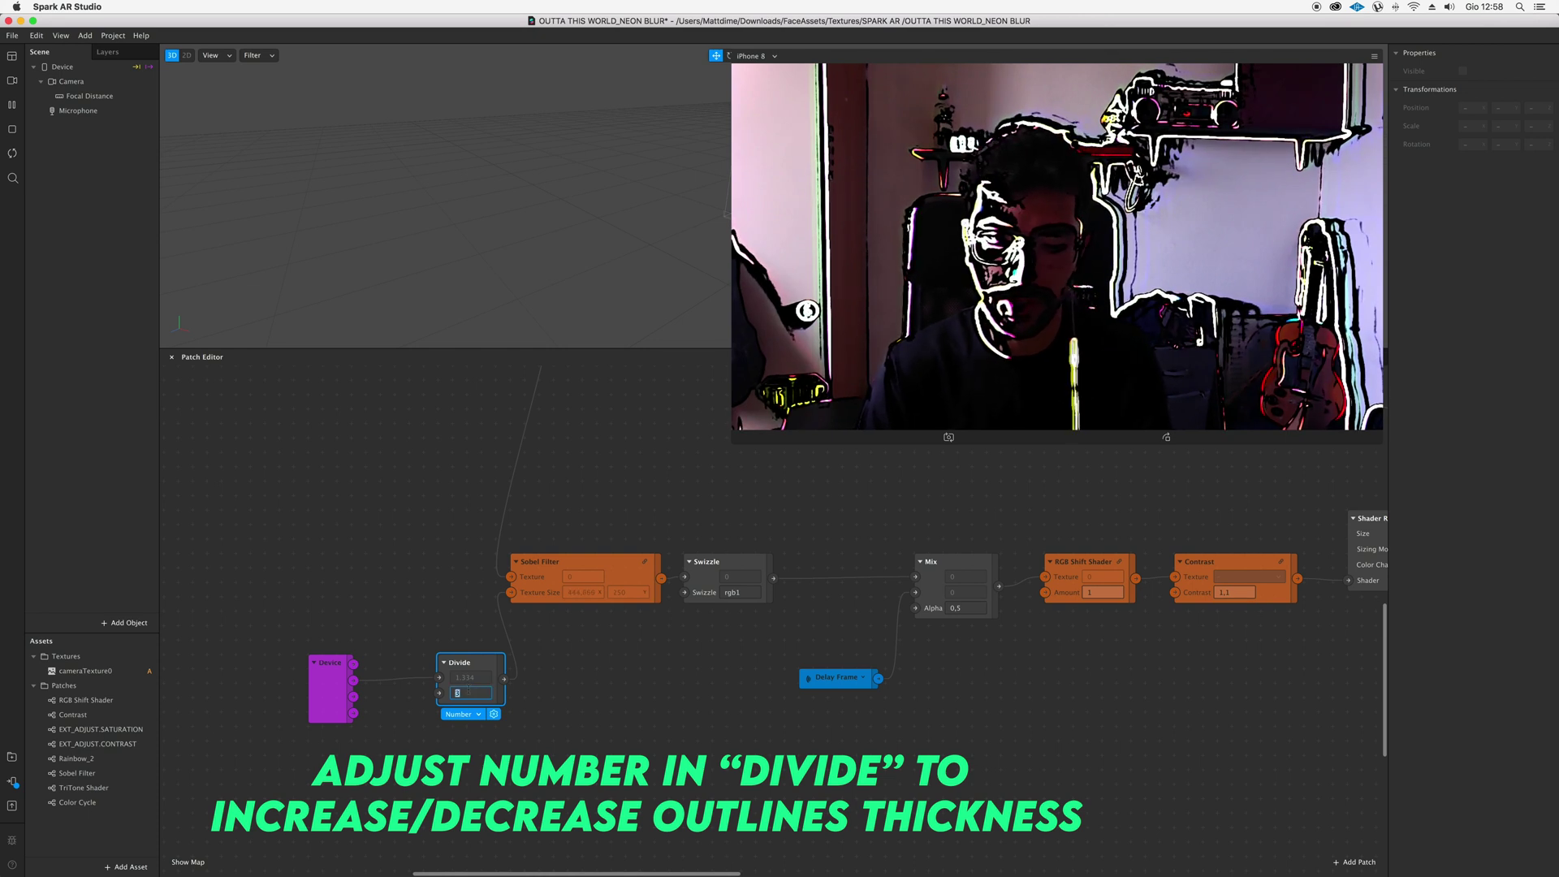
pyautogui.write('10')
pyautogui.press('Return')
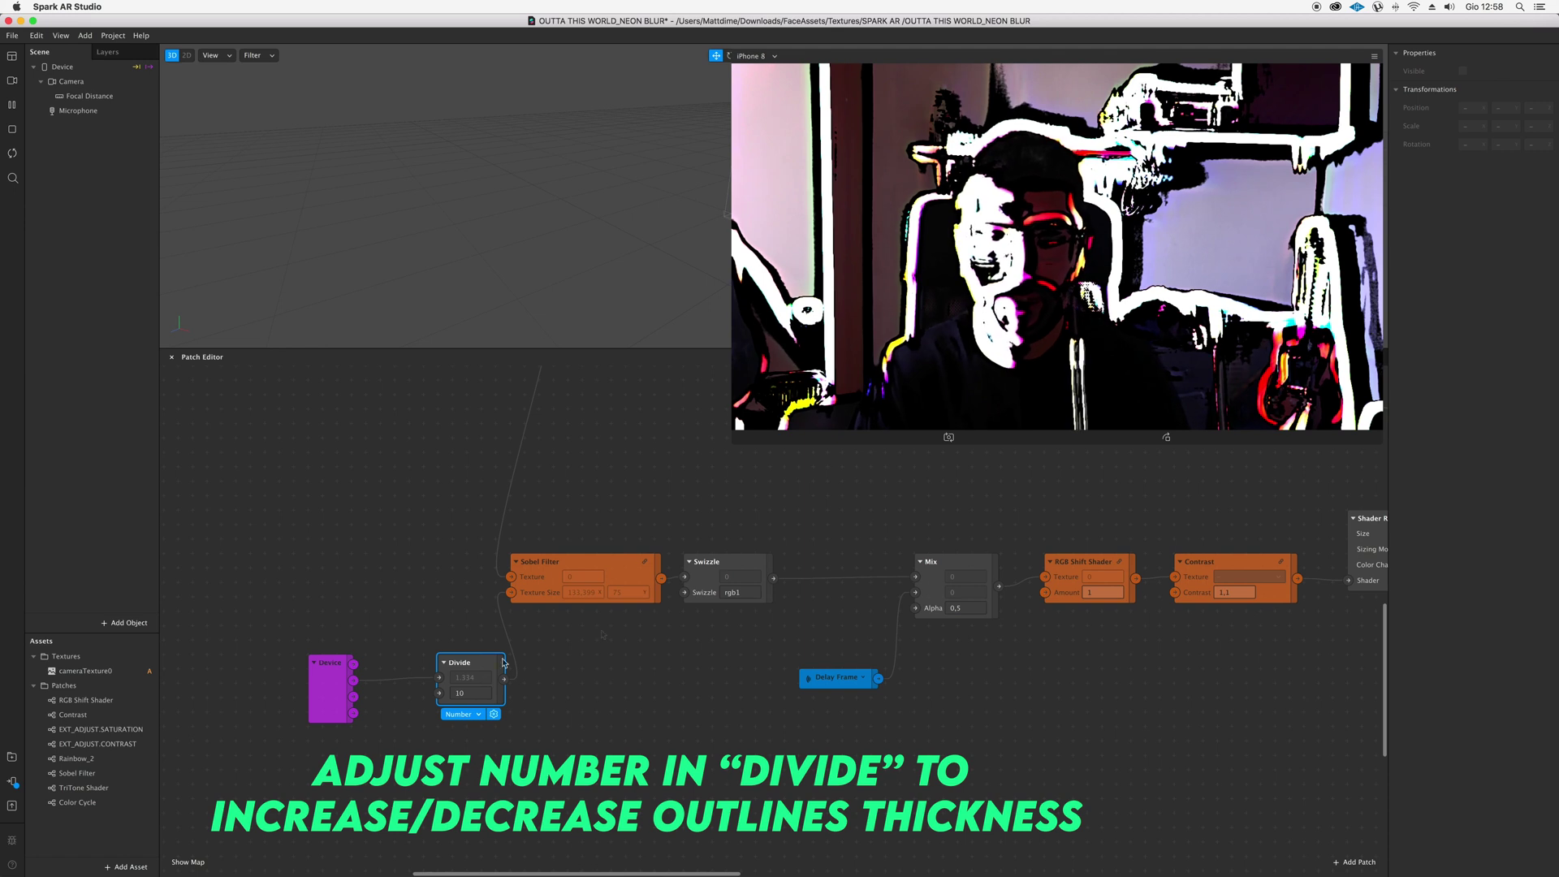
pyautogui.hscroll(2, 485, 682)
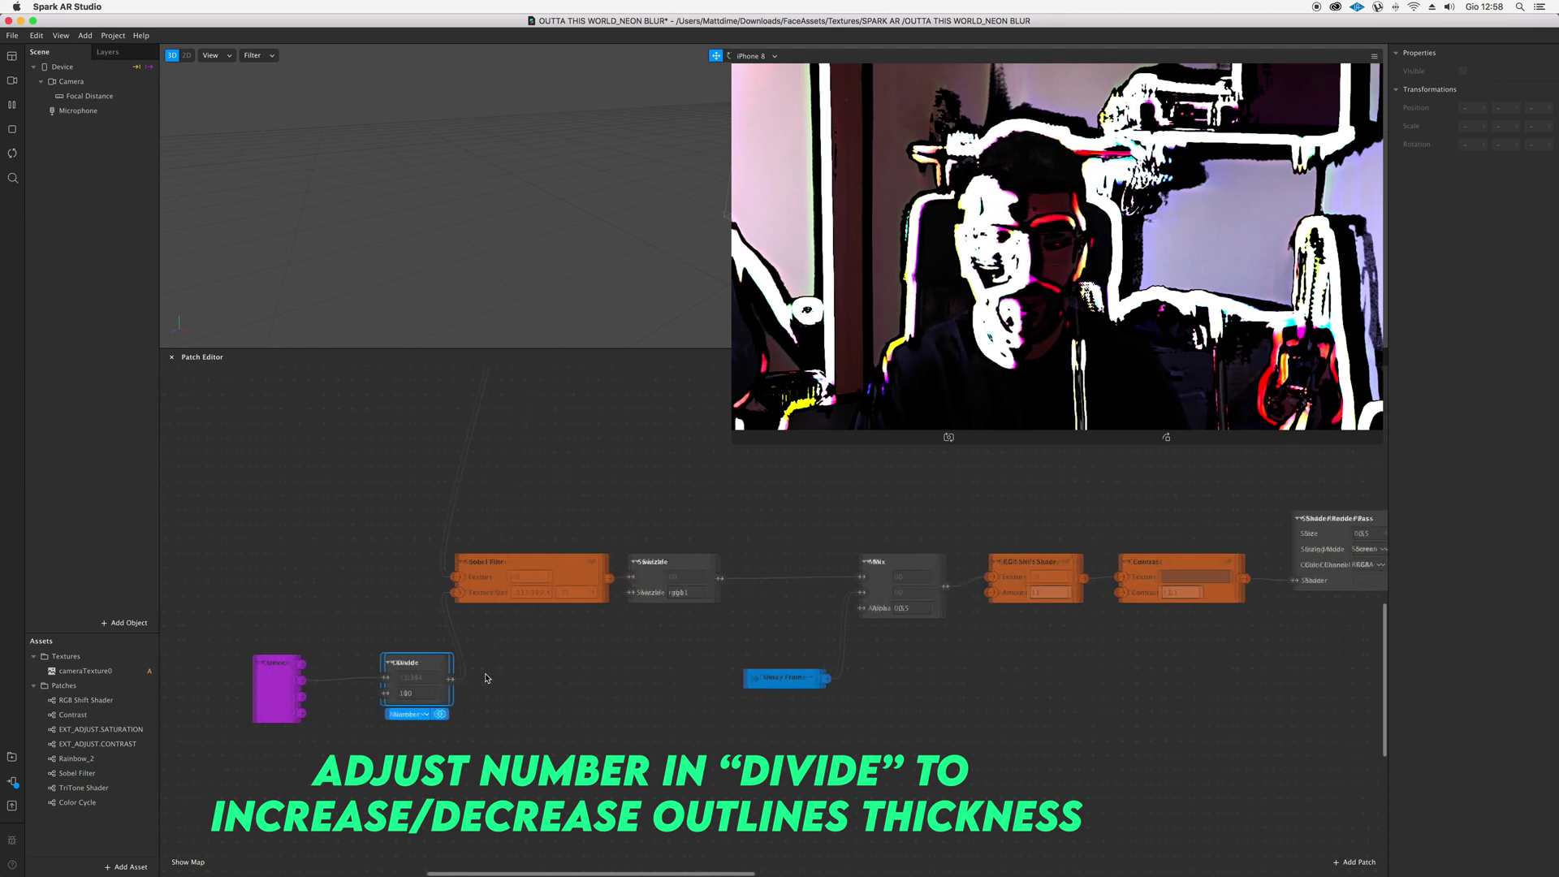
pyautogui.click(400, 693)
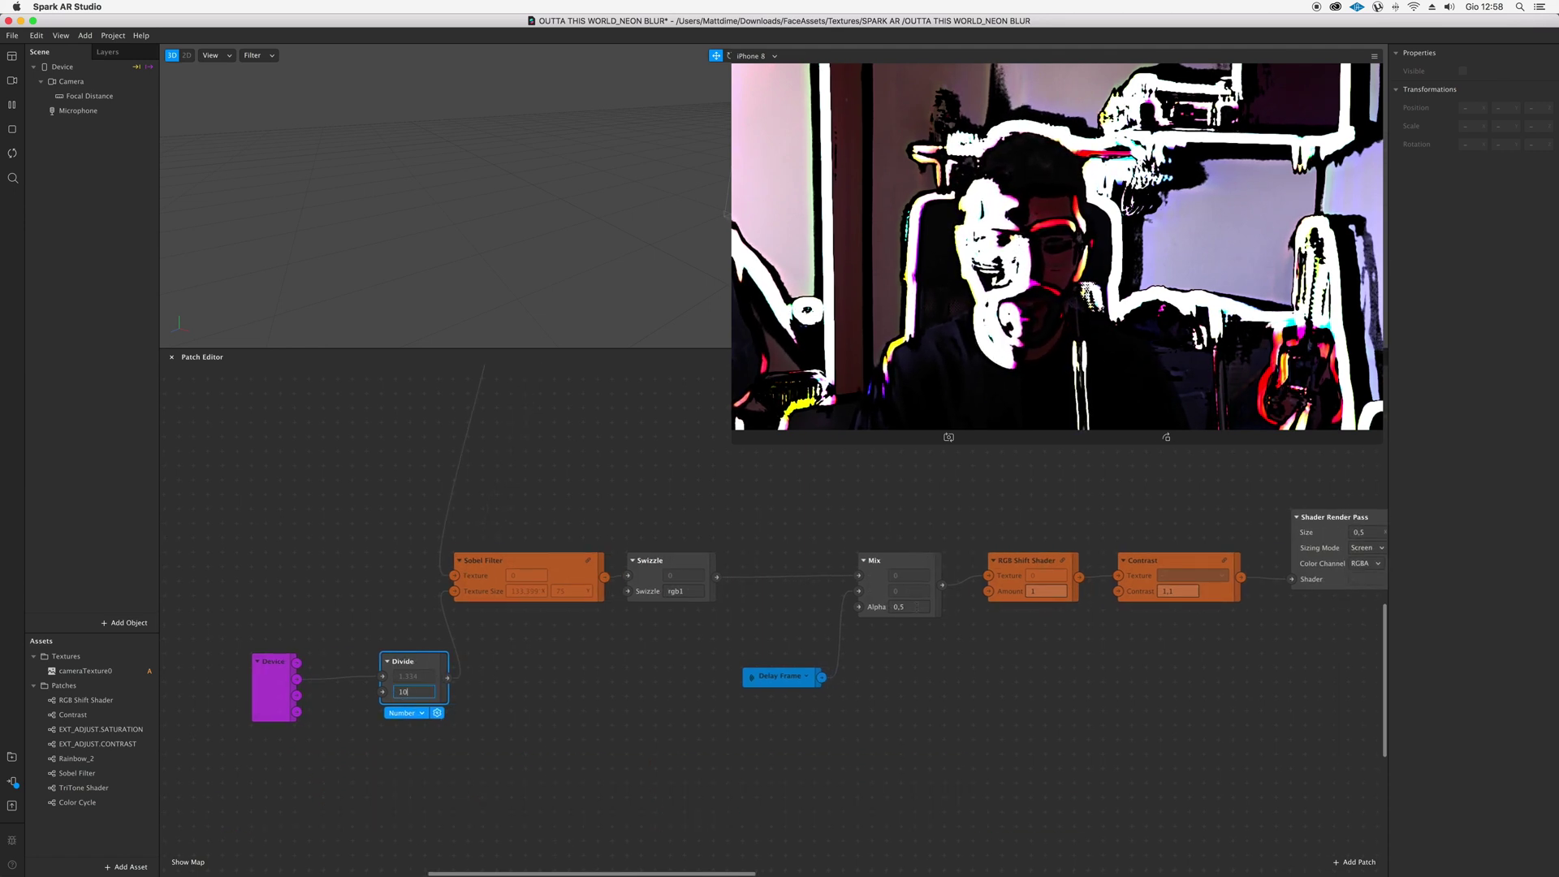
pyautogui.click(918, 607)
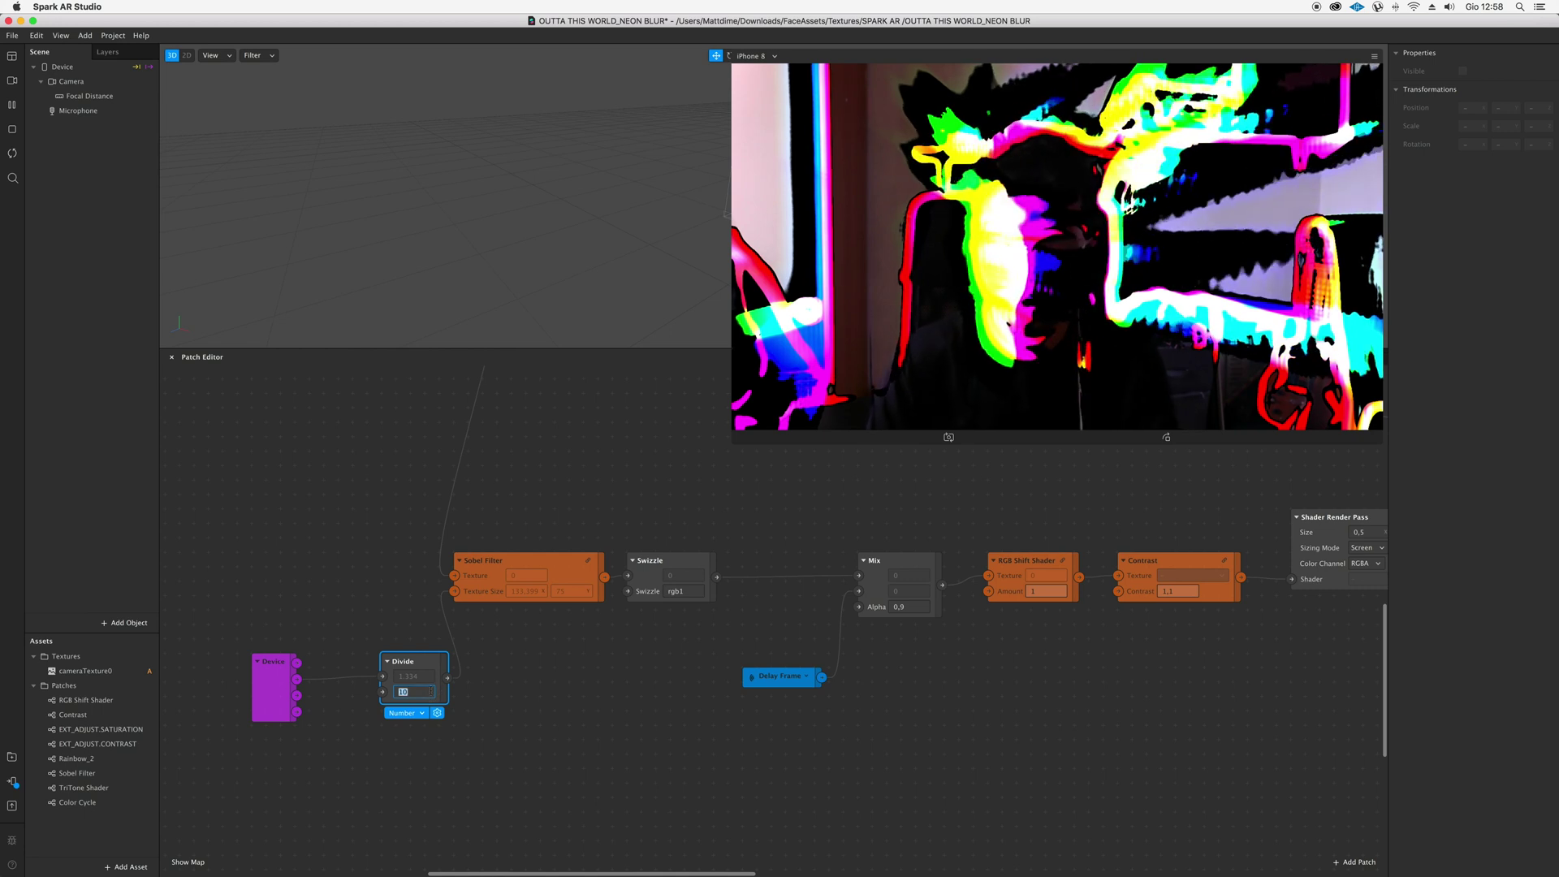
# Restore the Mix Alpha to 0,9 and change the Divide divisor to 4
pyautogui.write('5')
pyautogui.scroll(3, 388, 696)
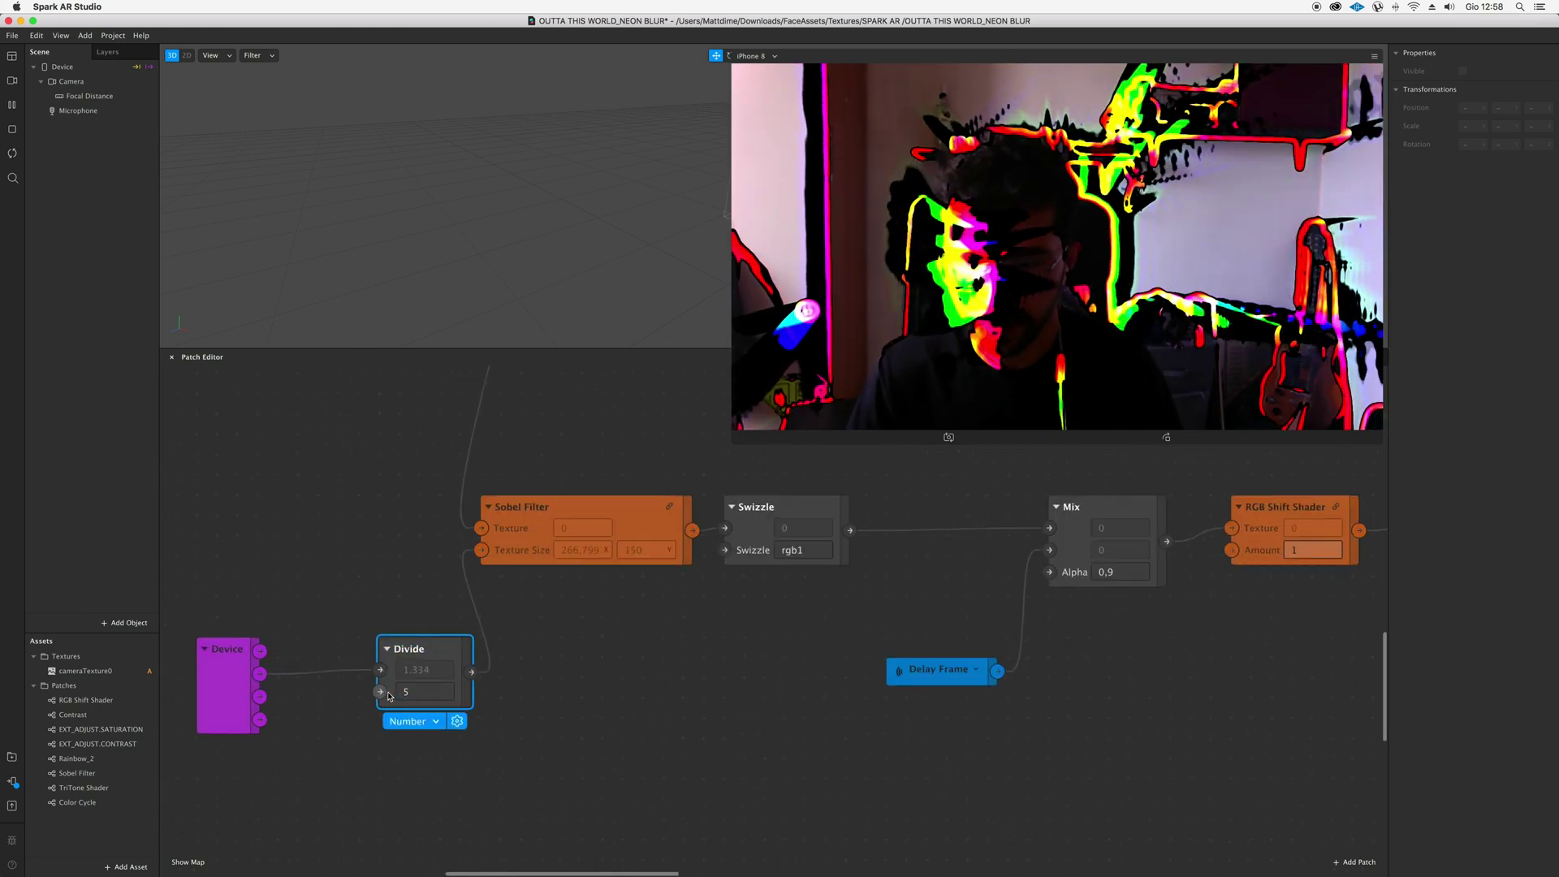
pyautogui.scroll(2, 388, 696)
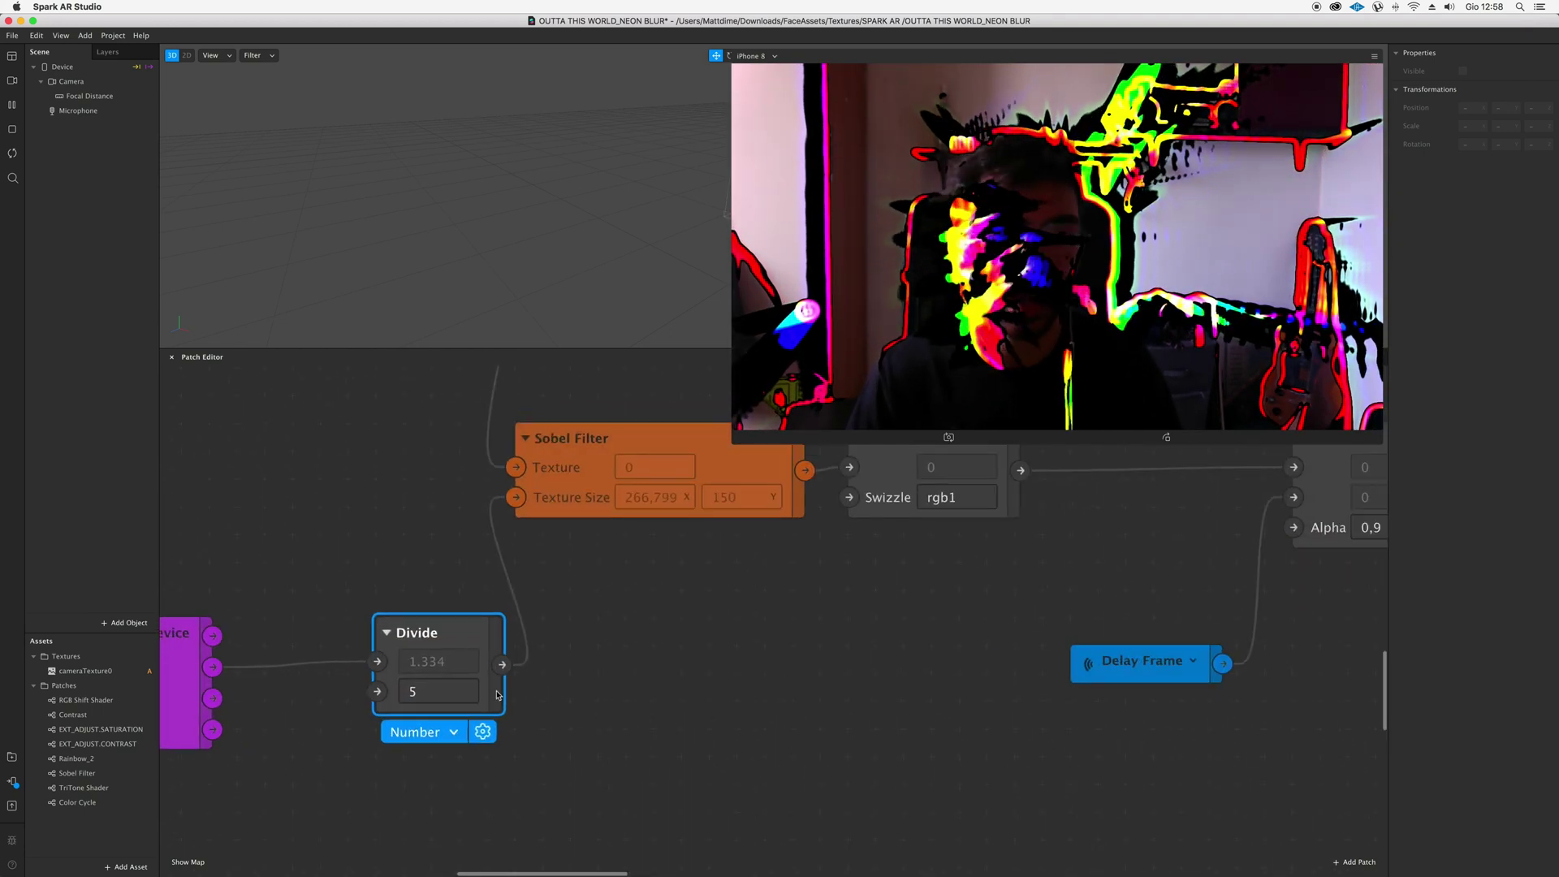
pyautogui.doubleClick(453, 690)
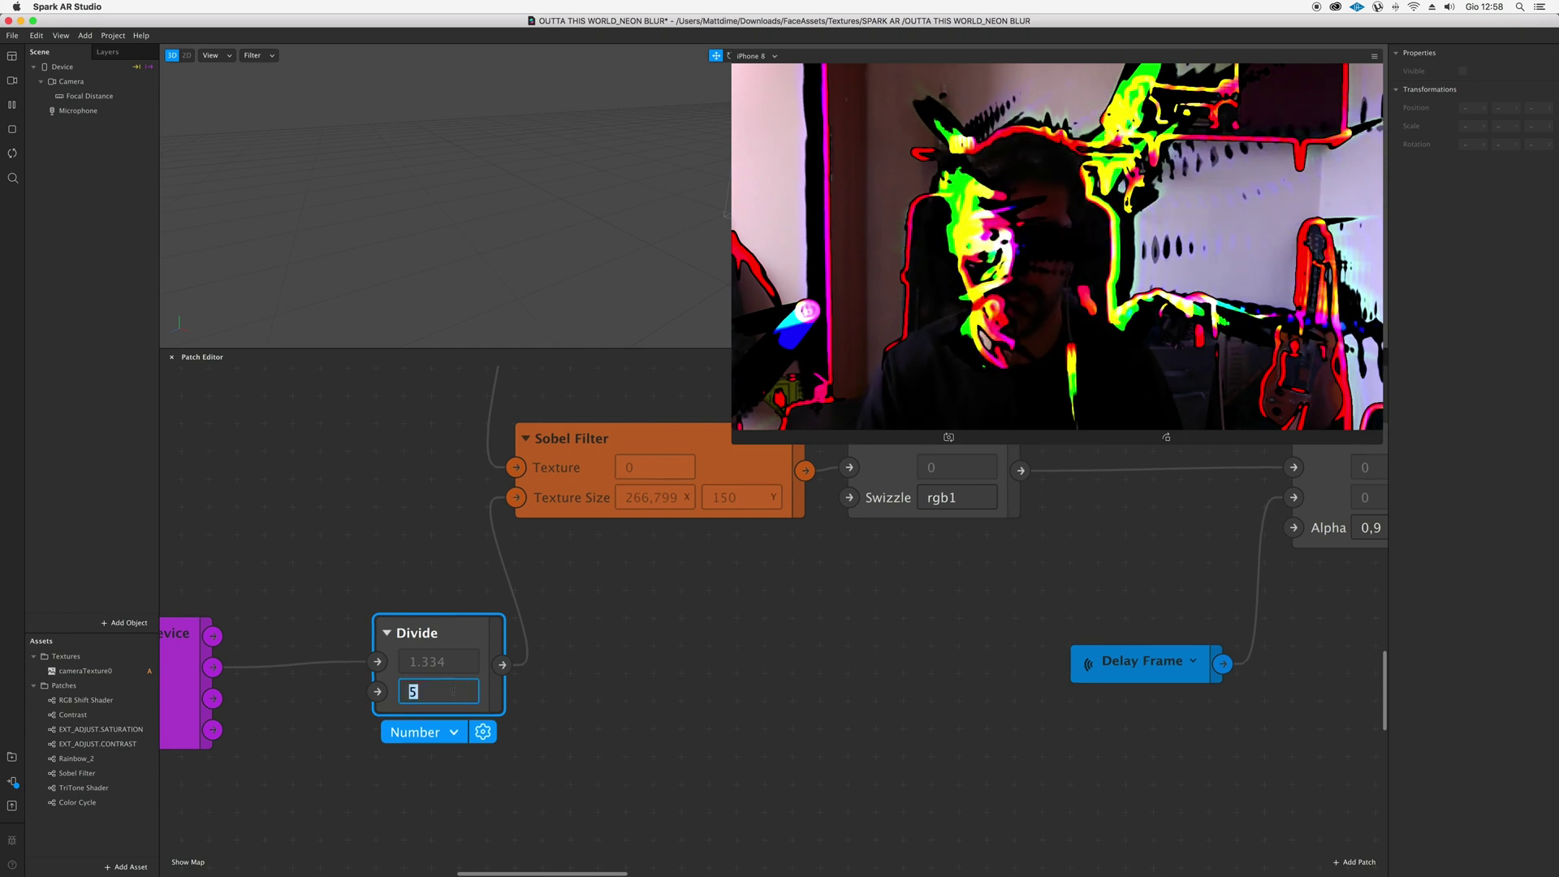
pyautogui.write('4')
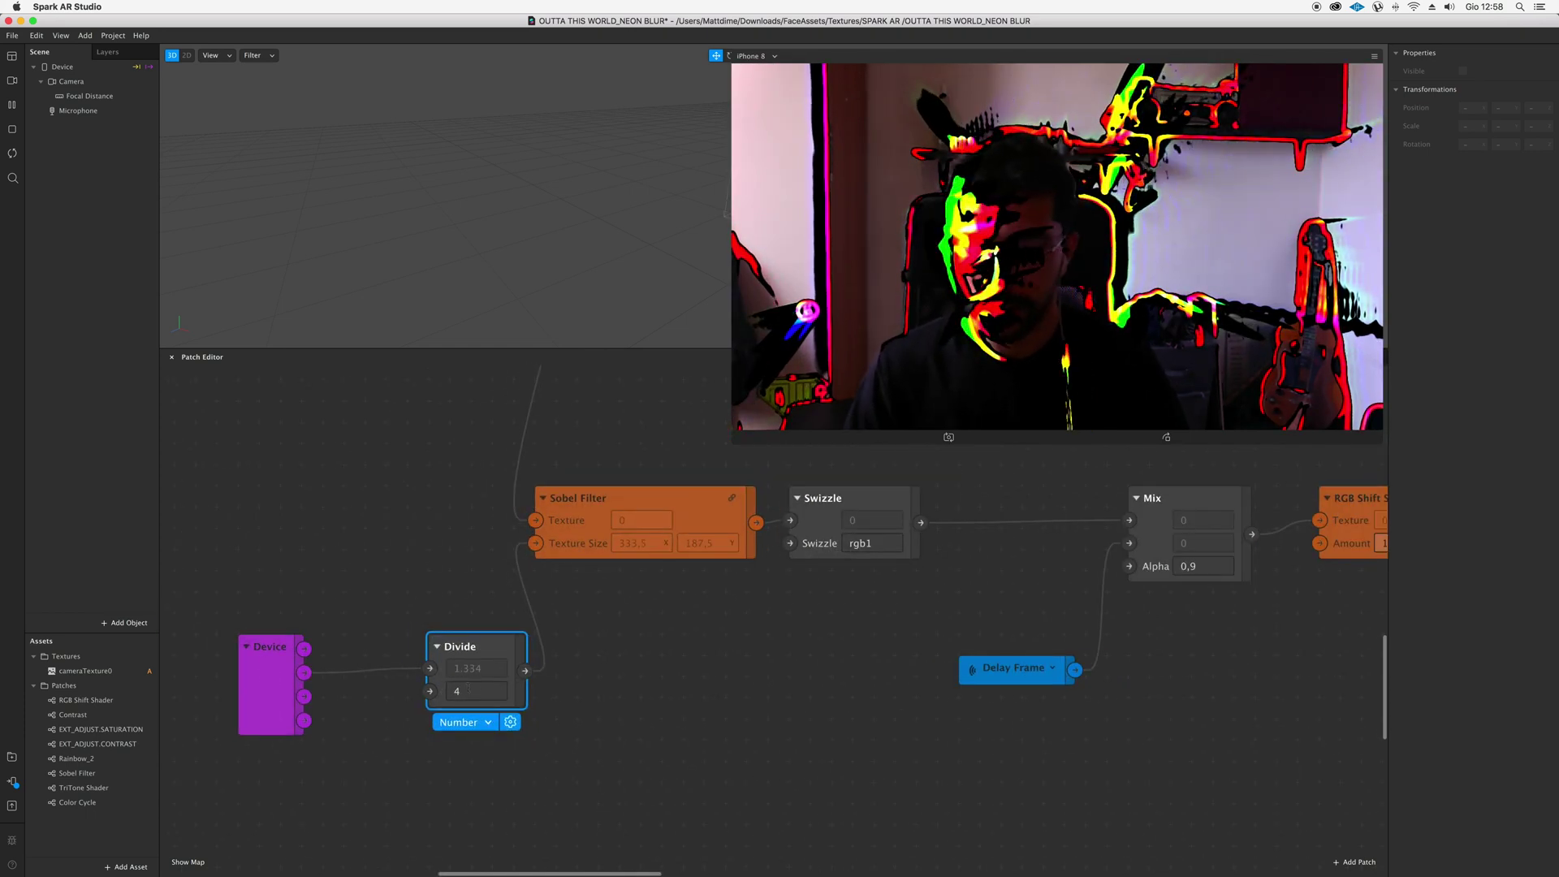
pyautogui.doubleClick(467, 689)
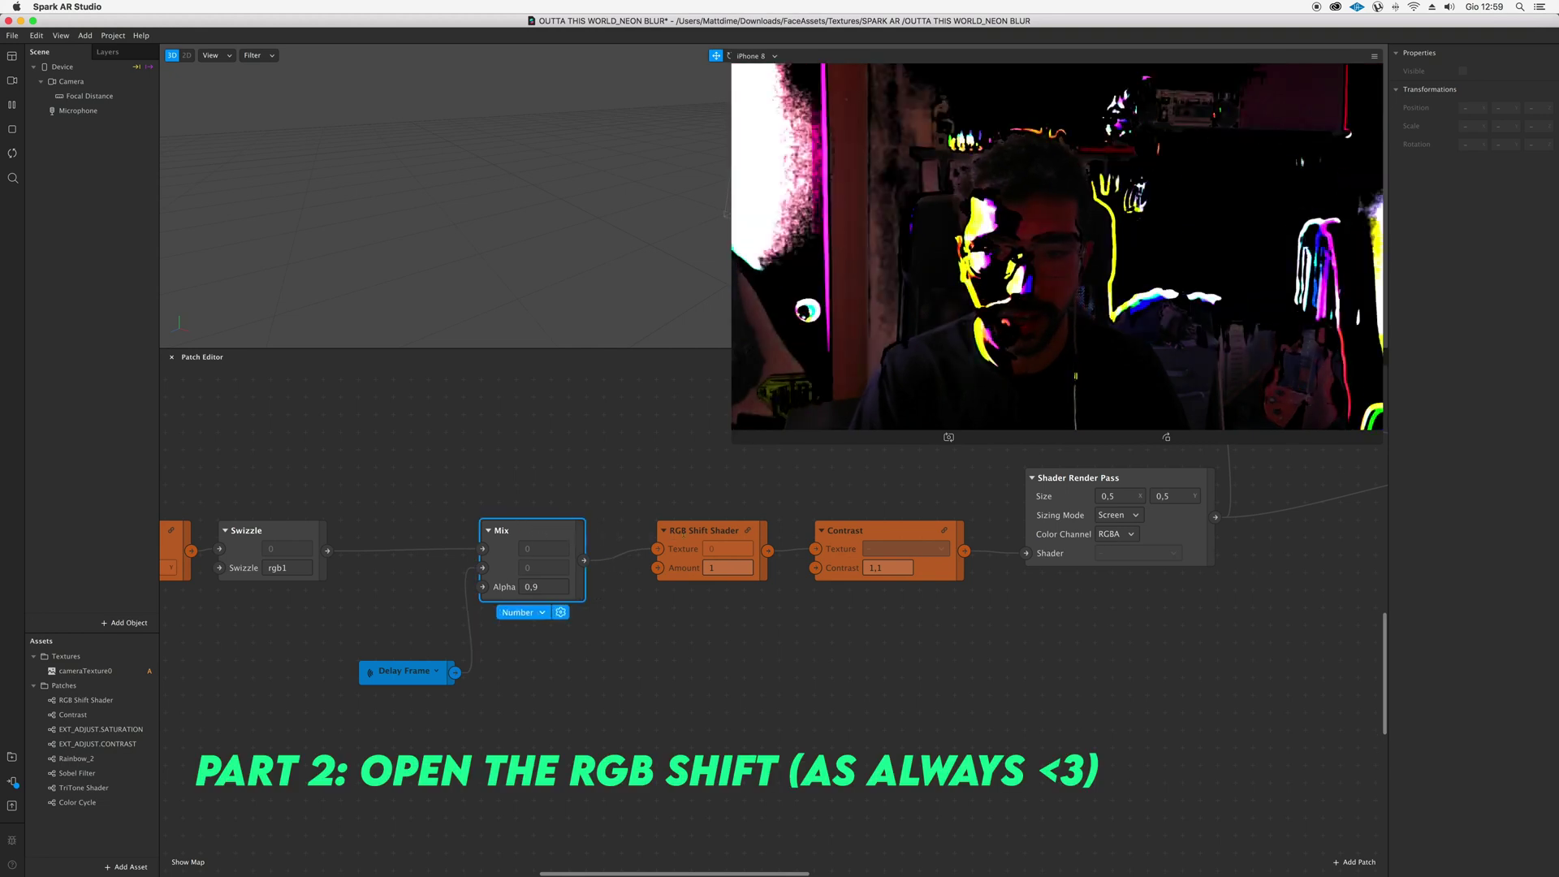
# Select the RGB Shift Shader patch and enter its internal graph
pyautogui.click(714, 540)
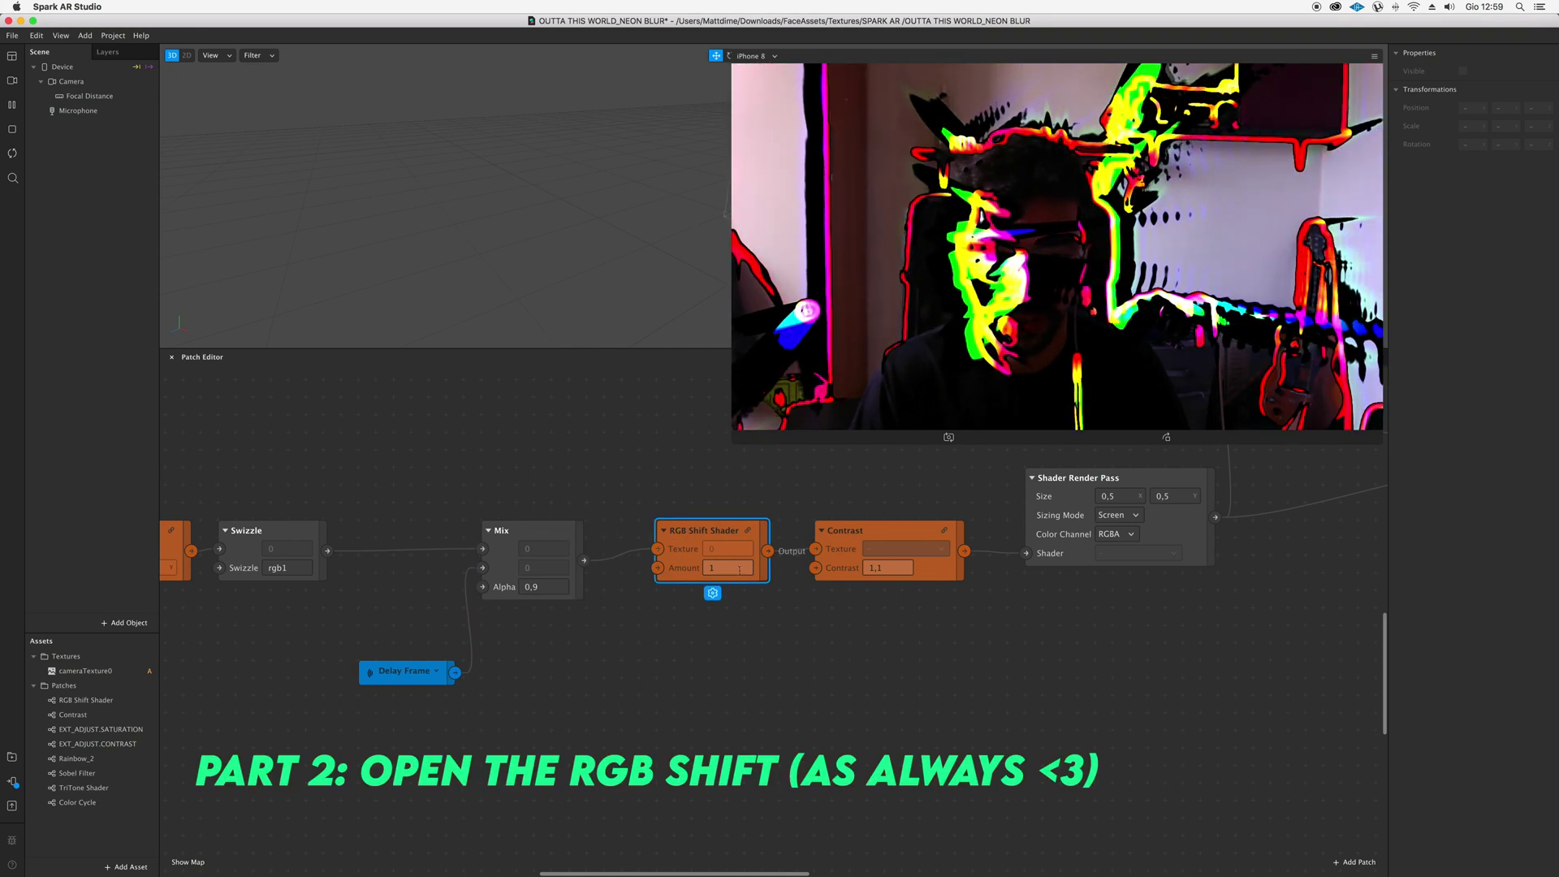
pyautogui.click(738, 569)
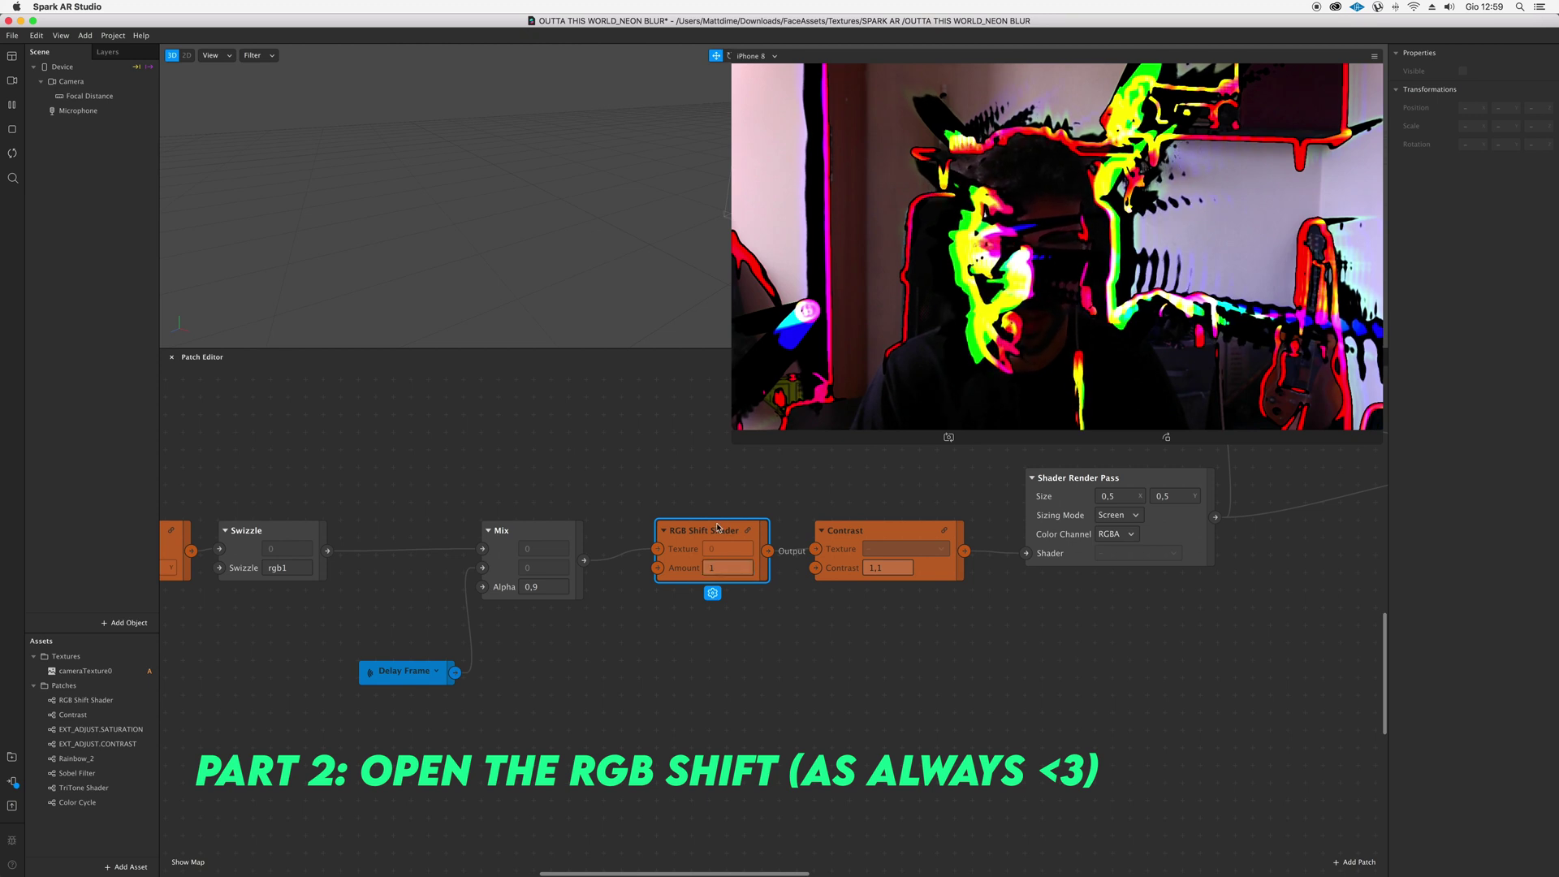
pyautogui.doubleClick(748, 533)
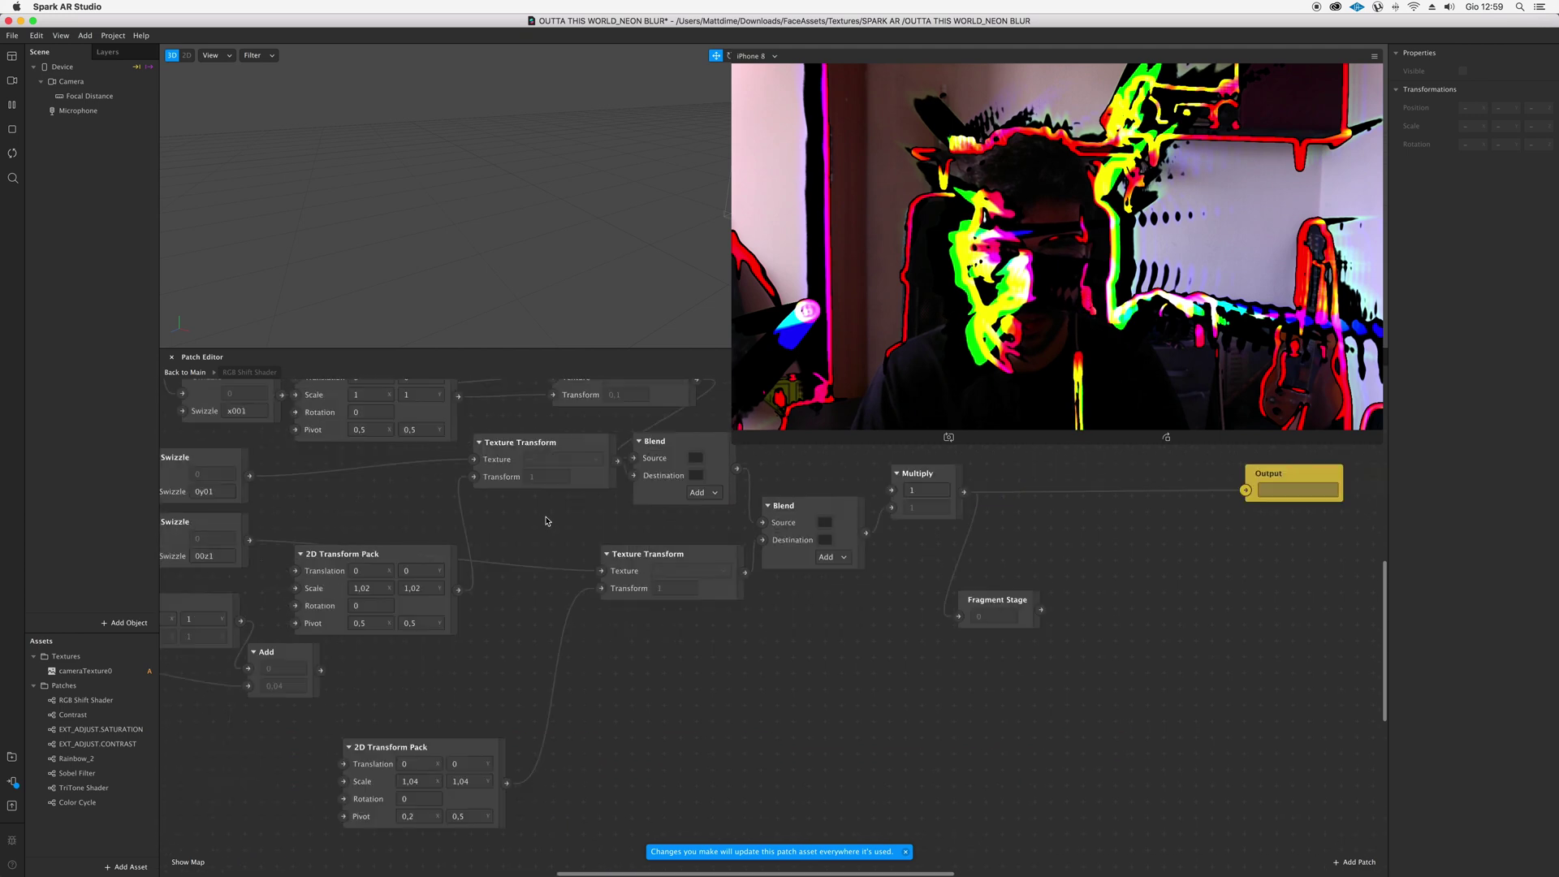
# Try 1,3 in the final Multiply node's first value, then set it back to 1
pyautogui.hscroll(5, 546, 519)
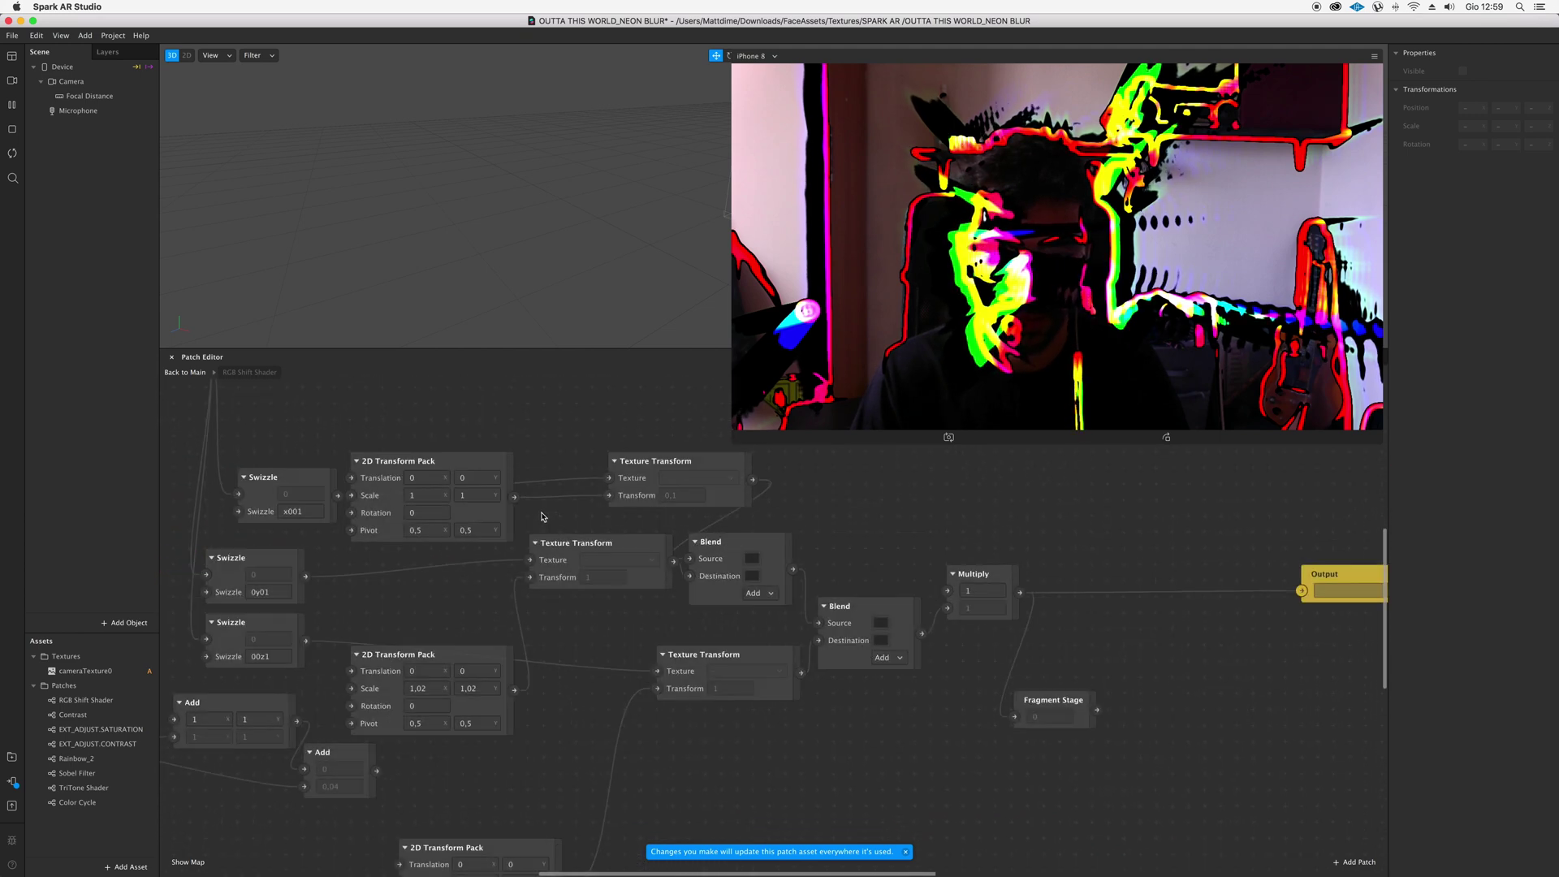
pyautogui.click(897, 577)
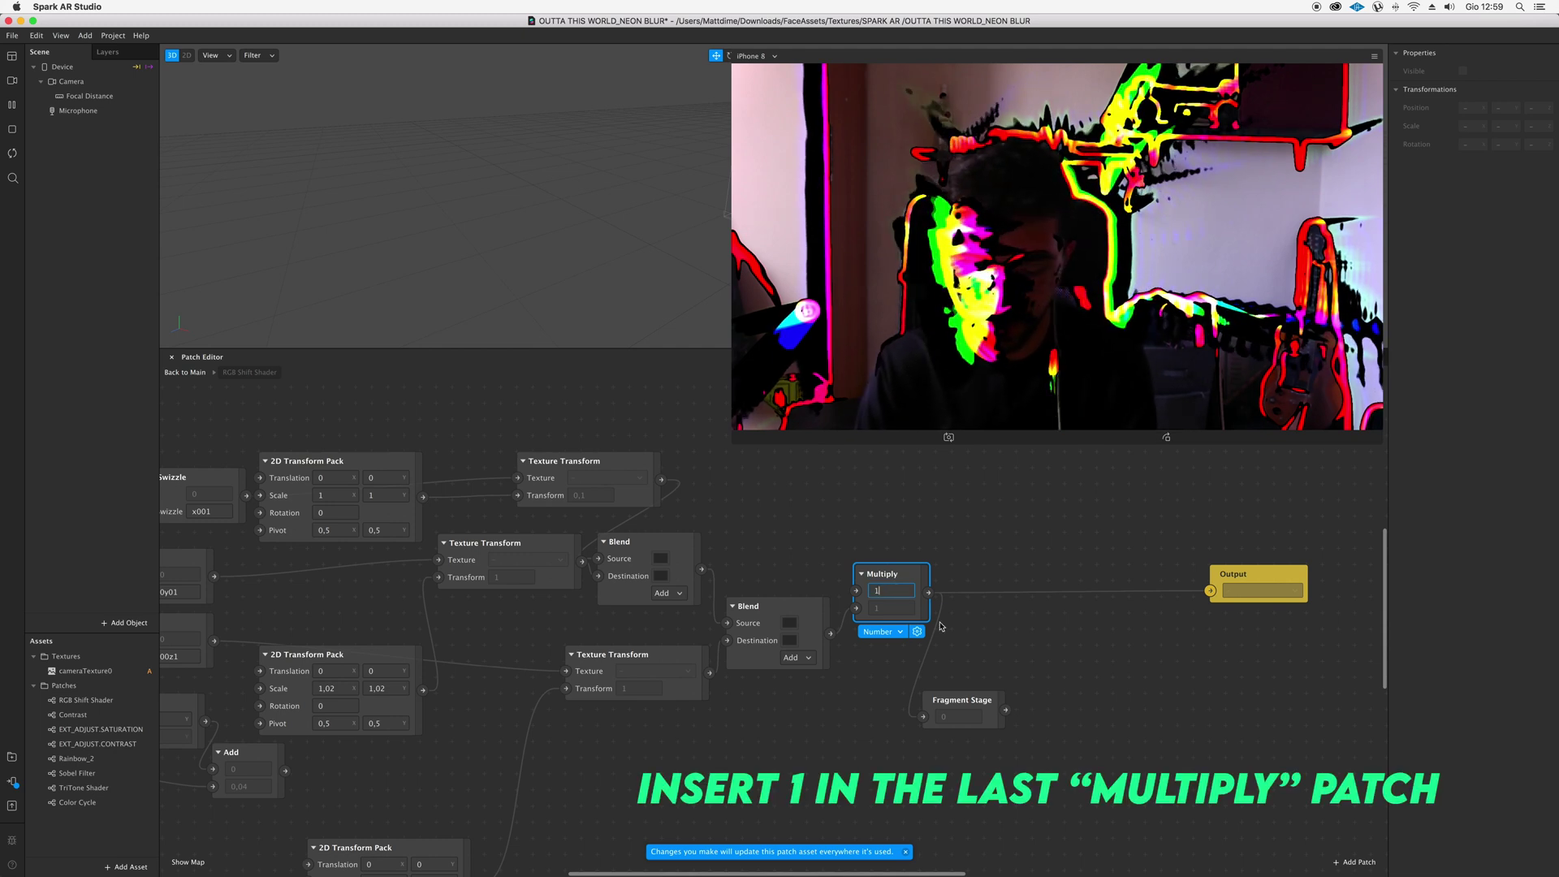
pyautogui.write(',3')
pyautogui.press('Return')
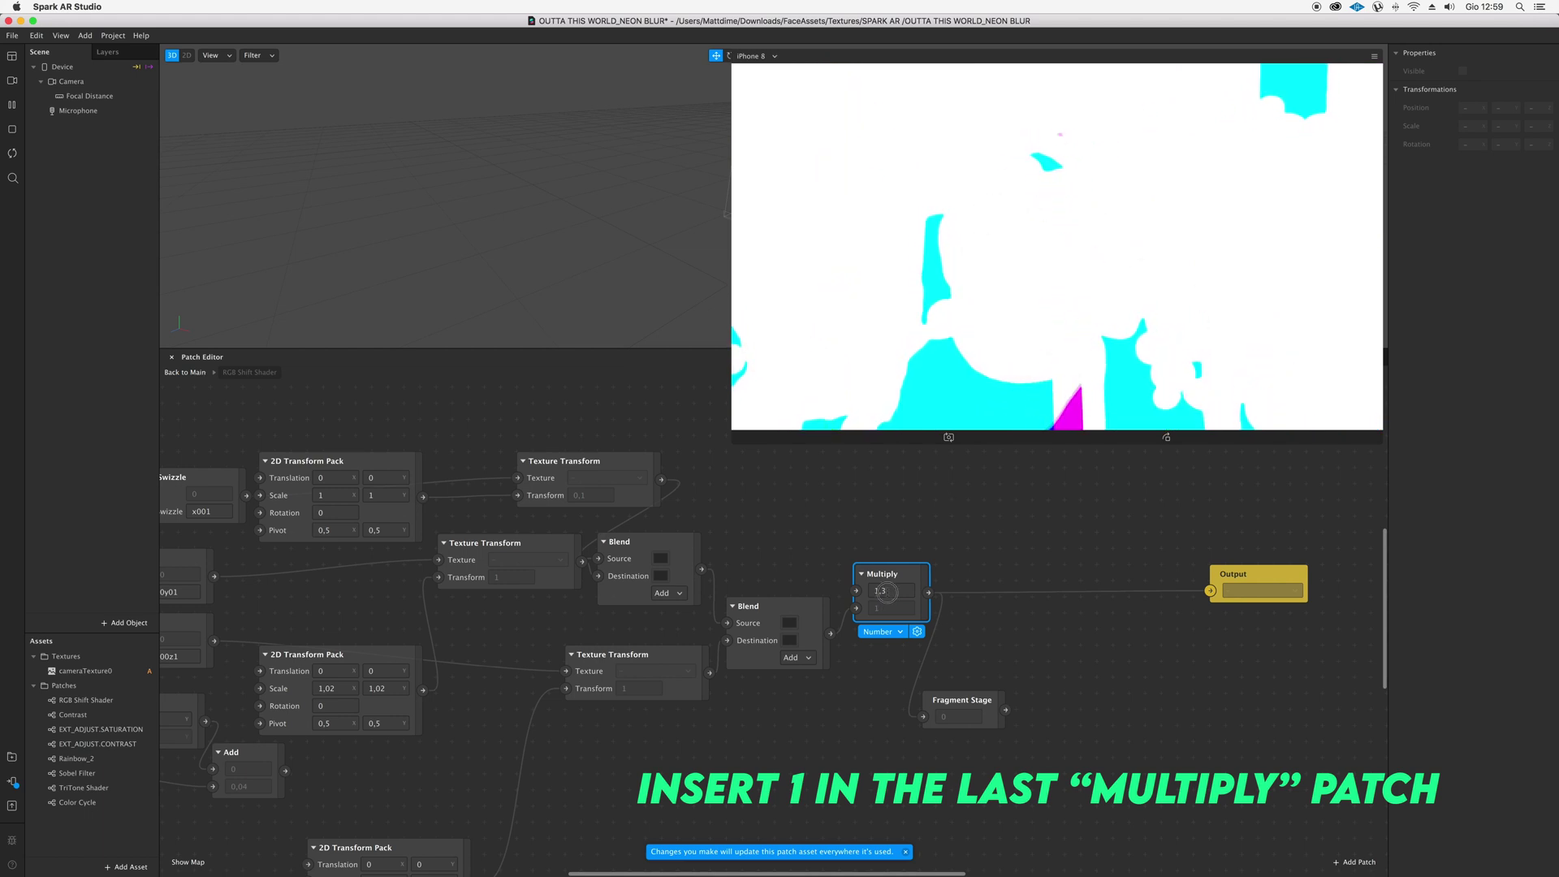
pyautogui.click(886, 591)
pyautogui.write('1')
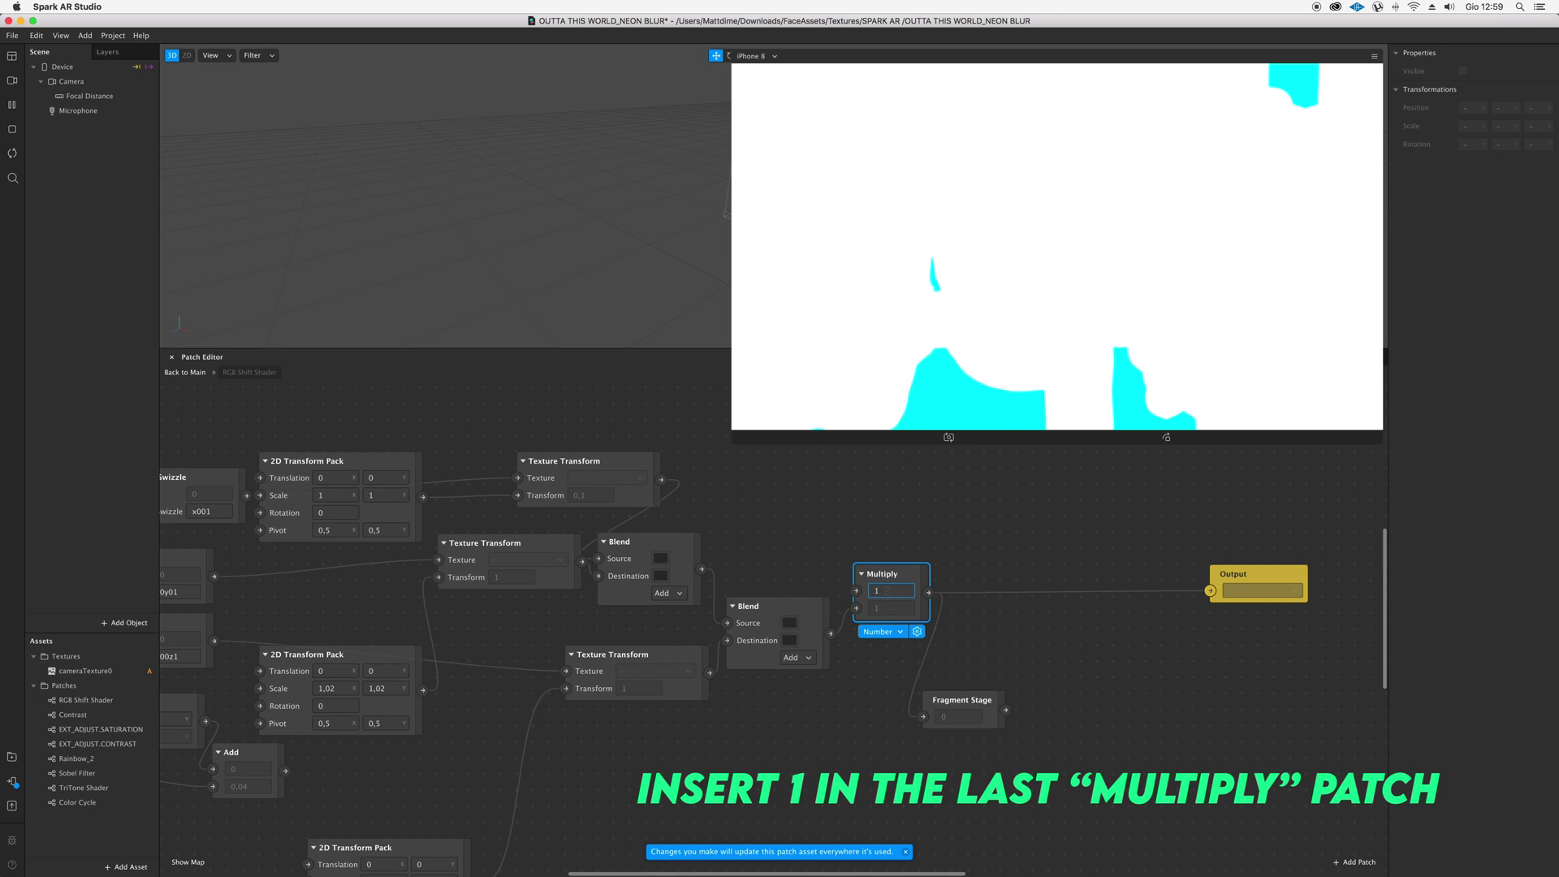
pyautogui.press('Return')
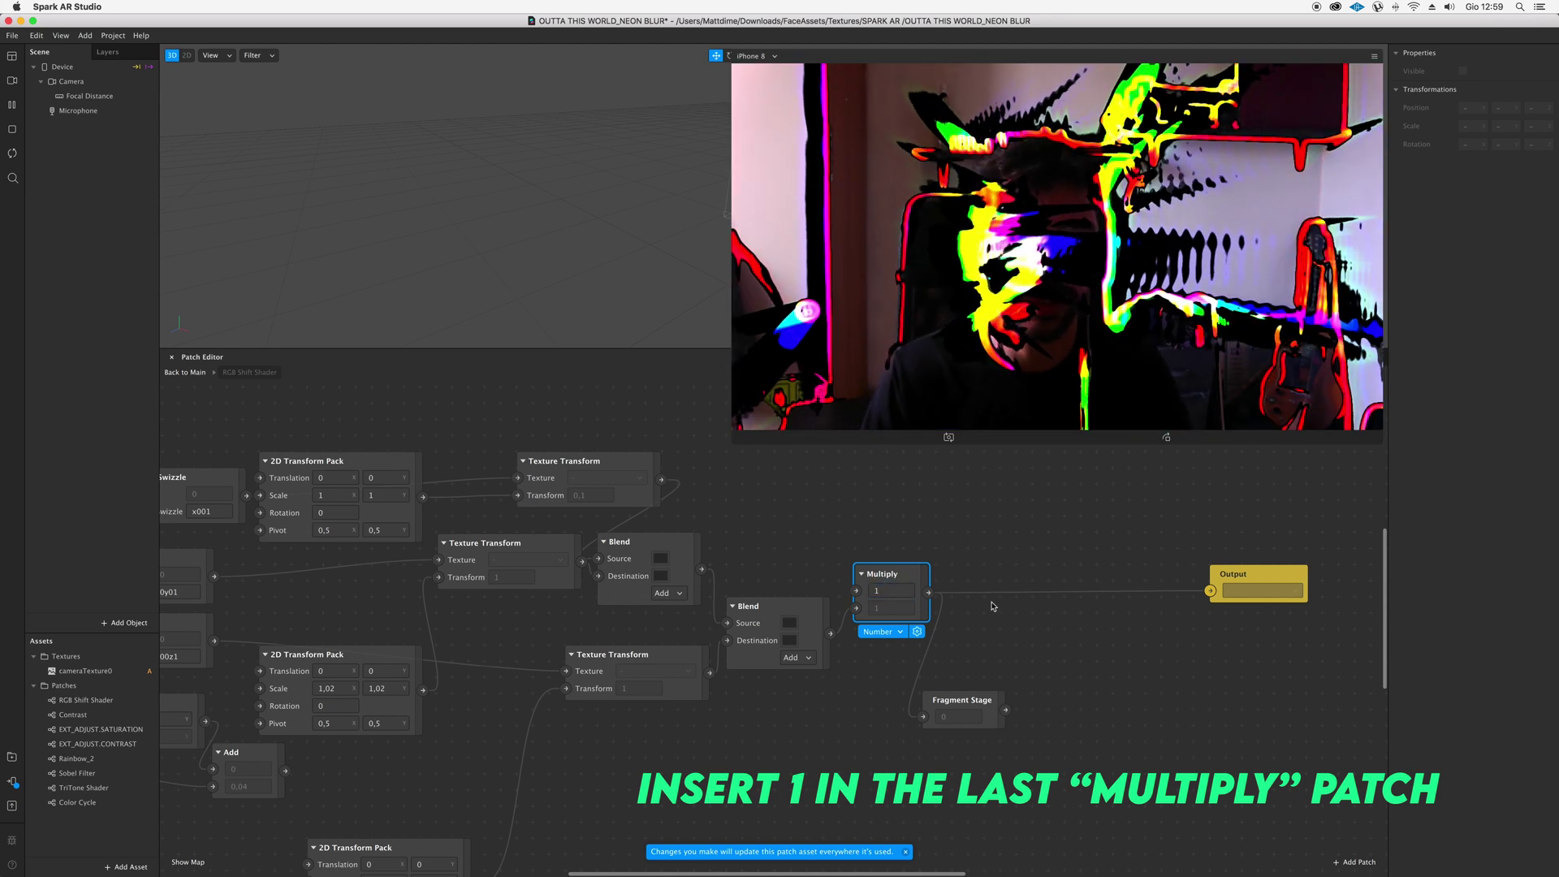
# Delete the Fragment Stage node from the shader graph
pyautogui.scroll(-1, 885, 577)
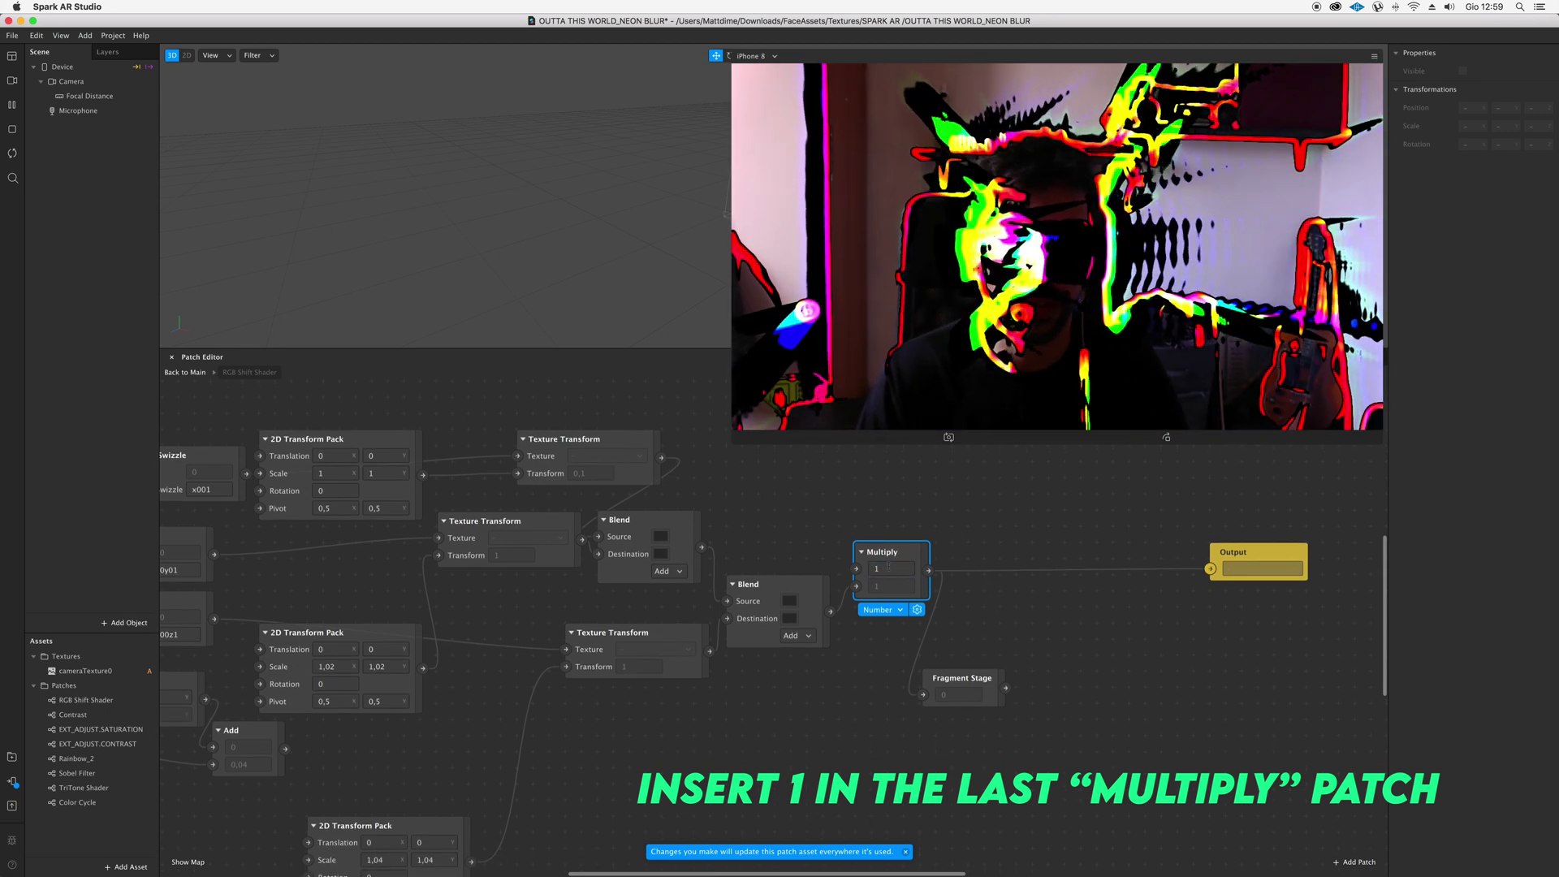
pyautogui.click(980, 684)
pyautogui.press('BackSpace')
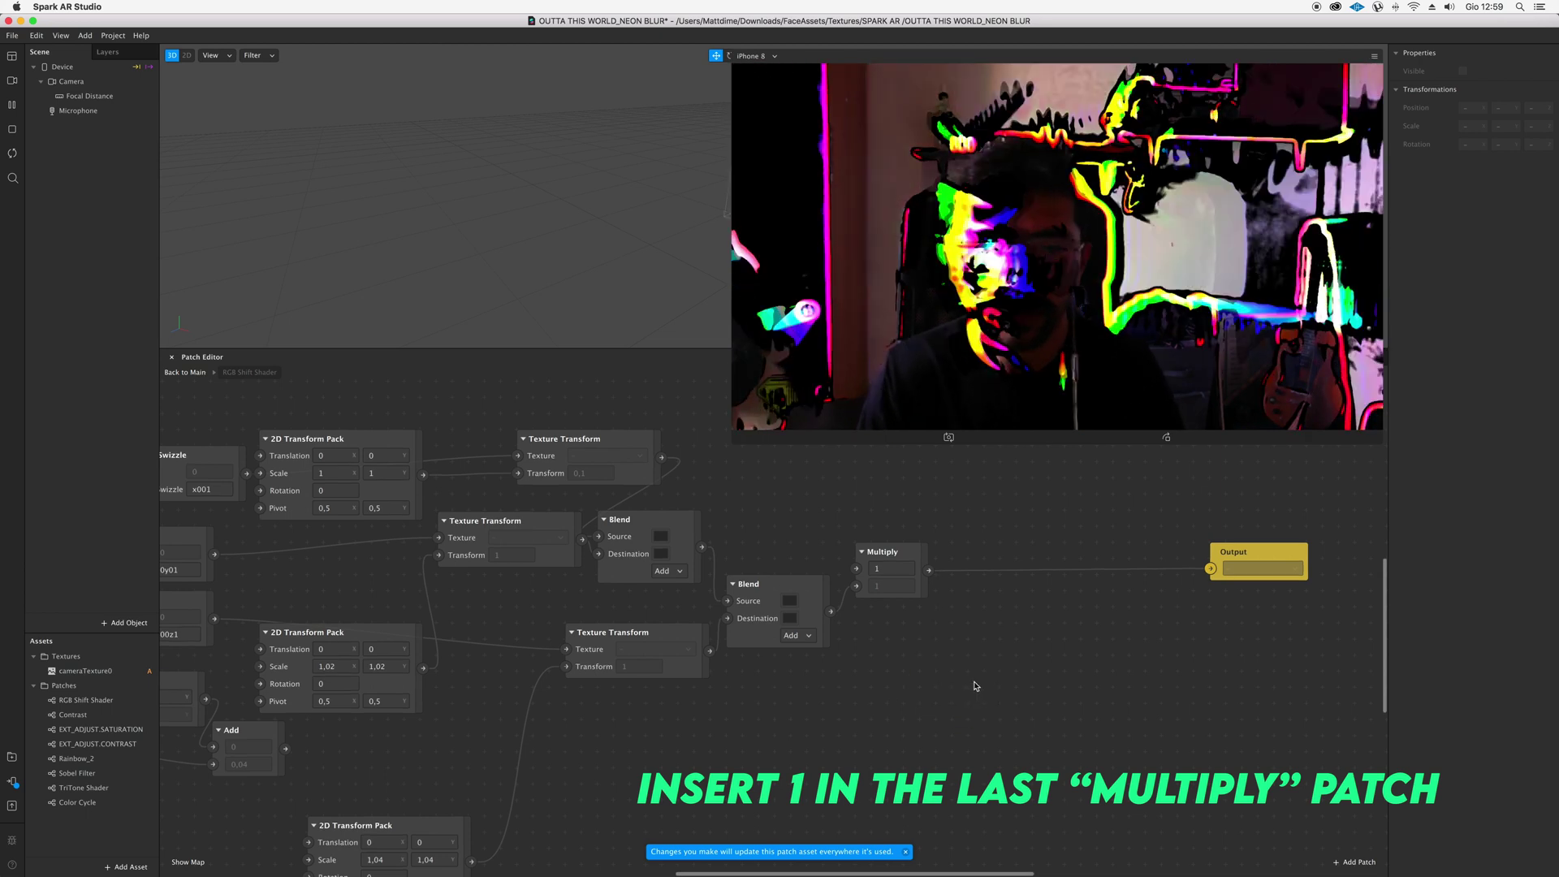
# Rearrange the two Add nodes, placing the second below the first
pyautogui.hscroll(-5, 984, 678)
pyautogui.hscroll(-2, 985, 673)
pyautogui.scroll(-2, 613, 632)
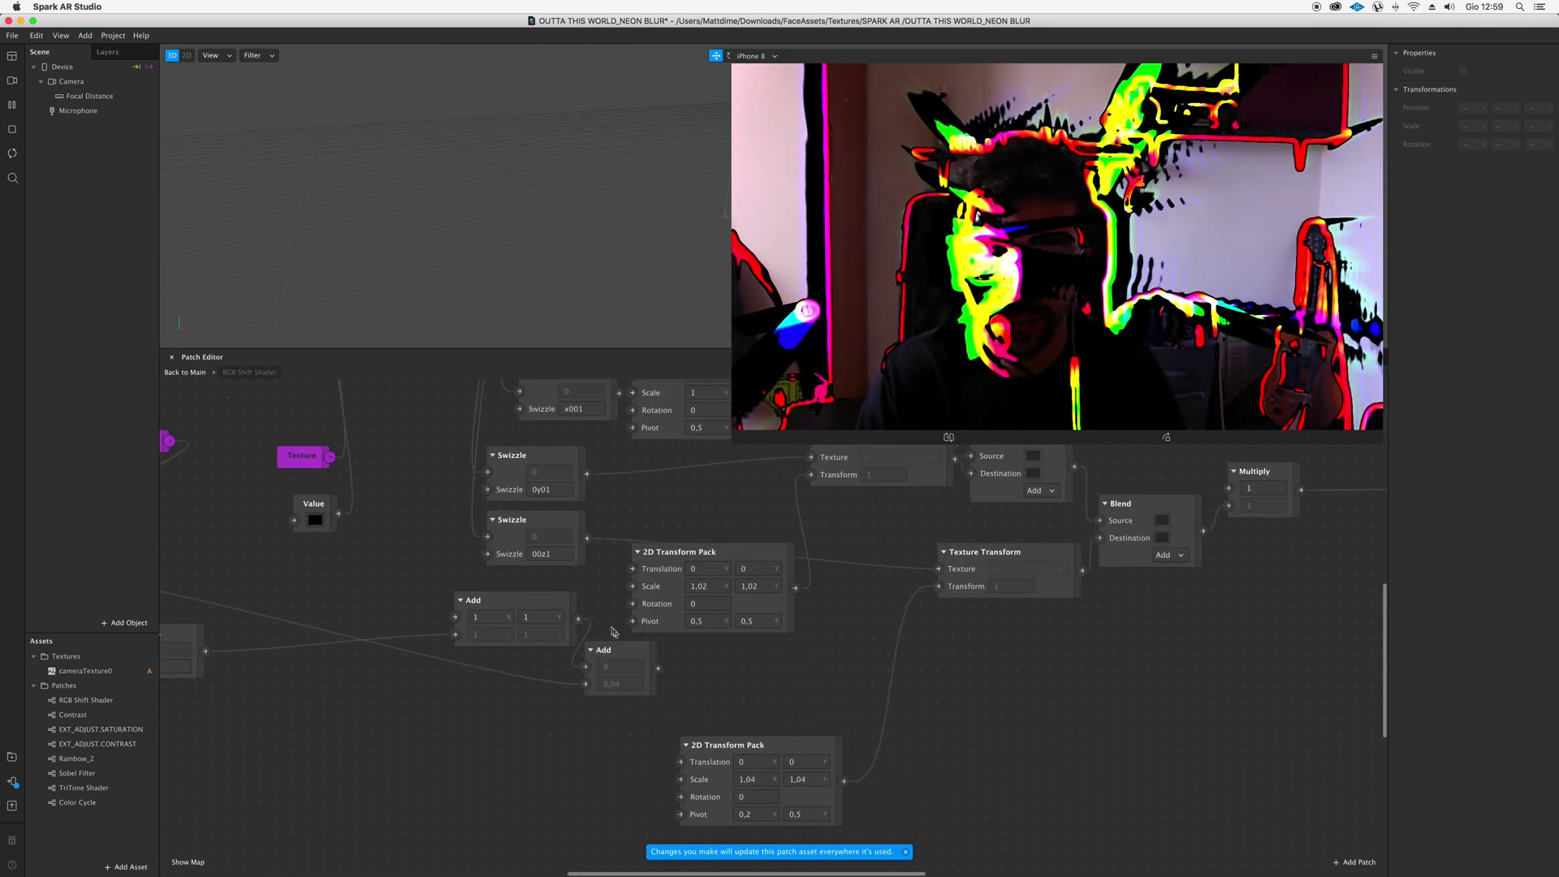
pyautogui.hscroll(-5, 503, 601)
pyautogui.moveTo(750, 603); pyautogui.dragTo(686, 603)
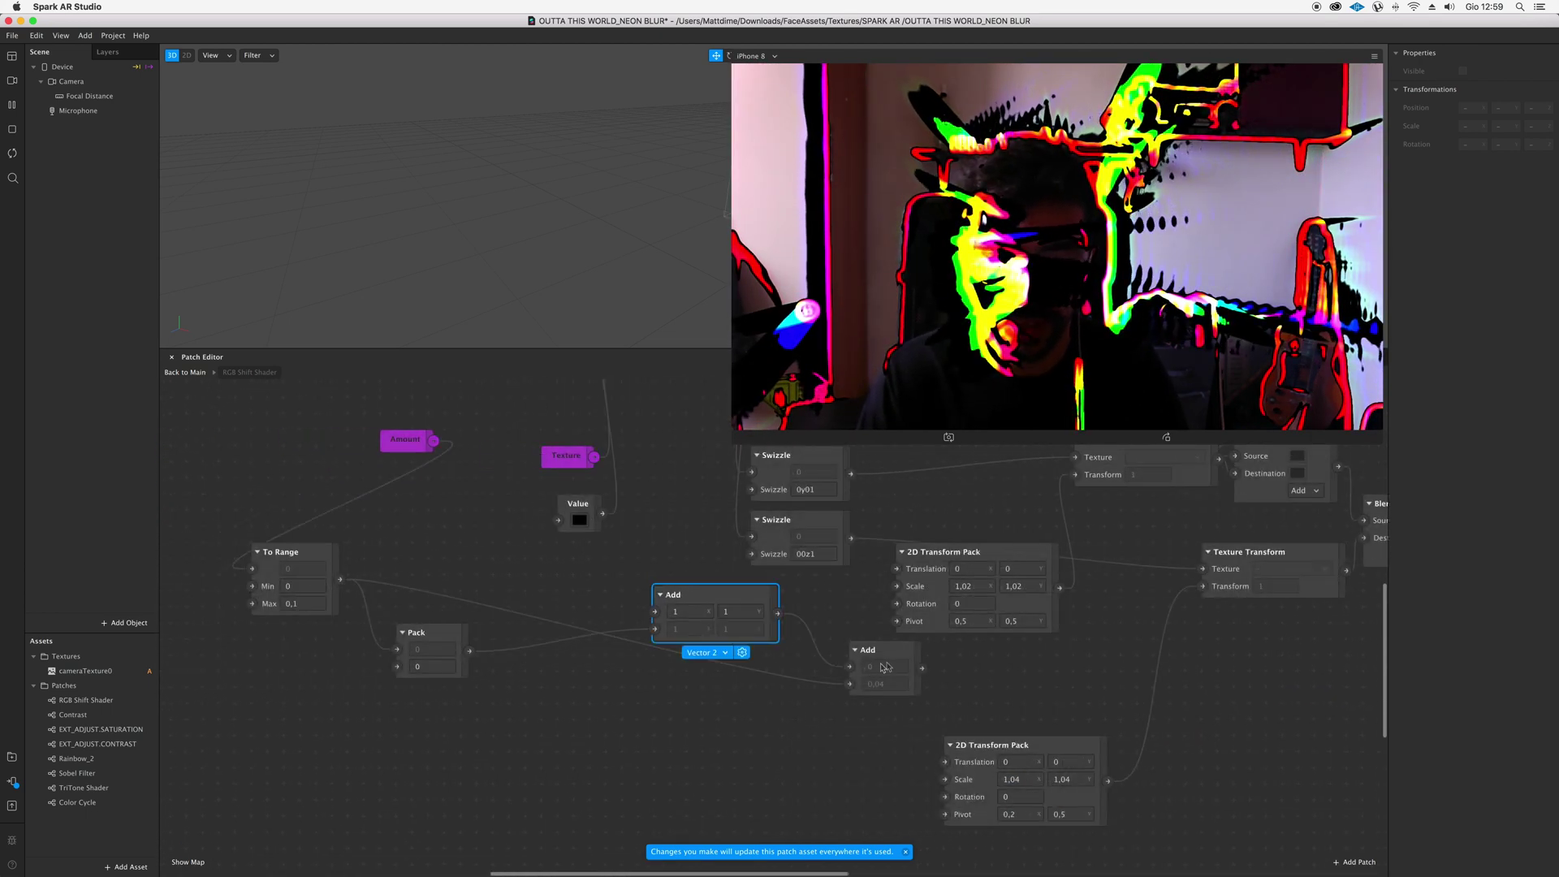
pyautogui.moveTo(873, 650); pyautogui.dragTo(791, 712)
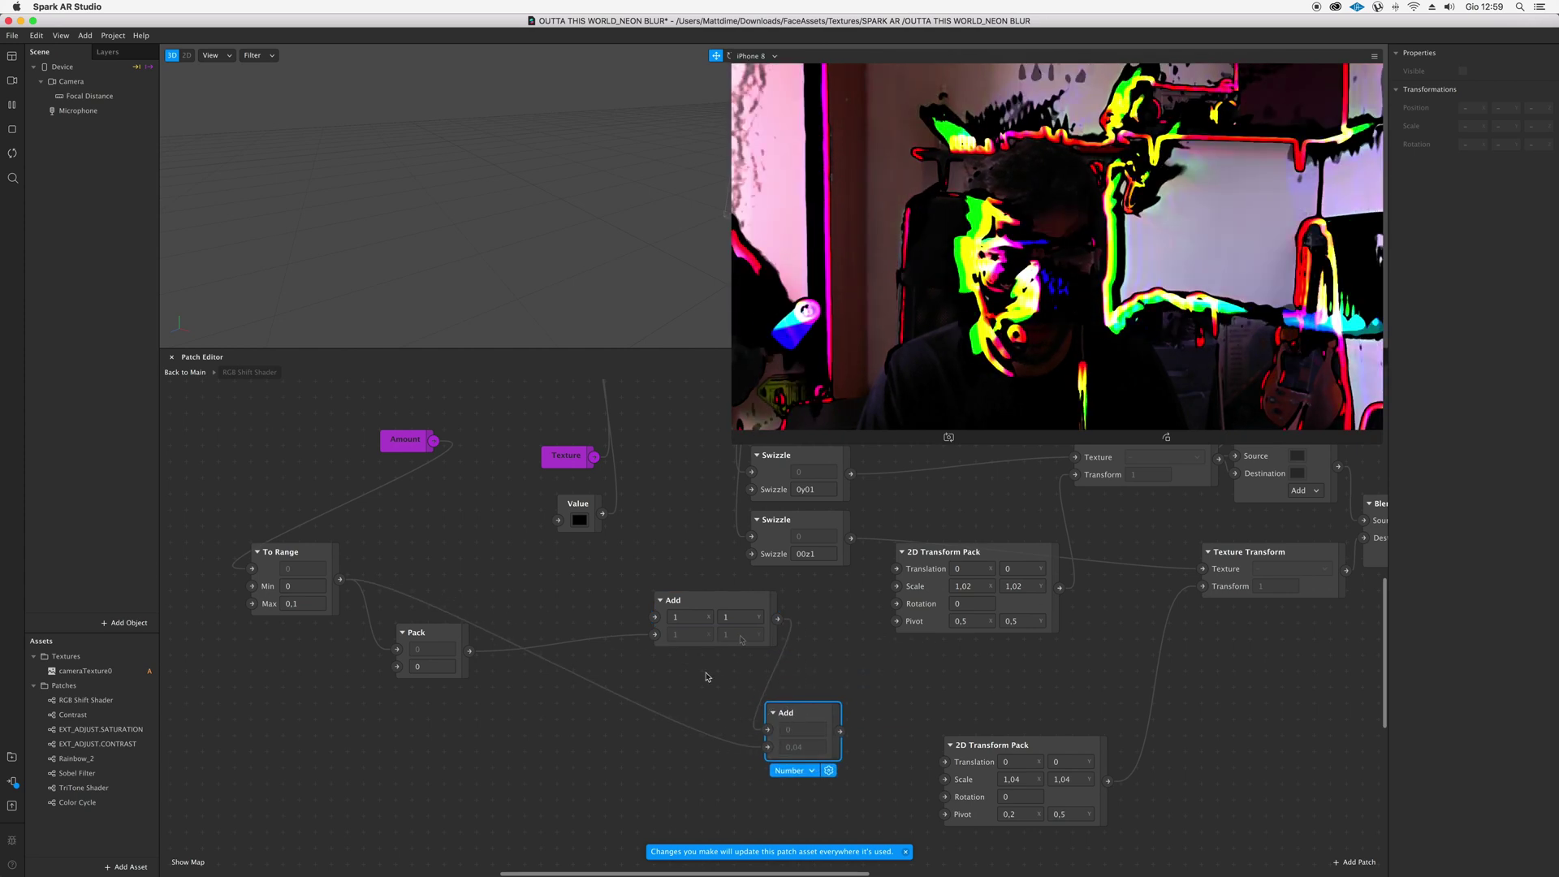
# Rewire the Add output to the lower 2D Transform Pack's Pivot input
pyautogui.moveTo(841, 732); pyautogui.dragTo(898, 624)
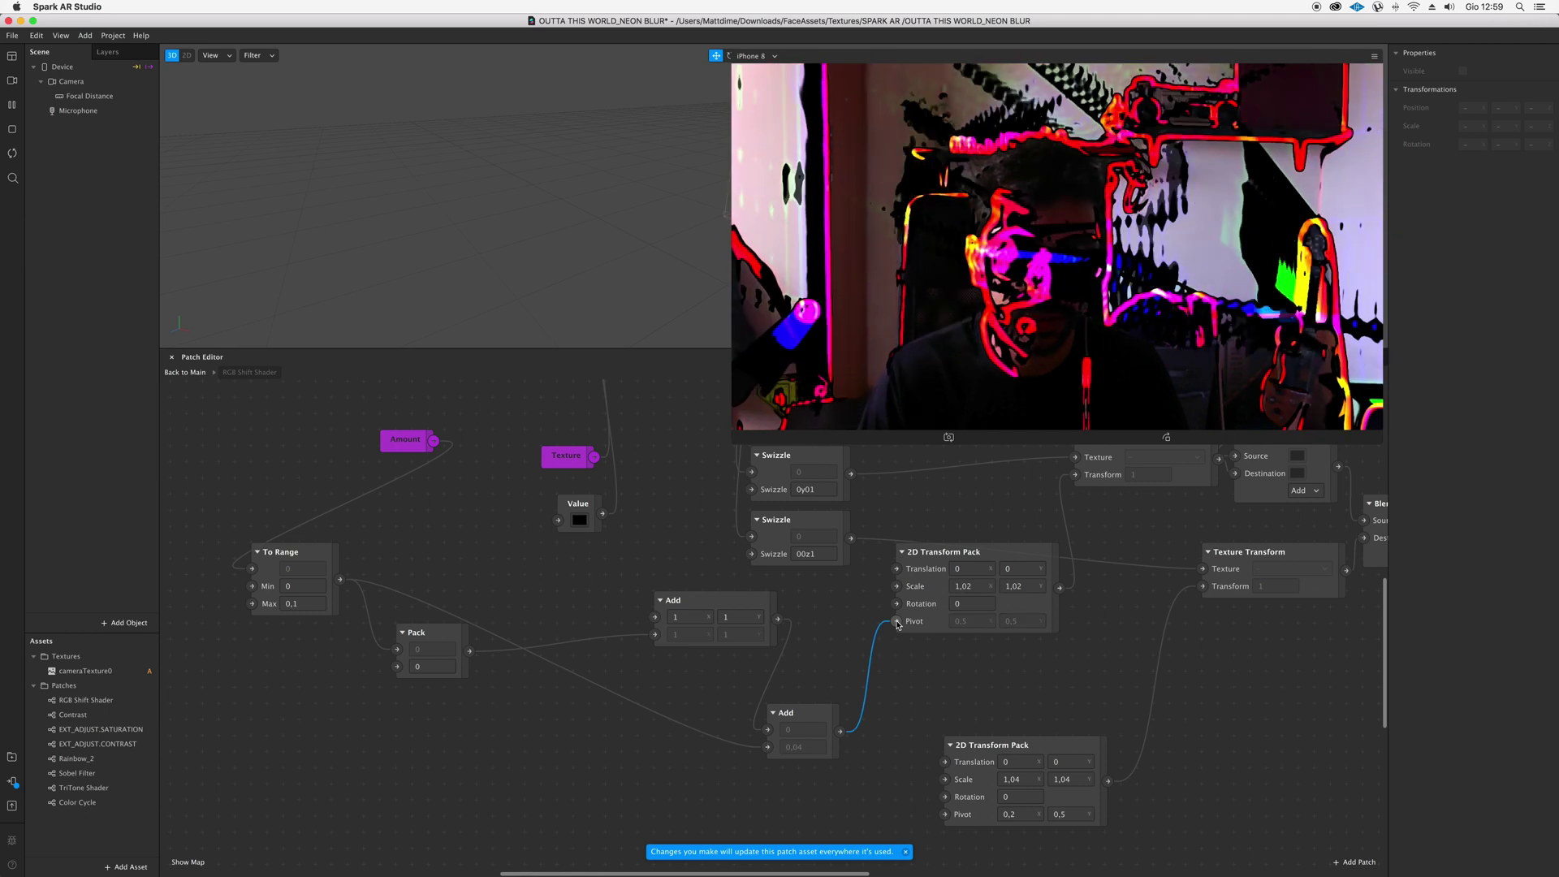
pyautogui.moveTo(898, 623); pyautogui.dragTo(945, 782)
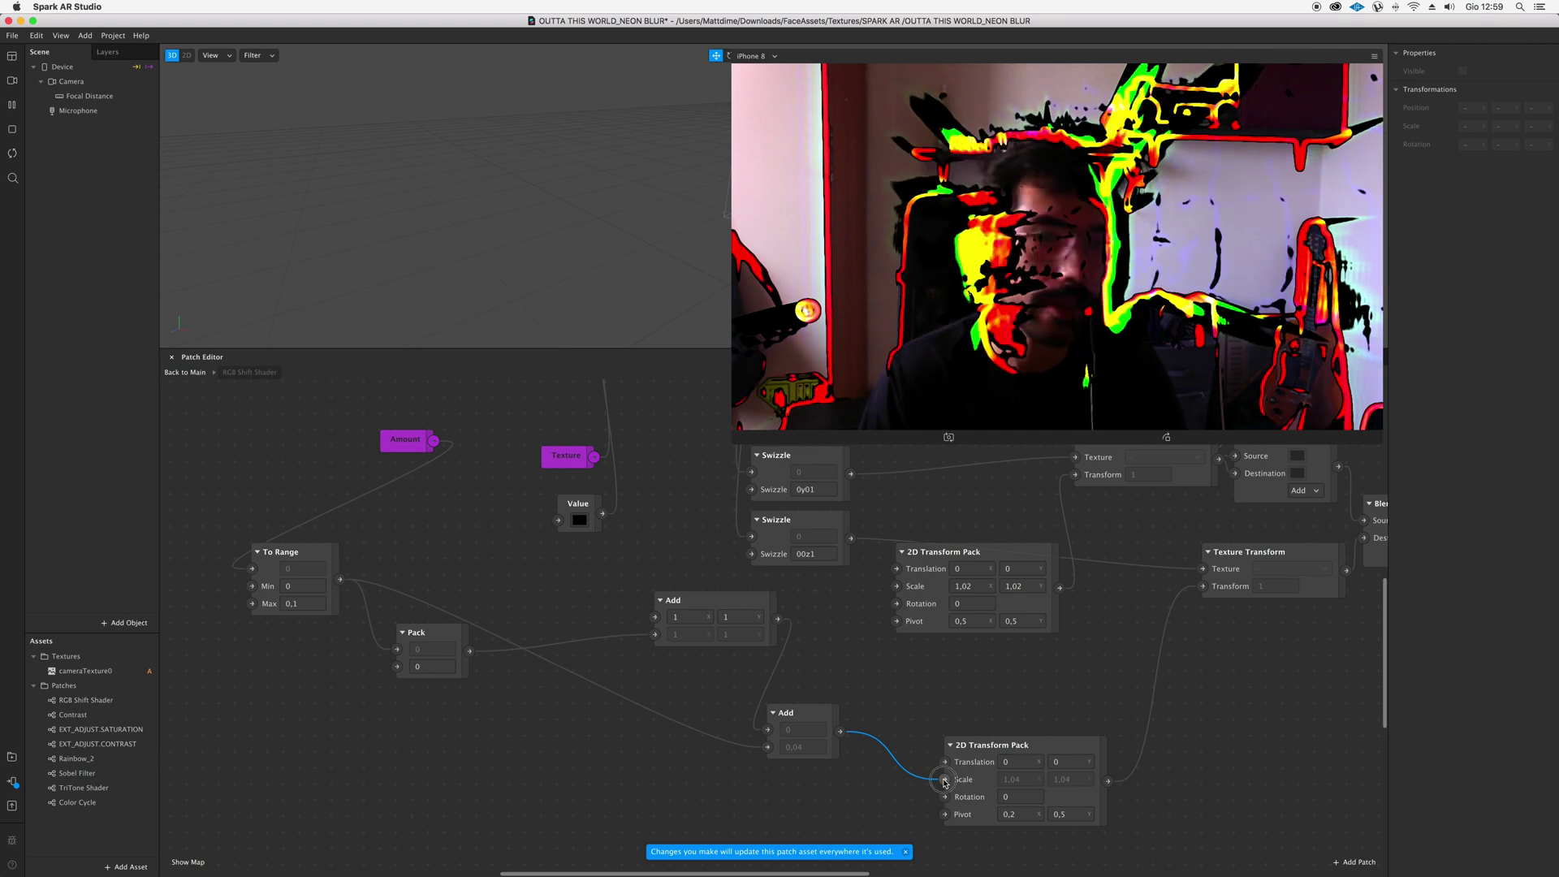
pyautogui.moveTo(945, 780); pyautogui.dragTo(945, 814)
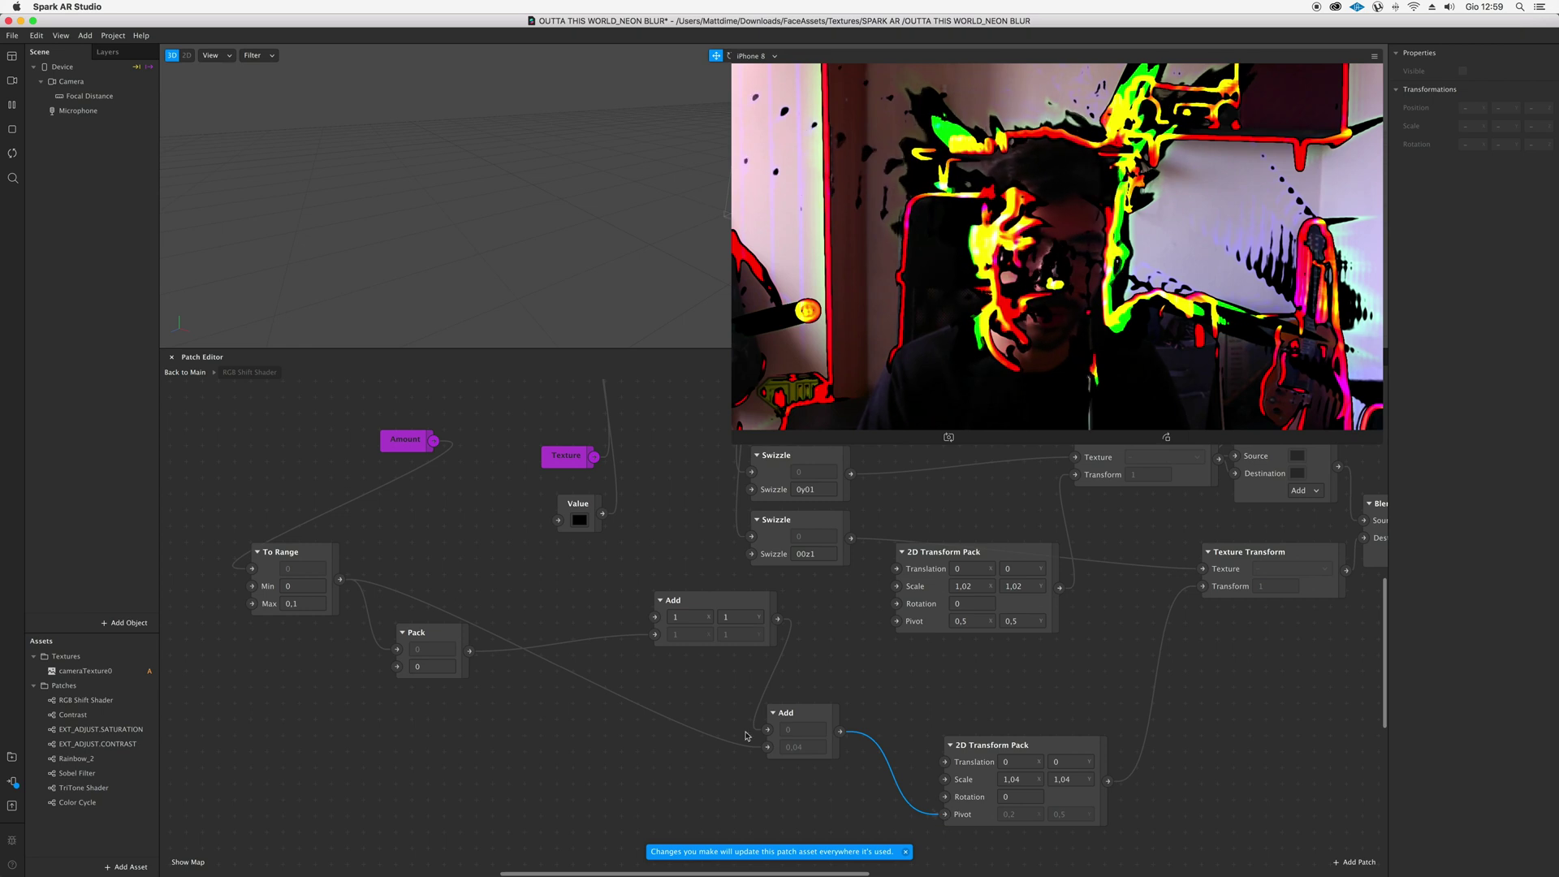
pyautogui.moveTo(397, 649); pyautogui.dragTo(396, 666)
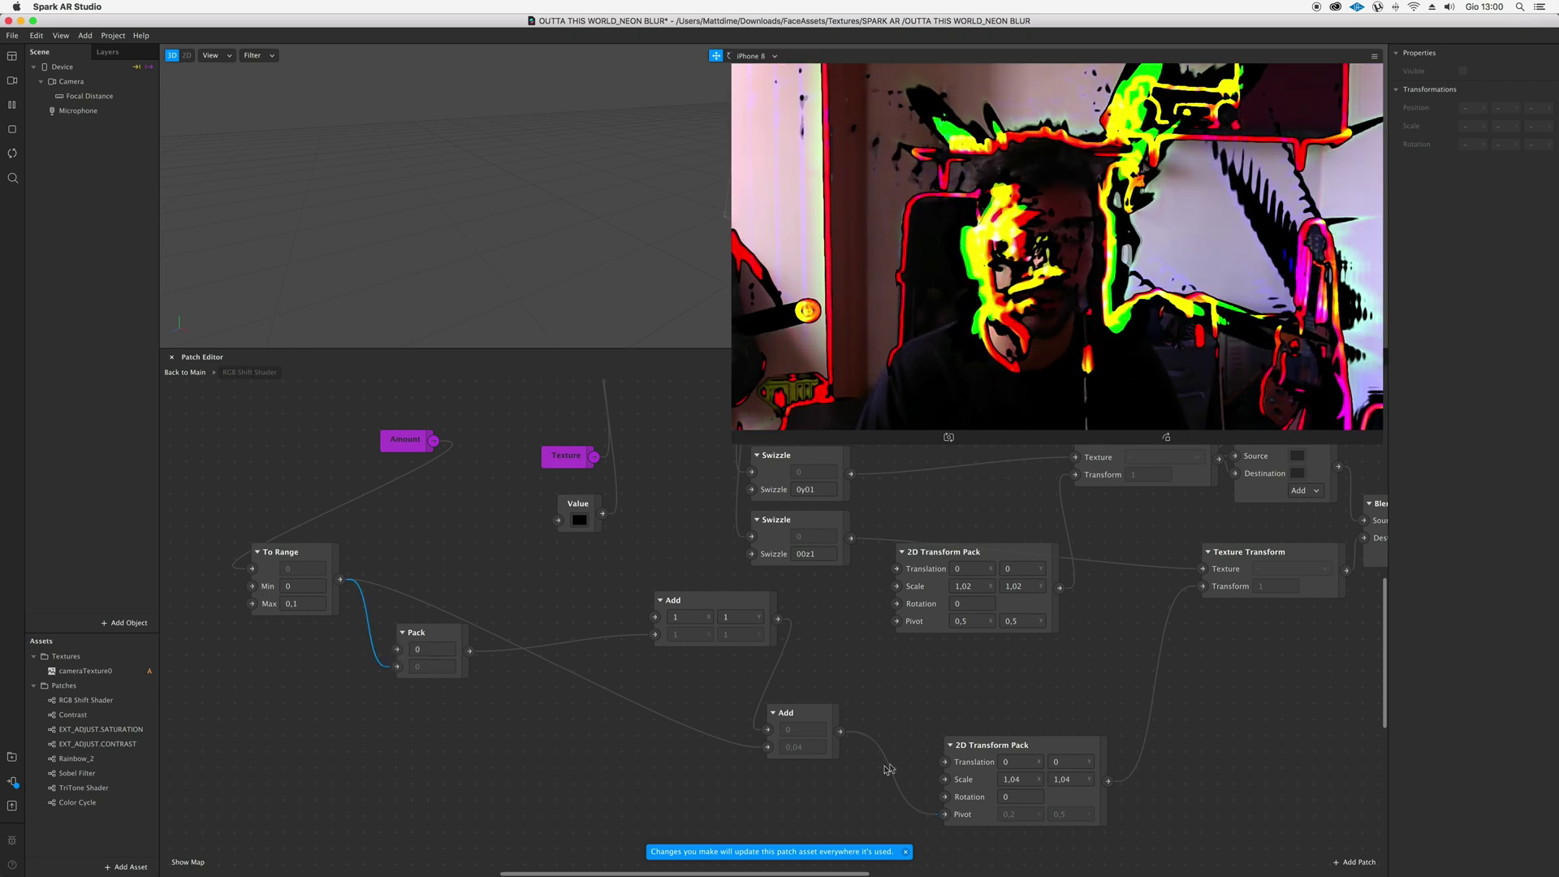
pyautogui.hscroll(3, 889, 769)
pyautogui.click(897, 798)
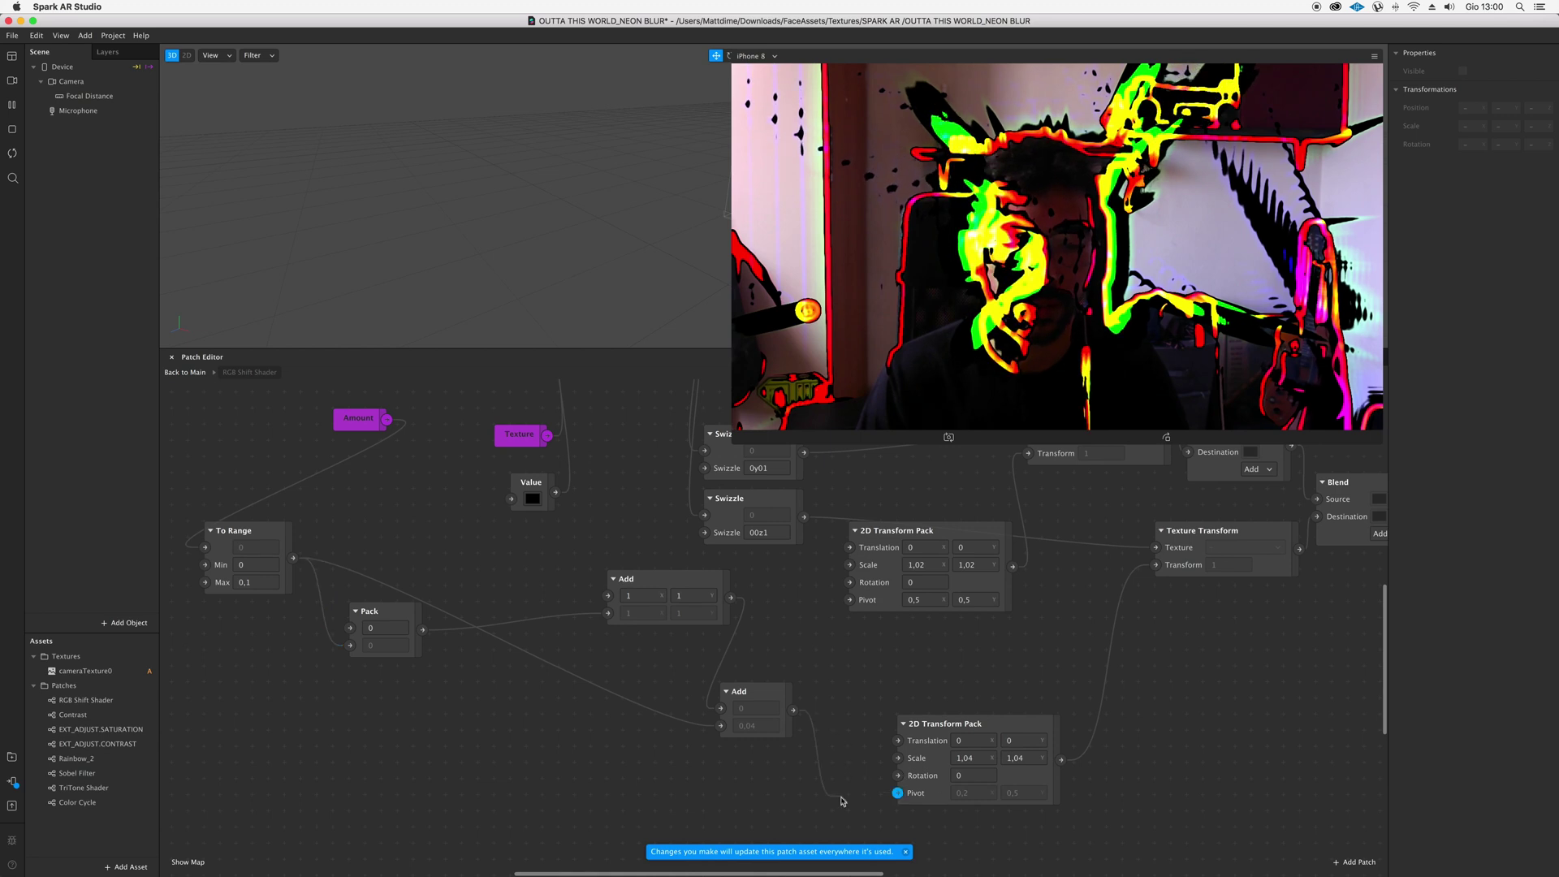
pyautogui.scroll(5, 478, 375)
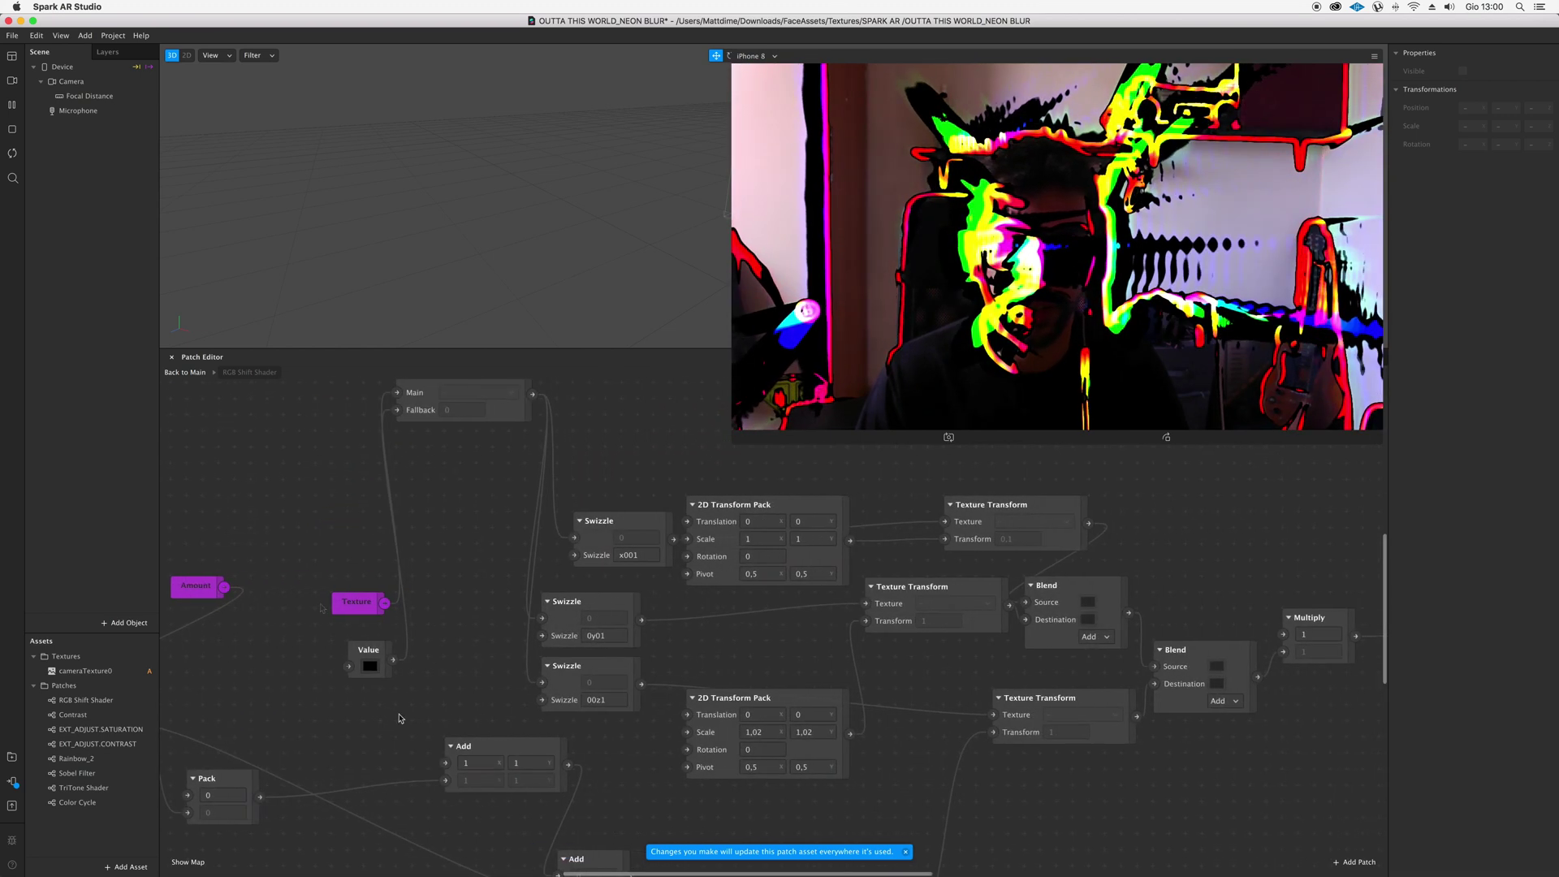
pyautogui.scroll(-3, 783, 597)
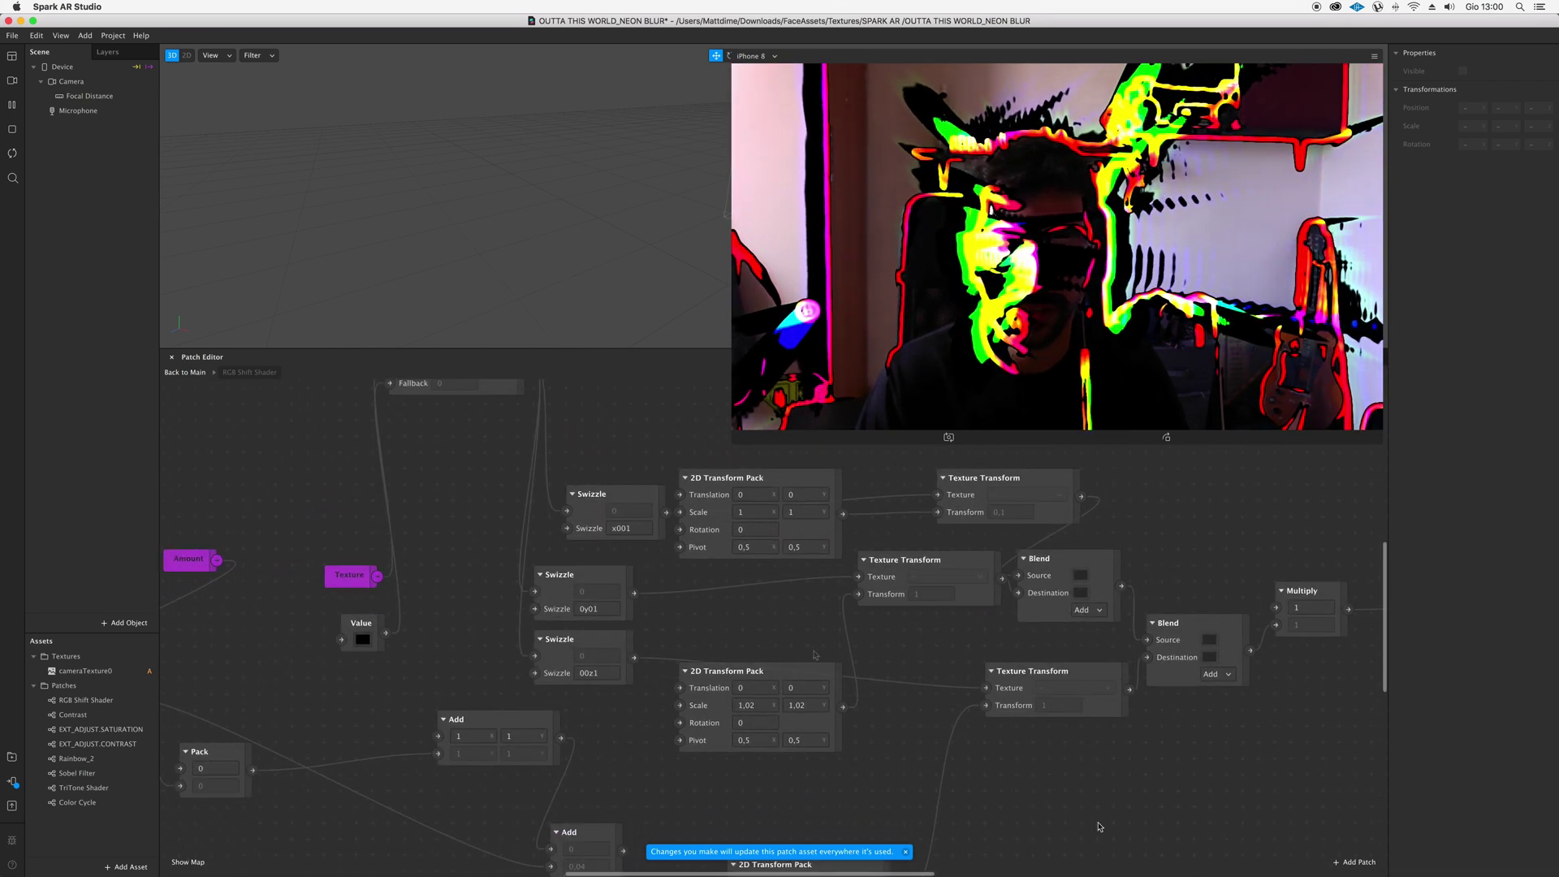
# Try Difference on the final Blend, revert to Add, and go back to the main graph
pyautogui.click(1215, 674)
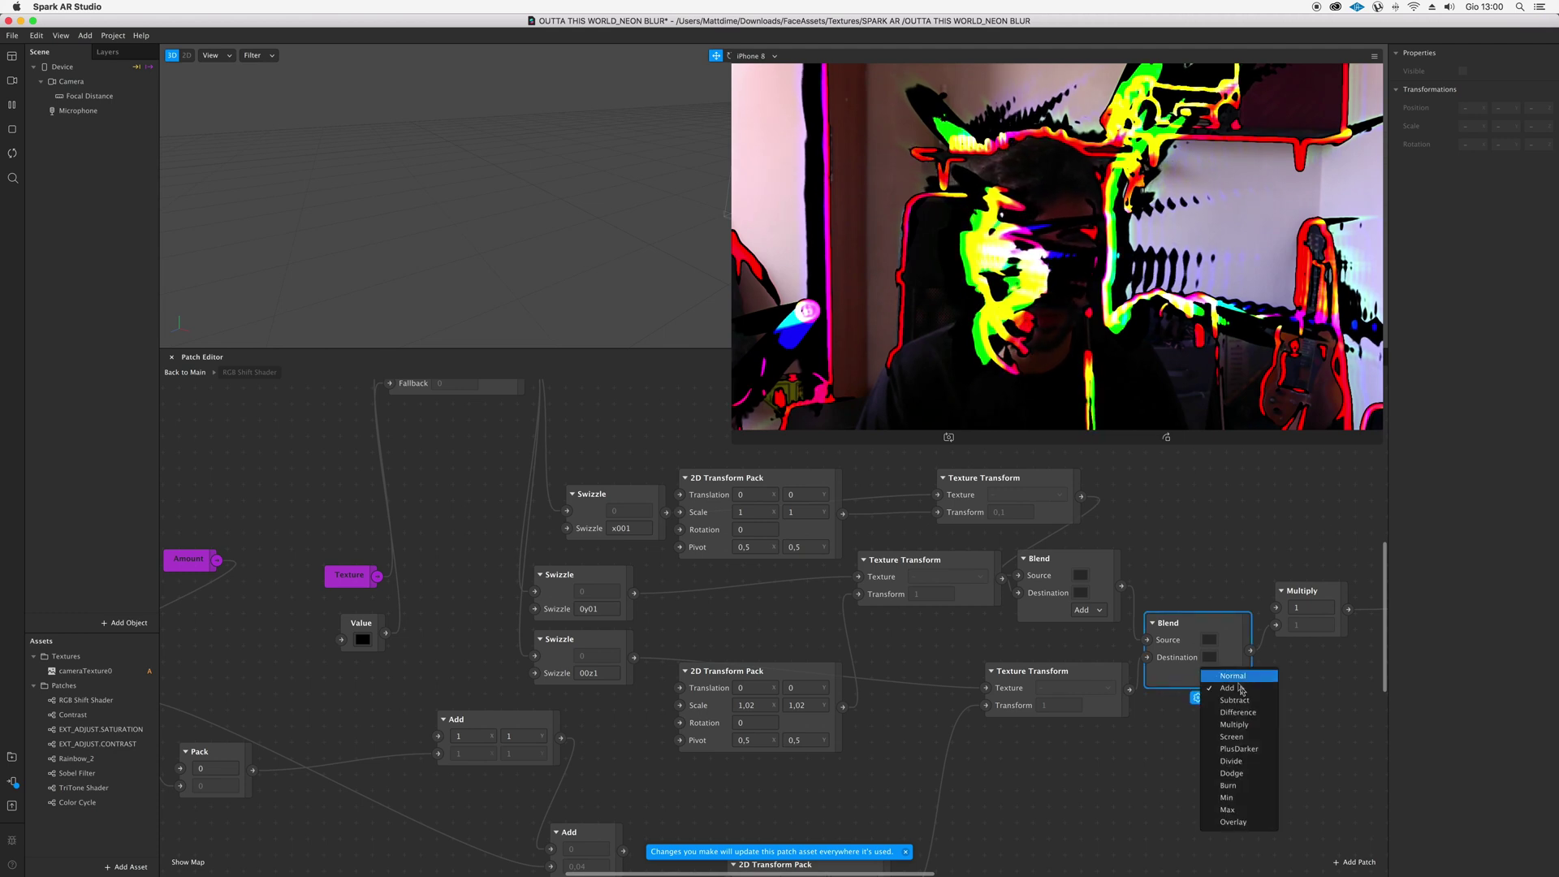
pyautogui.click(1225, 716)
pyautogui.click(1218, 676)
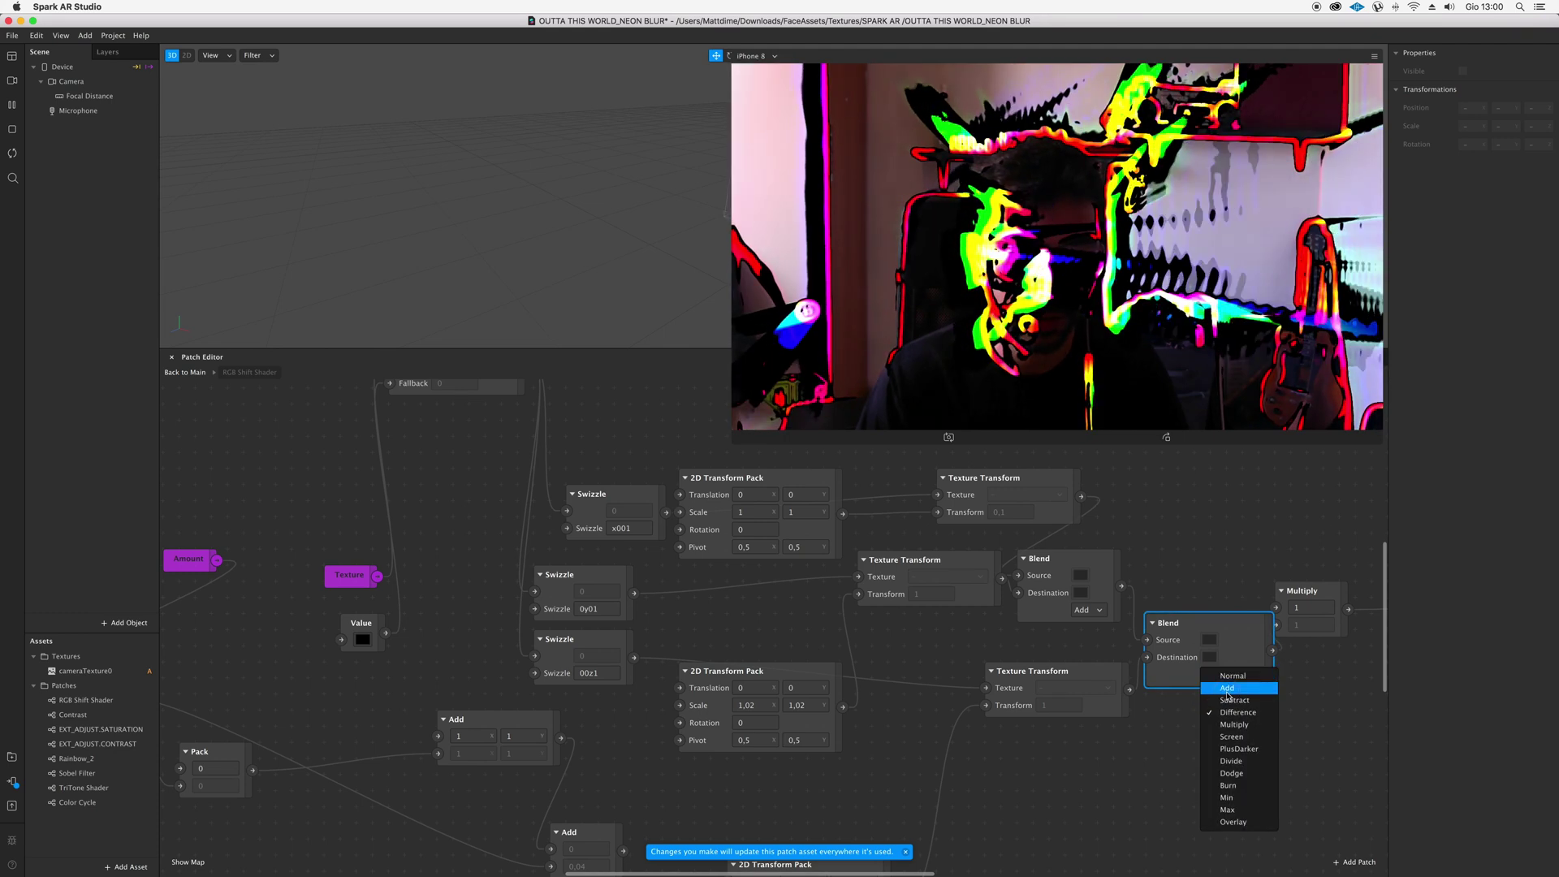
pyautogui.click(1227, 687)
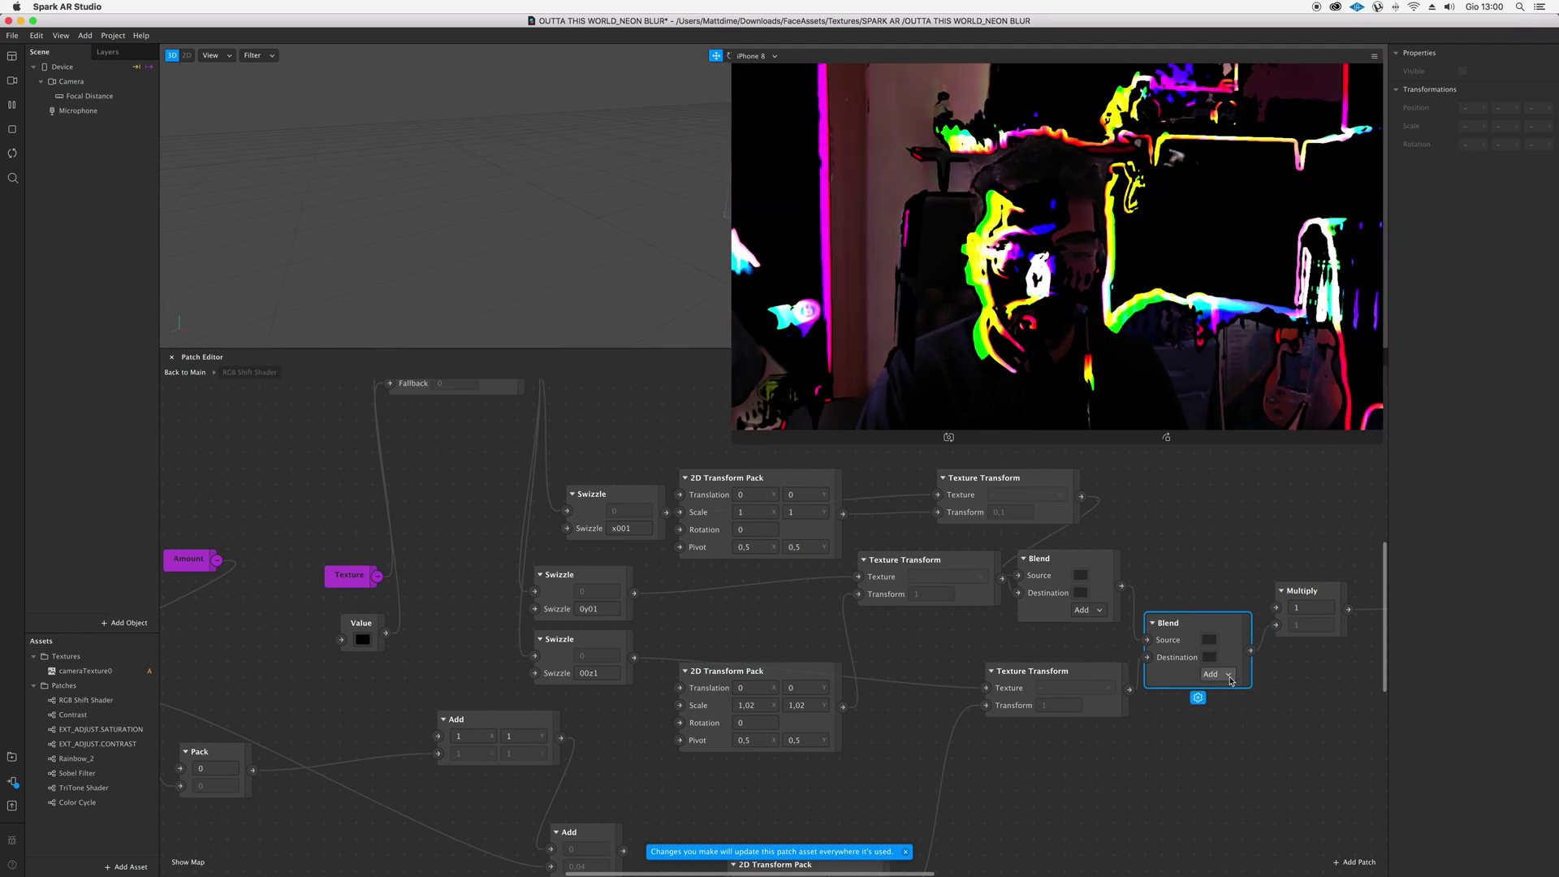
pyautogui.click(189, 373)
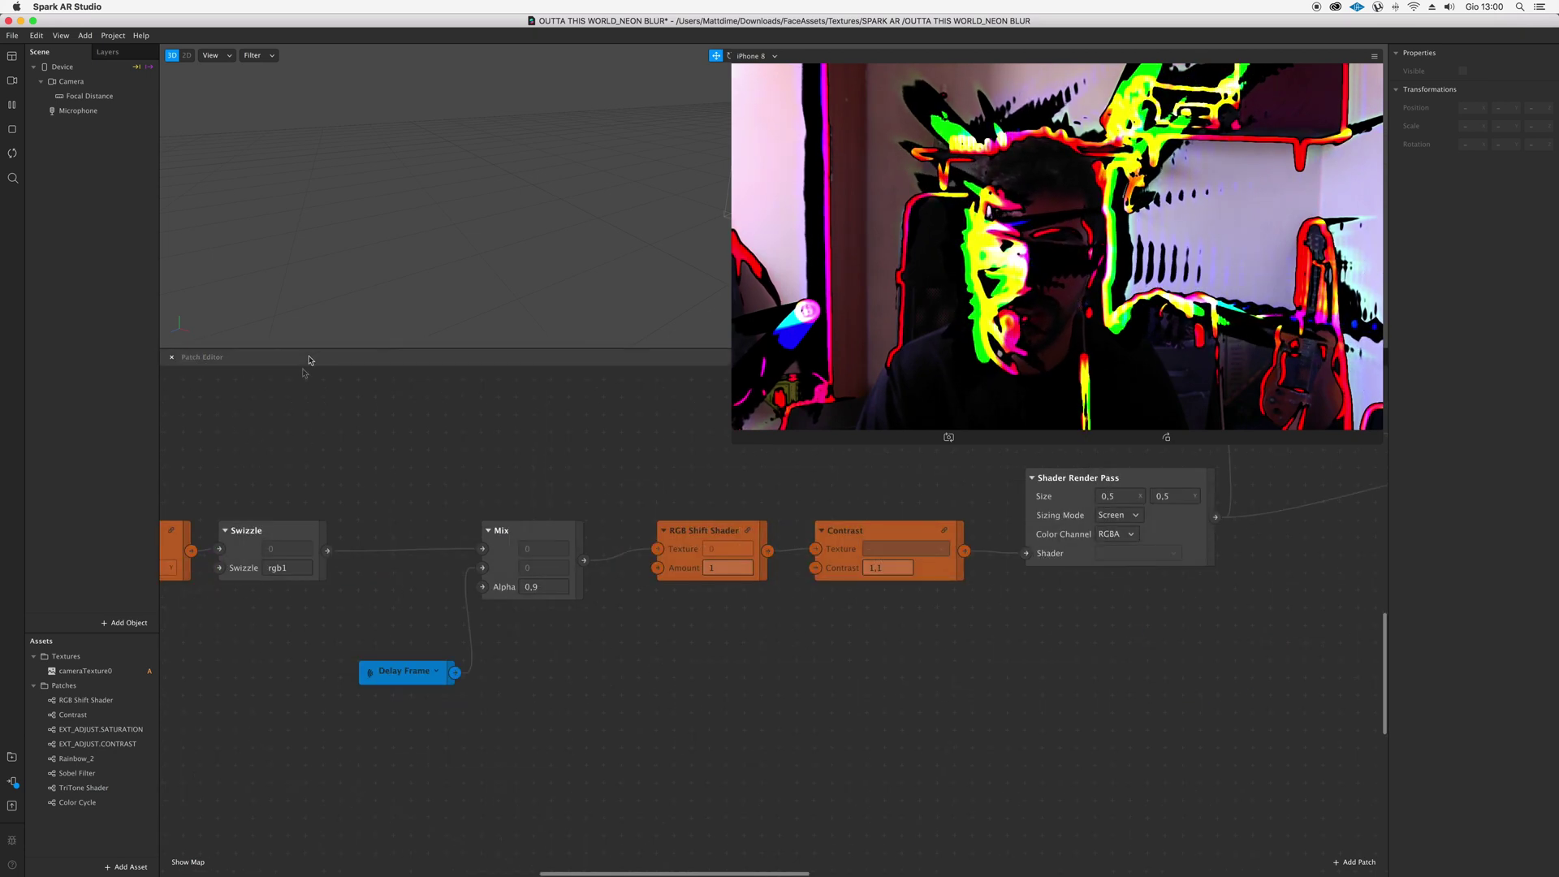
# Place the Contrast node below RGB Shift Shader and raise its Contrast value to 1,5
pyautogui.hscroll(10, 452, 493)
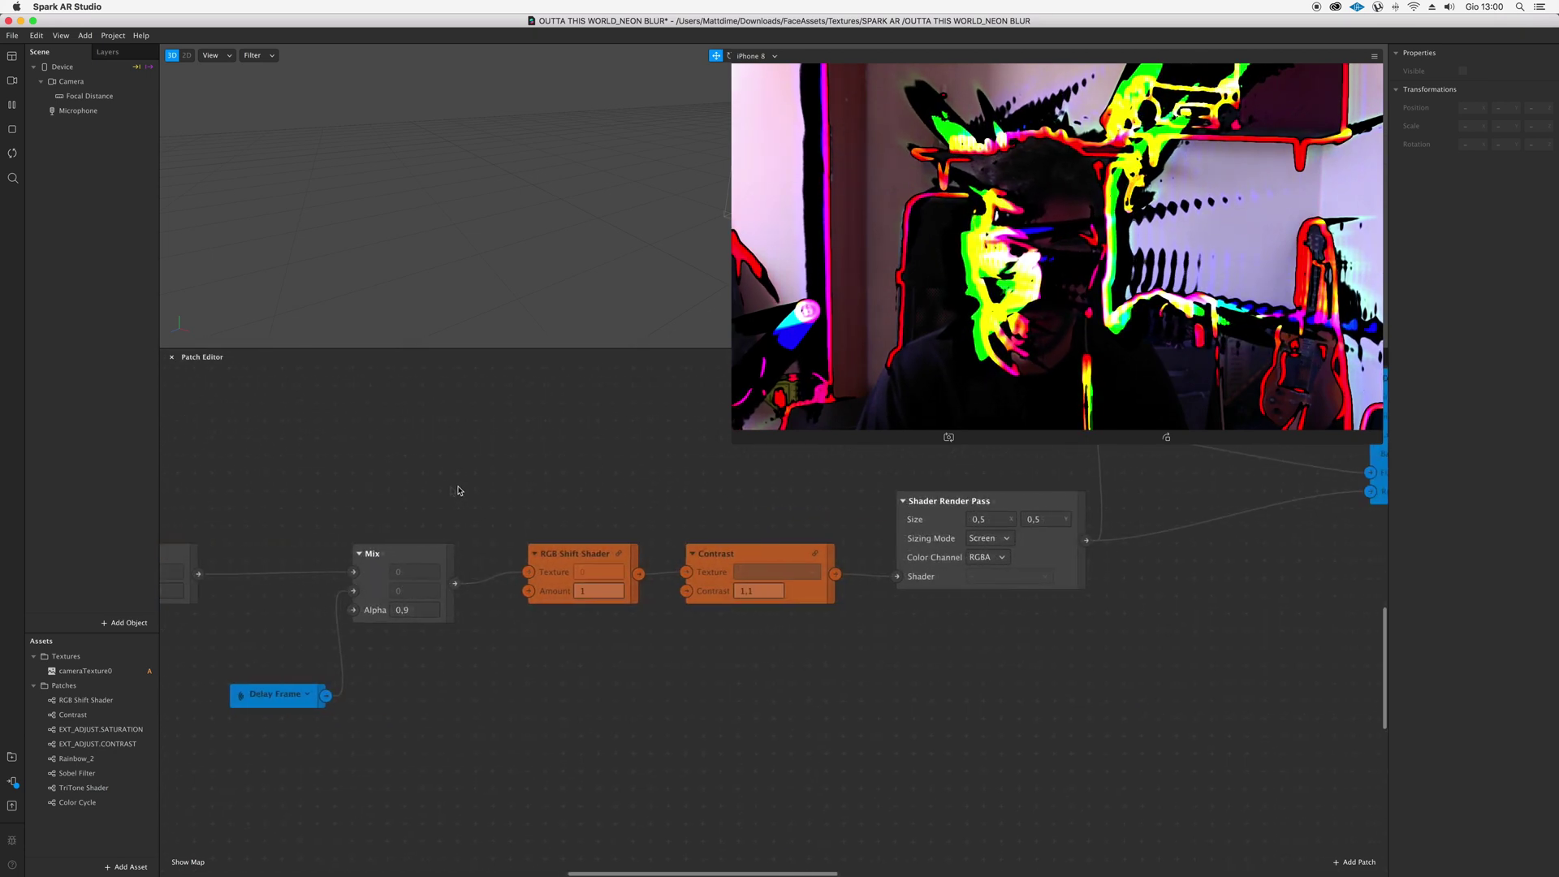
pyautogui.click(428, 550)
pyautogui.moveTo(428, 550); pyautogui.dragTo(412, 552)
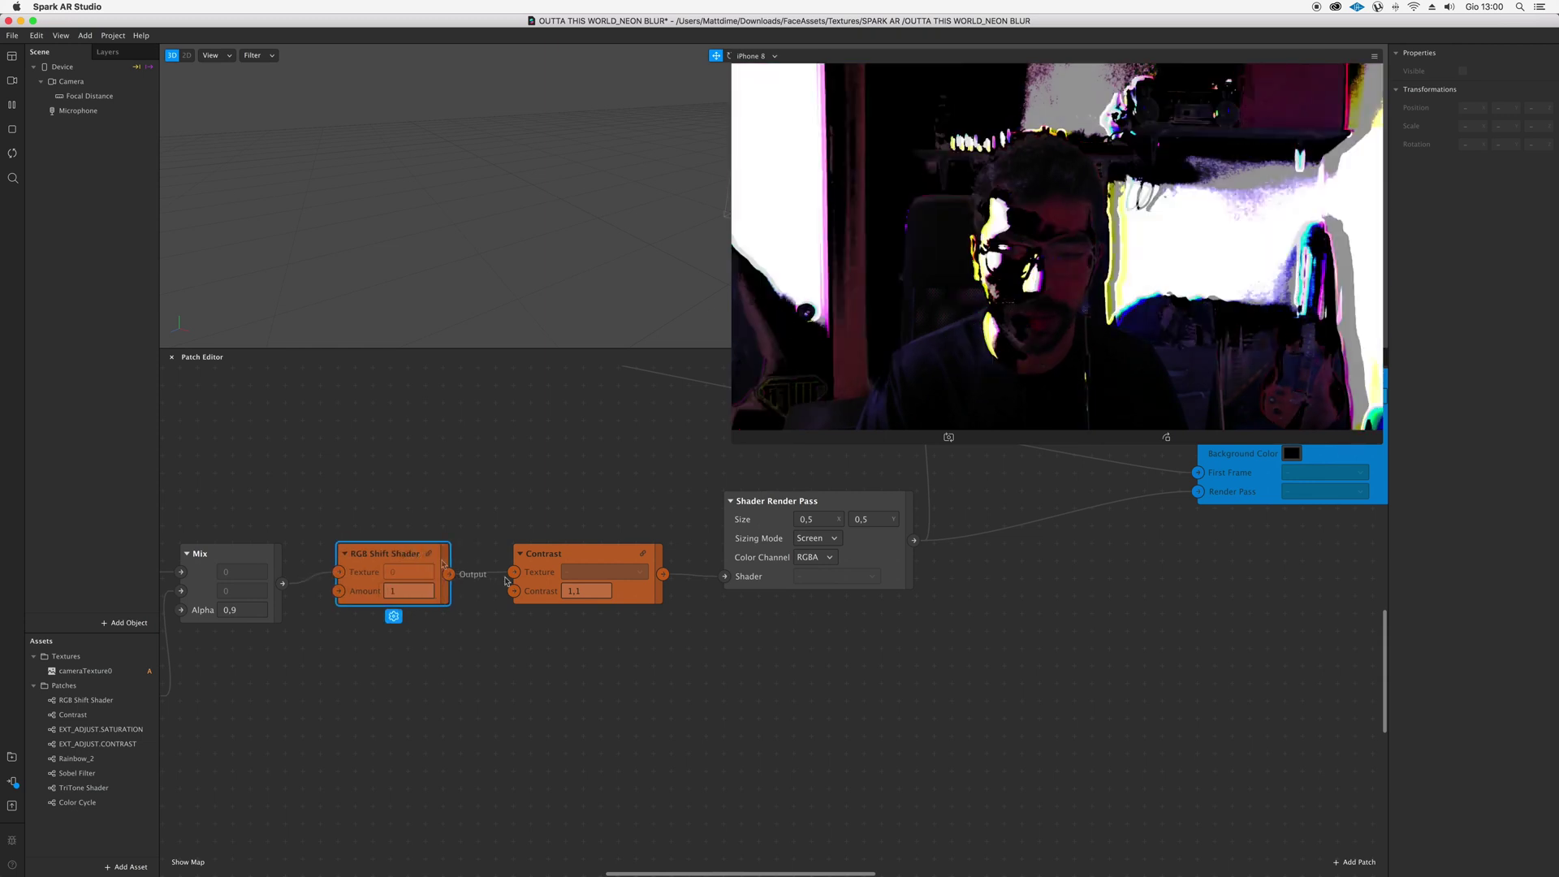
pyautogui.click(556, 557)
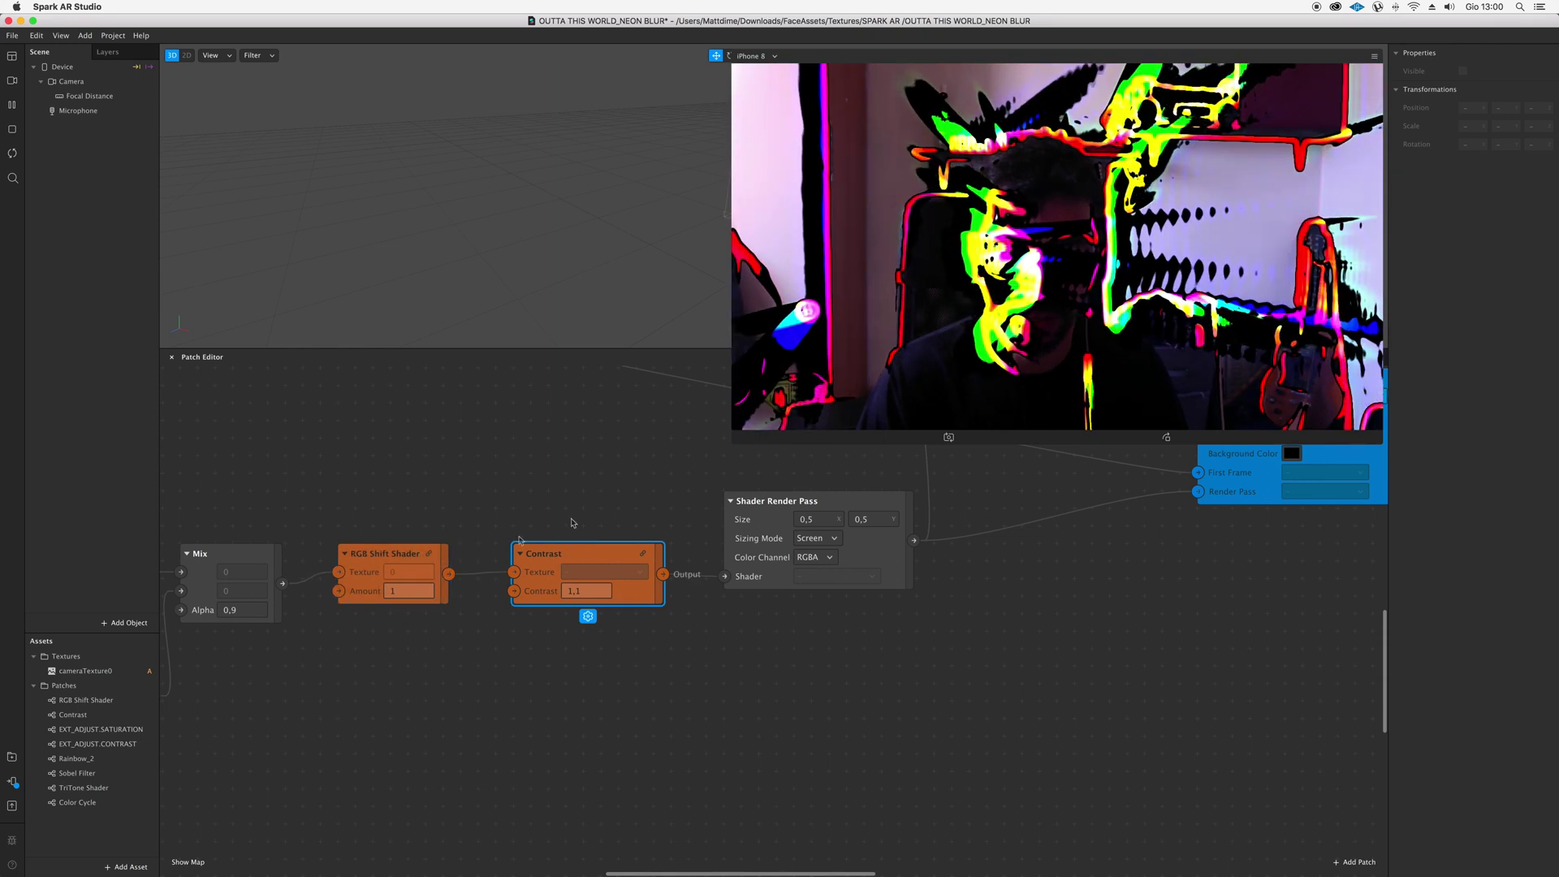
pyautogui.doubleClick(591, 588)
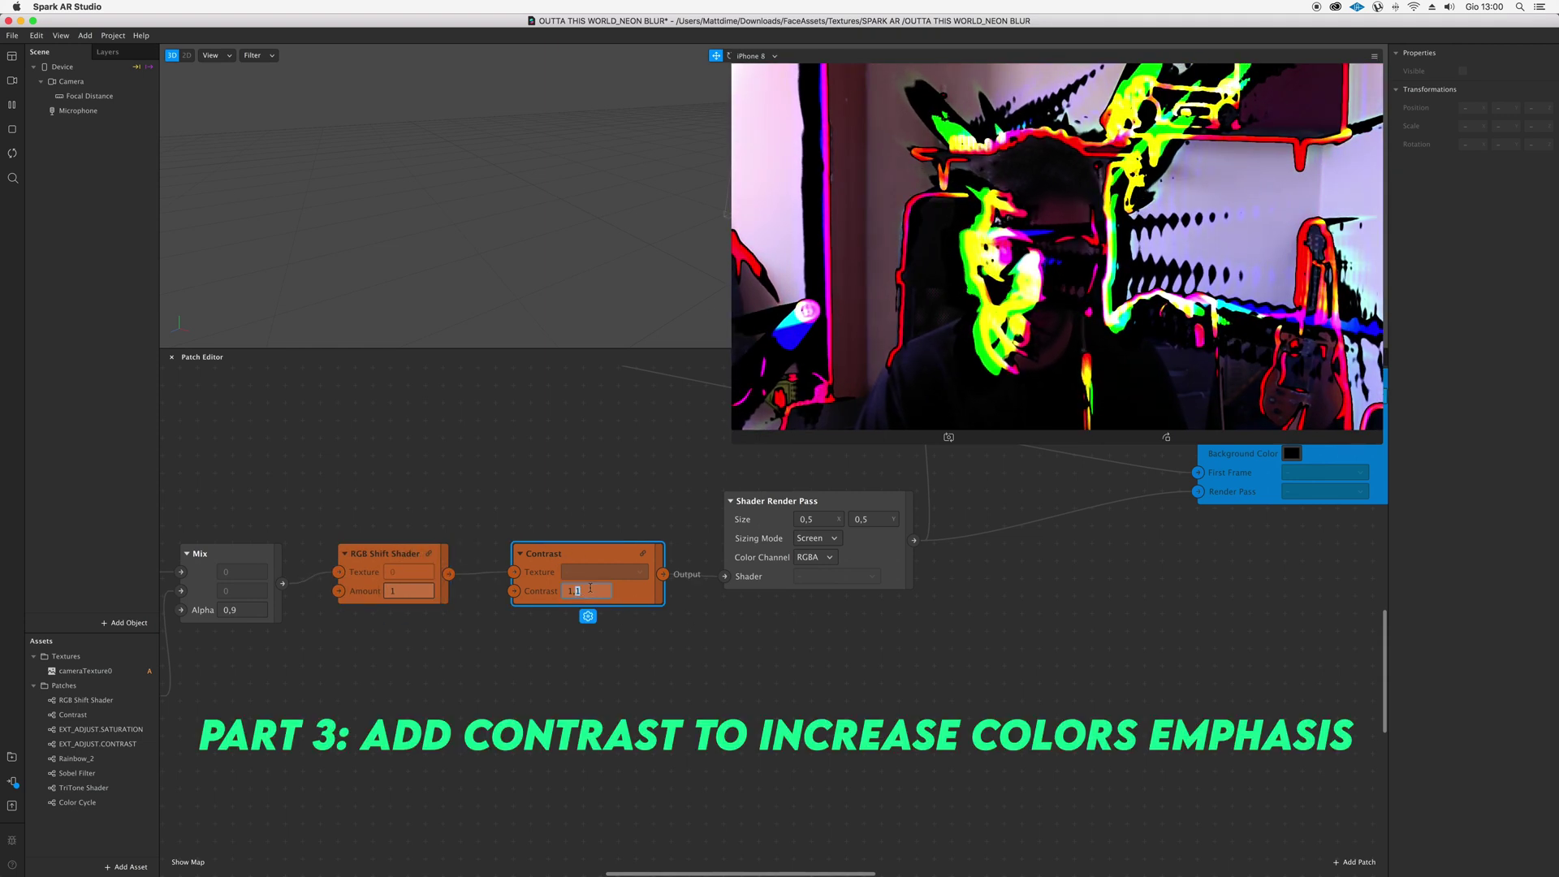
pyautogui.moveTo(589, 554); pyautogui.dragTo(589, 642)
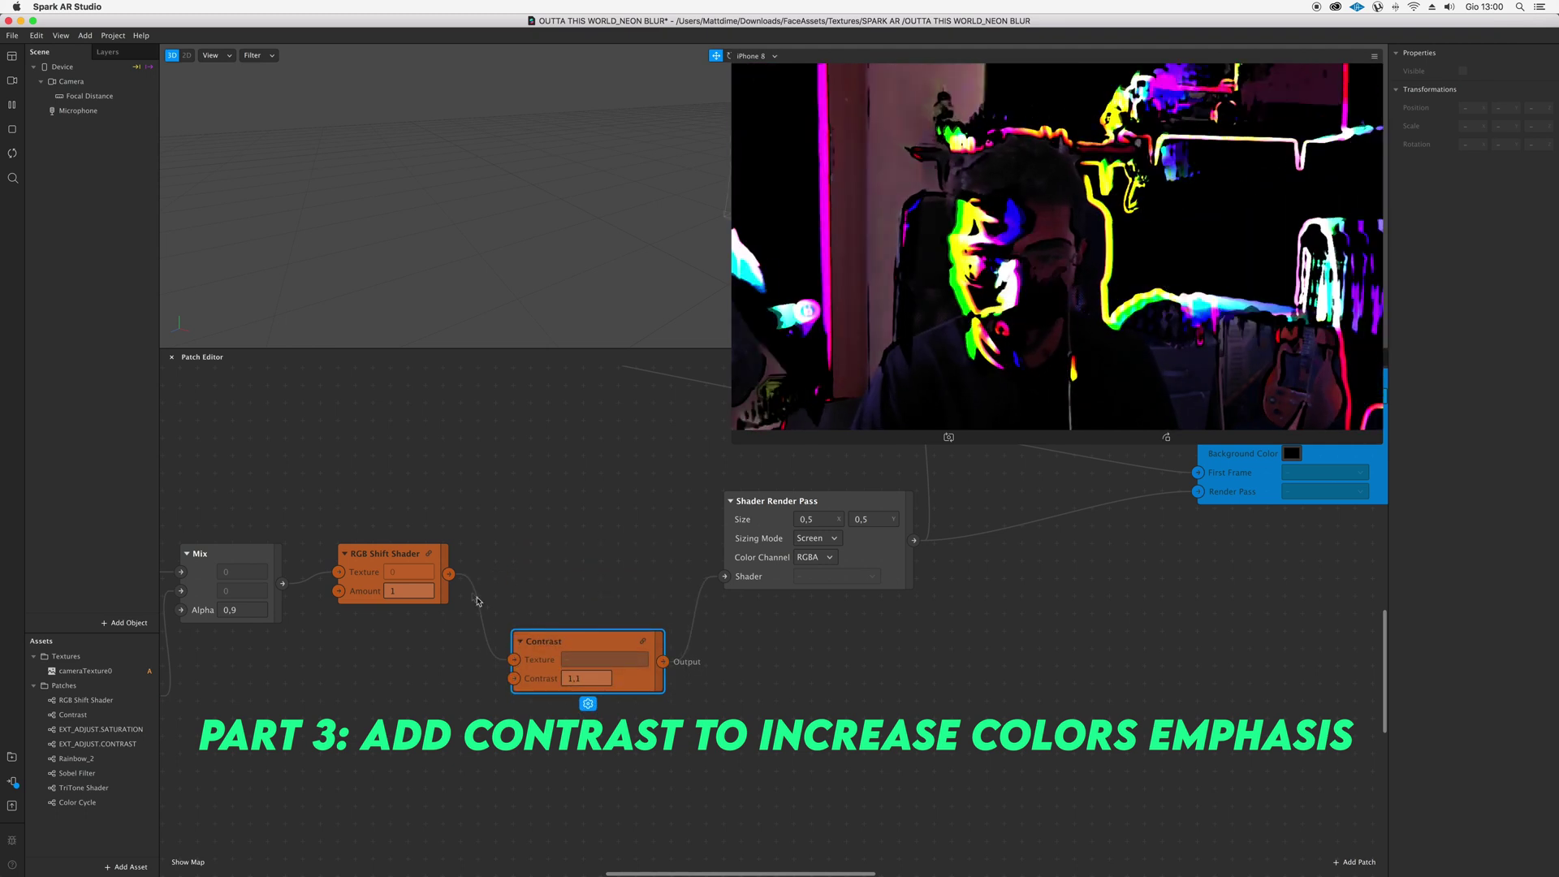
pyautogui.moveTo(449, 574); pyautogui.dragTo(726, 576)
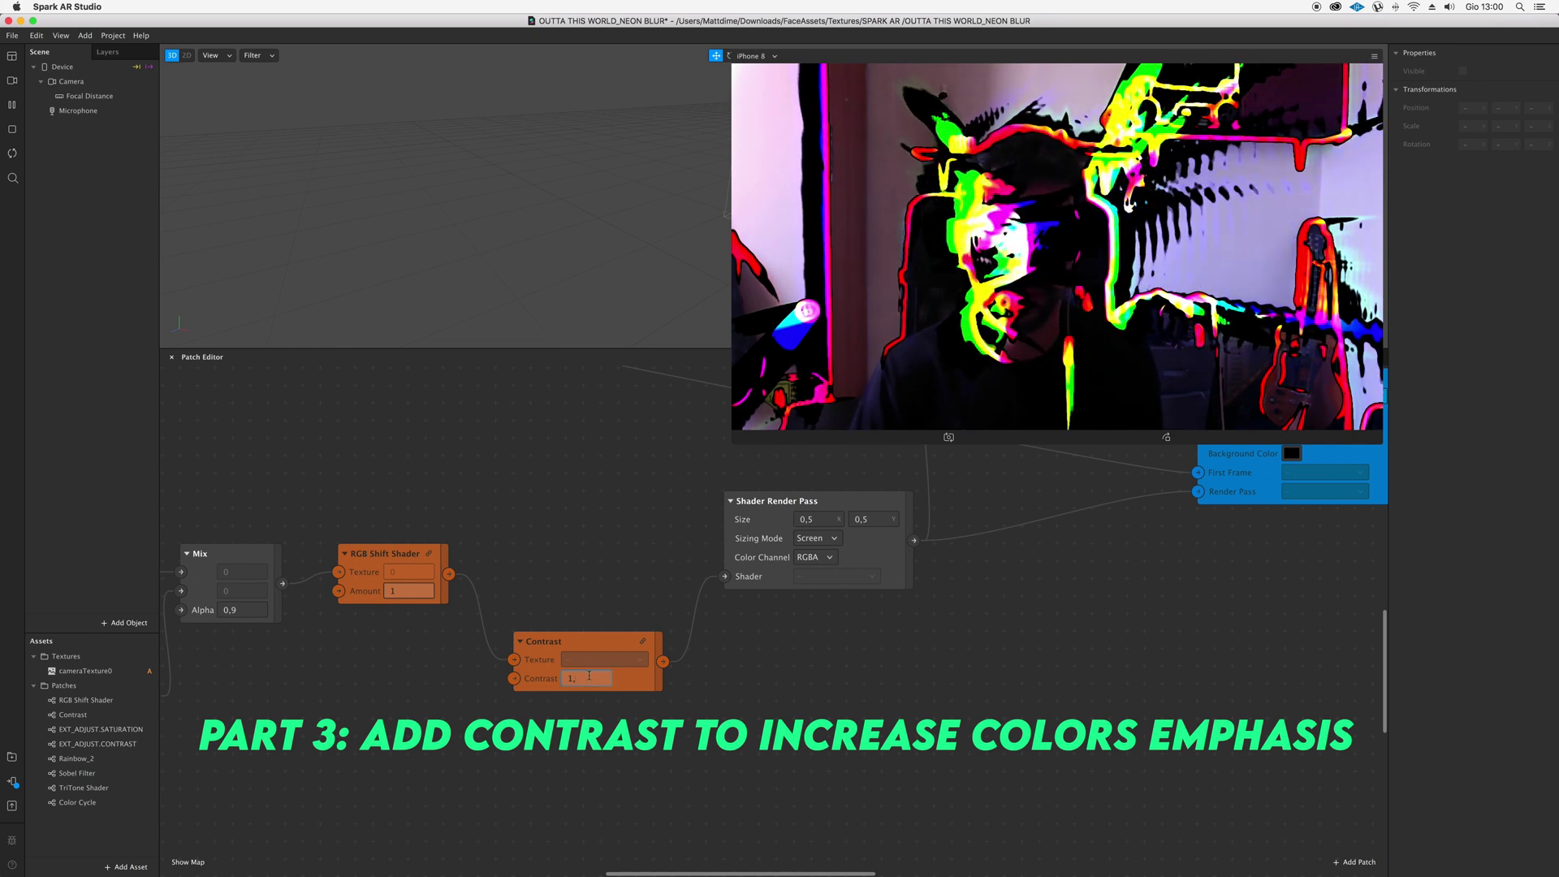
pyautogui.press('BackSpace')
pyautogui.write('2')
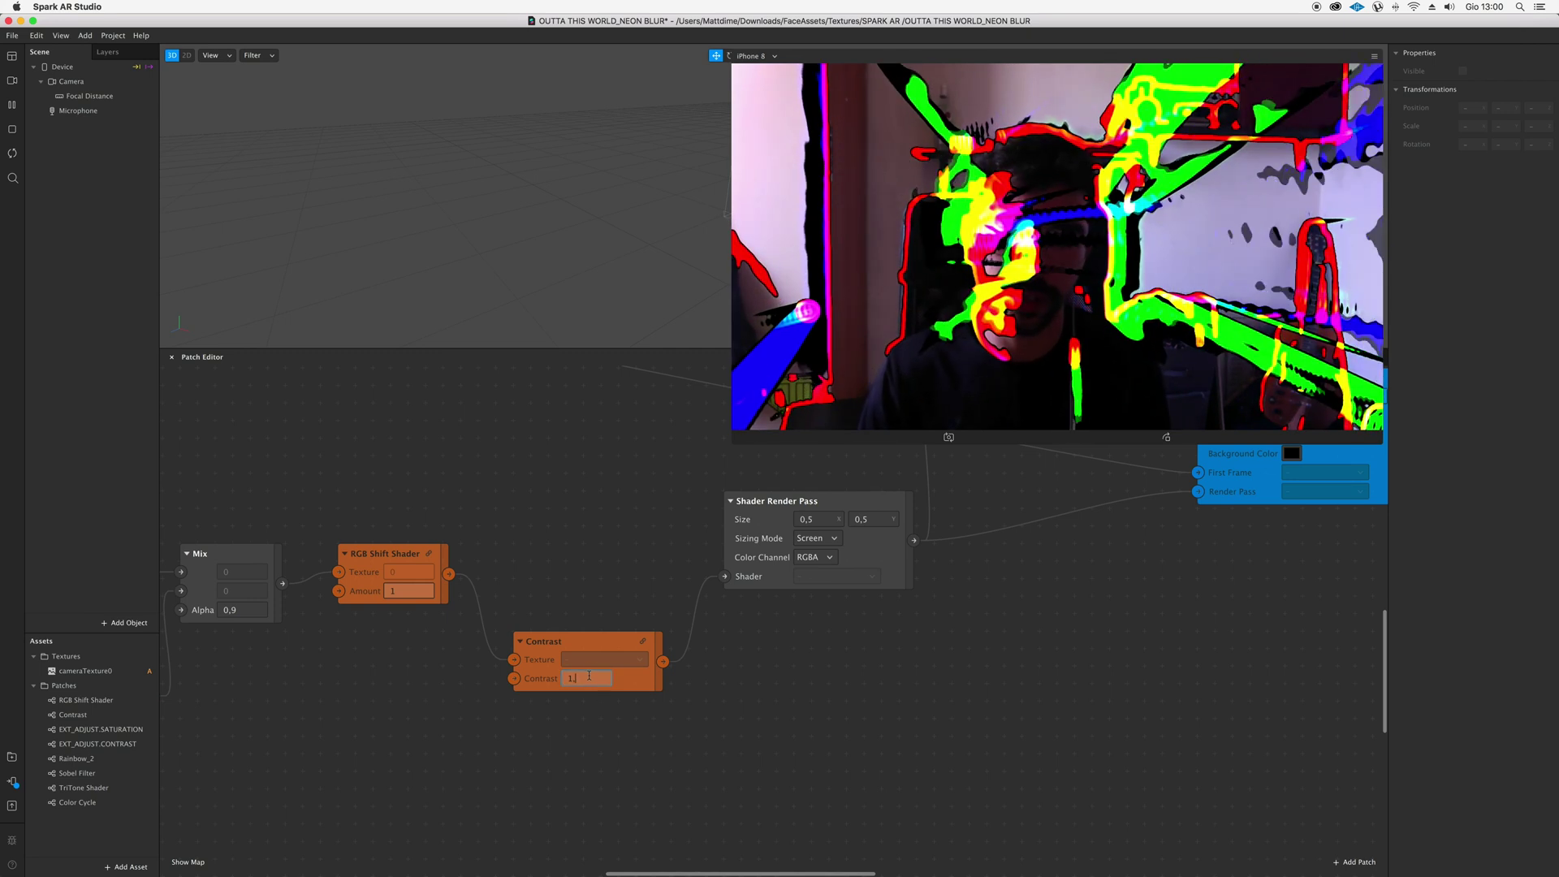
pyautogui.write('5')
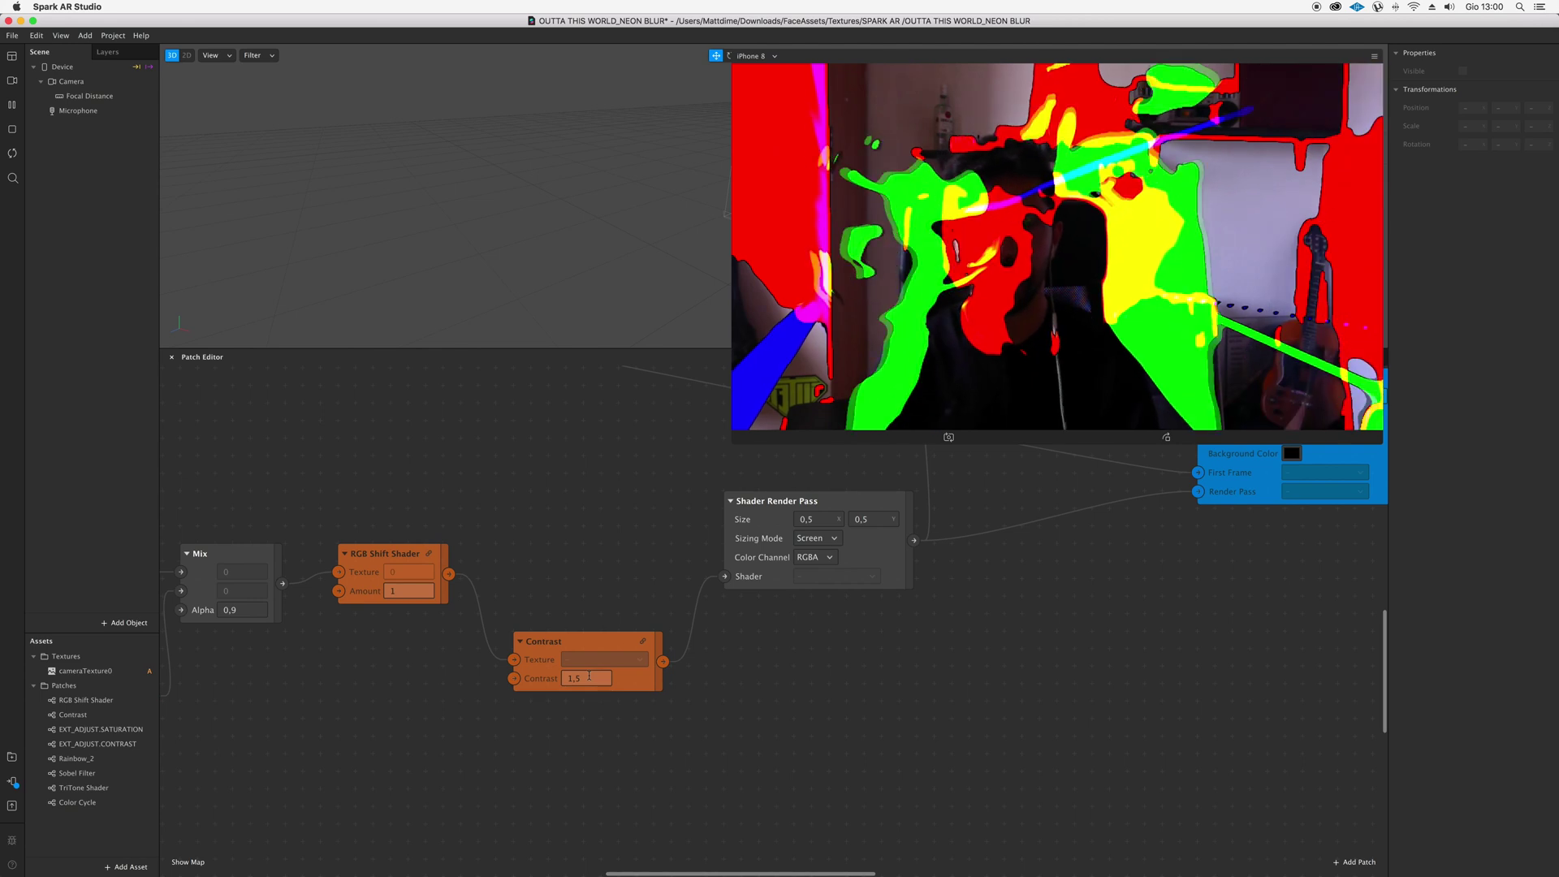
pyautogui.click(599, 676)
# Change the Contrast value back to 1,1 so the neon outlines return in the preview
pyautogui.doubleClick(600, 676)
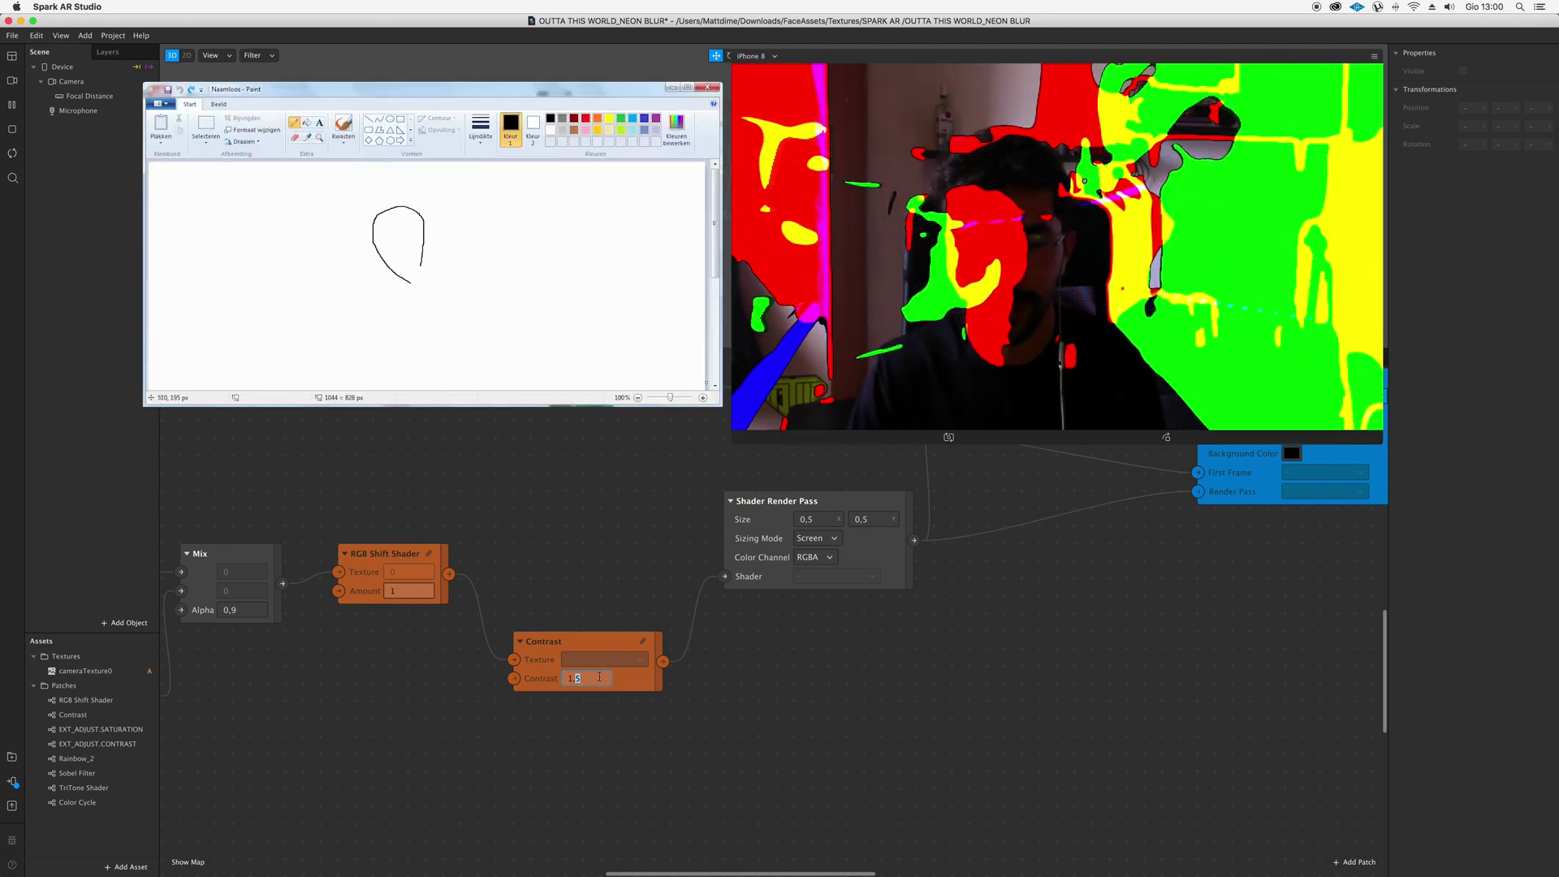
pyautogui.press('BackSpace')
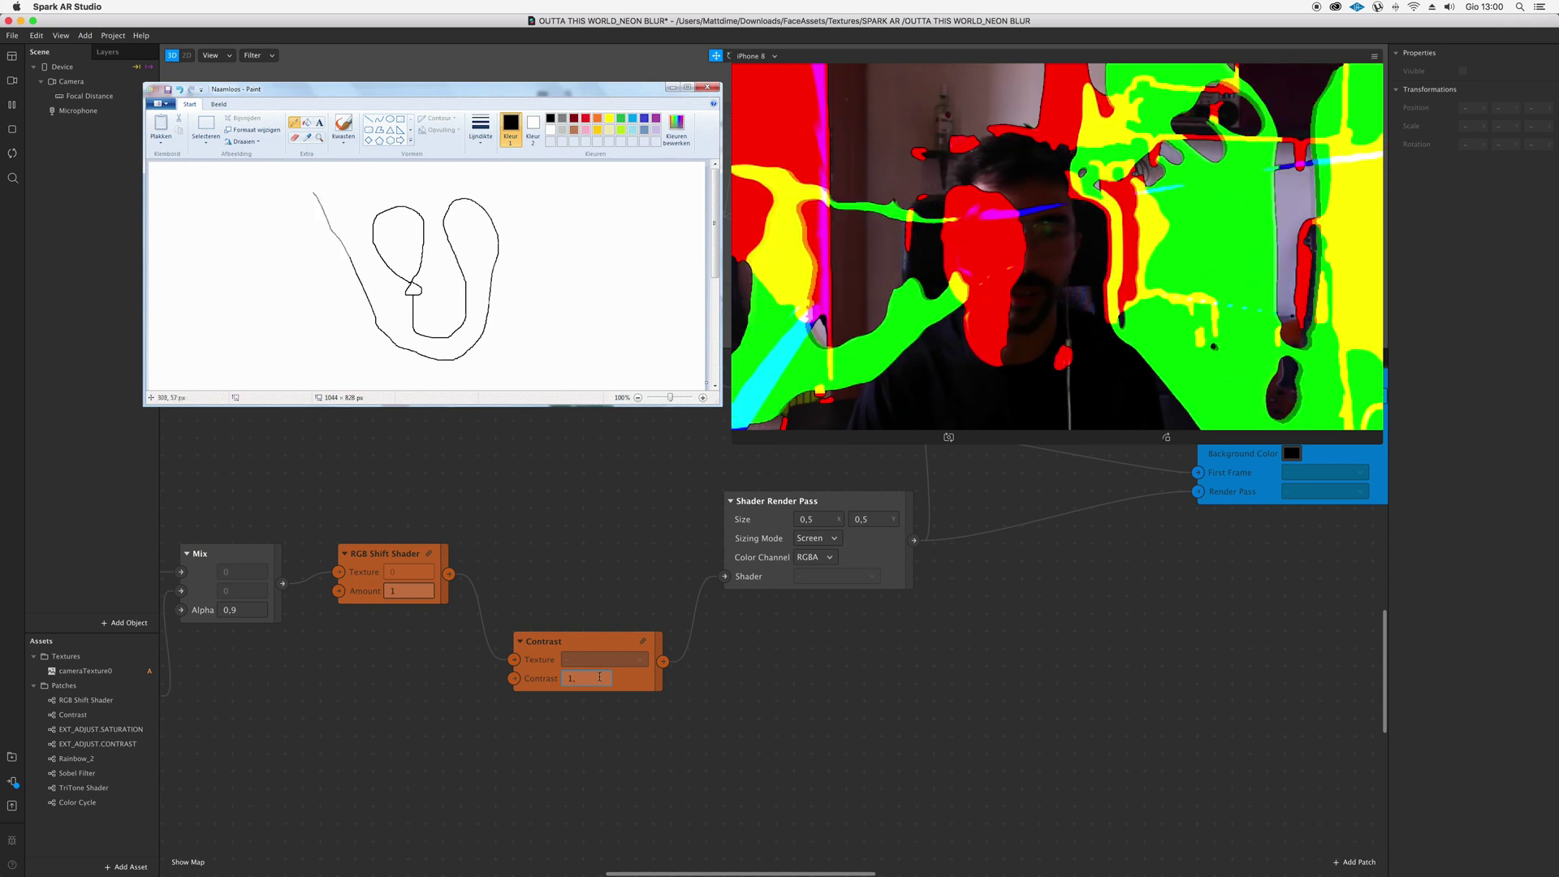
pyautogui.write('1')
pyautogui.press('Return')
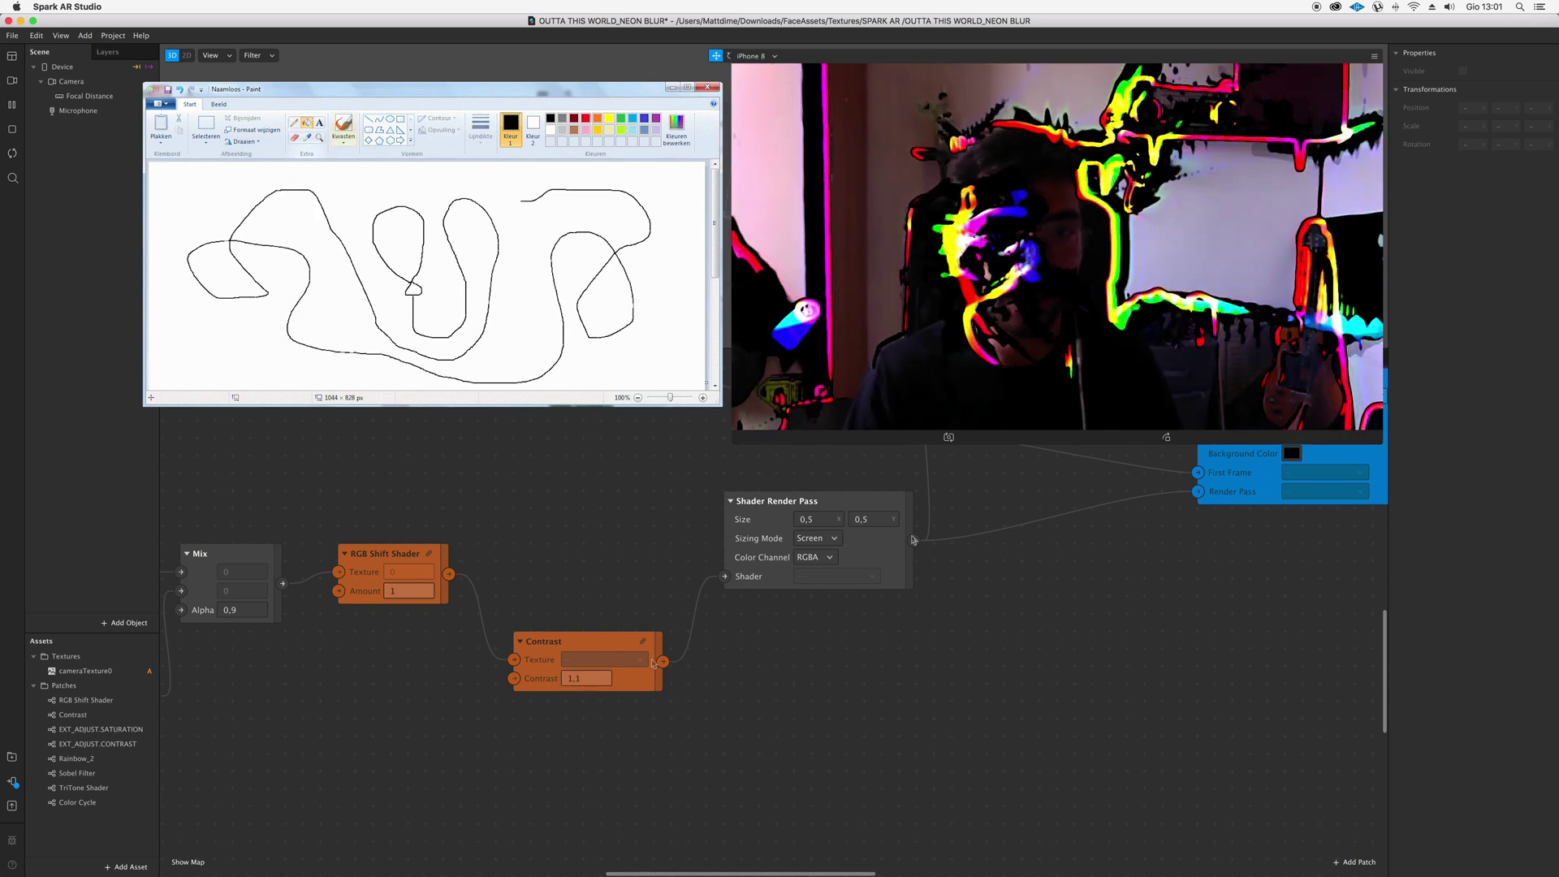
pyautogui.scroll(3, 973, 485)
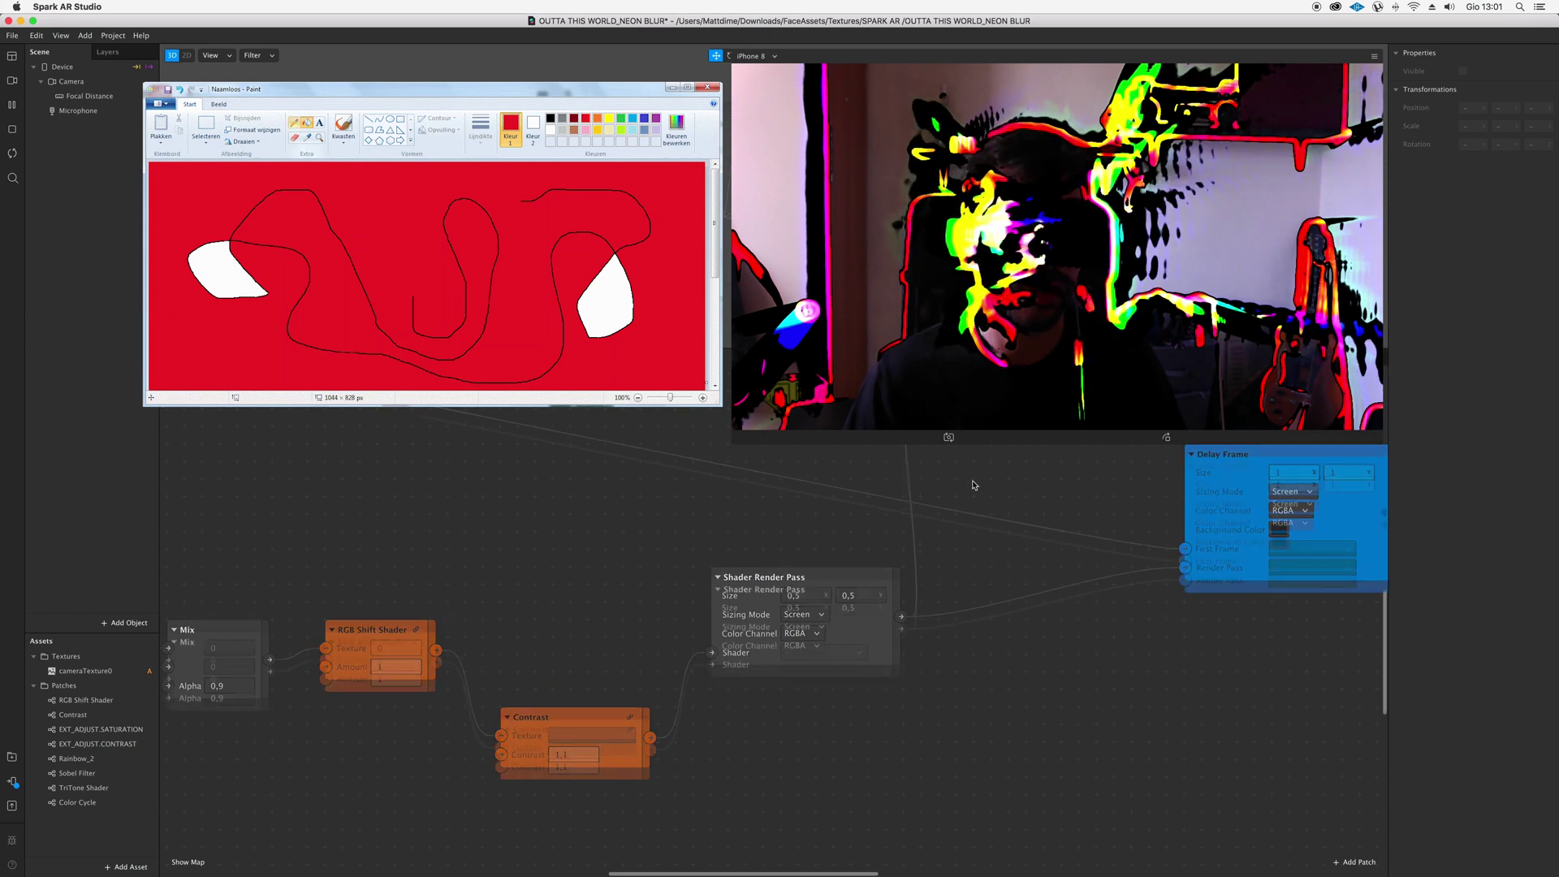
pyautogui.scroll(3, 974, 484)
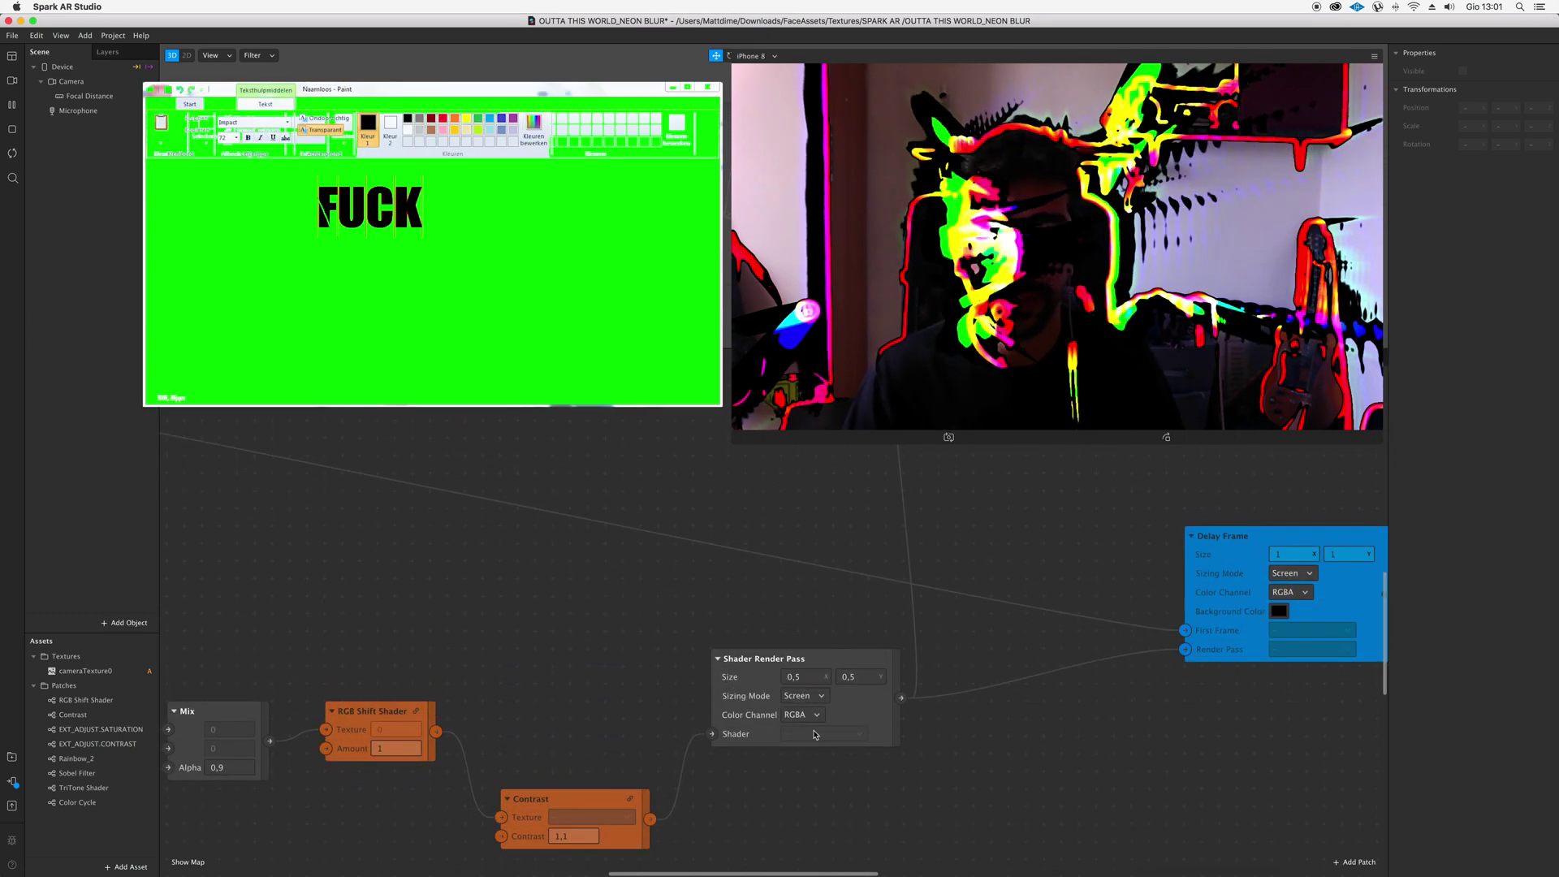
pyautogui.click(805, 705)
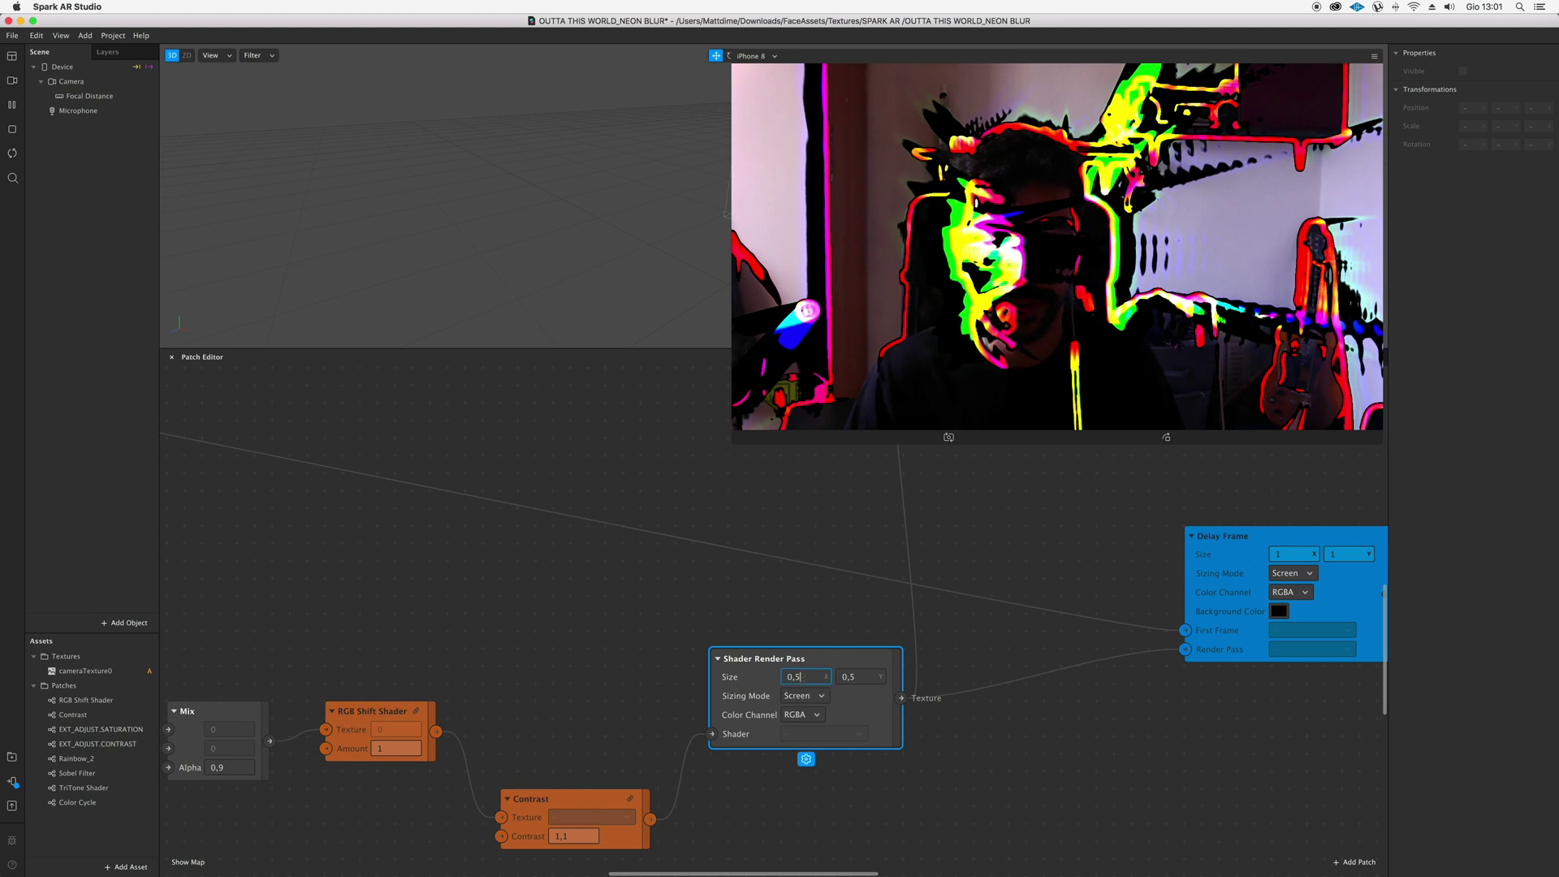
pyautogui.click(859, 676)
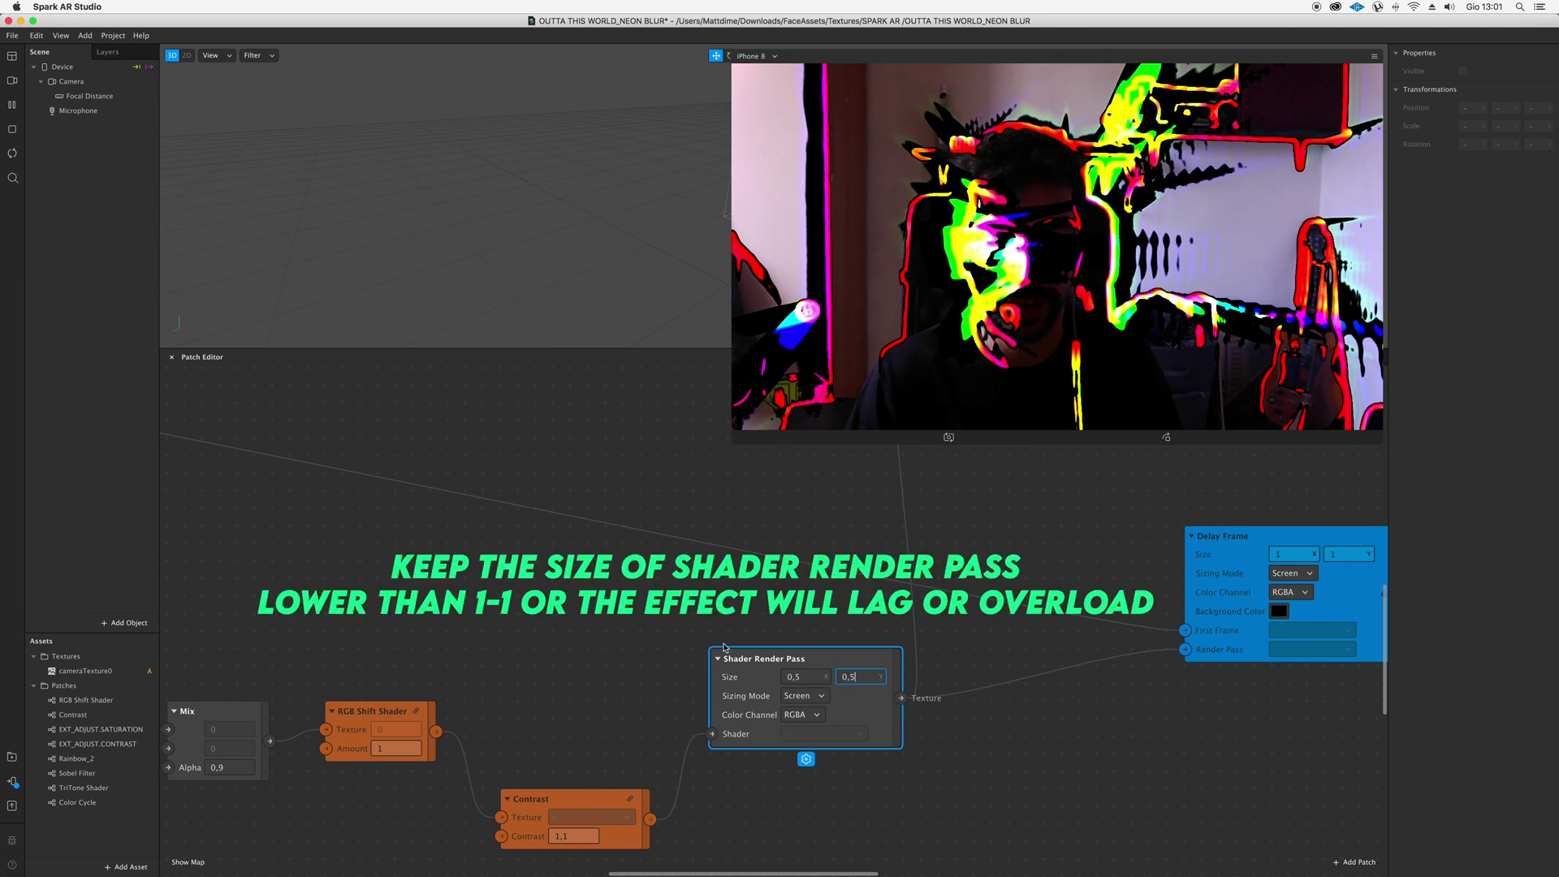
pyautogui.click(753, 643)
pyautogui.click(791, 677)
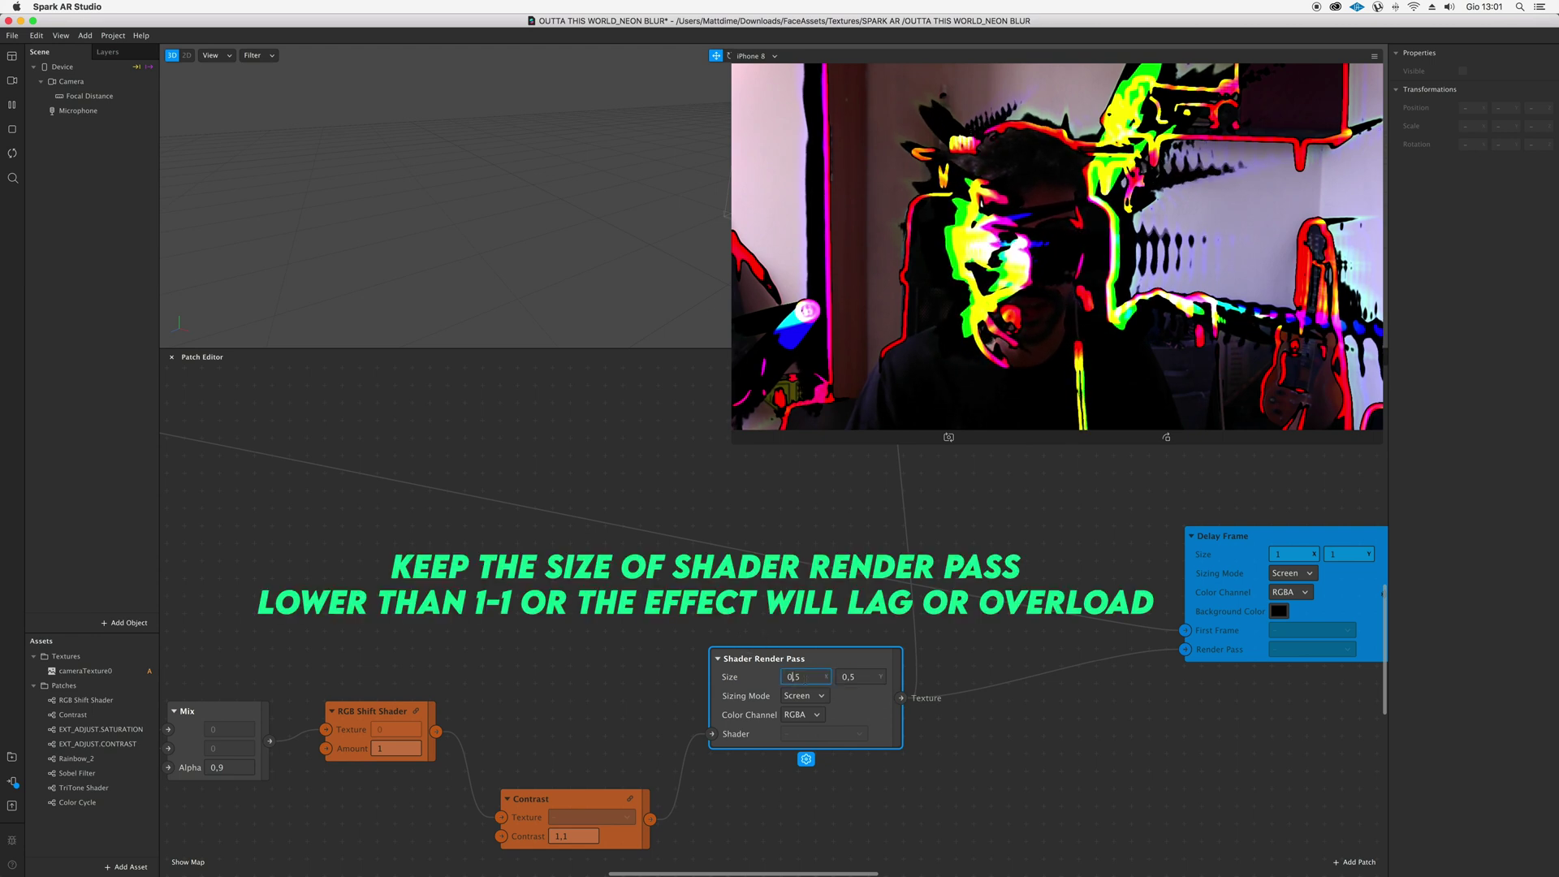
pyautogui.click(804, 647)
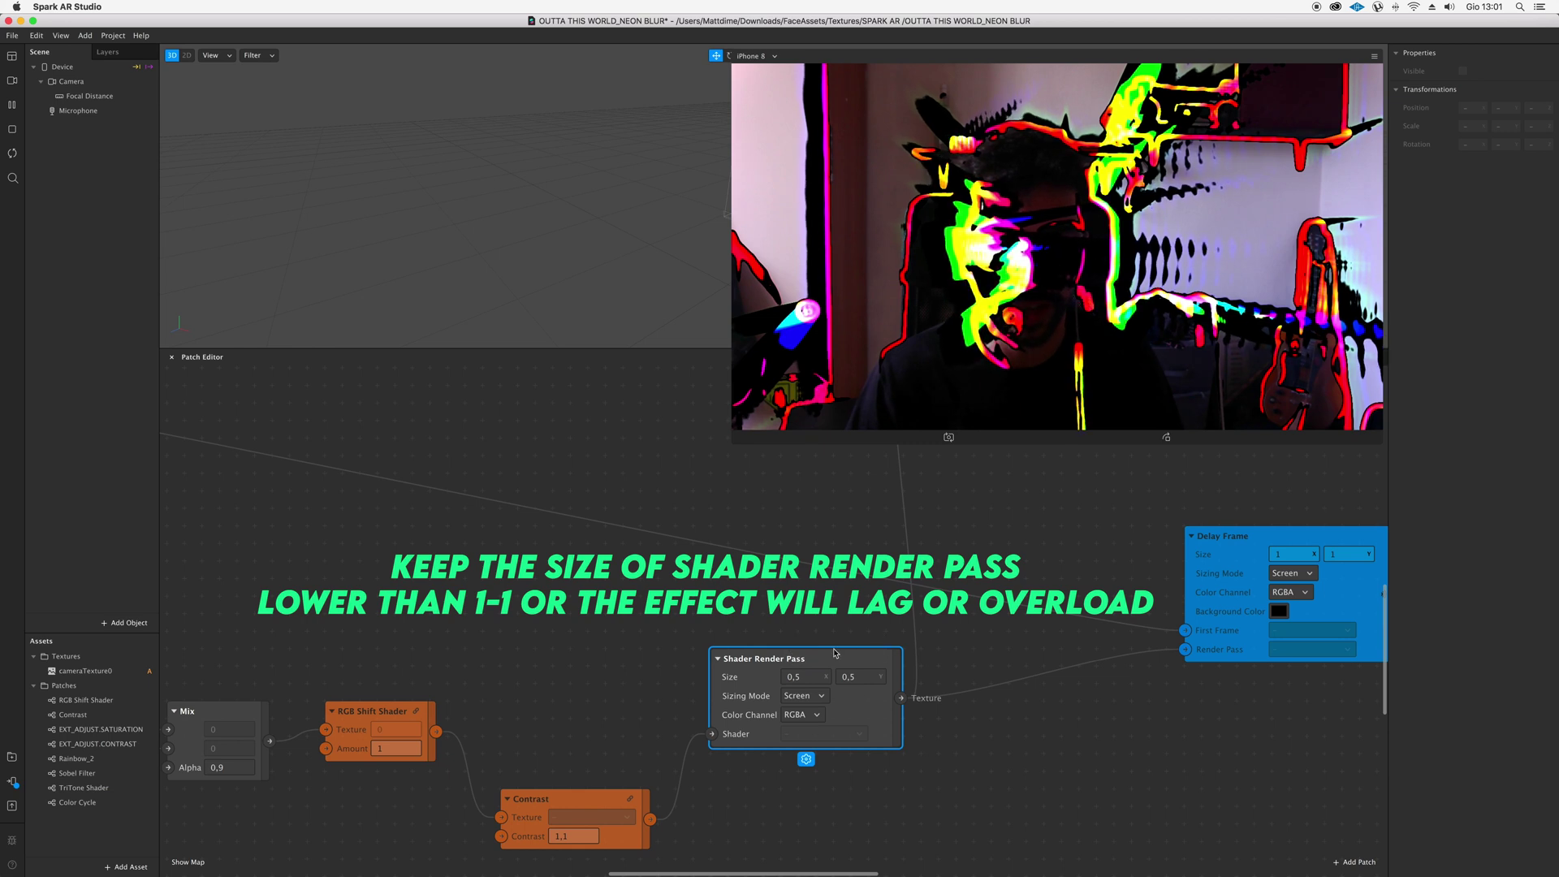
pyautogui.hscroll(-3, 766, 721)
pyautogui.scroll(-1, 766, 721)
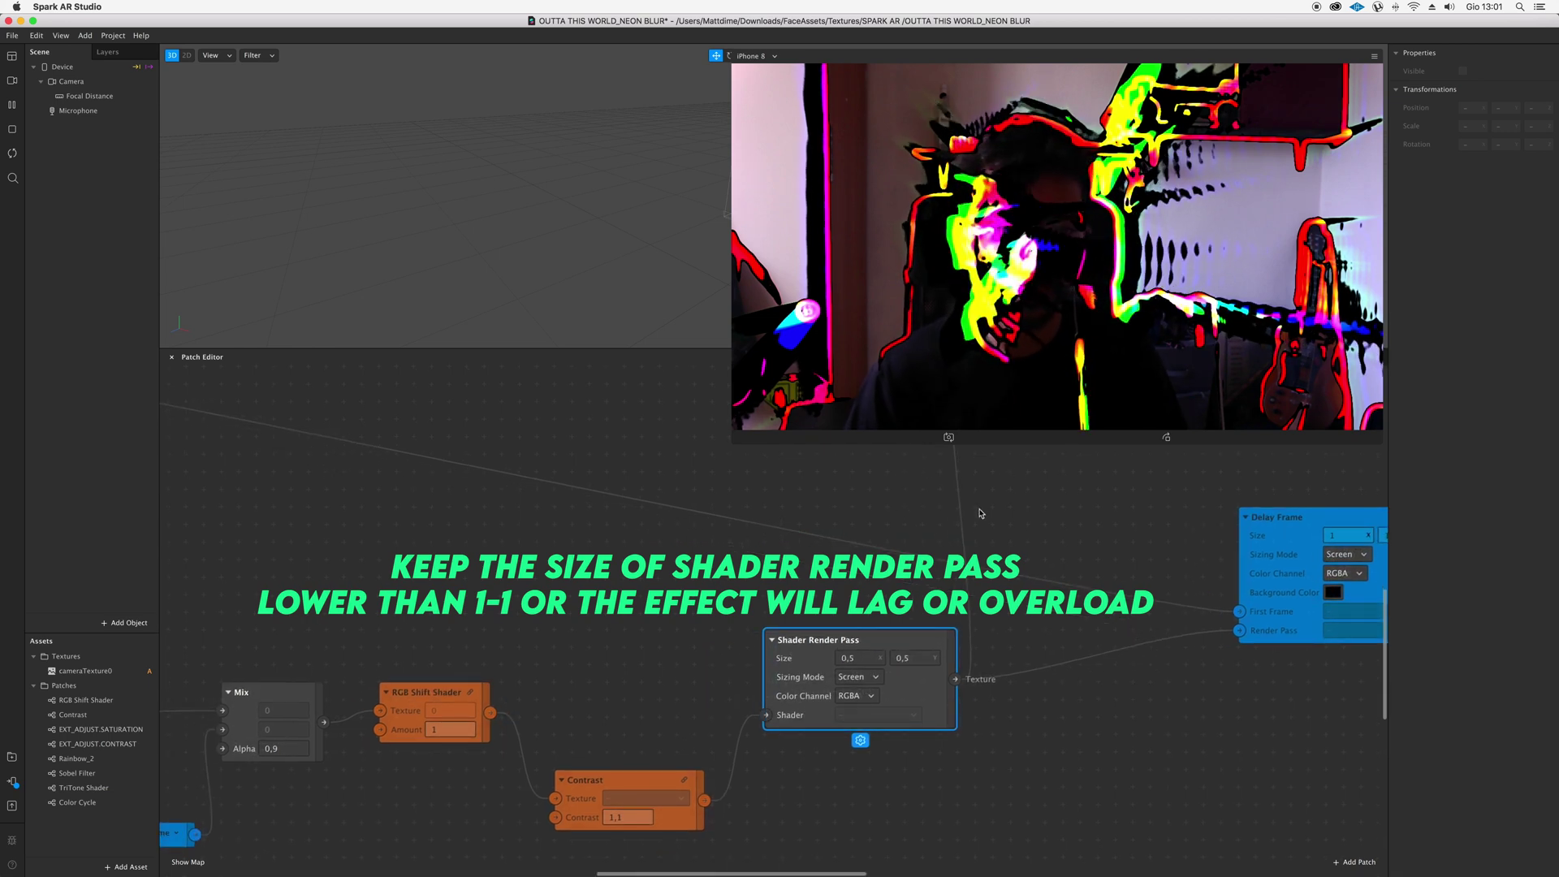
pyautogui.scroll(1, 981, 513)
pyautogui.hscroll(-1, 981, 513)
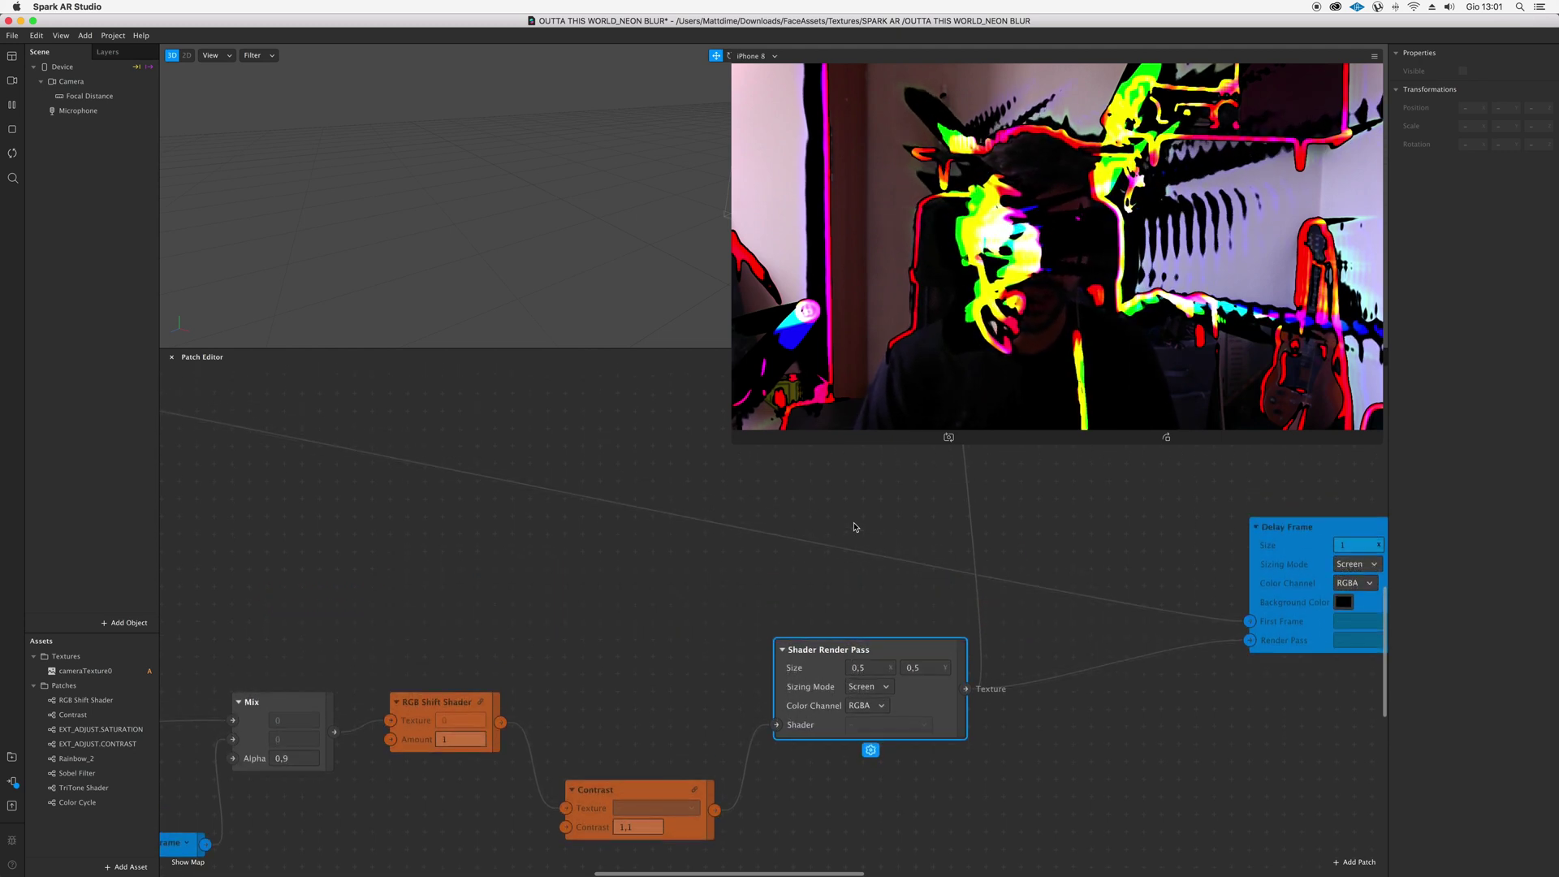
pyautogui.moveTo(735, 440); pyautogui.dragTo(729, 445)
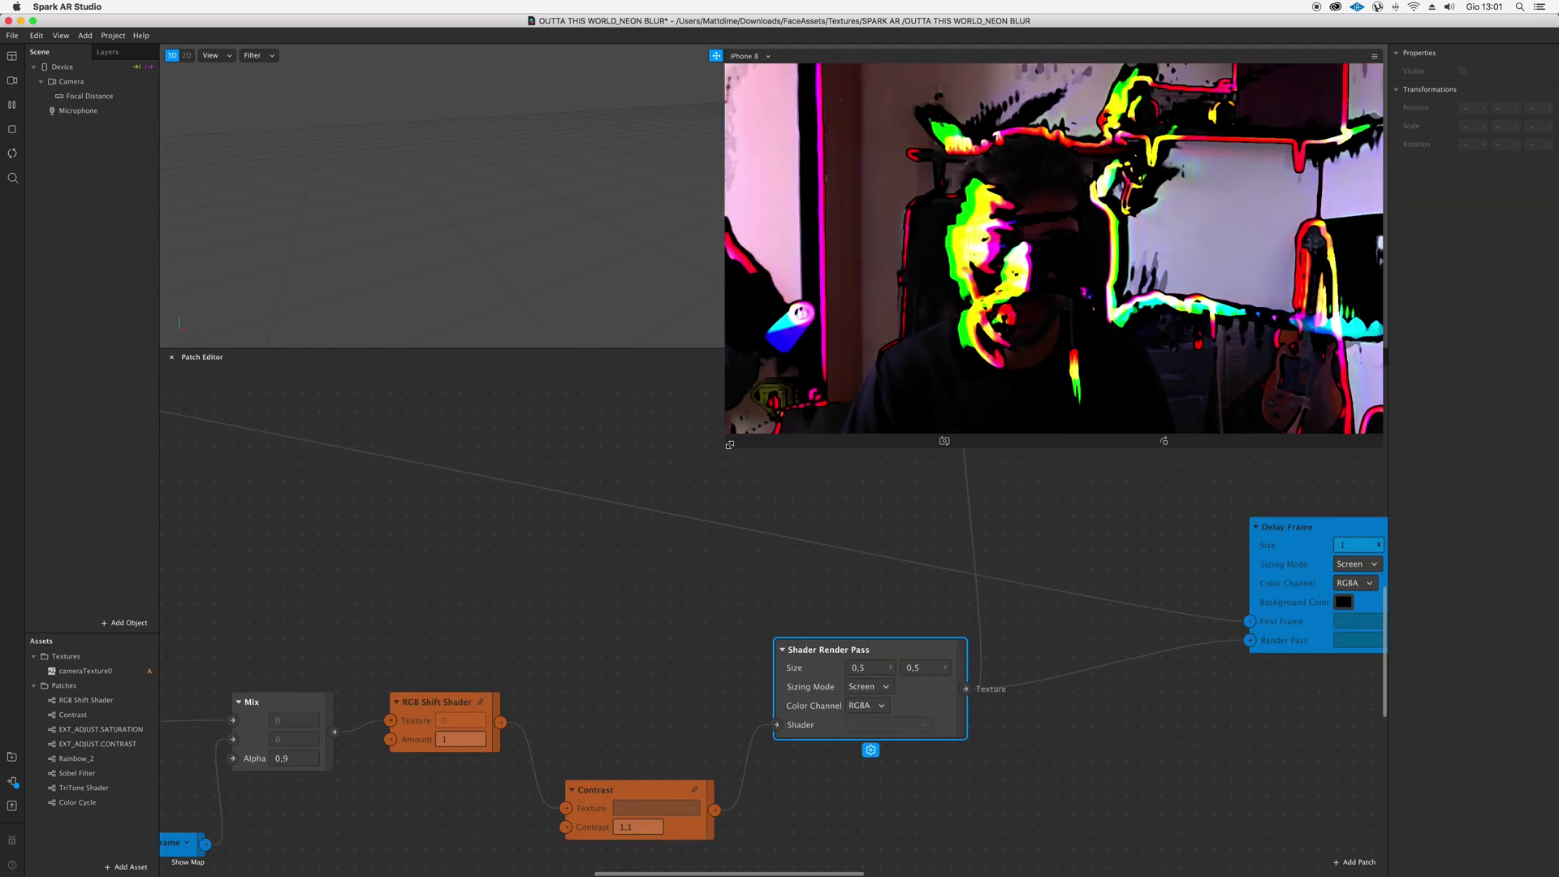
pyautogui.scroll(-1, 717, 477)
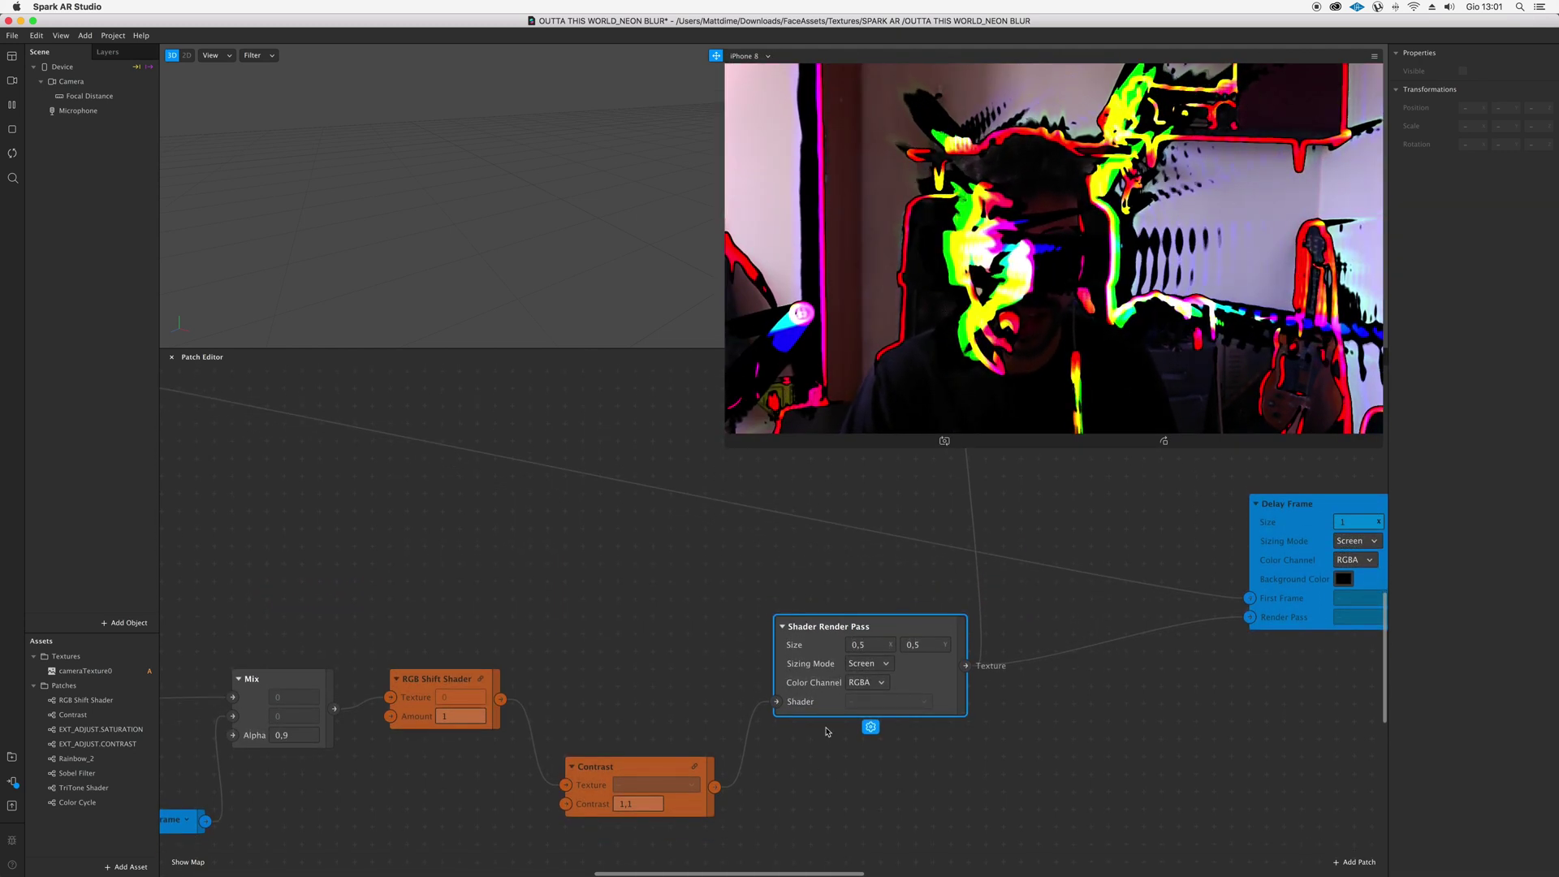
pyautogui.hscroll(3, 826, 731)
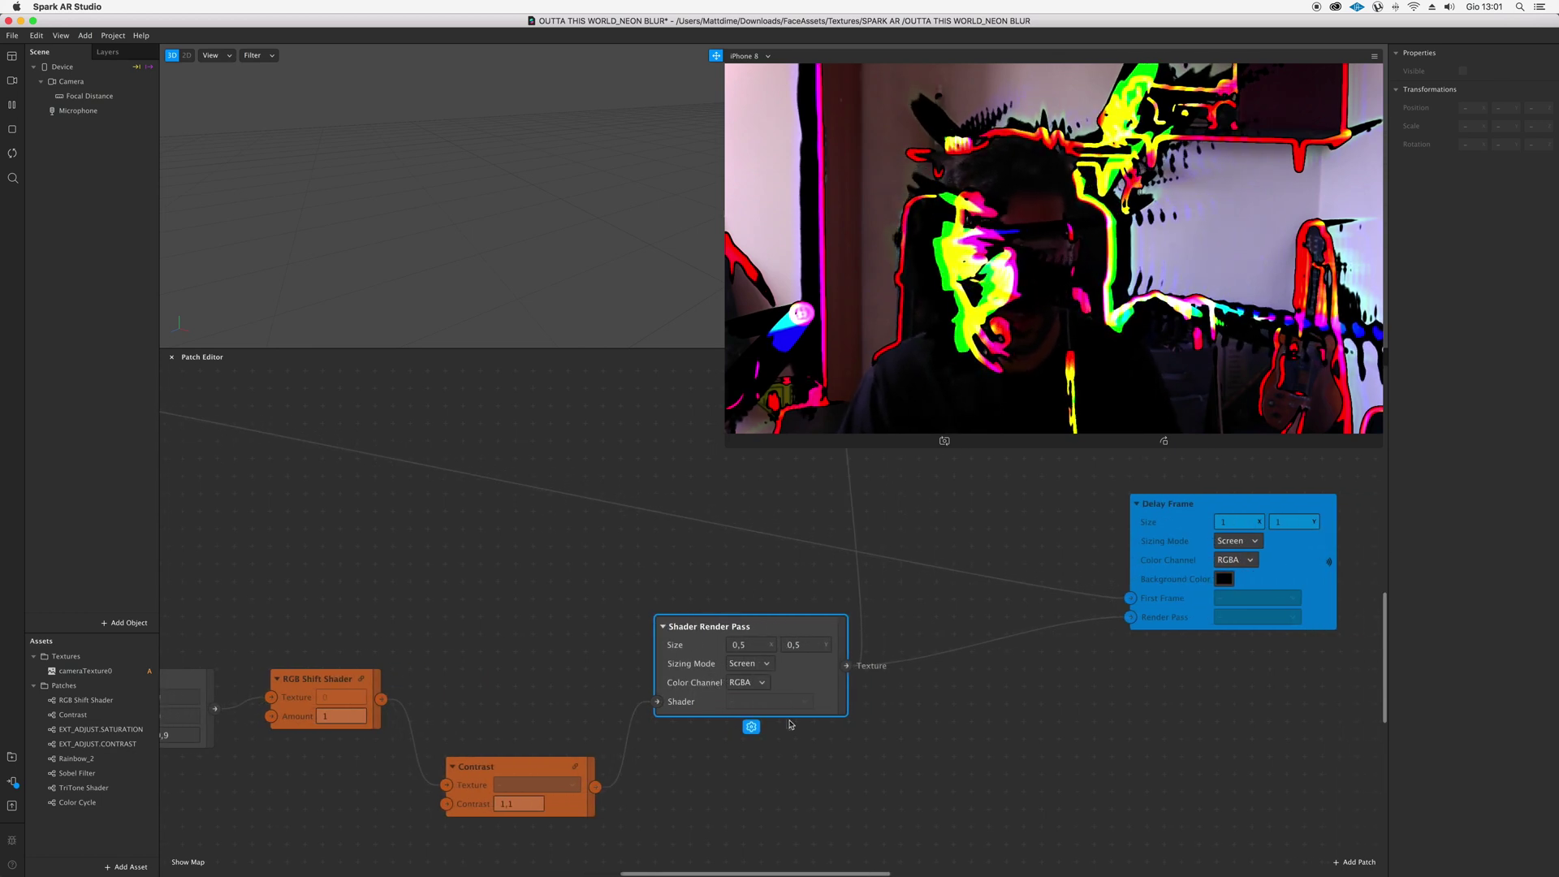
pyautogui.click(745, 682)
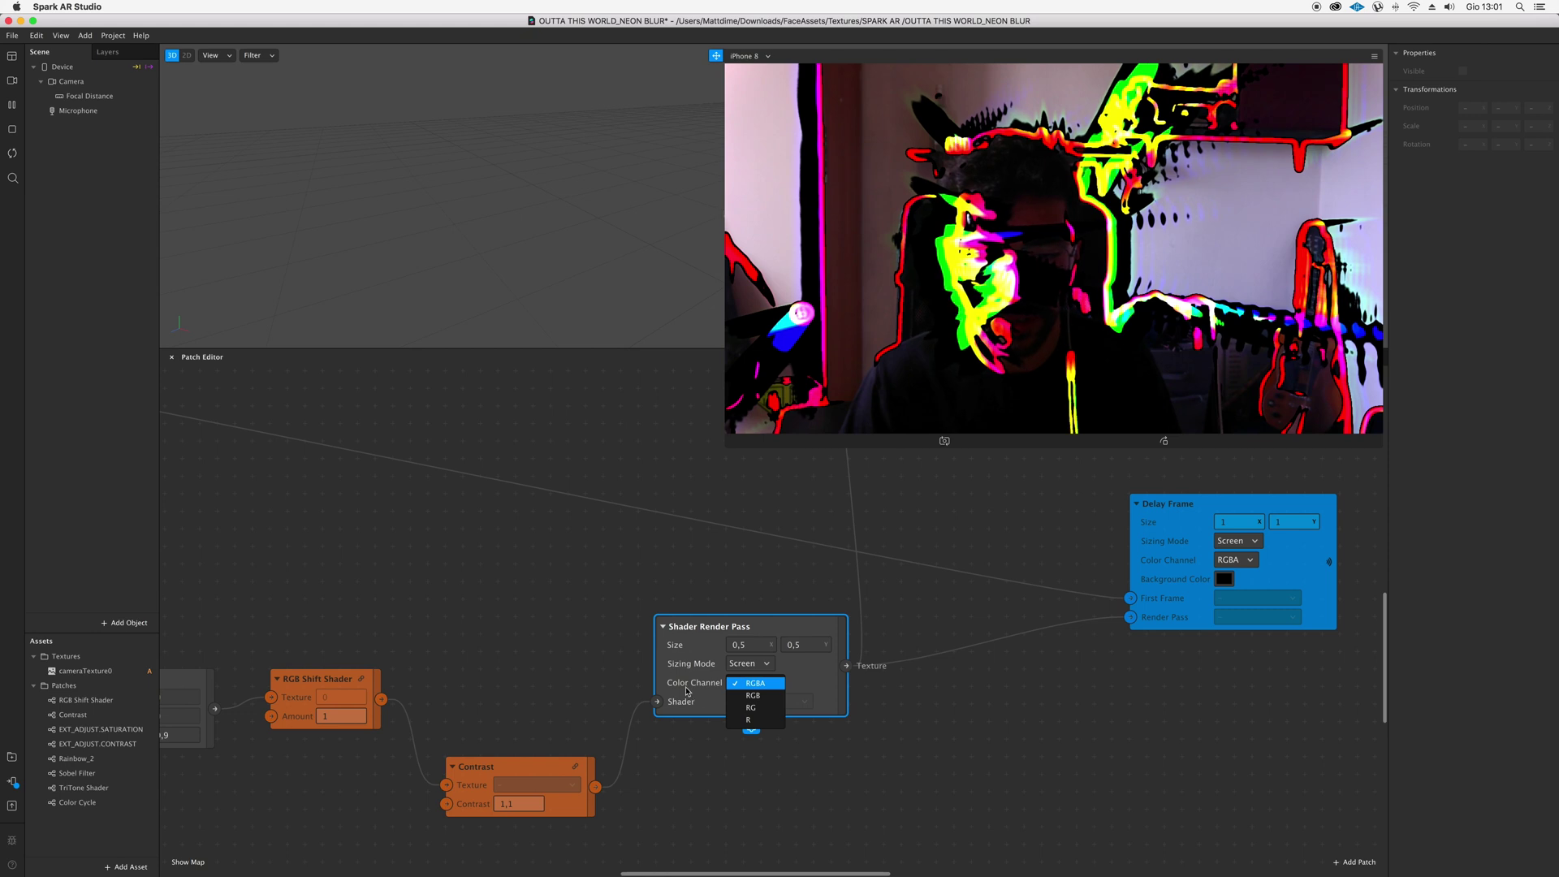
pyautogui.click(754, 695)
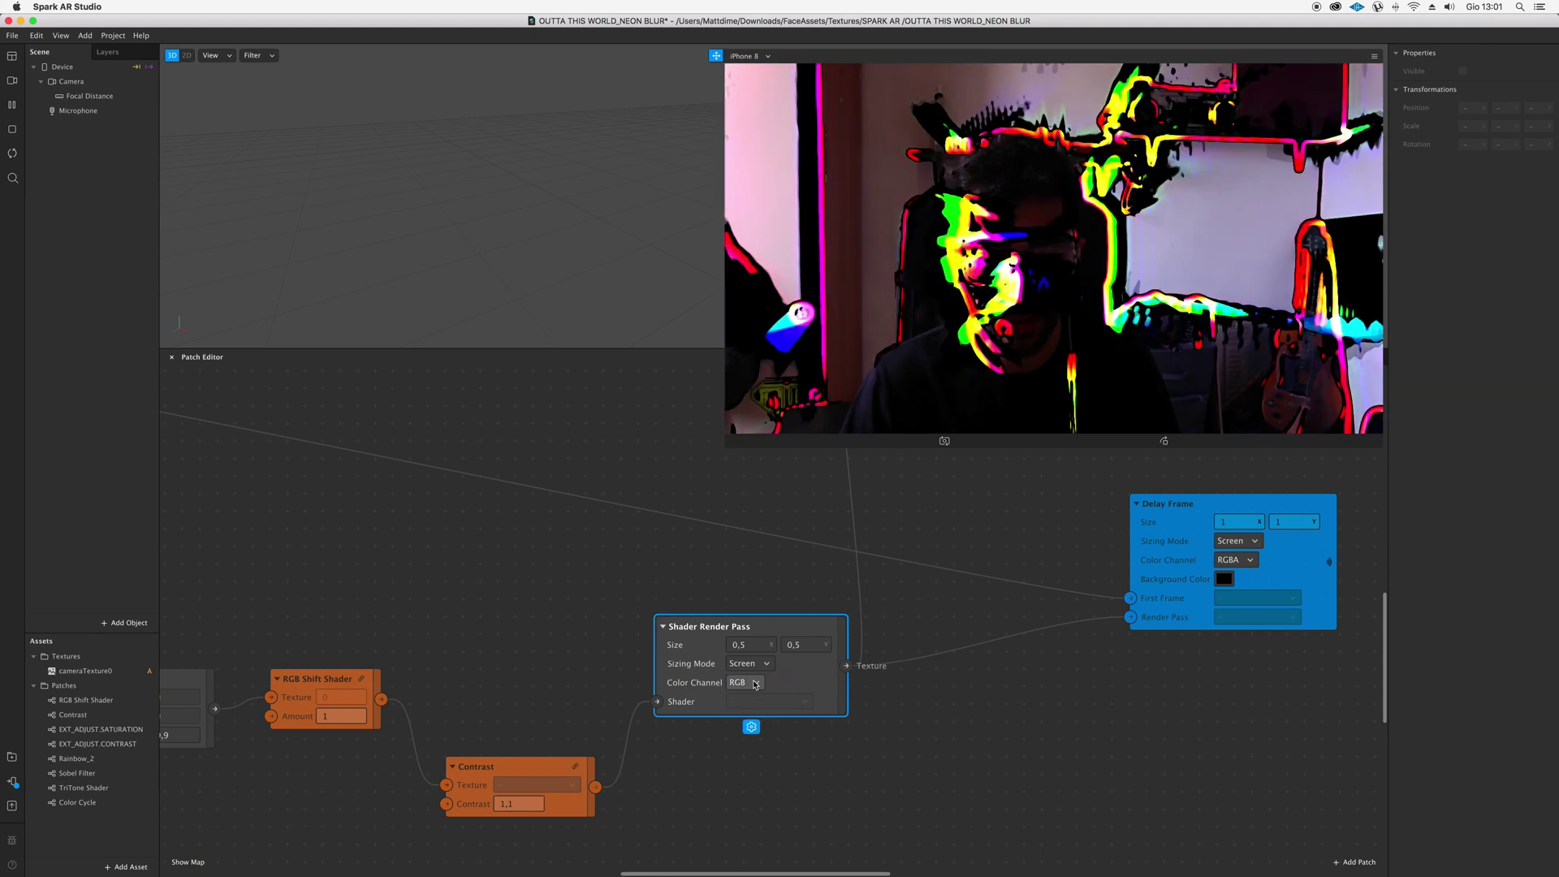
pyautogui.click(755, 683)
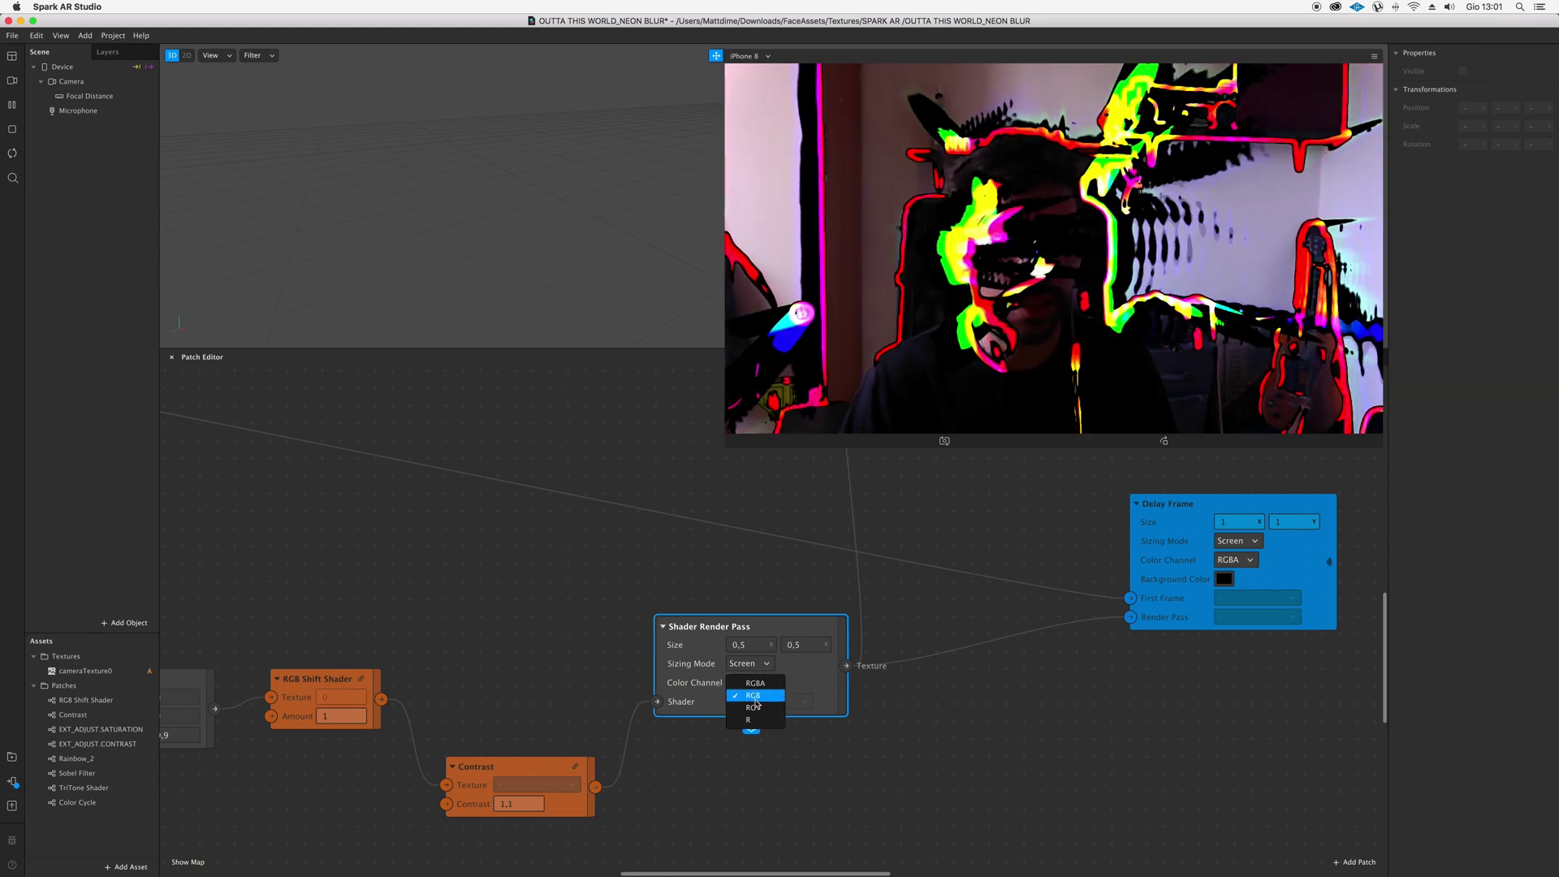
pyautogui.click(754, 707)
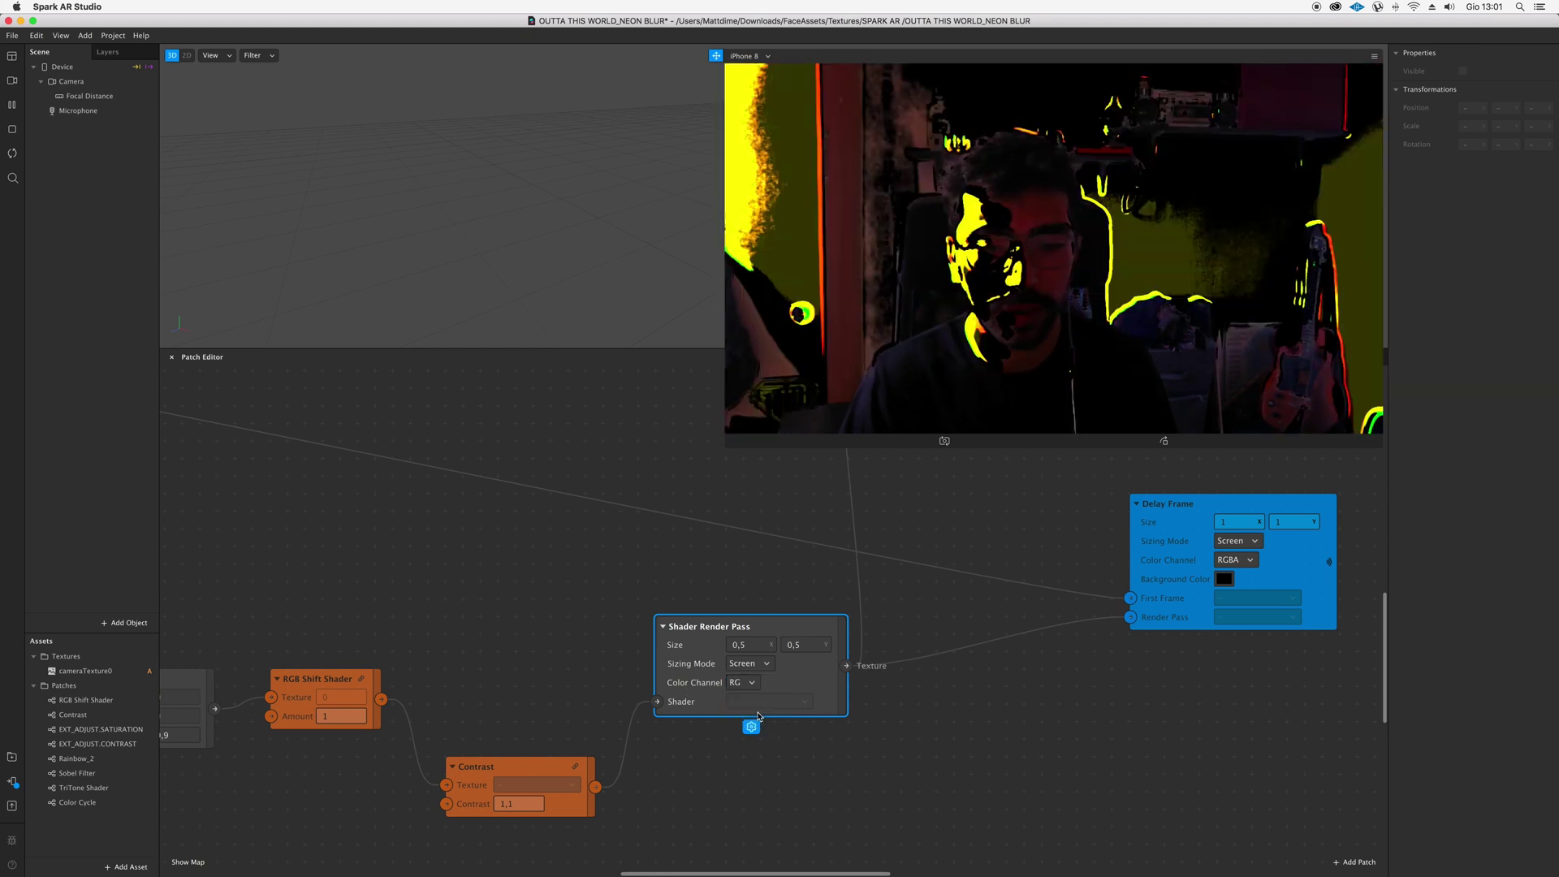
pyautogui.click(745, 682)
pyautogui.click(763, 722)
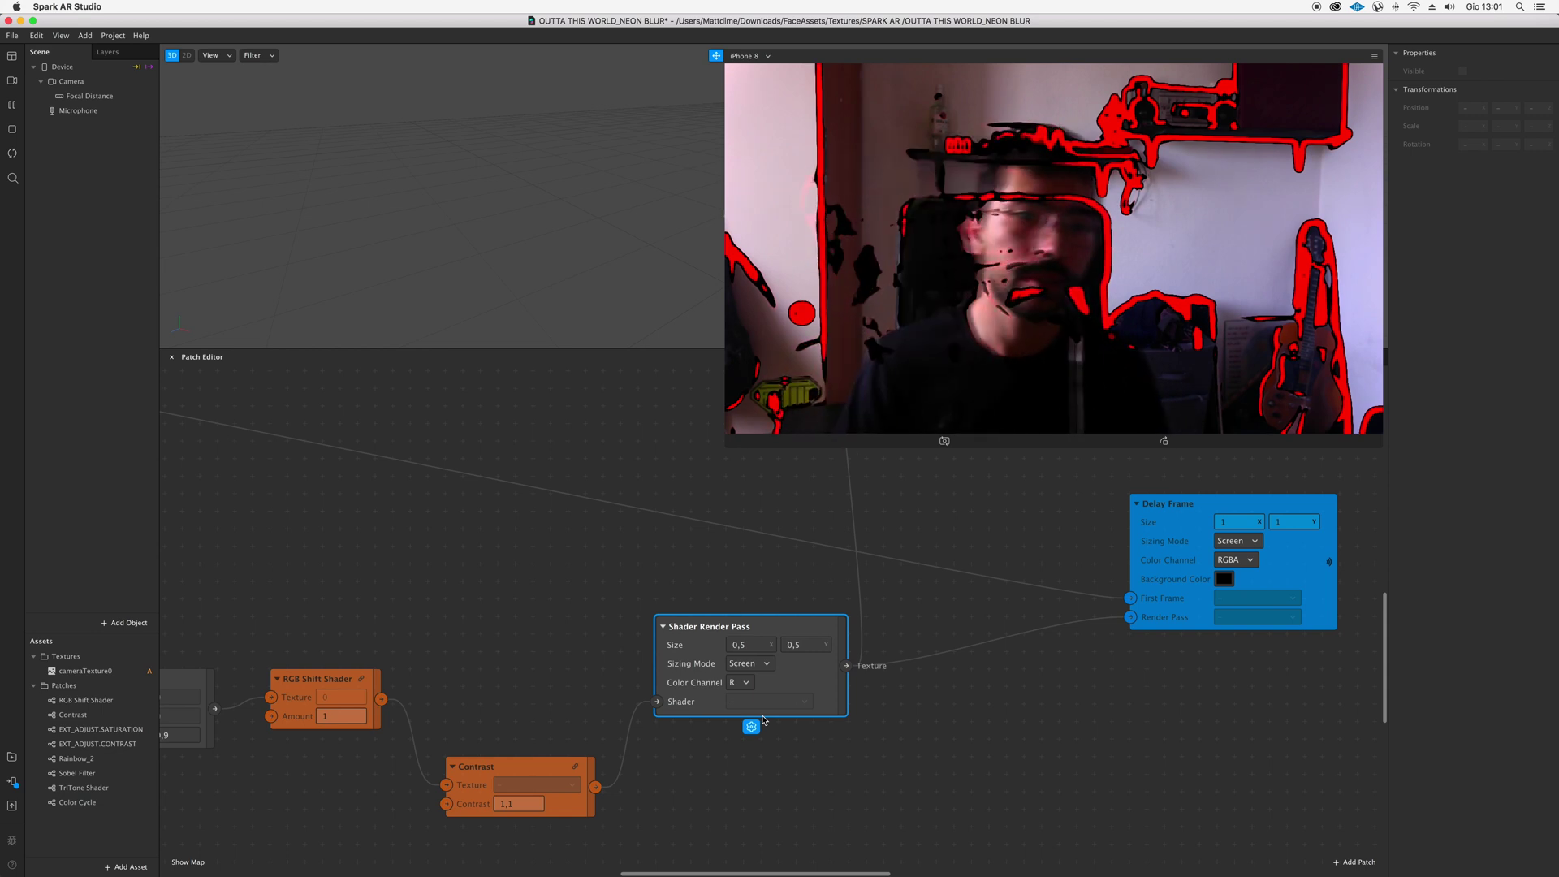
pyautogui.click(735, 682)
pyautogui.click(744, 683)
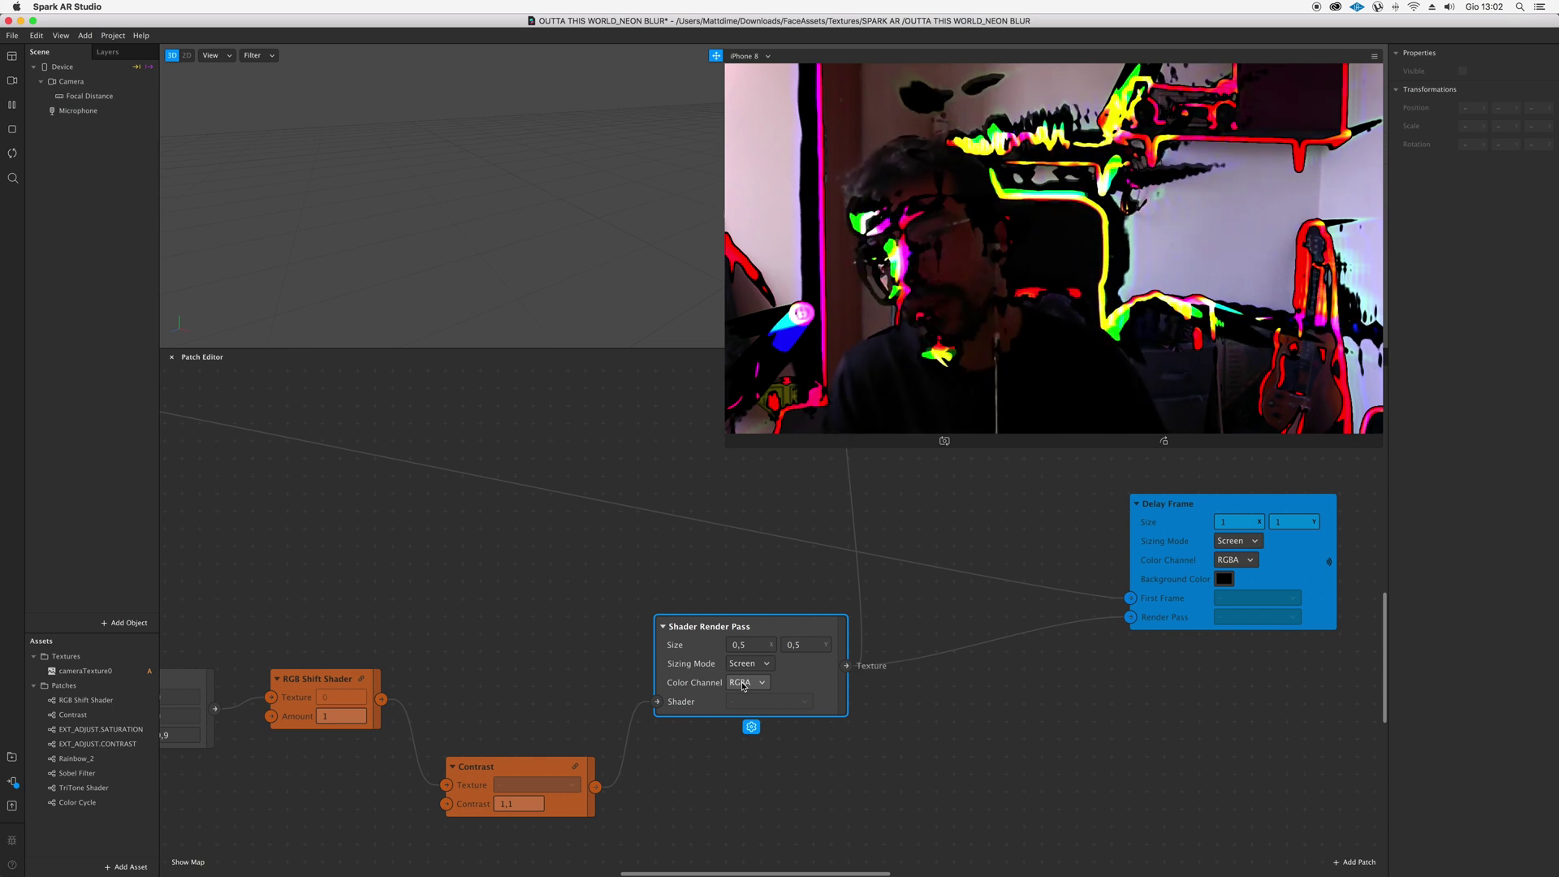
# Move the Delay Frame node further left and pan the patch graph to reveal the TriTone Shader node
pyautogui.hscroll(3, 1074, 747)
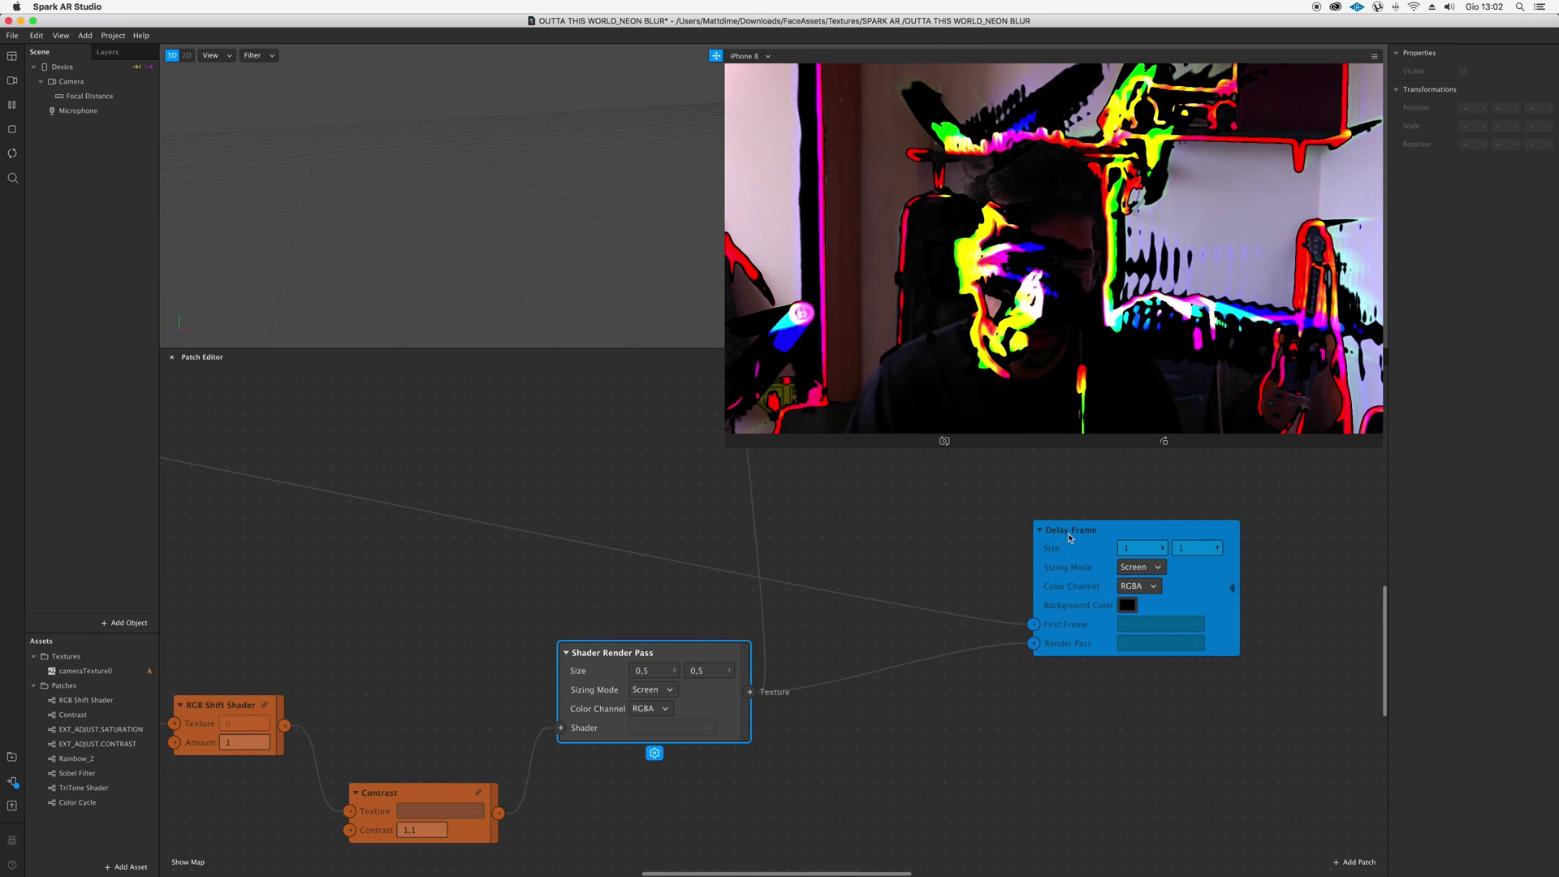
pyautogui.moveTo(1070, 536); pyautogui.dragTo(949, 544)
pyautogui.scroll(3, 950, 620)
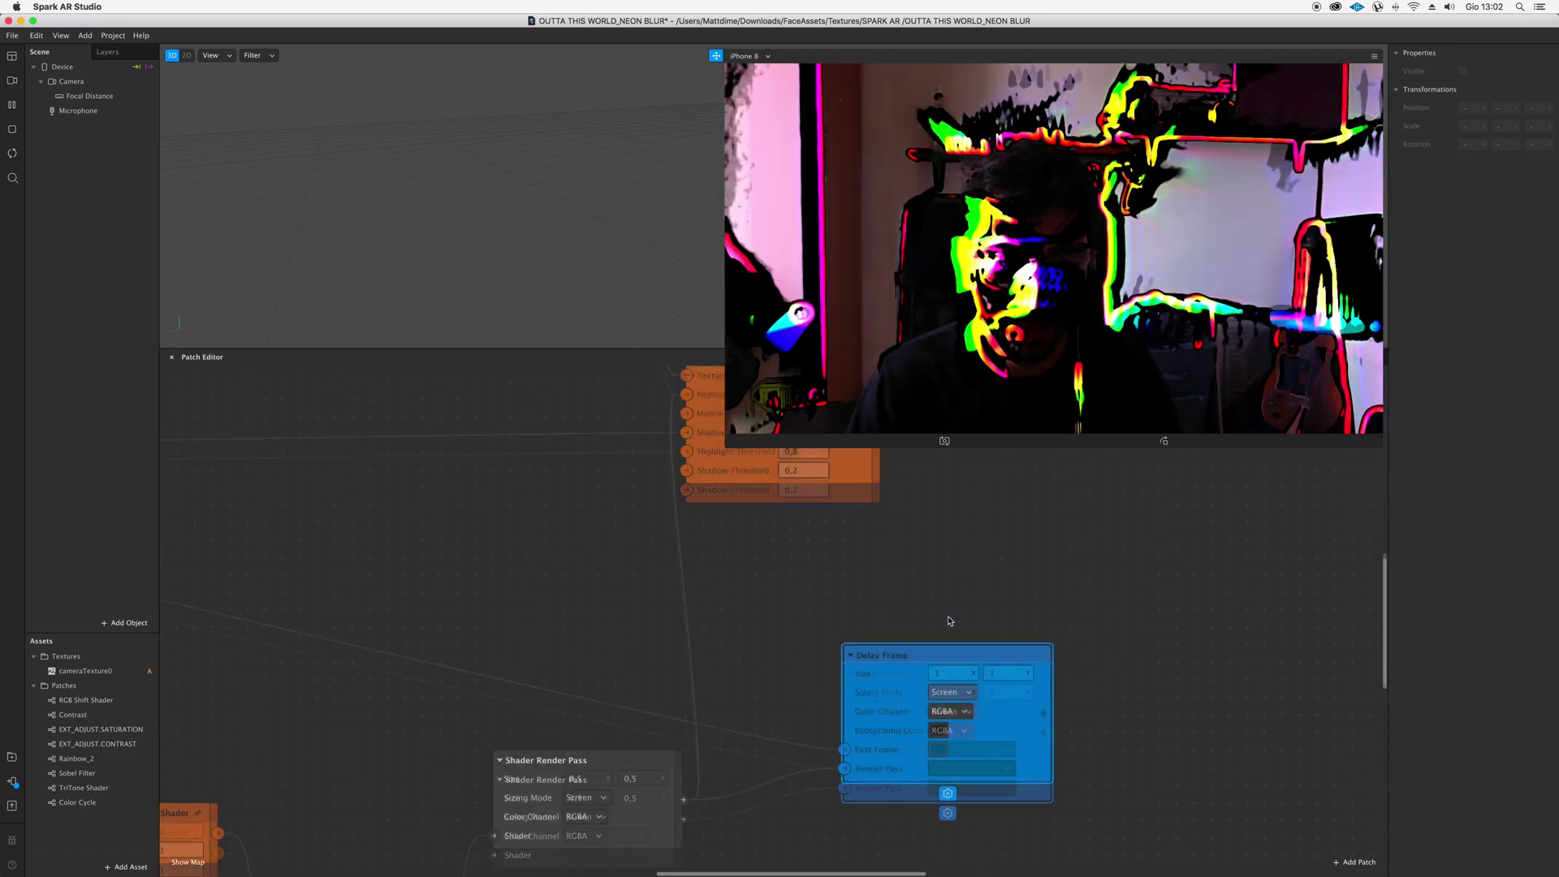
pyautogui.hscroll(-10, 950, 621)
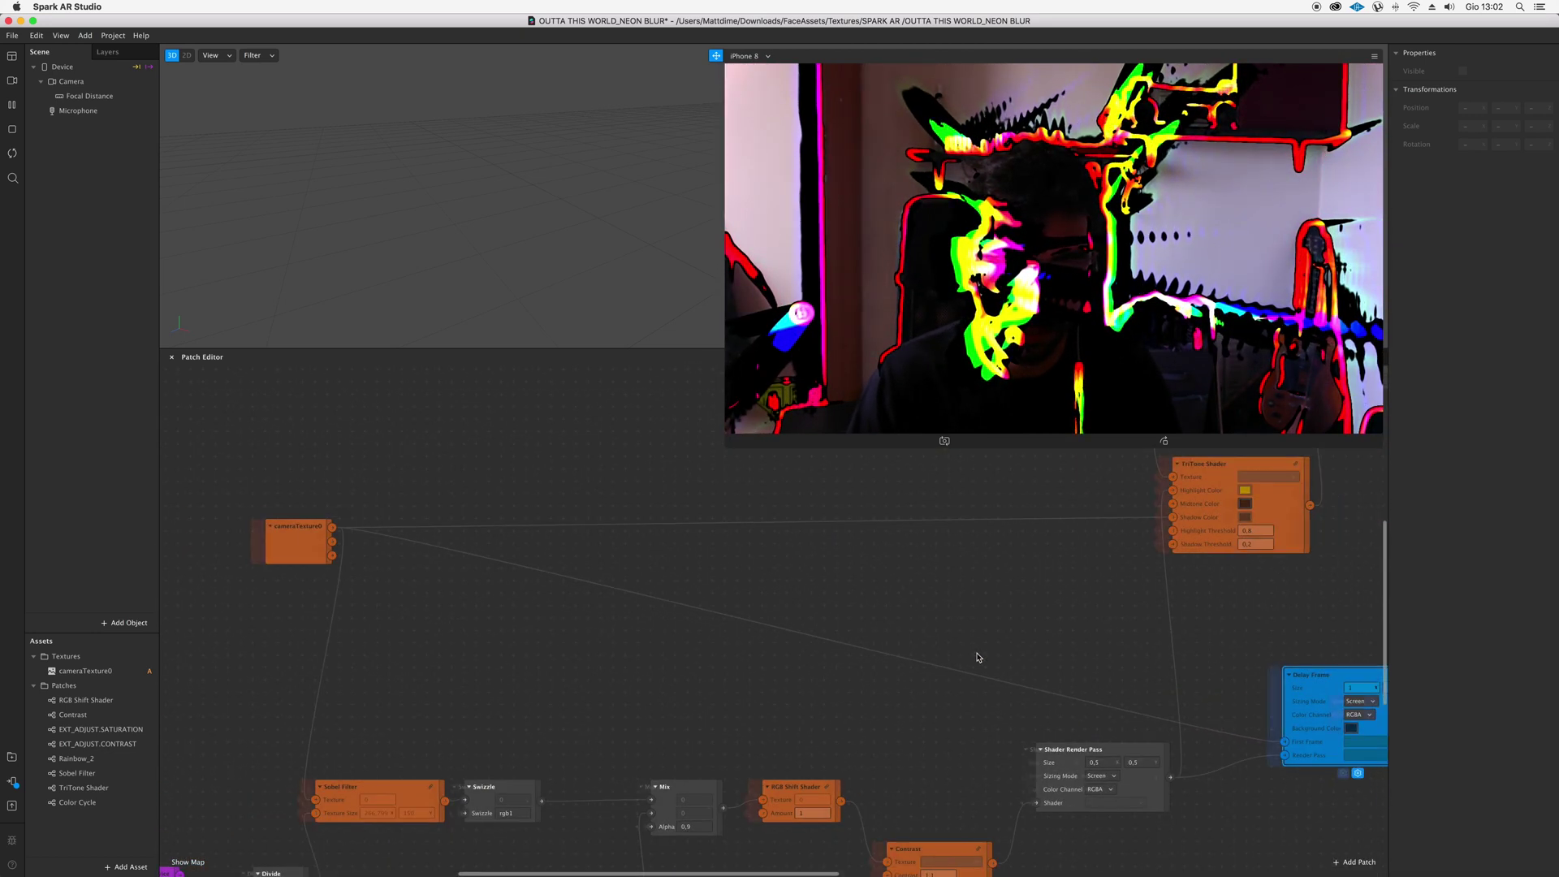
pyautogui.hscroll(7, 978, 656)
pyautogui.scroll(-3, 983, 617)
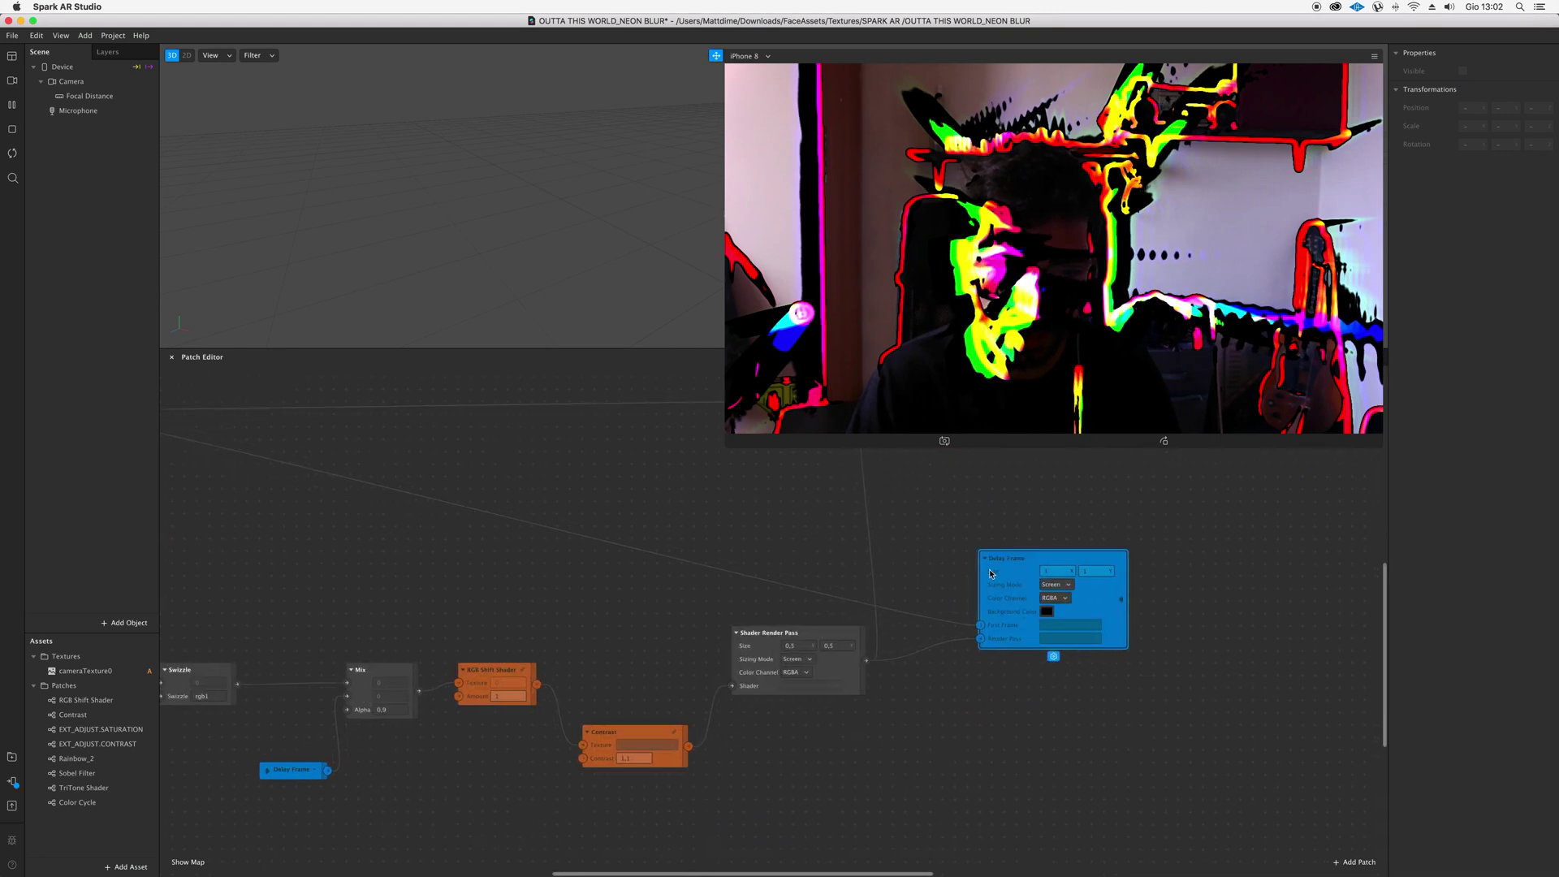
pyautogui.moveTo(1170, 540); pyautogui.dragTo(964, 688)
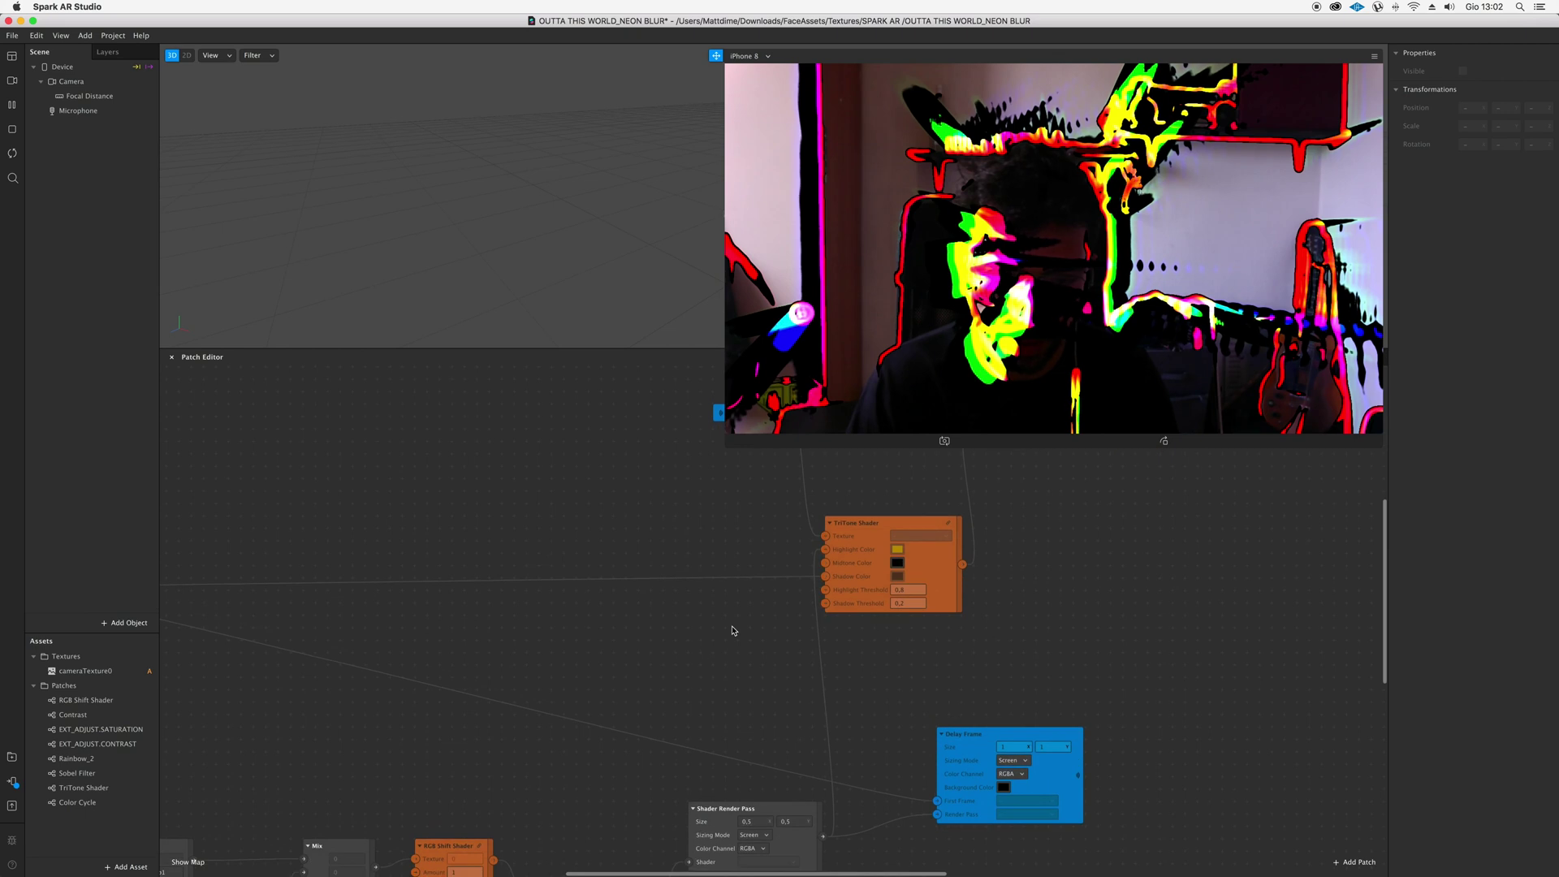
pyautogui.scroll(2, 775, 611)
pyautogui.hscroll(-1, 776, 611)
pyautogui.hscroll(-5, 607, 699)
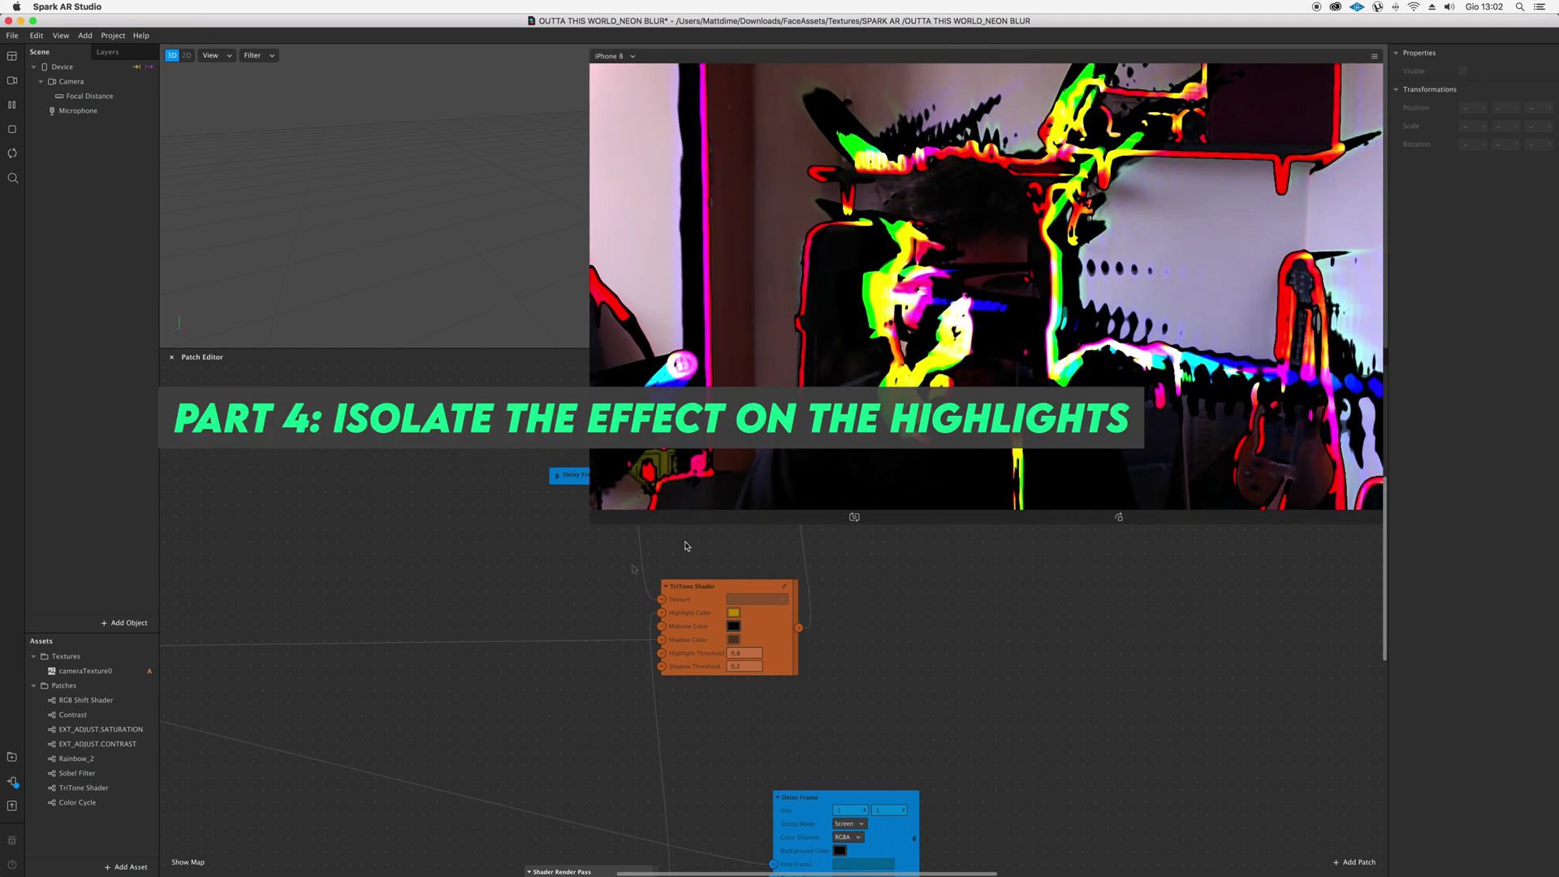
pyautogui.moveTo(592, 522); pyautogui.dragTo(607, 516)
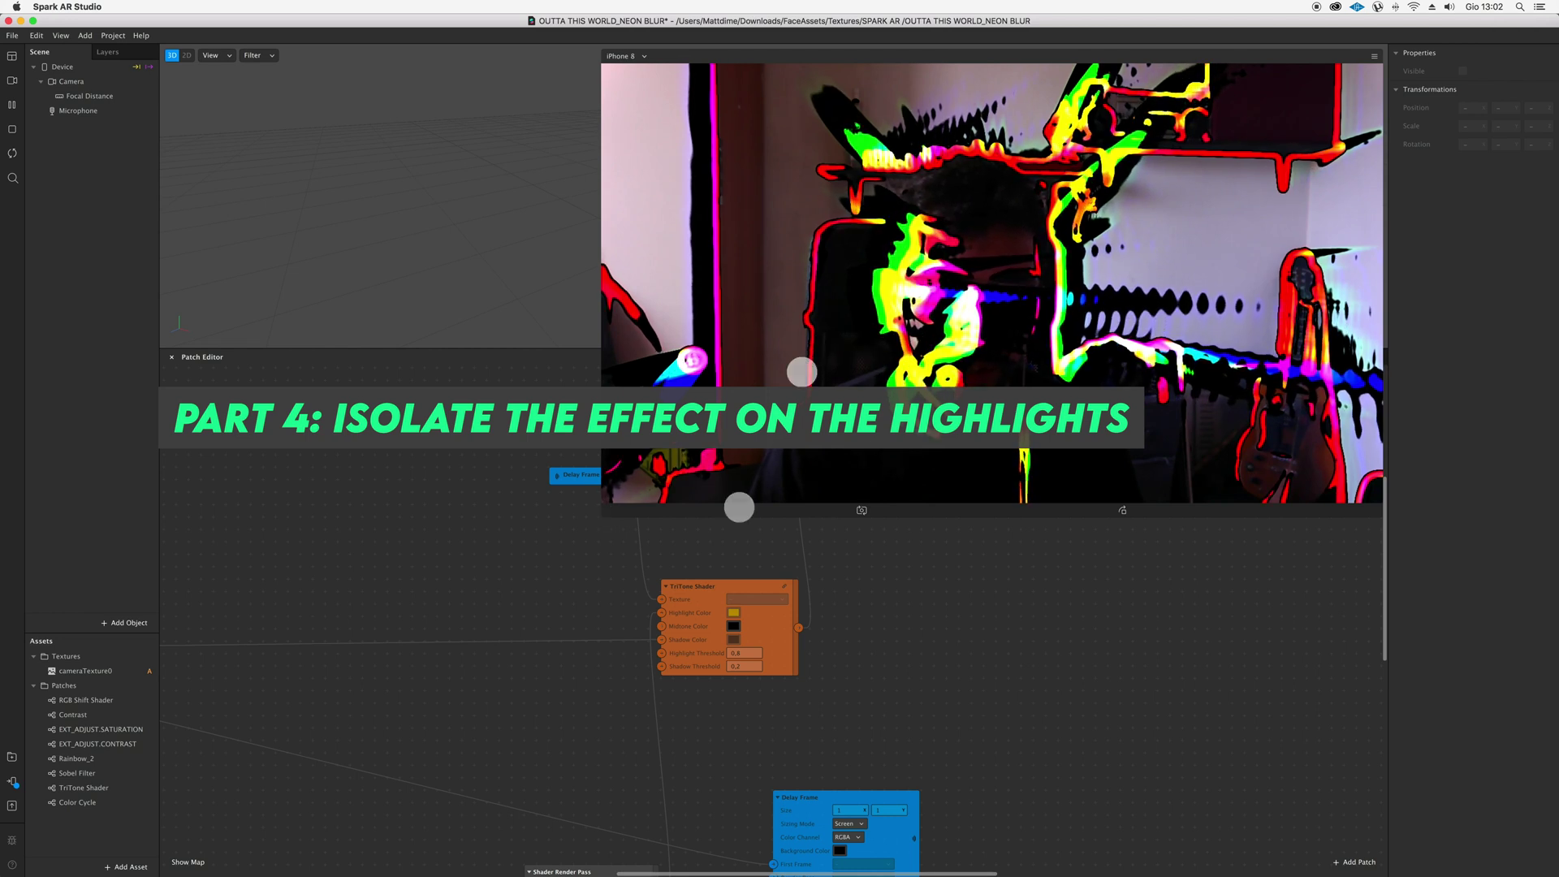
# Shrink the Simulator preview panel and select the Shader Render Pass node
pyautogui.moveTo(604, 514); pyautogui.dragTo(794, 404)
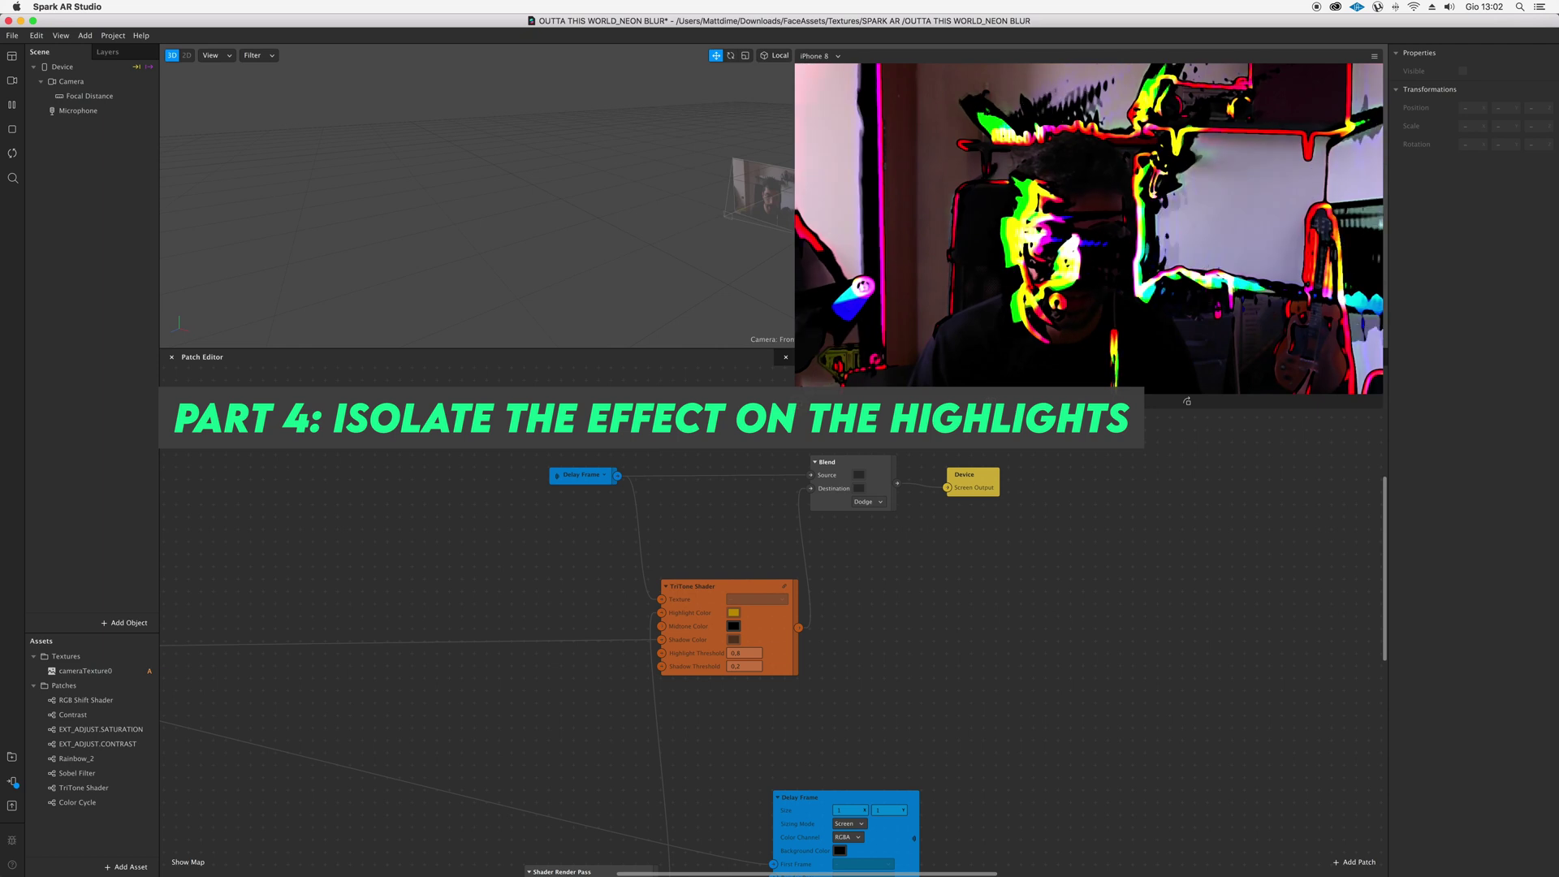
pyautogui.hscroll(-2, 558, 625)
pyautogui.scroll(-3, 561, 624)
pyautogui.scroll(-3, 560, 624)
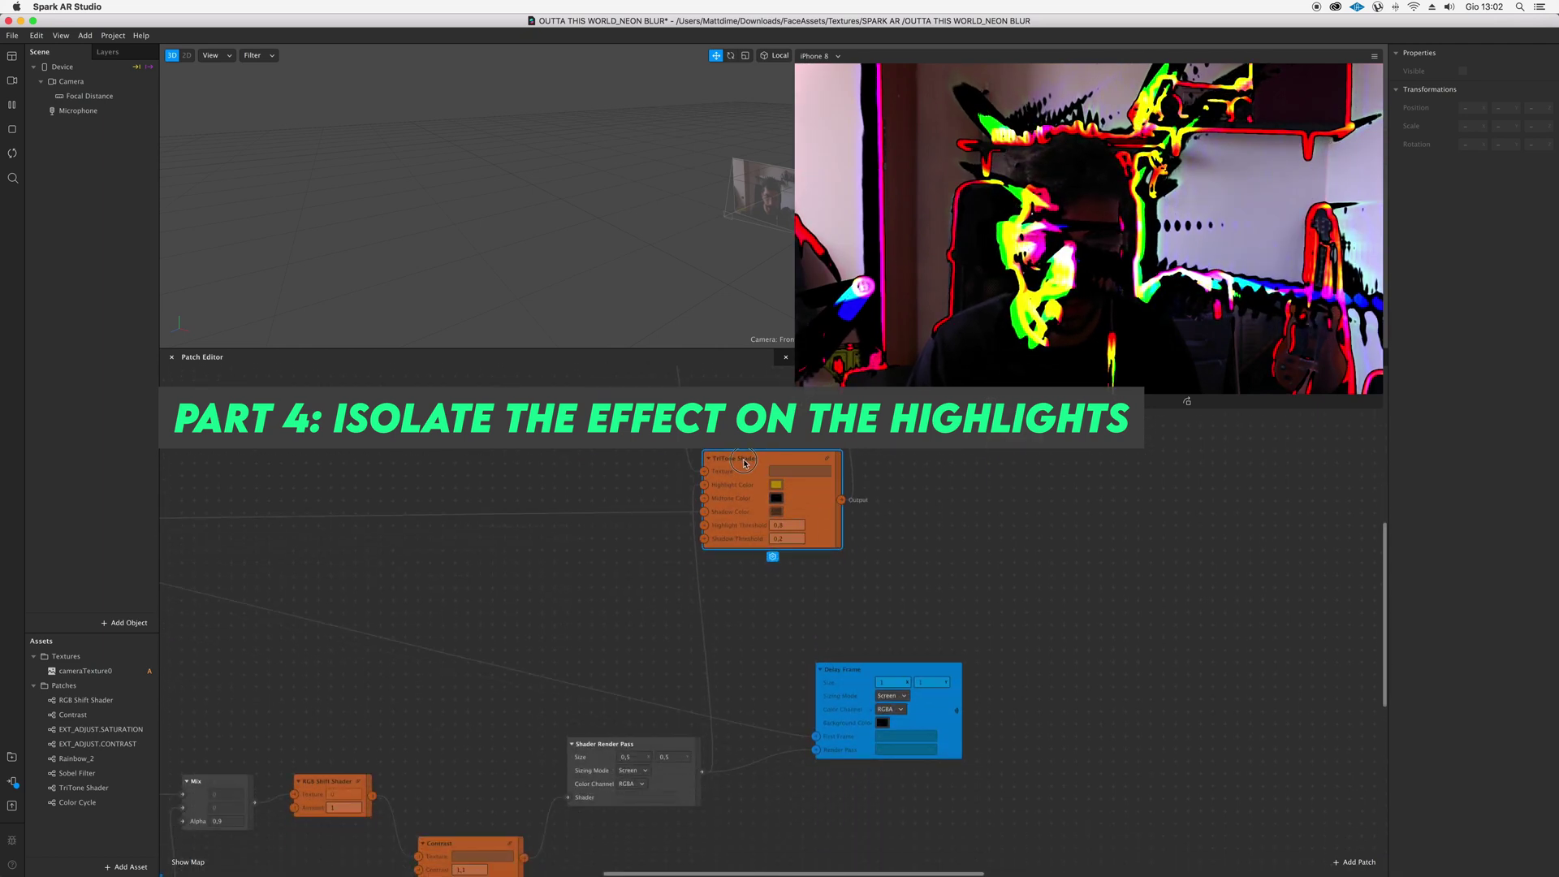
pyautogui.moveTo(745, 463)
pyautogui.mouseDown()
pyautogui.moveTo(715, 463)
pyautogui.moveTo(733, 463)
pyautogui.mouseUp()
pyautogui.scroll(-1, 696, 721)
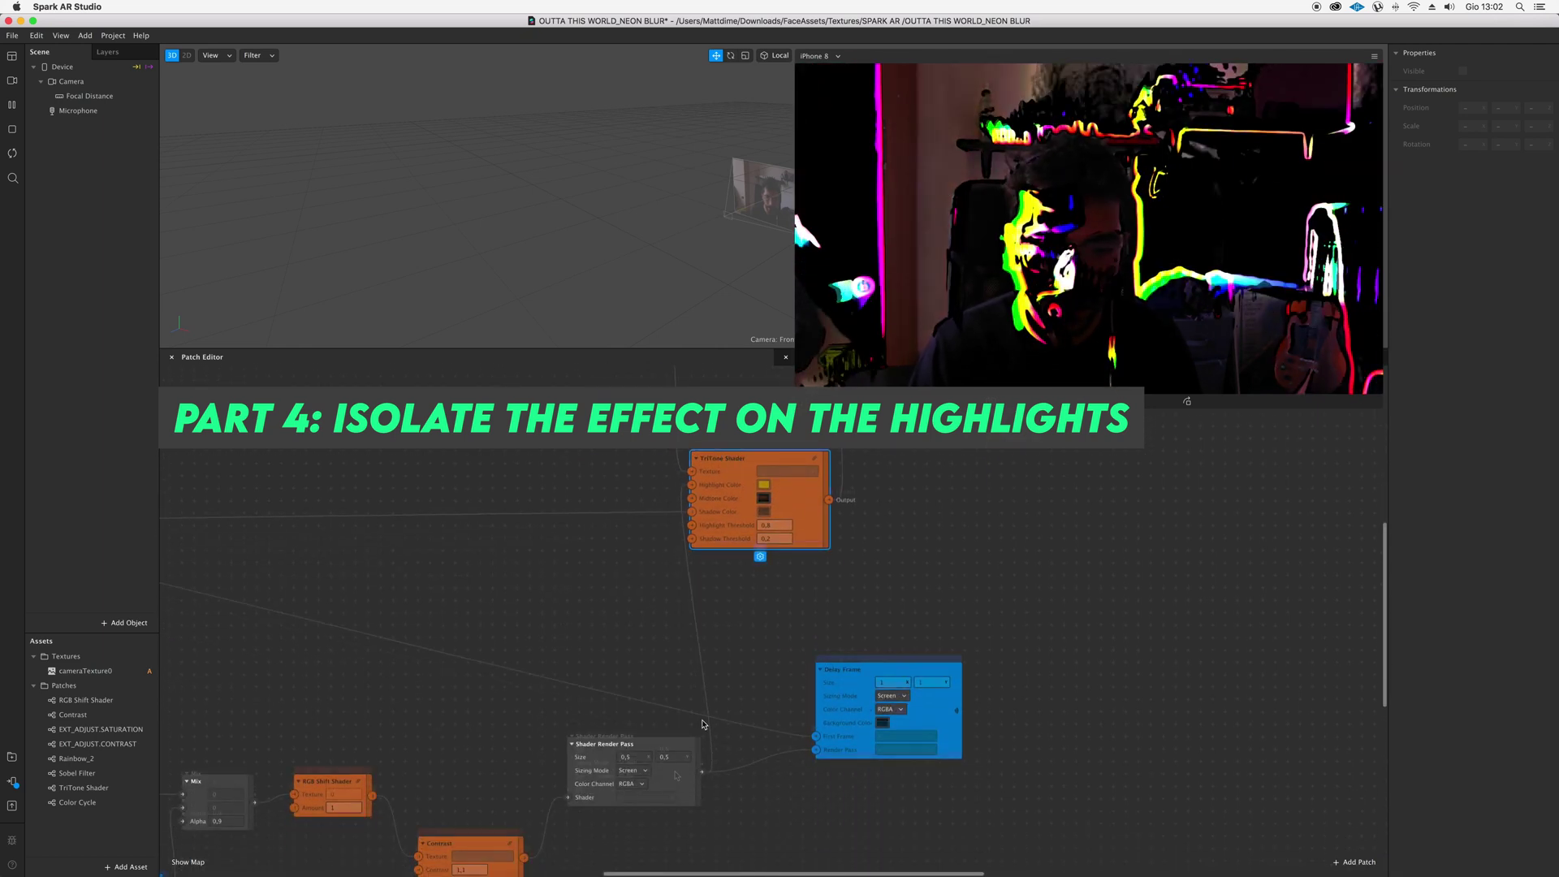
pyautogui.click(594, 739)
pyautogui.scroll(2, 664, 782)
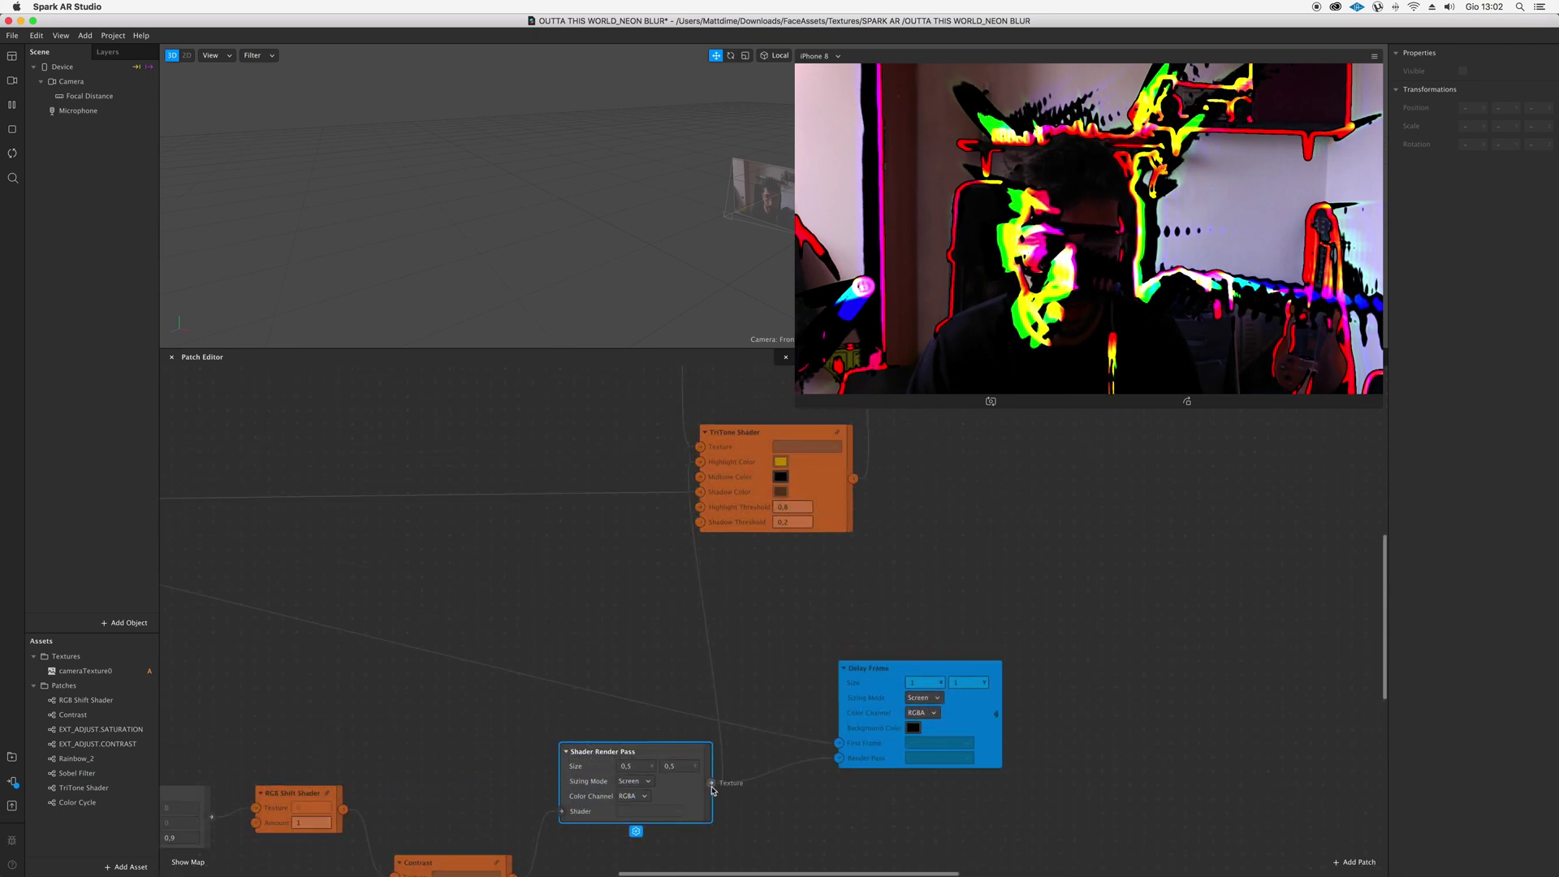
# Connect the Shader Render Pass texture output to TriTone Shader's Highlight Color input
pyautogui.moveTo(712, 782); pyautogui.dragTo(709, 528)
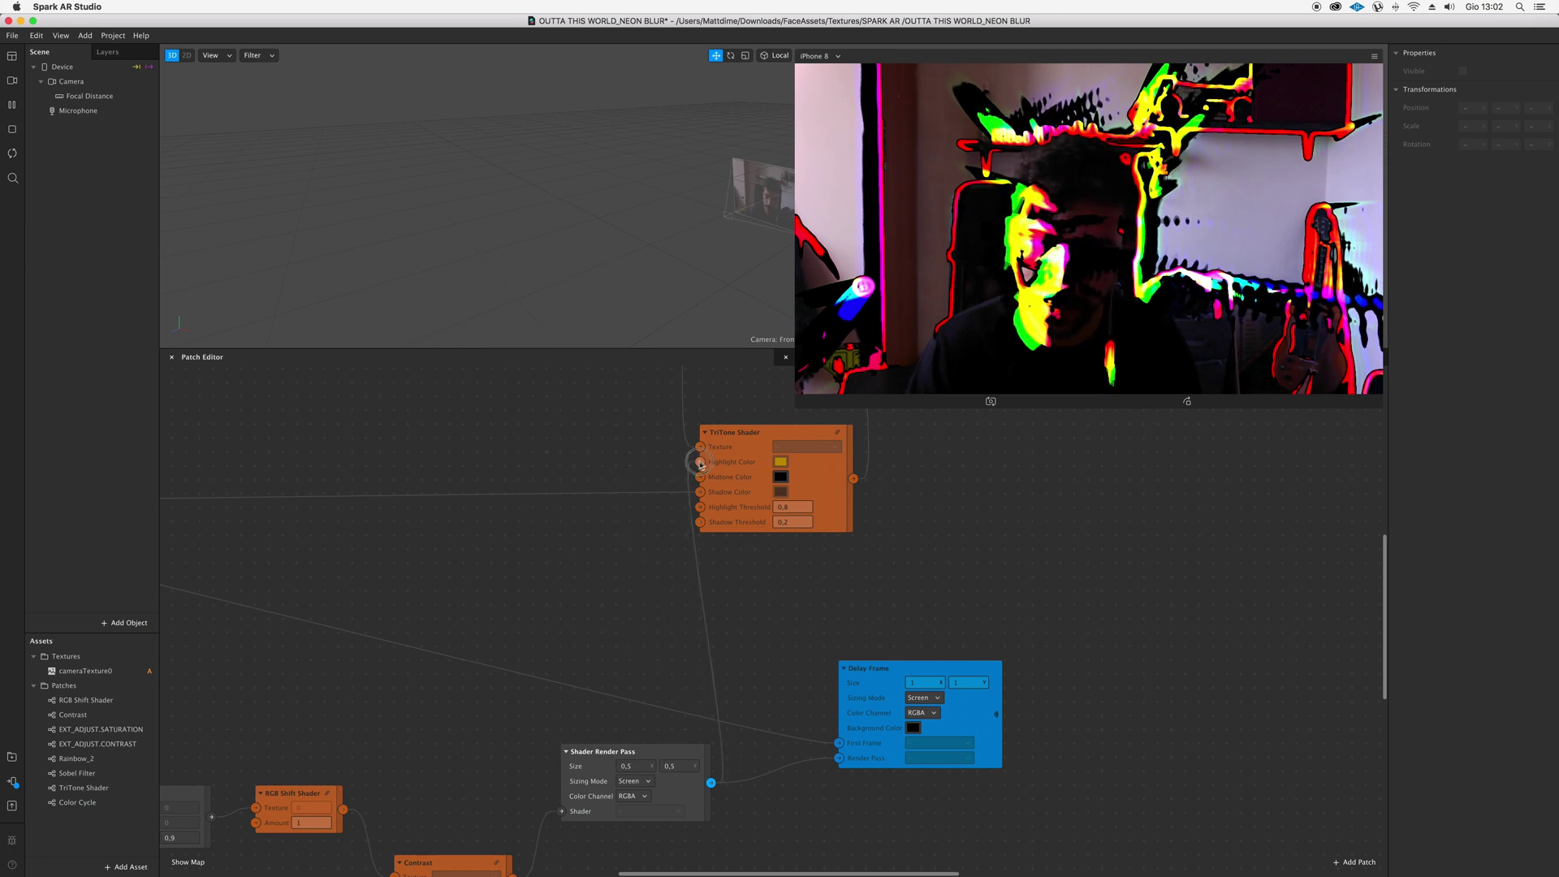
pyautogui.moveTo(700, 463); pyautogui.dragTo(712, 622)
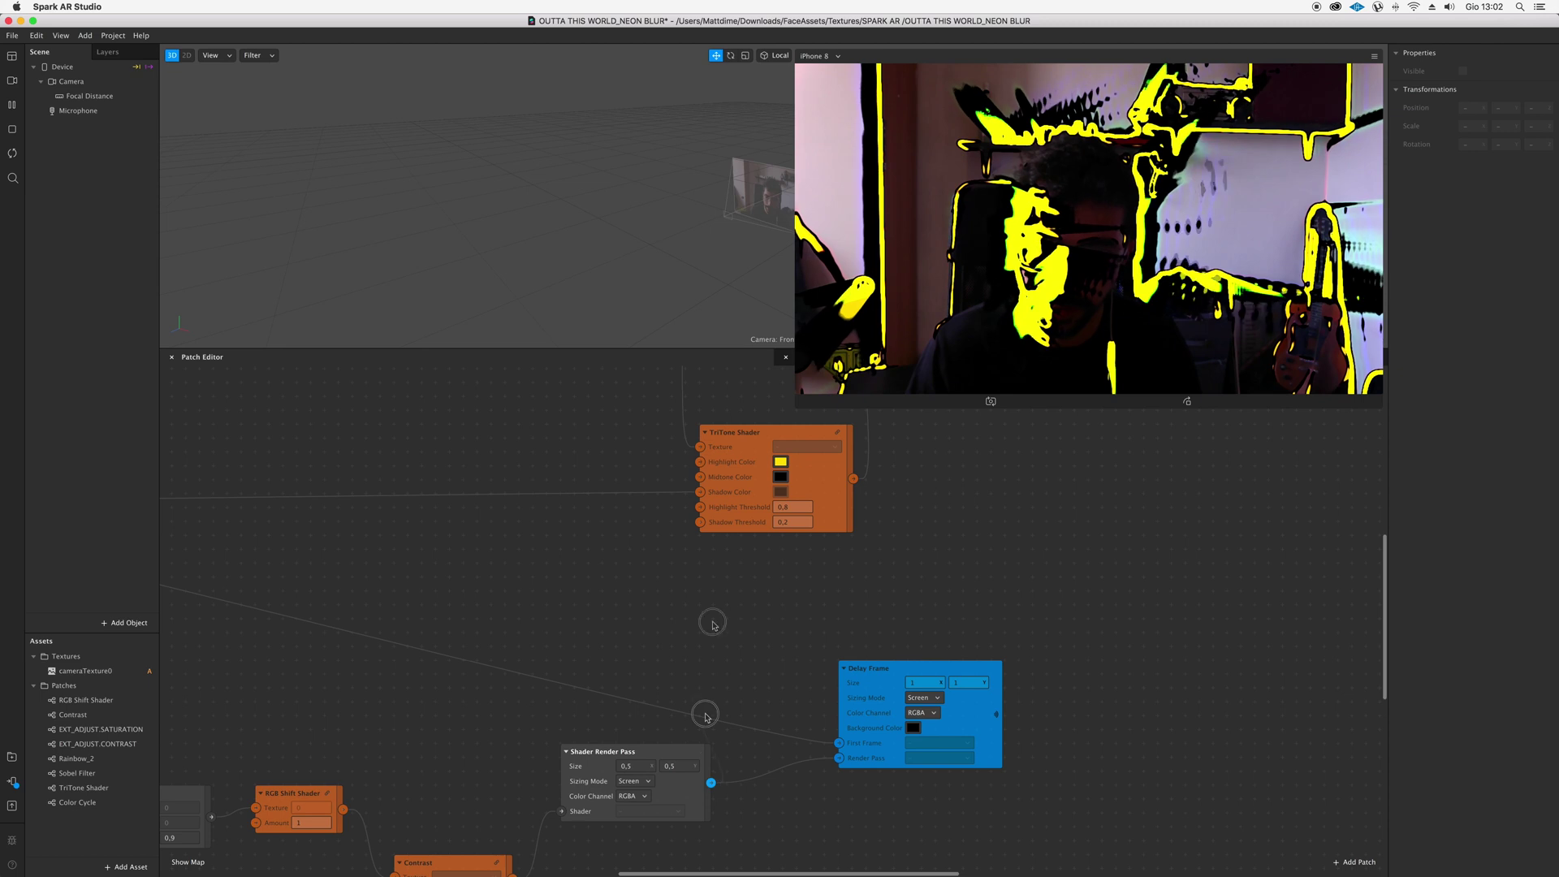
pyautogui.moveTo(710, 782); pyautogui.dragTo(722, 583)
pyautogui.moveTo(700, 463); pyautogui.dragTo(700, 463)
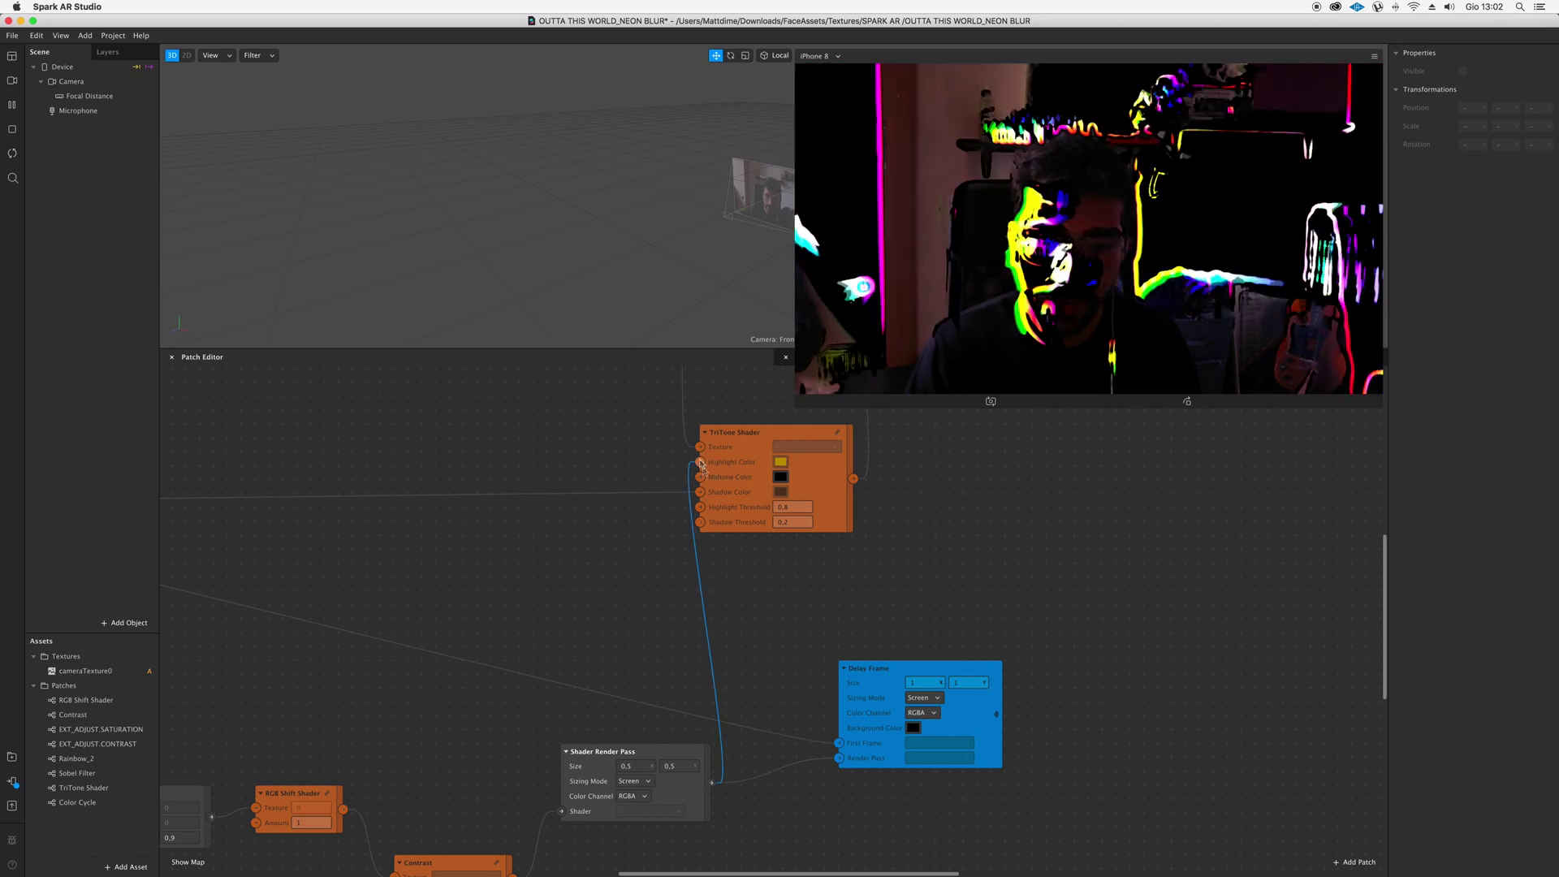
pyautogui.scroll(5, 1131, 544)
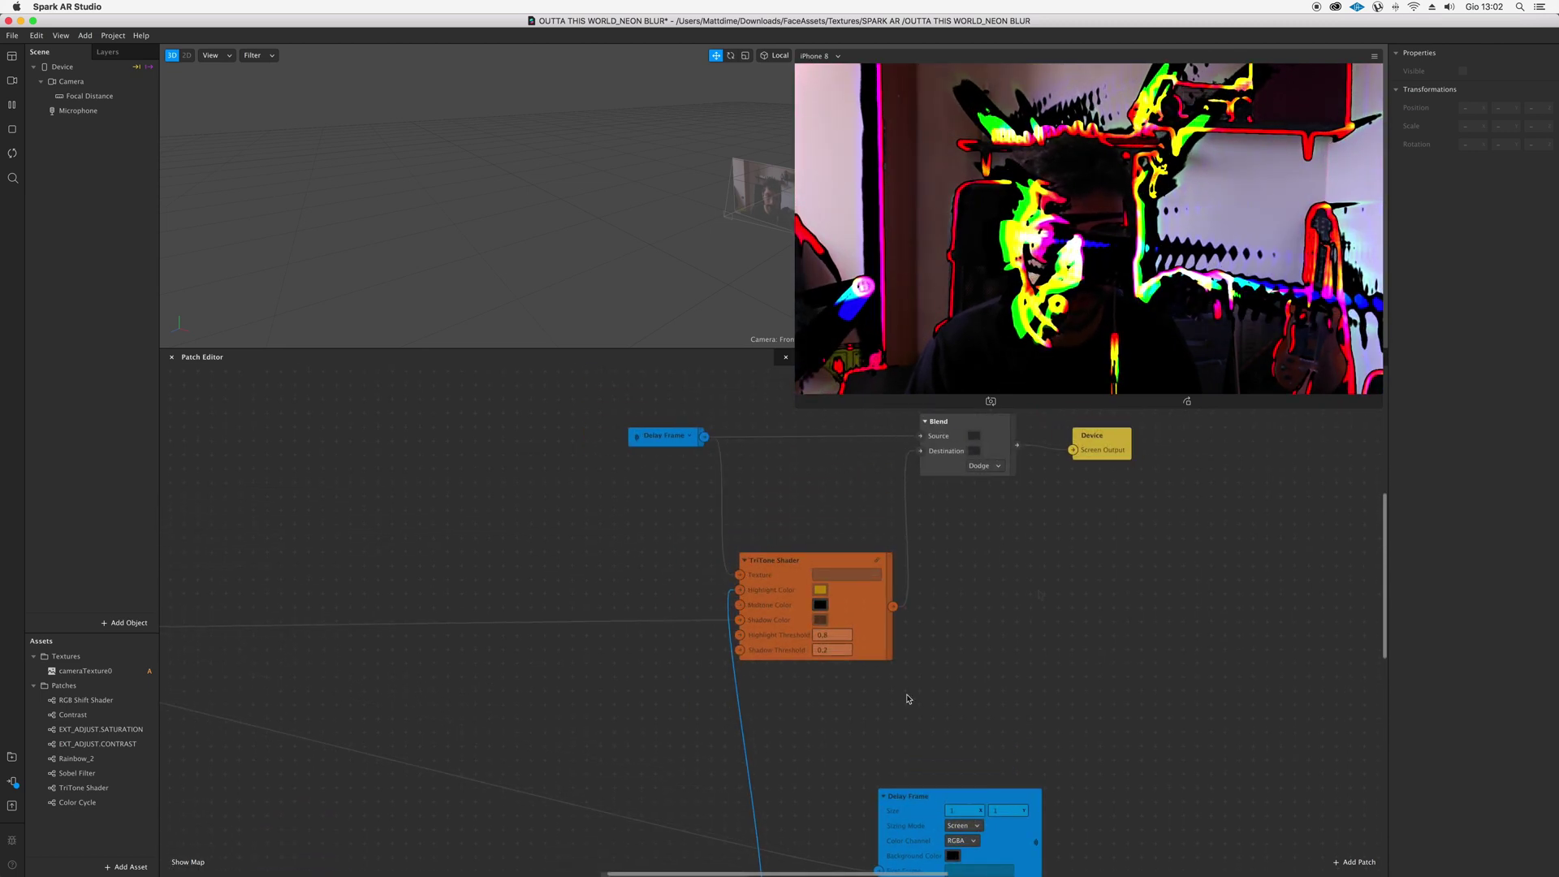
pyautogui.scroll(1, 1102, 498)
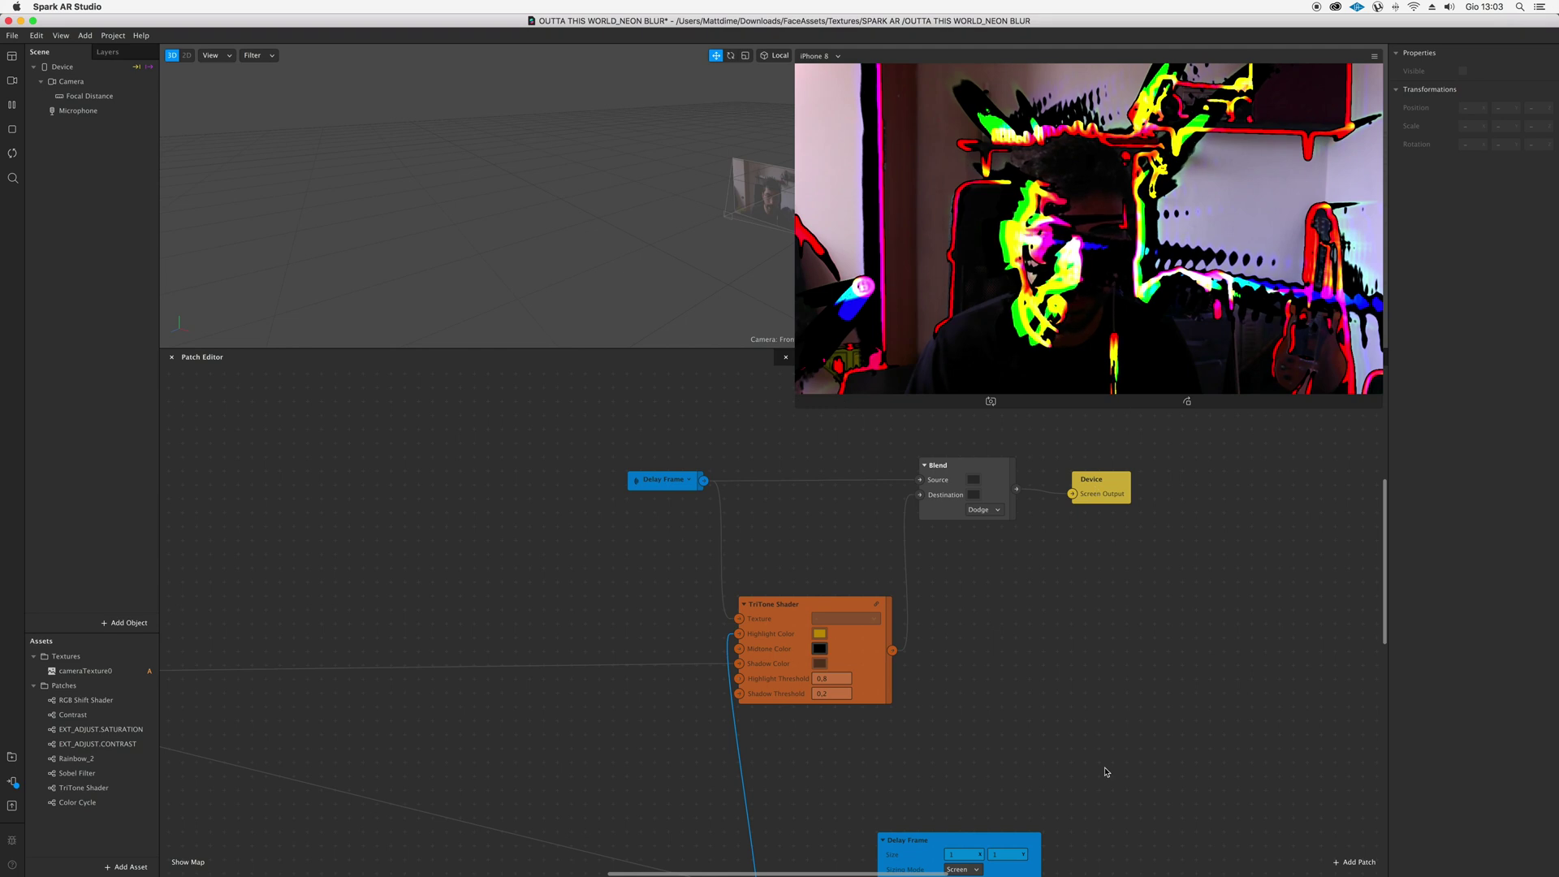
pyautogui.scroll(1, 1104, 772)
pyautogui.moveTo(1114, 513); pyautogui.dragTo(1162, 525)
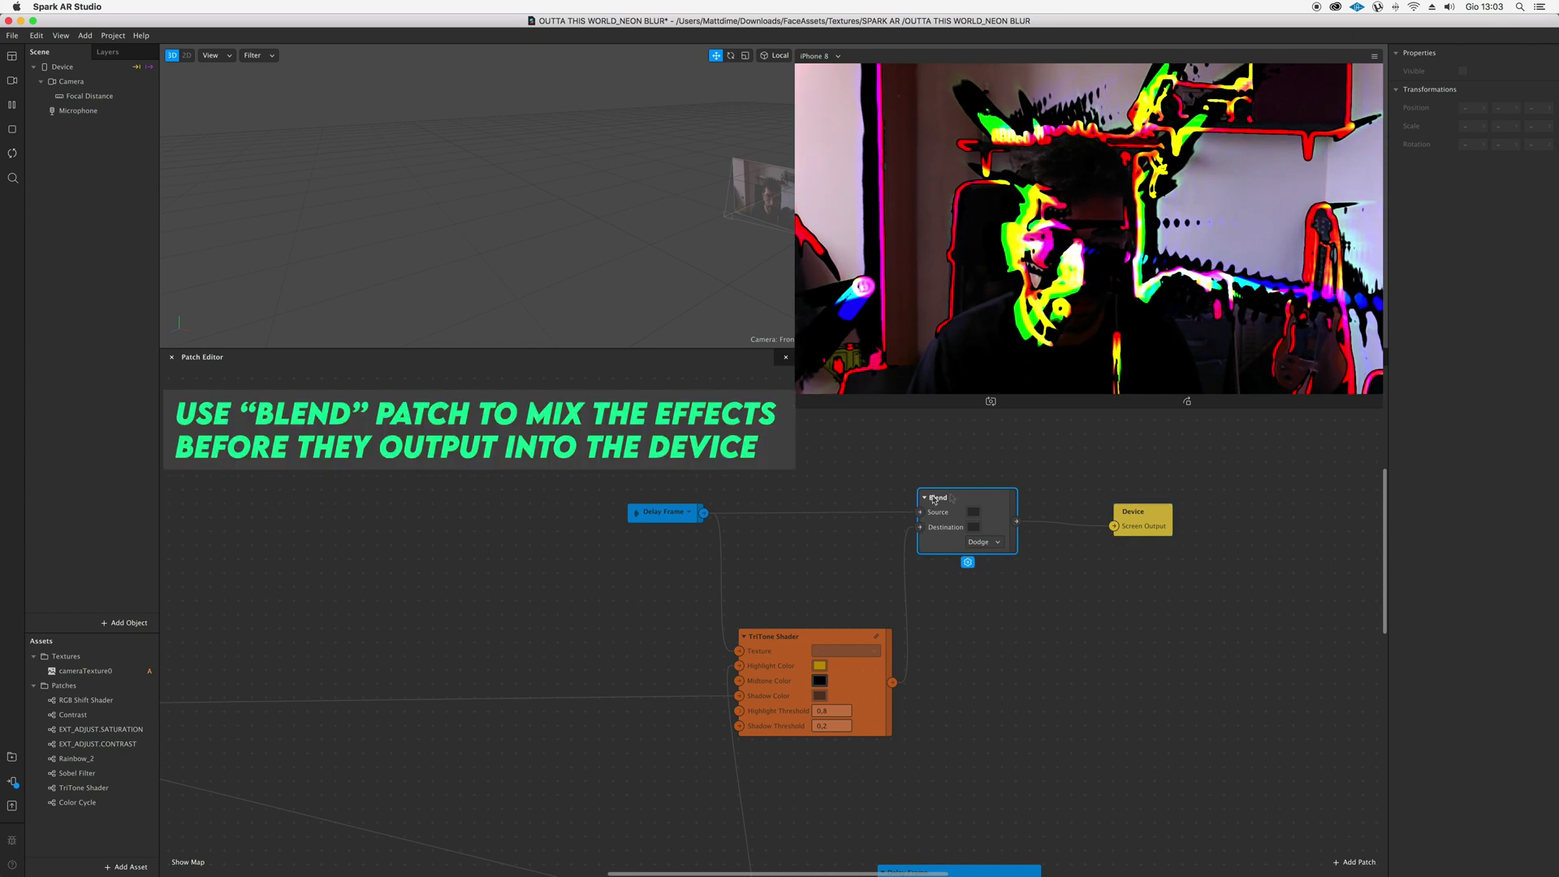
# Try the Blend node's Subtract, Difference, Multiply and PlusDarker modes
pyautogui.scroll(3, 986, 521)
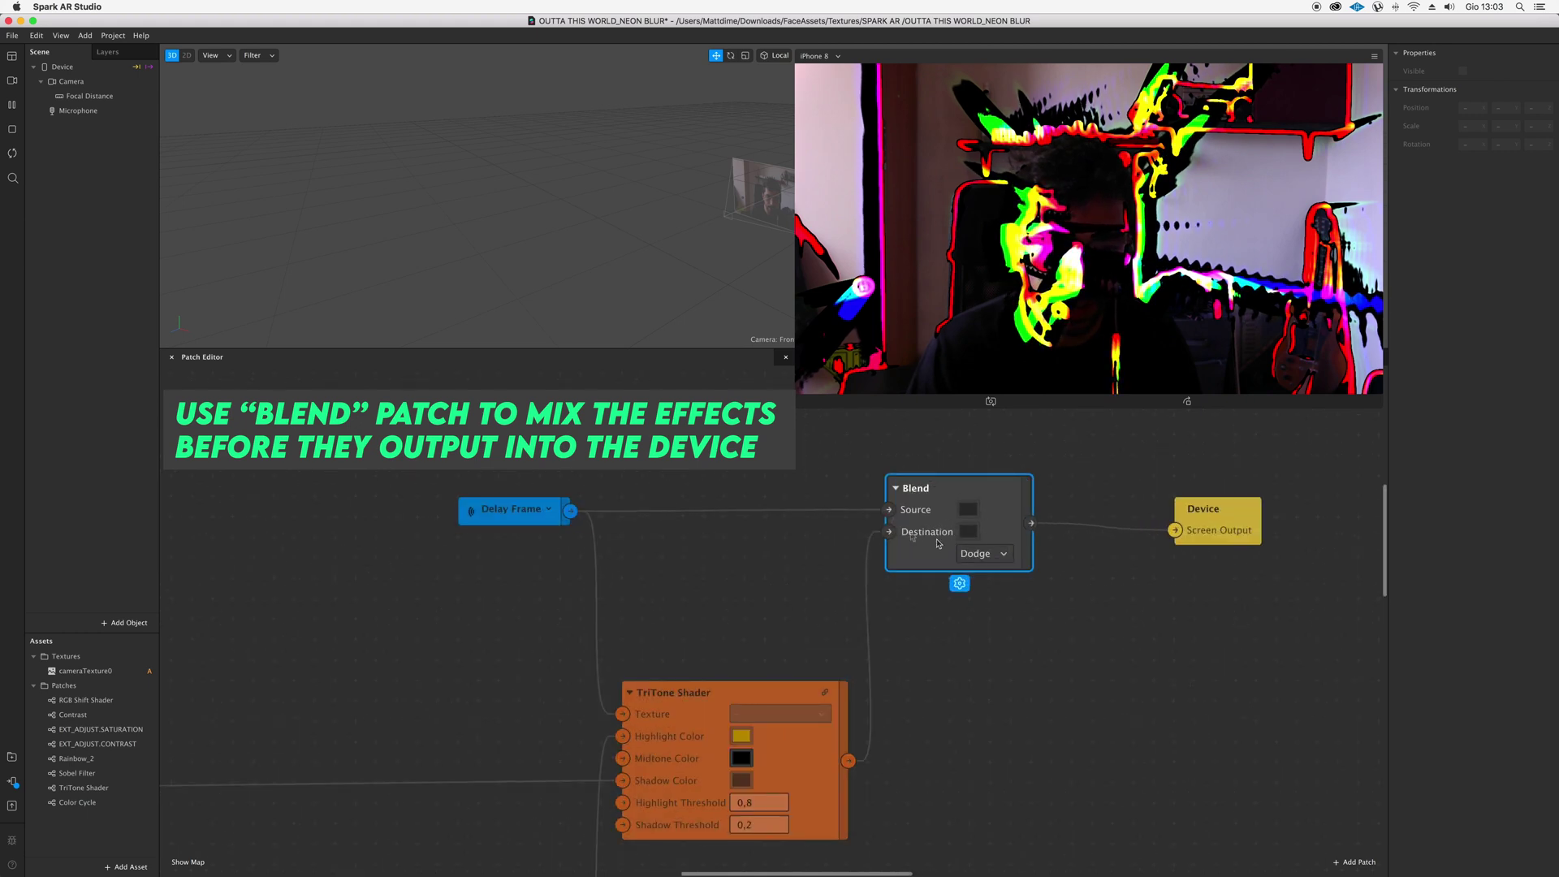
pyautogui.click(1004, 557)
pyautogui.click(996, 542)
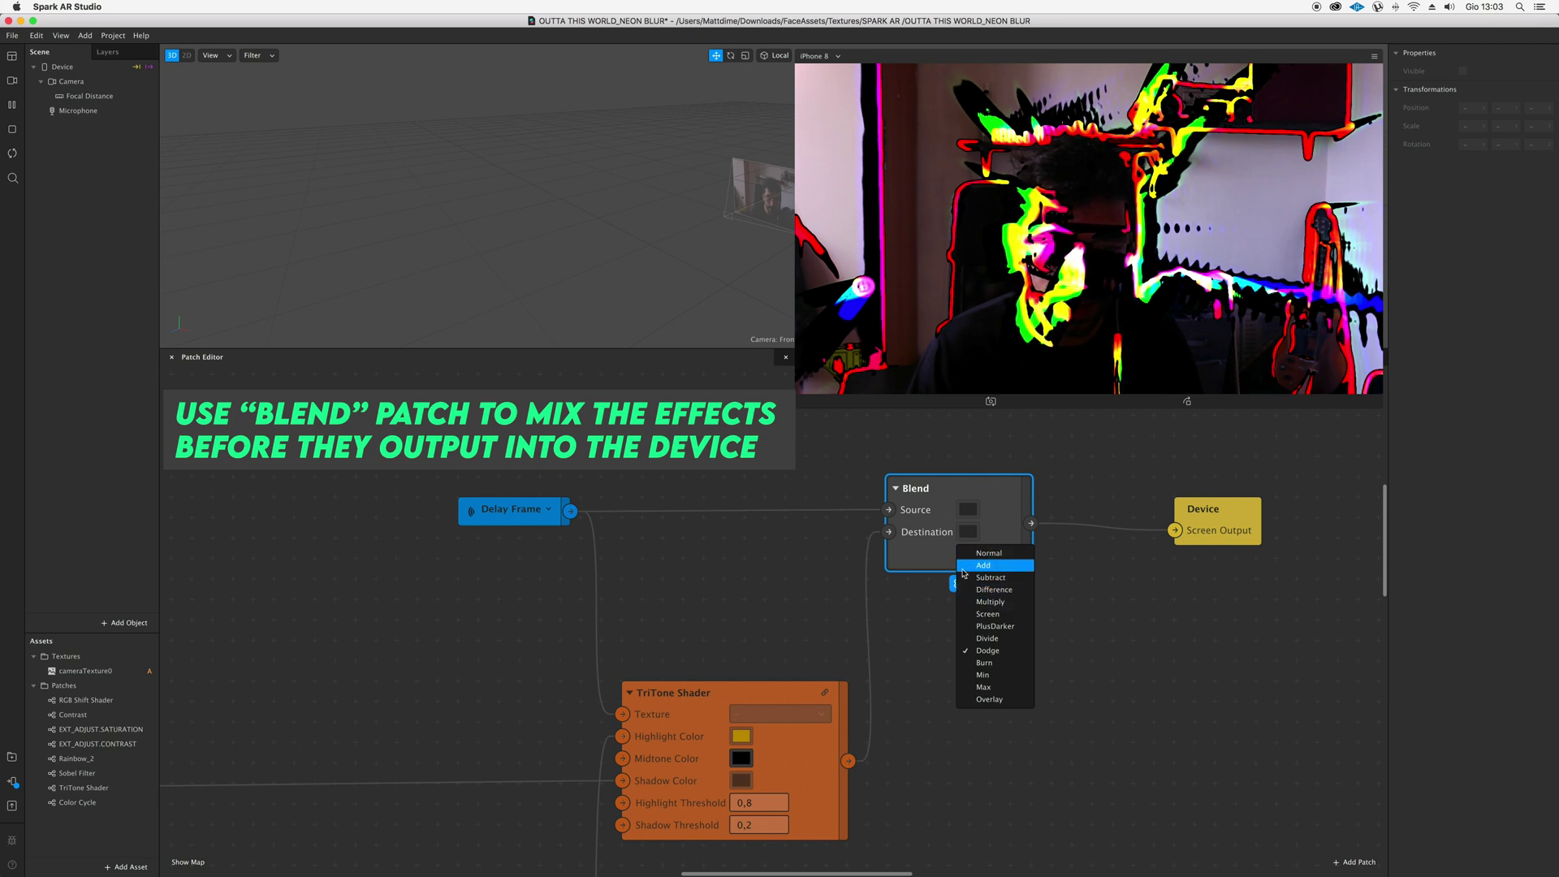
pyautogui.click(995, 578)
pyautogui.click(997, 546)
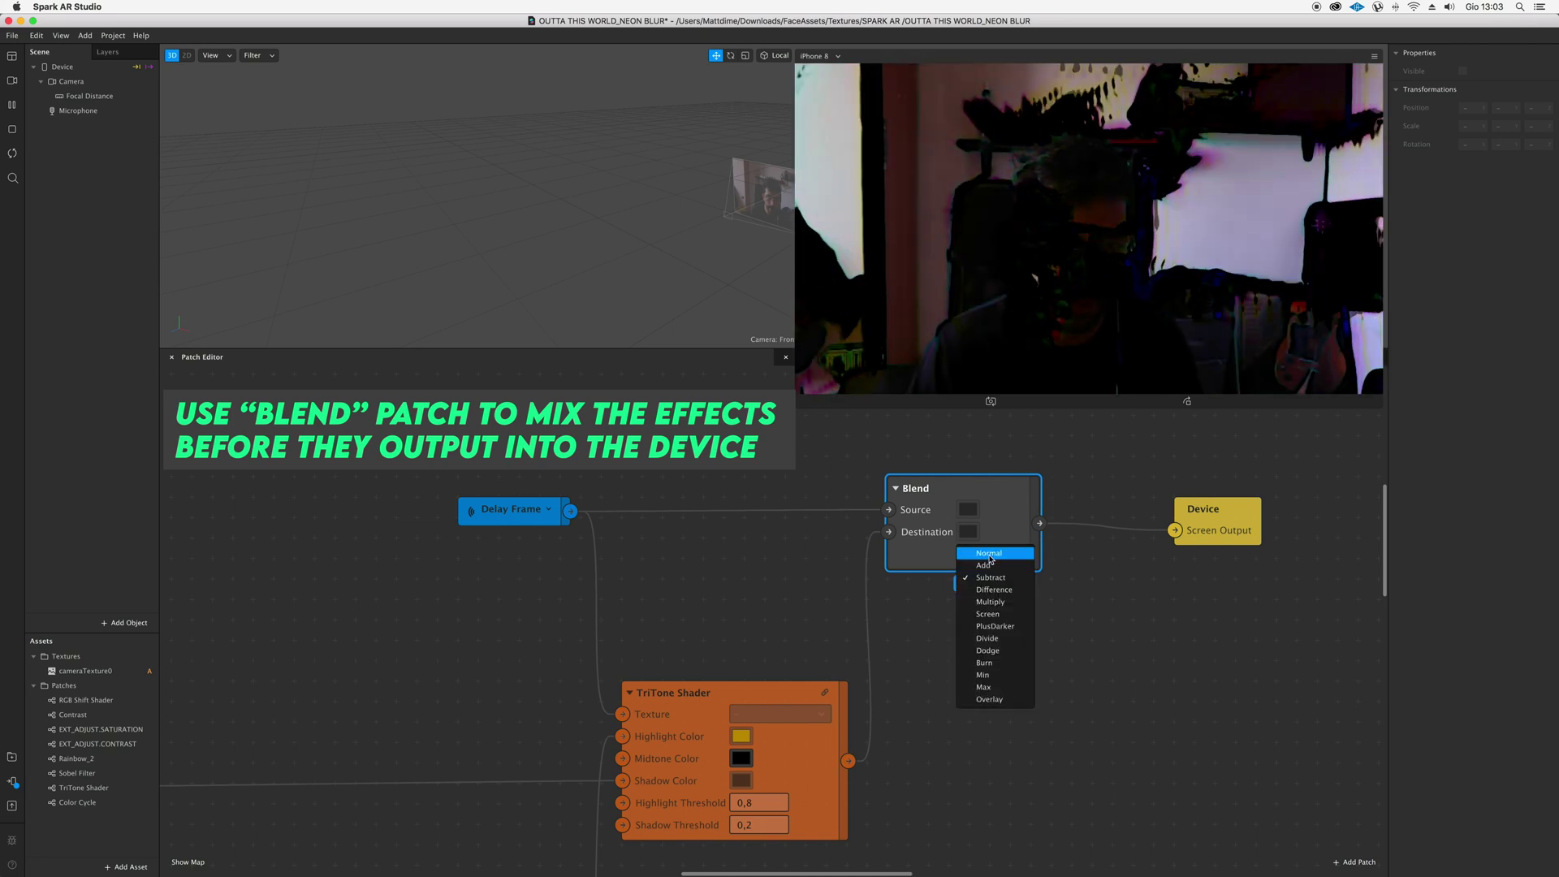
pyautogui.click(997, 590)
pyautogui.click(998, 546)
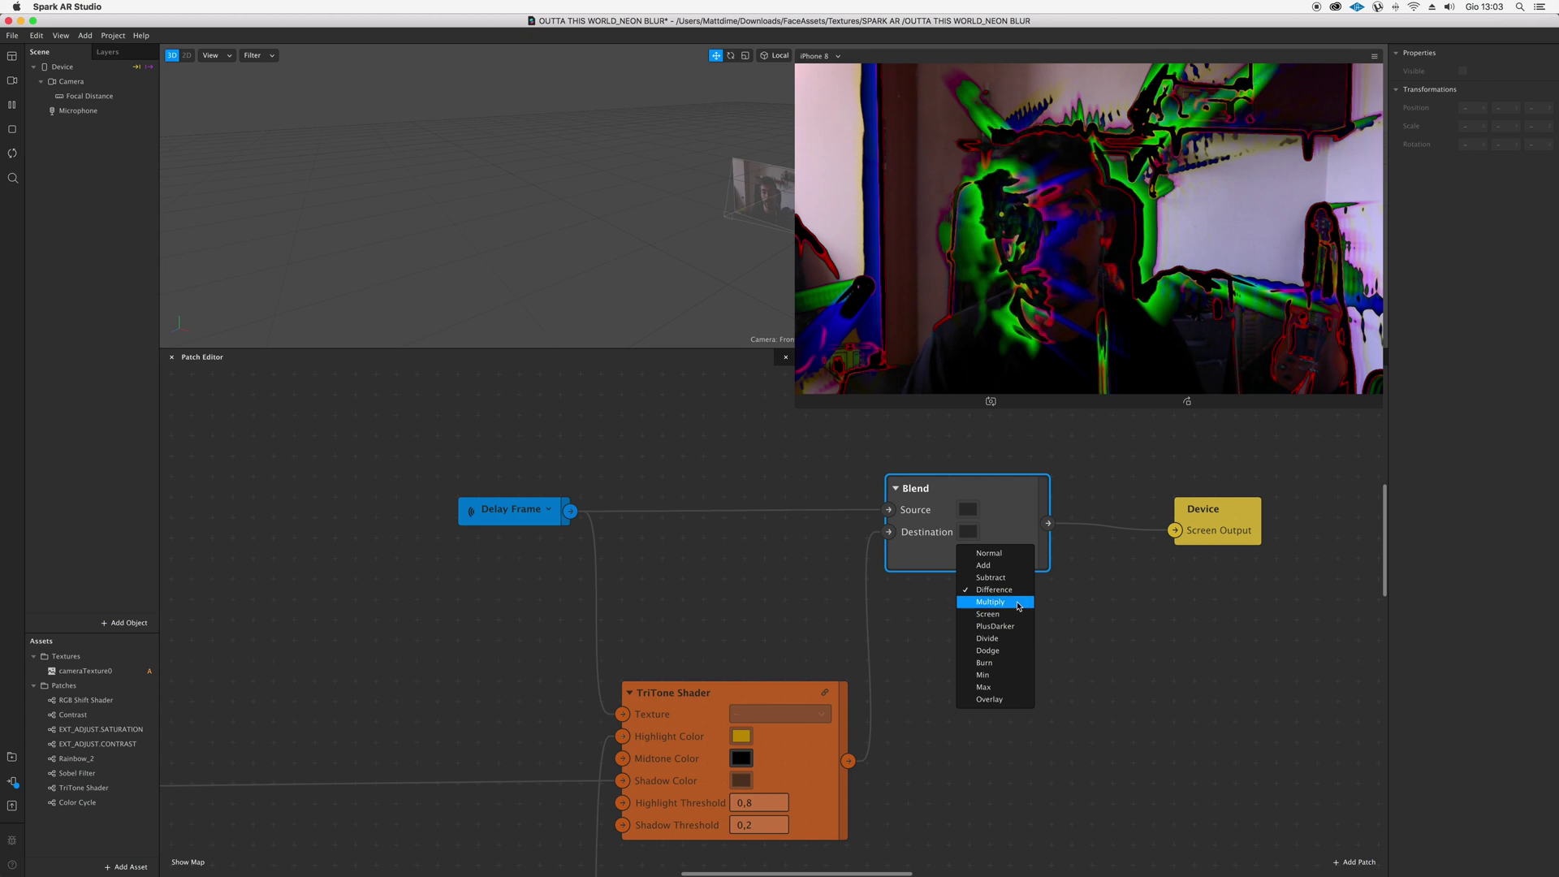
pyautogui.click(1017, 603)
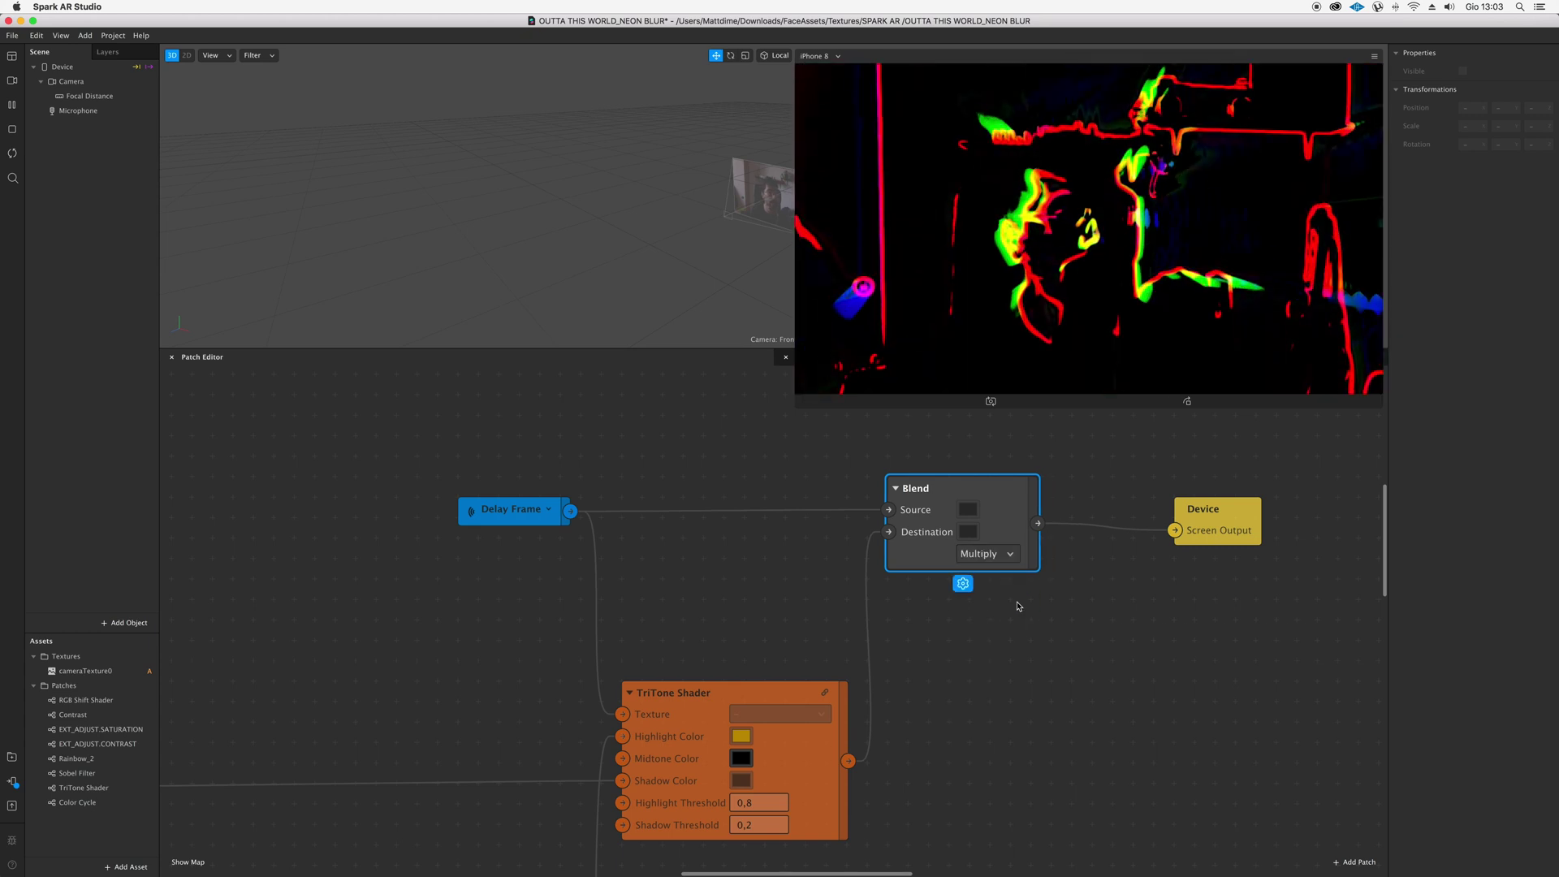
pyautogui.click(994, 555)
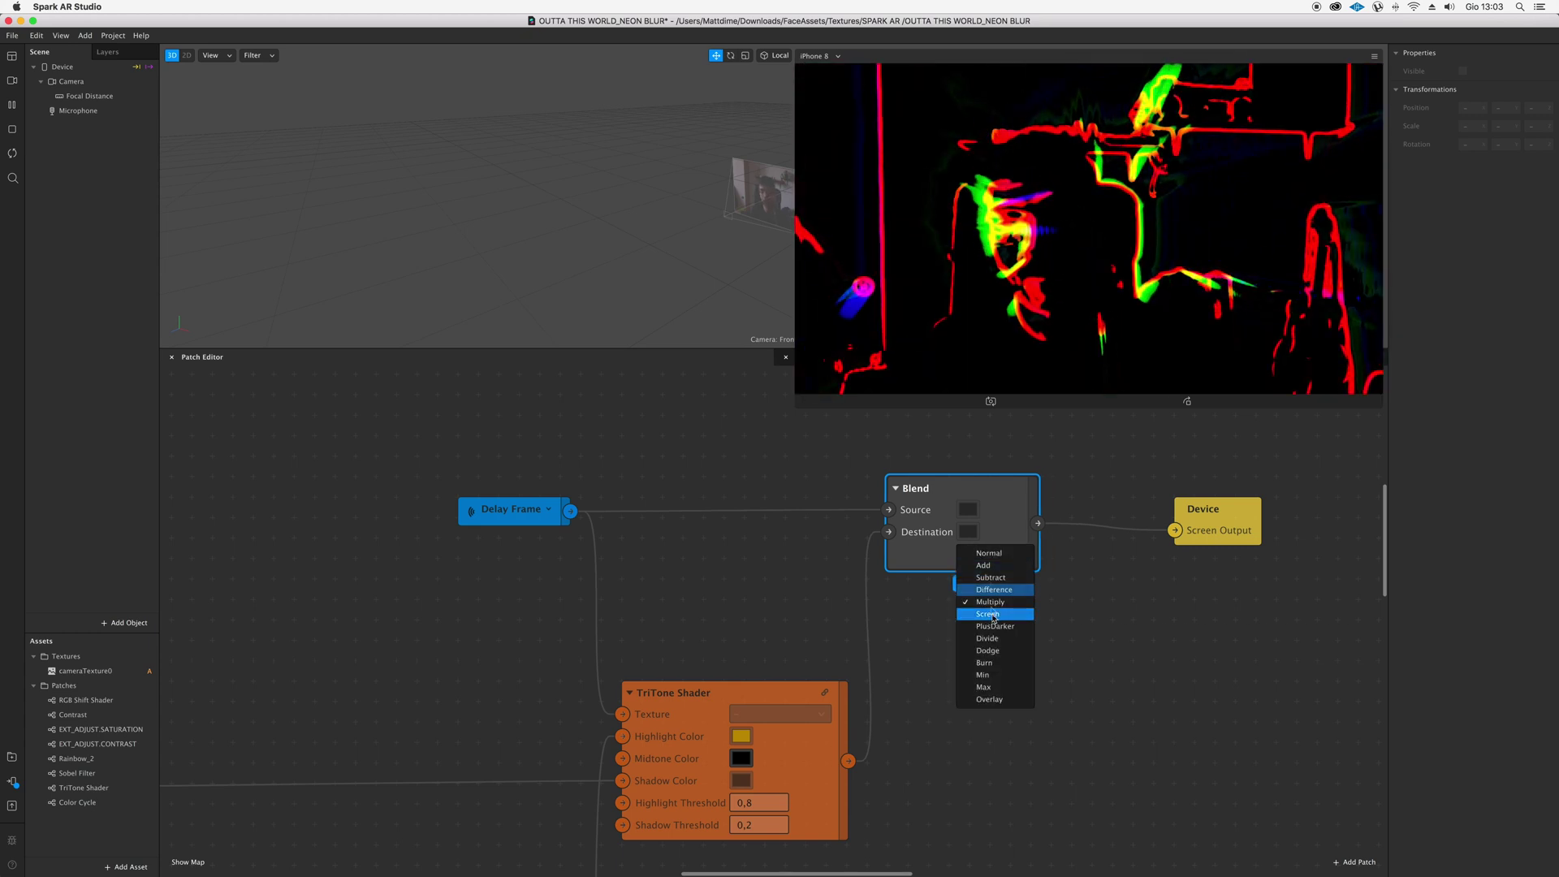
pyautogui.click(997, 626)
# Test Burn, Max and Overlay on the Blend node, then settle on Add
pyautogui.click(986, 560)
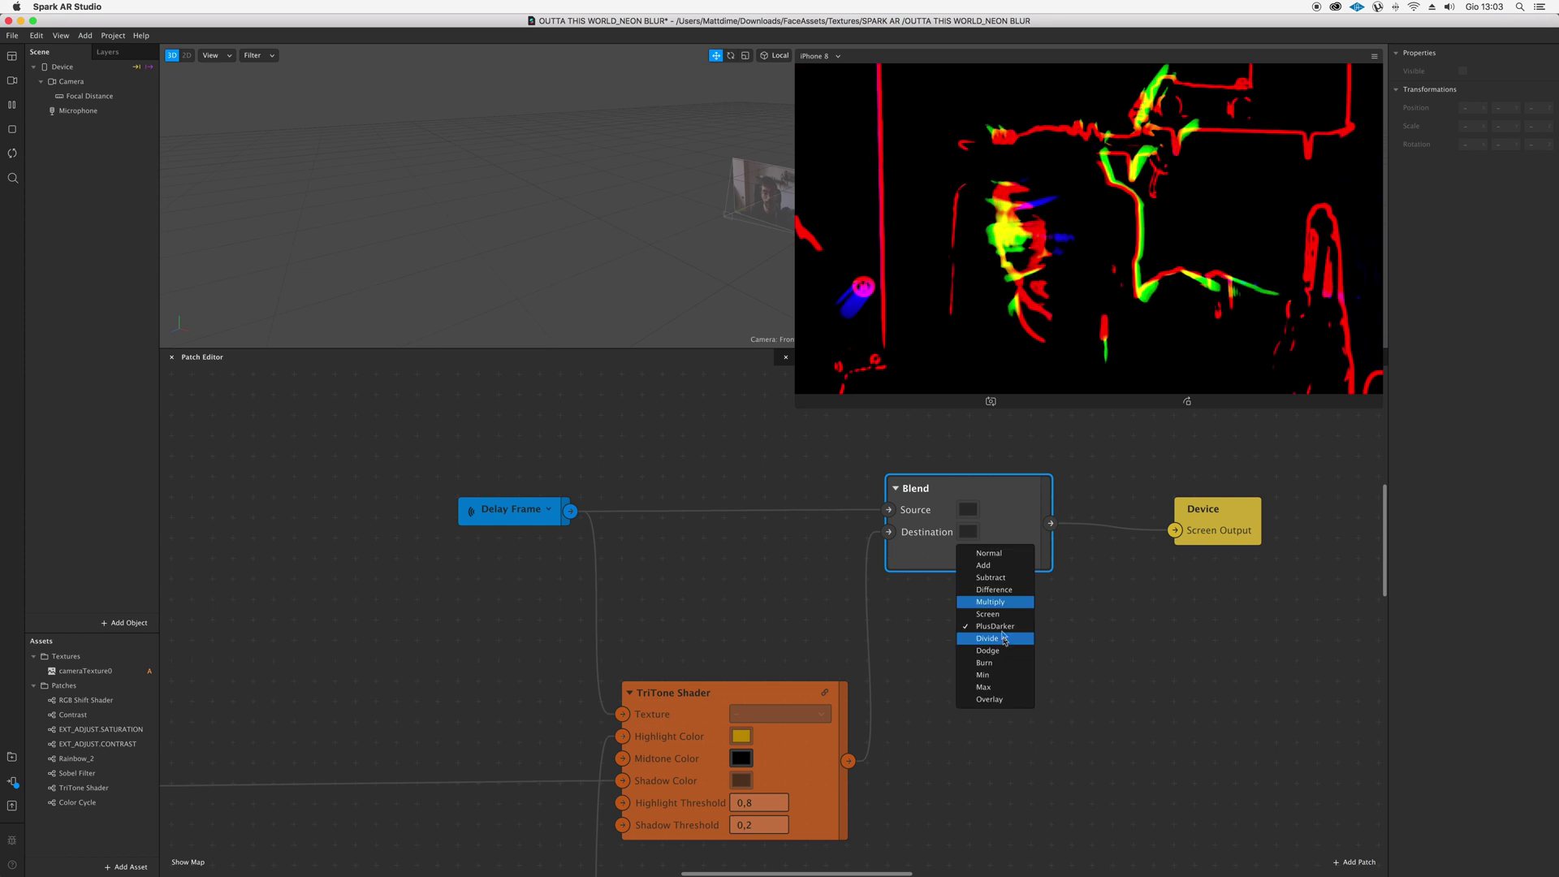
pyautogui.click(992, 669)
pyautogui.click(984, 555)
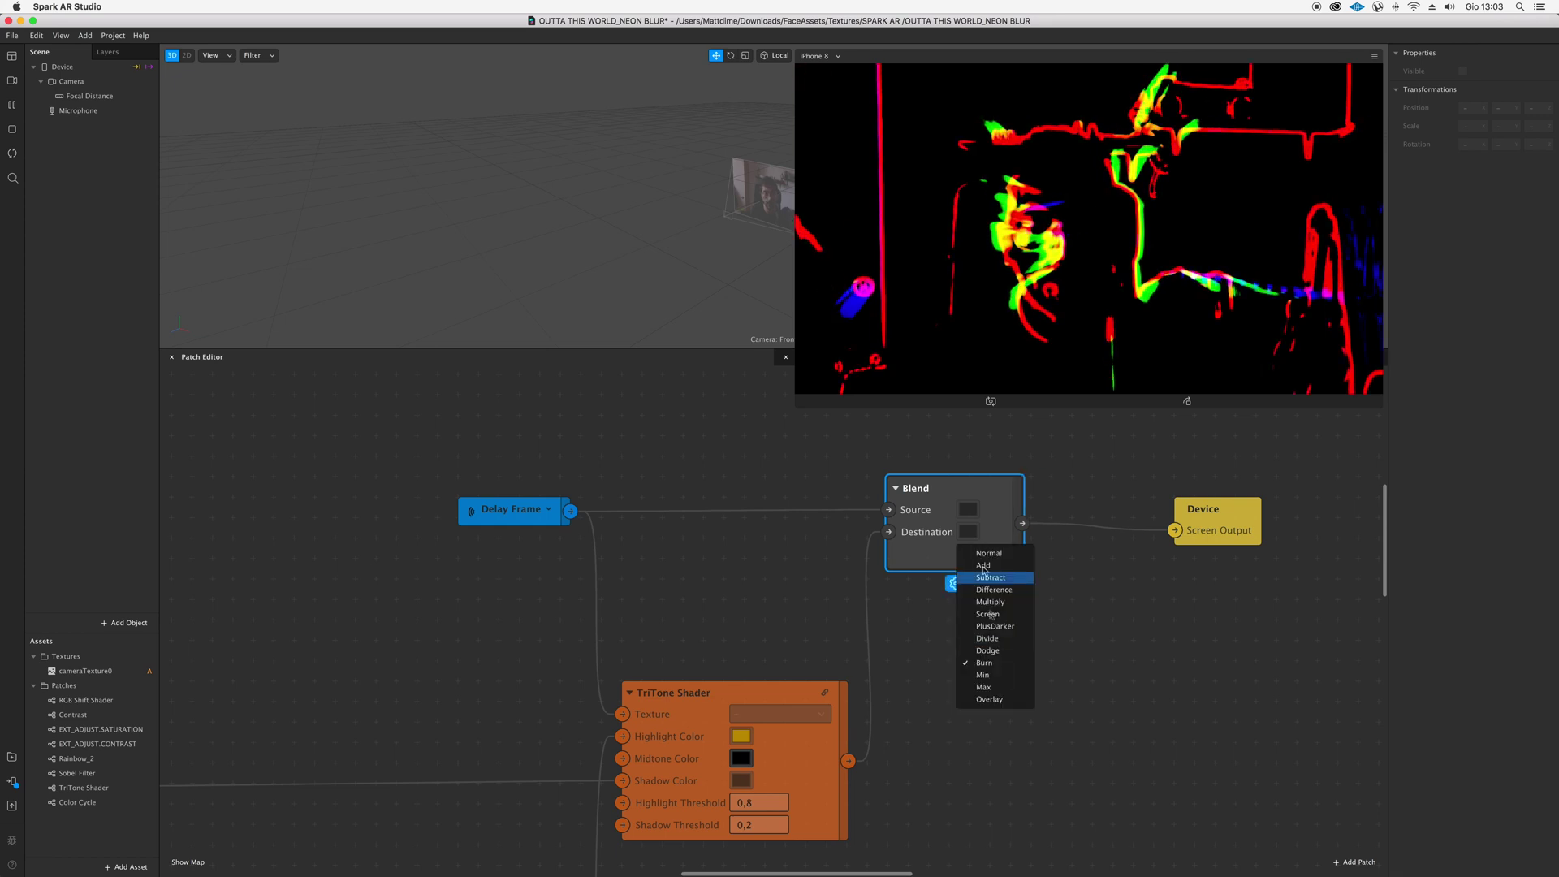
pyautogui.click(991, 687)
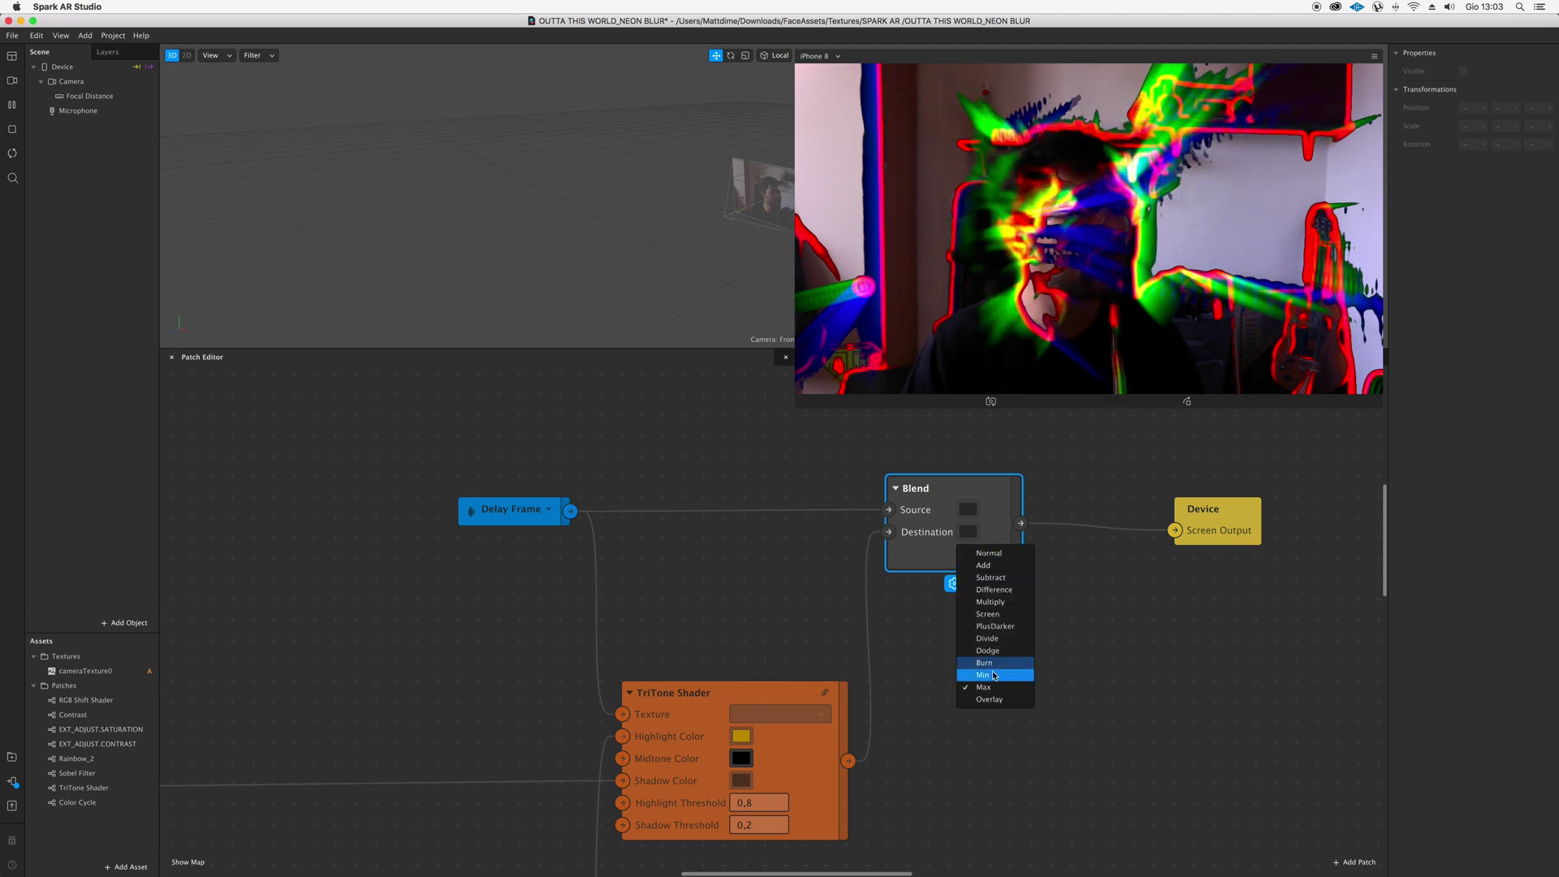
pyautogui.click(989, 698)
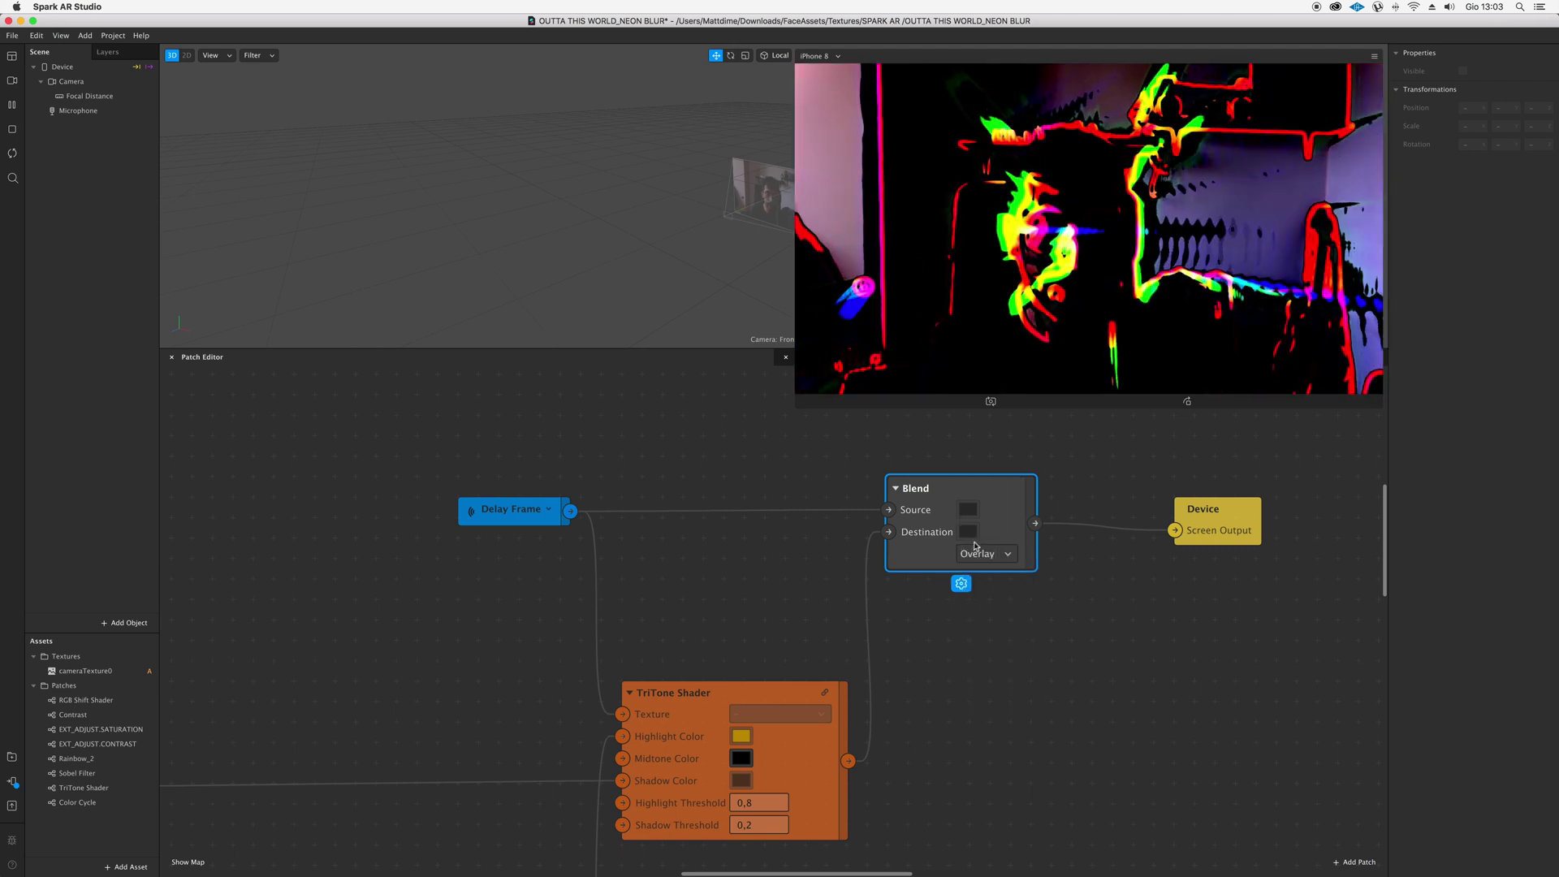
pyautogui.click(976, 551)
pyautogui.click(997, 572)
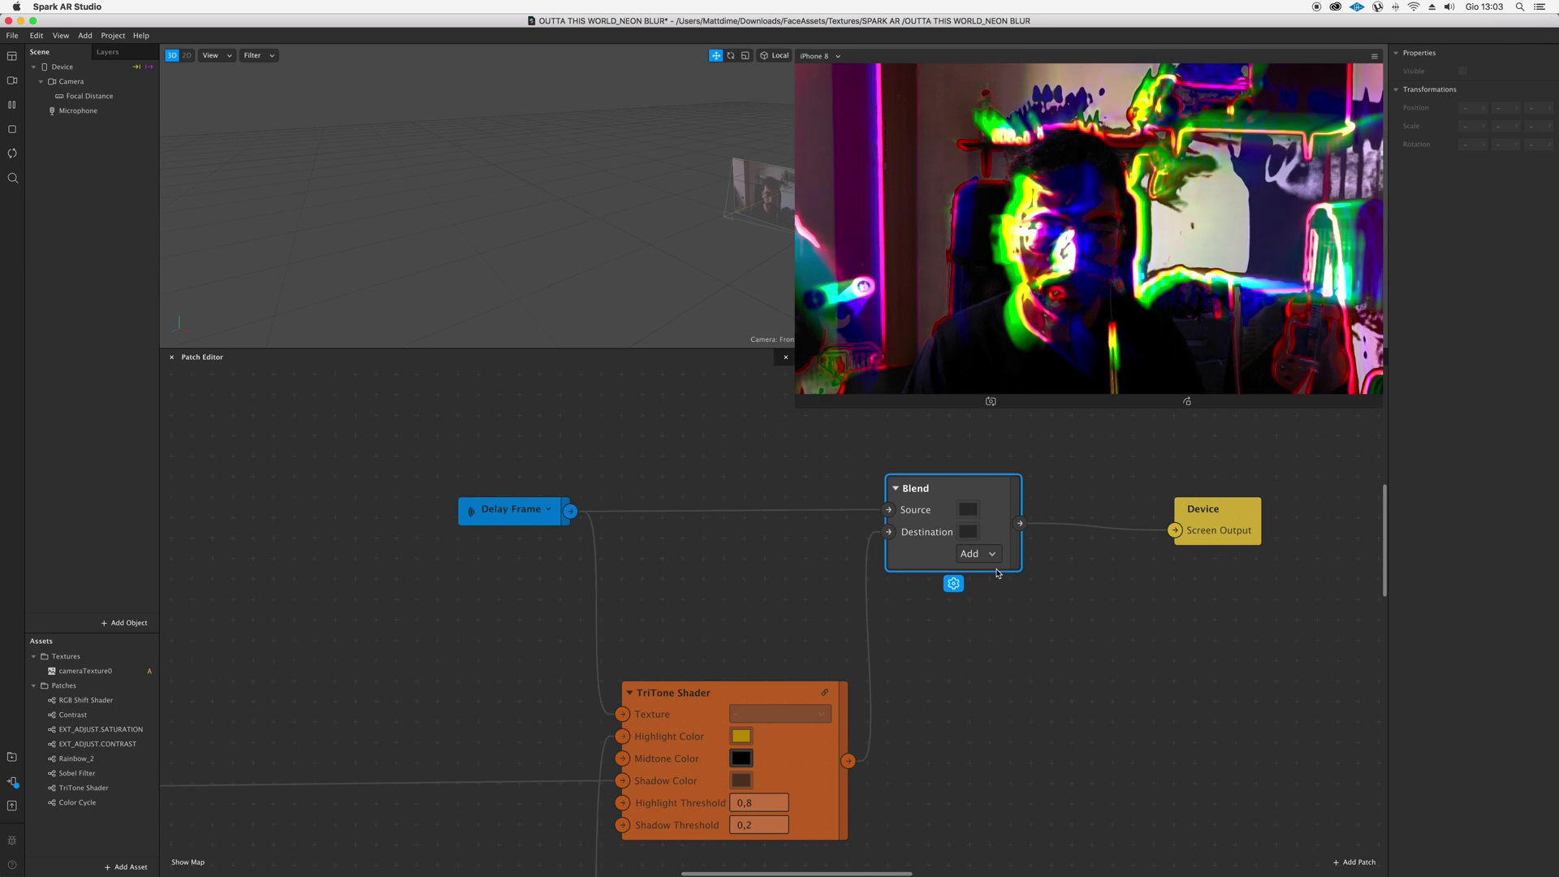
pyautogui.hscroll(-5, 997, 573)
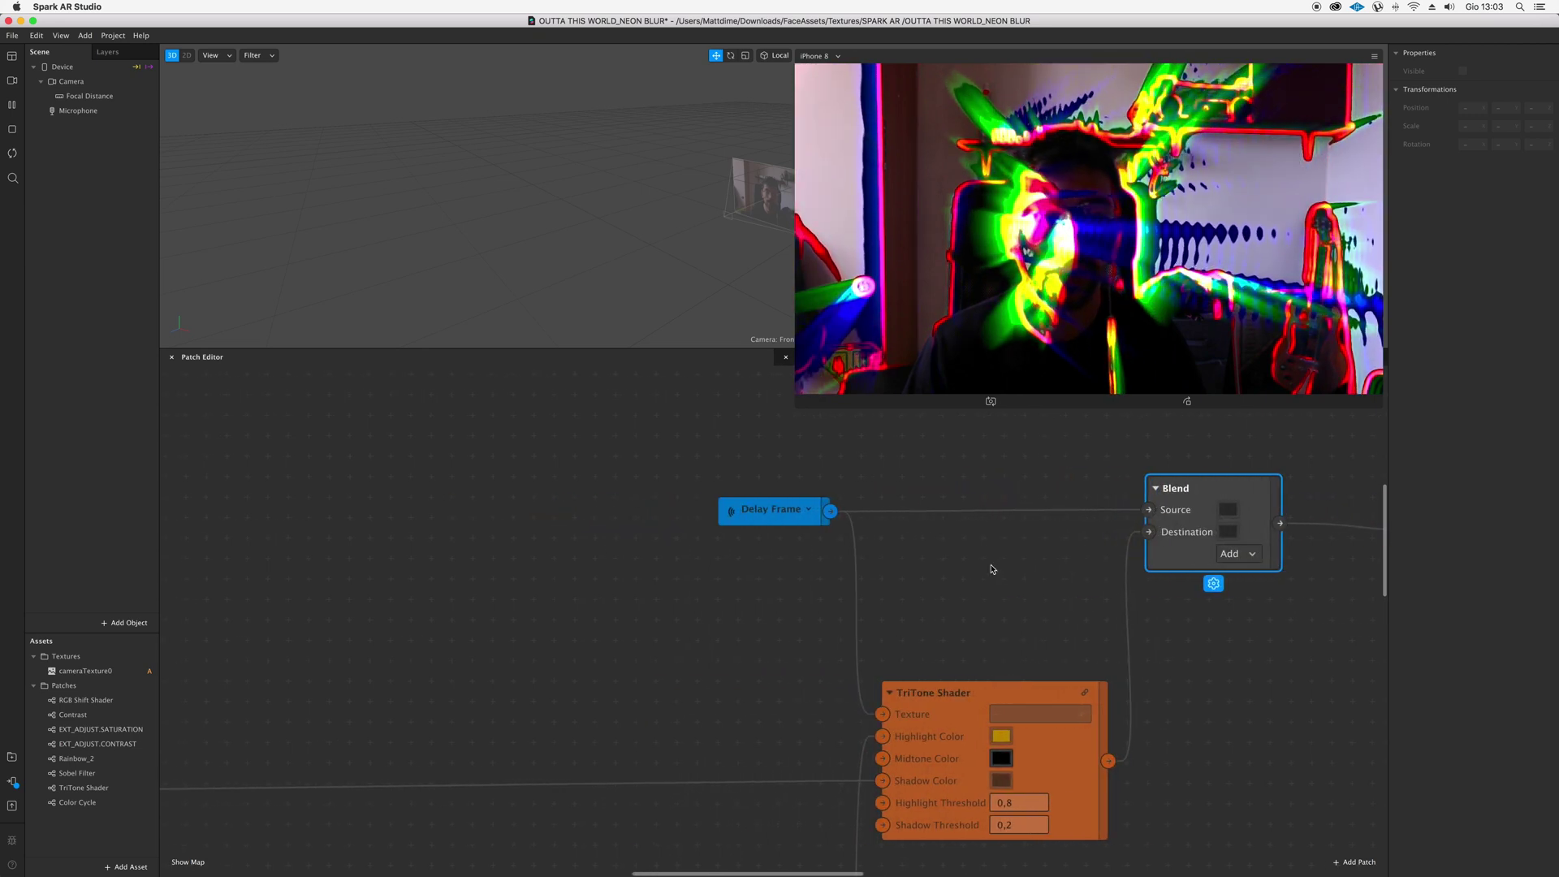
pyautogui.hscroll(3, 992, 569)
pyautogui.scroll(-5, 715, 633)
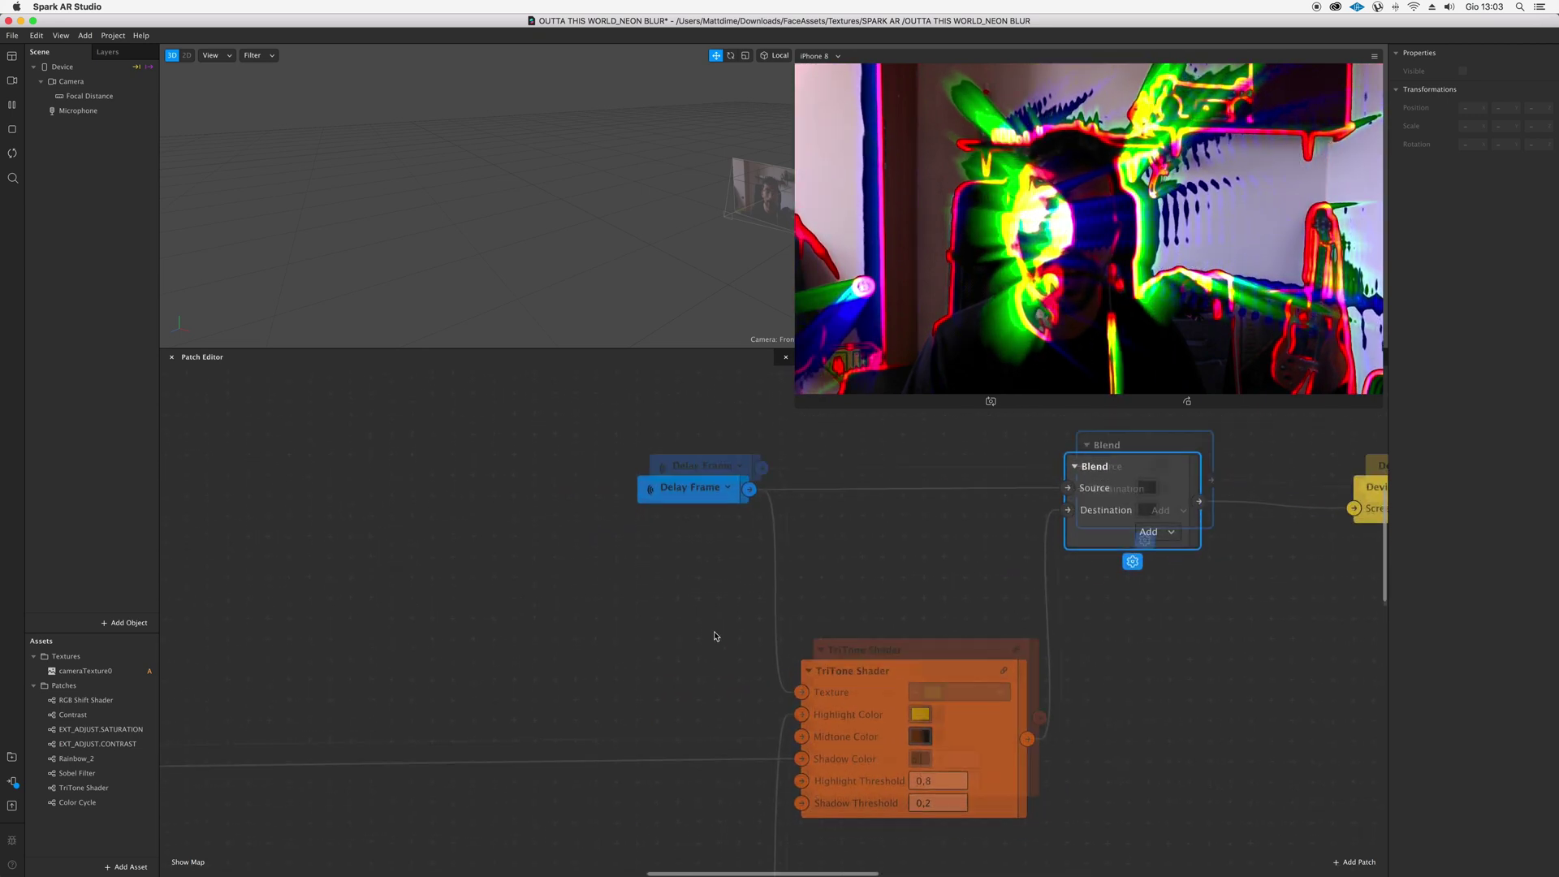
pyautogui.scroll(2, 724, 633)
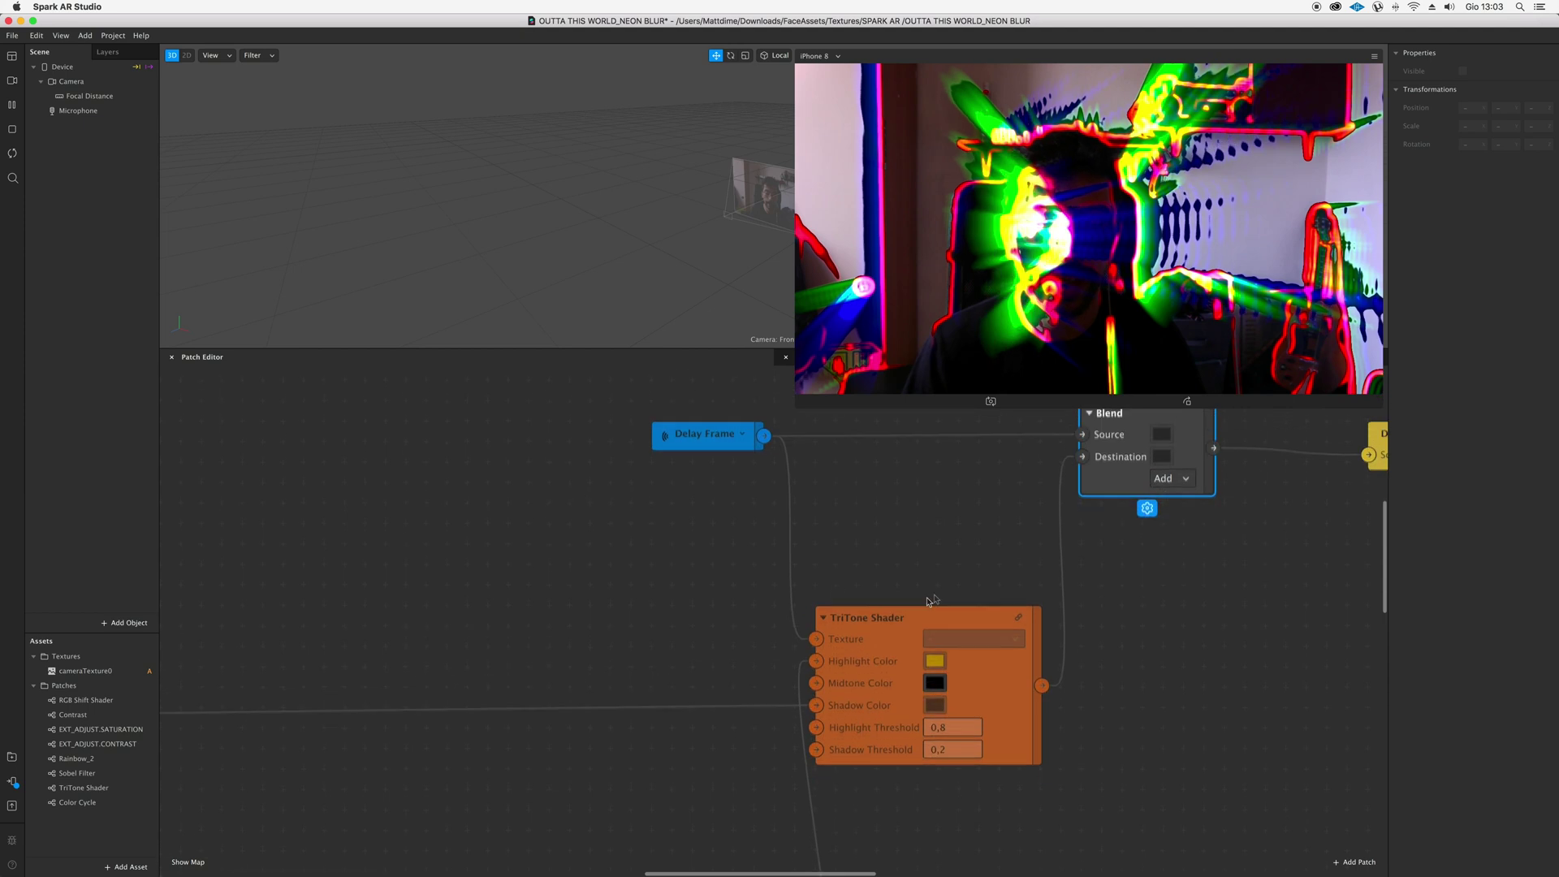
pyautogui.click(864, 614)
pyautogui.scroll(4, 700, 484)
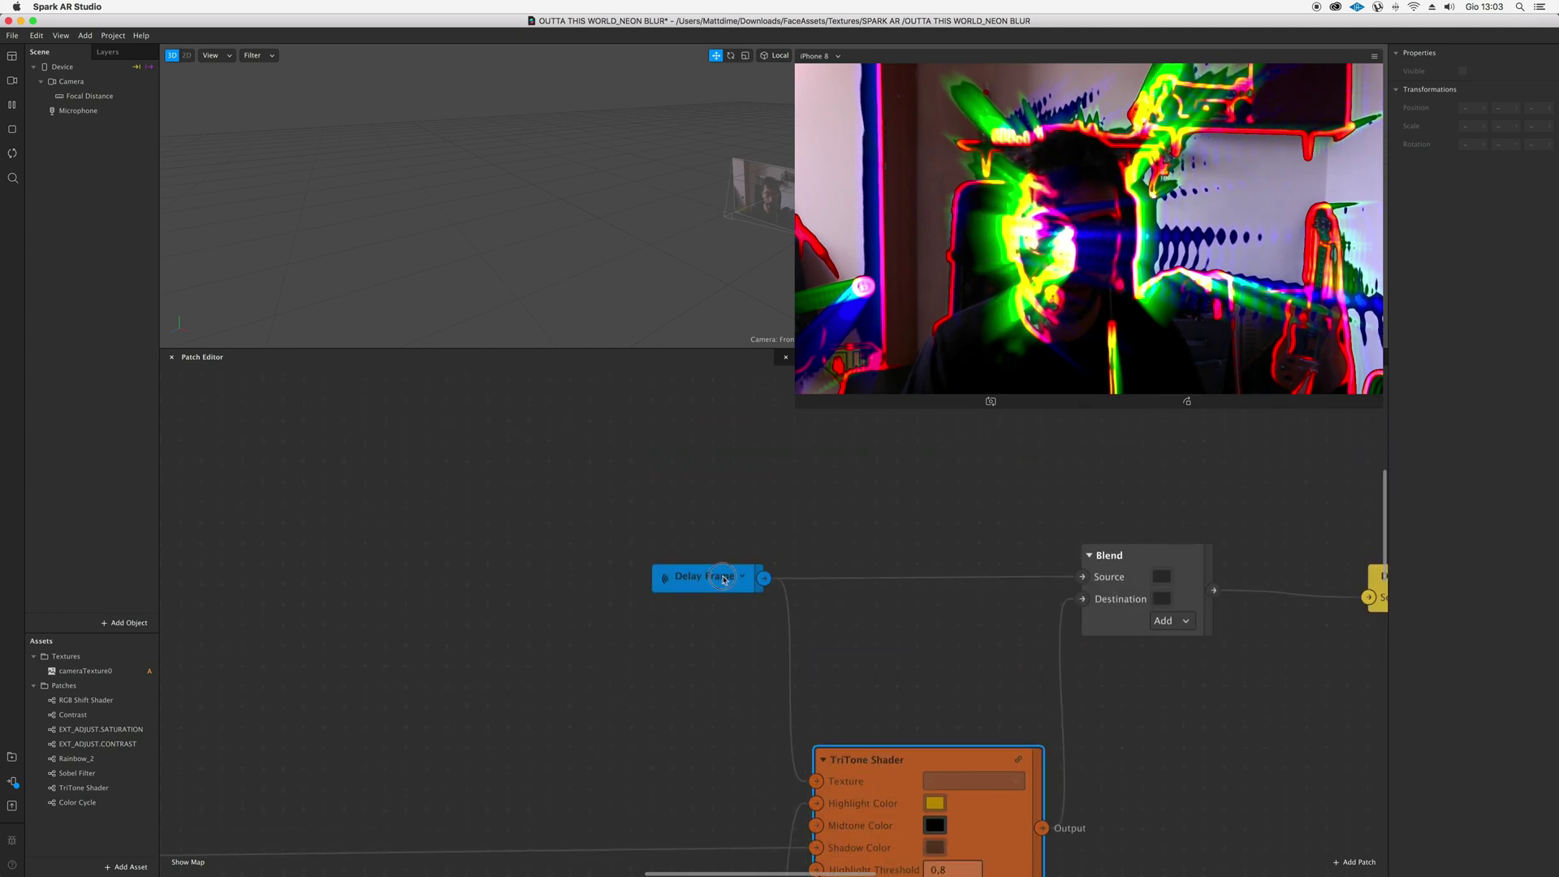
pyautogui.click(724, 579)
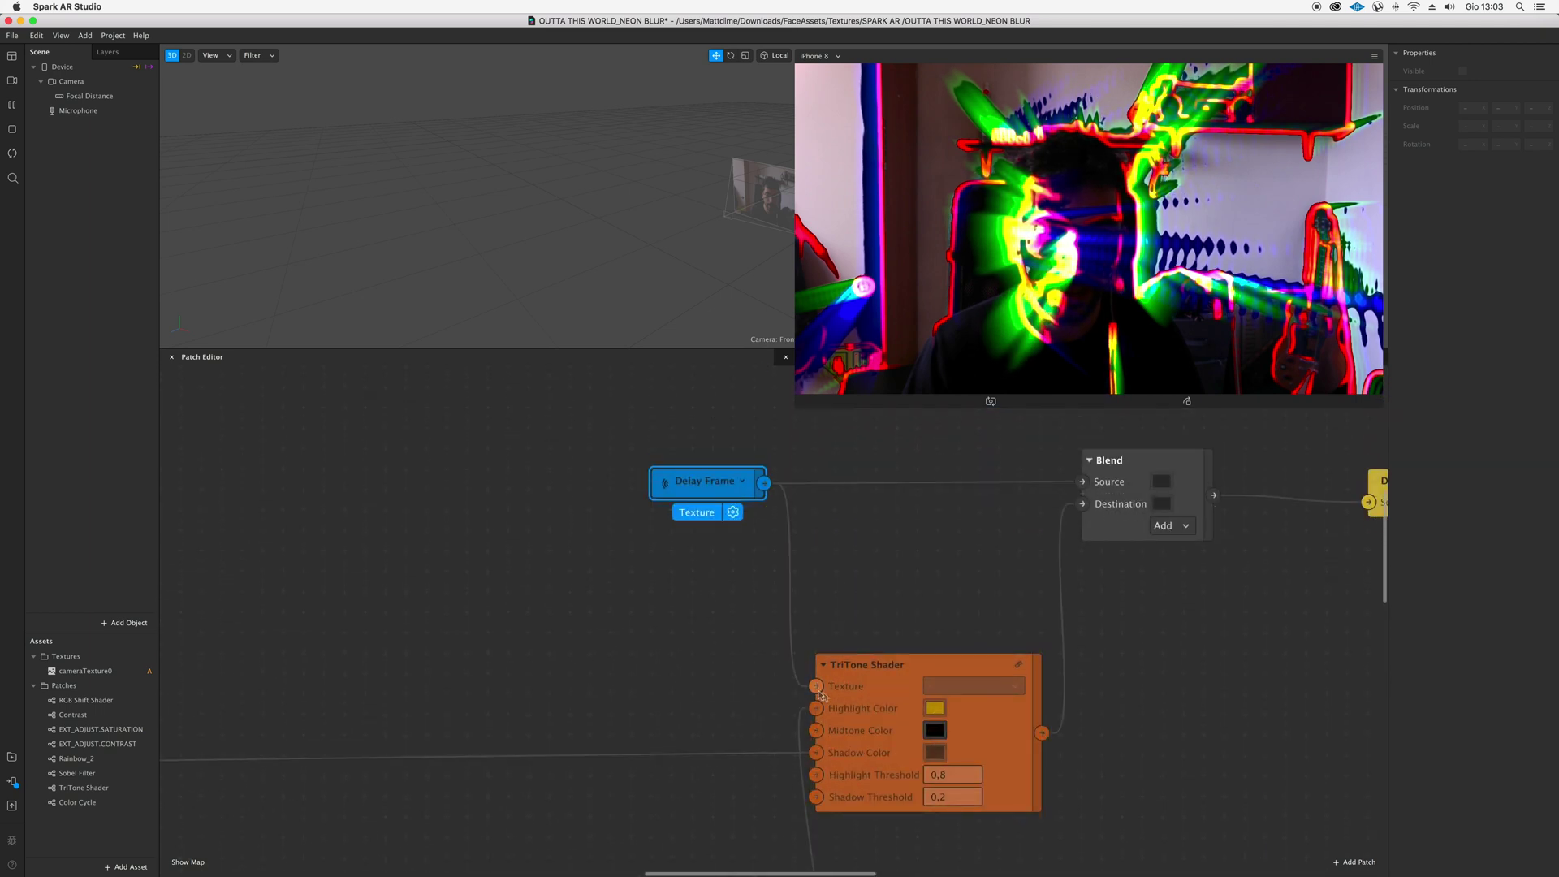
pyautogui.scroll(-9, 820, 695)
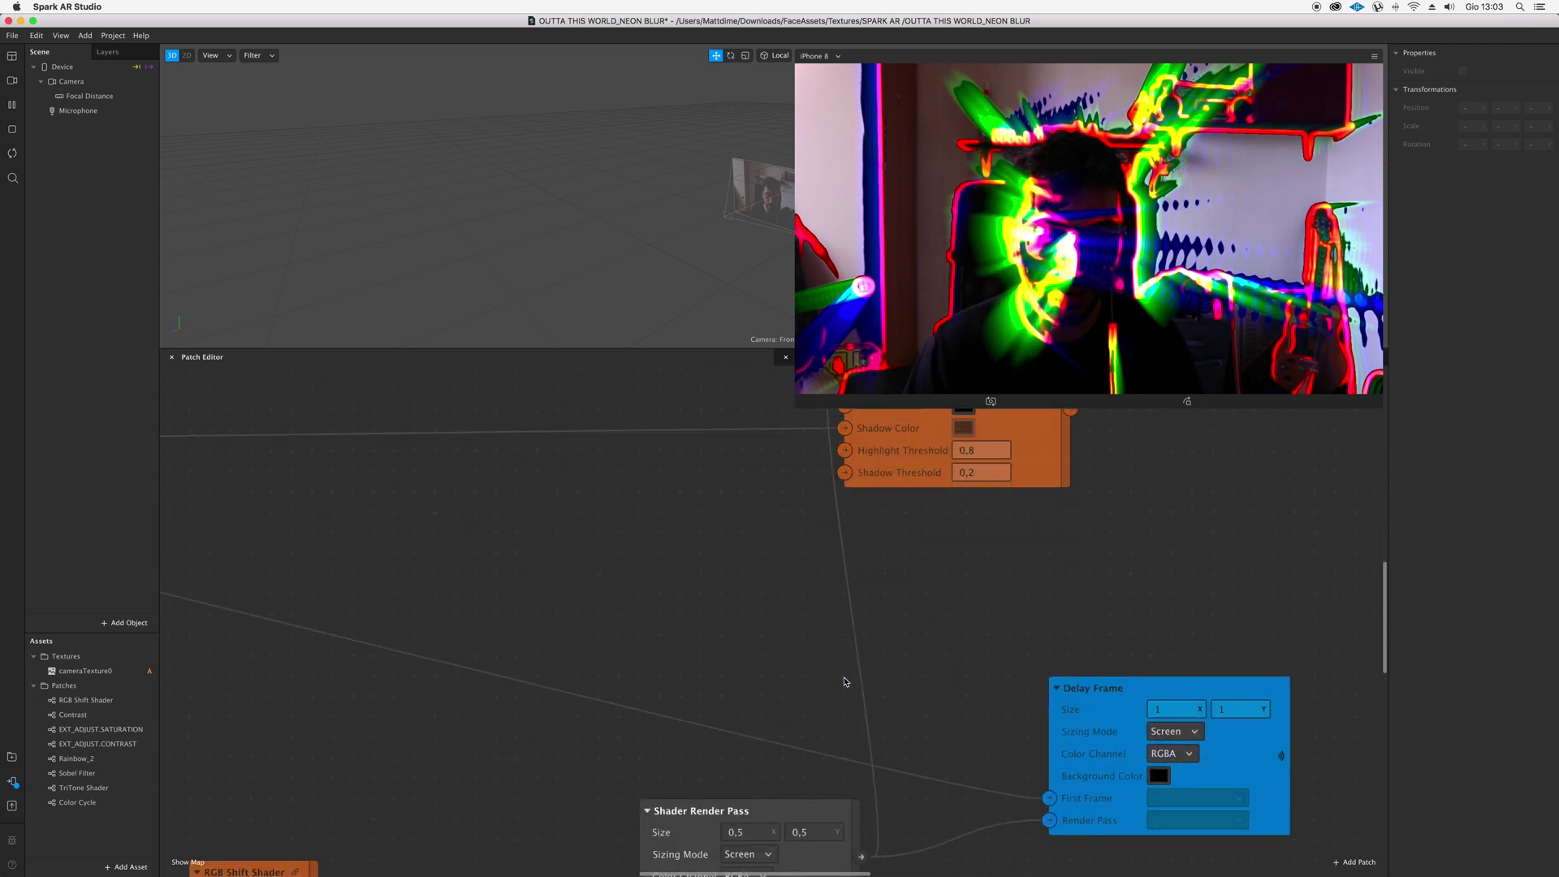
pyautogui.scroll(-1, 829, 730)
pyautogui.click(738, 780)
pyautogui.scroll(-8, 748, 772)
pyautogui.hscroll(-8, 747, 772)
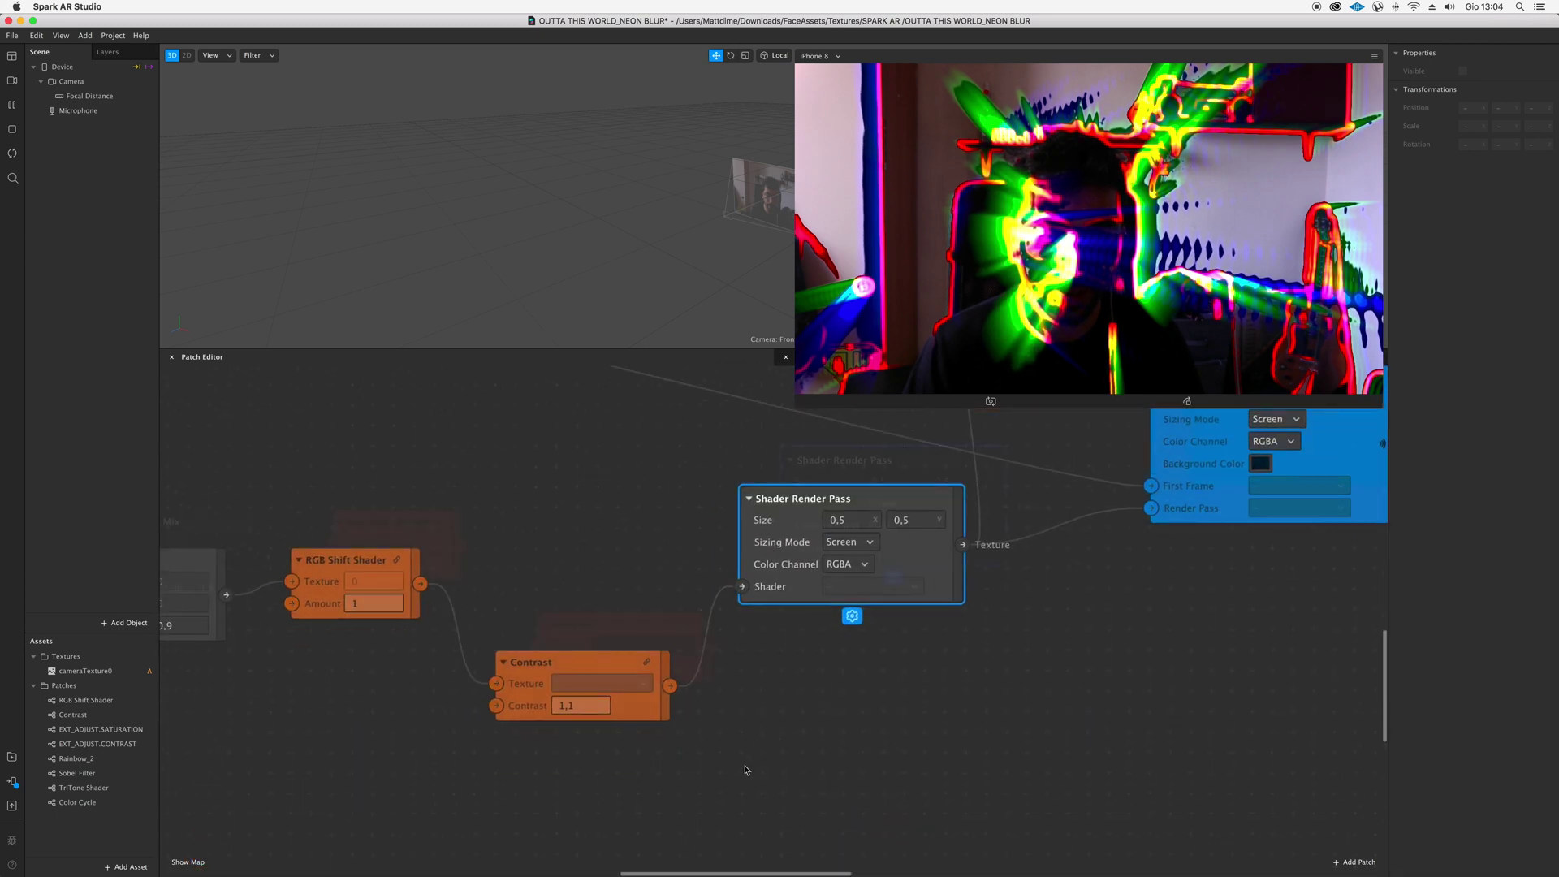
pyautogui.hscroll(-8, 283, 573)
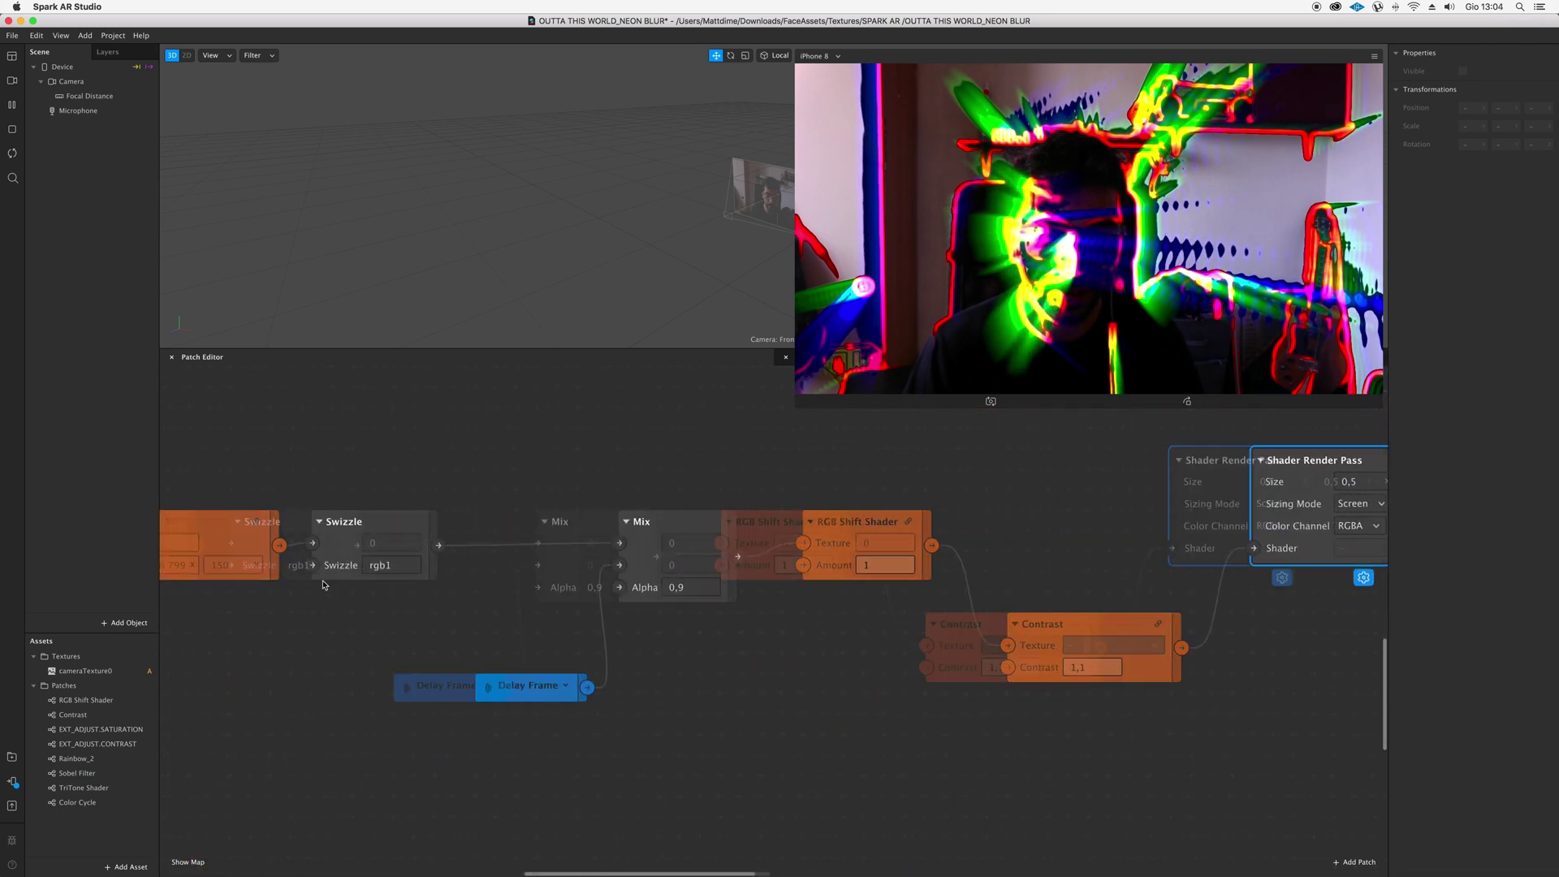
pyautogui.hscroll(7, 425, 675)
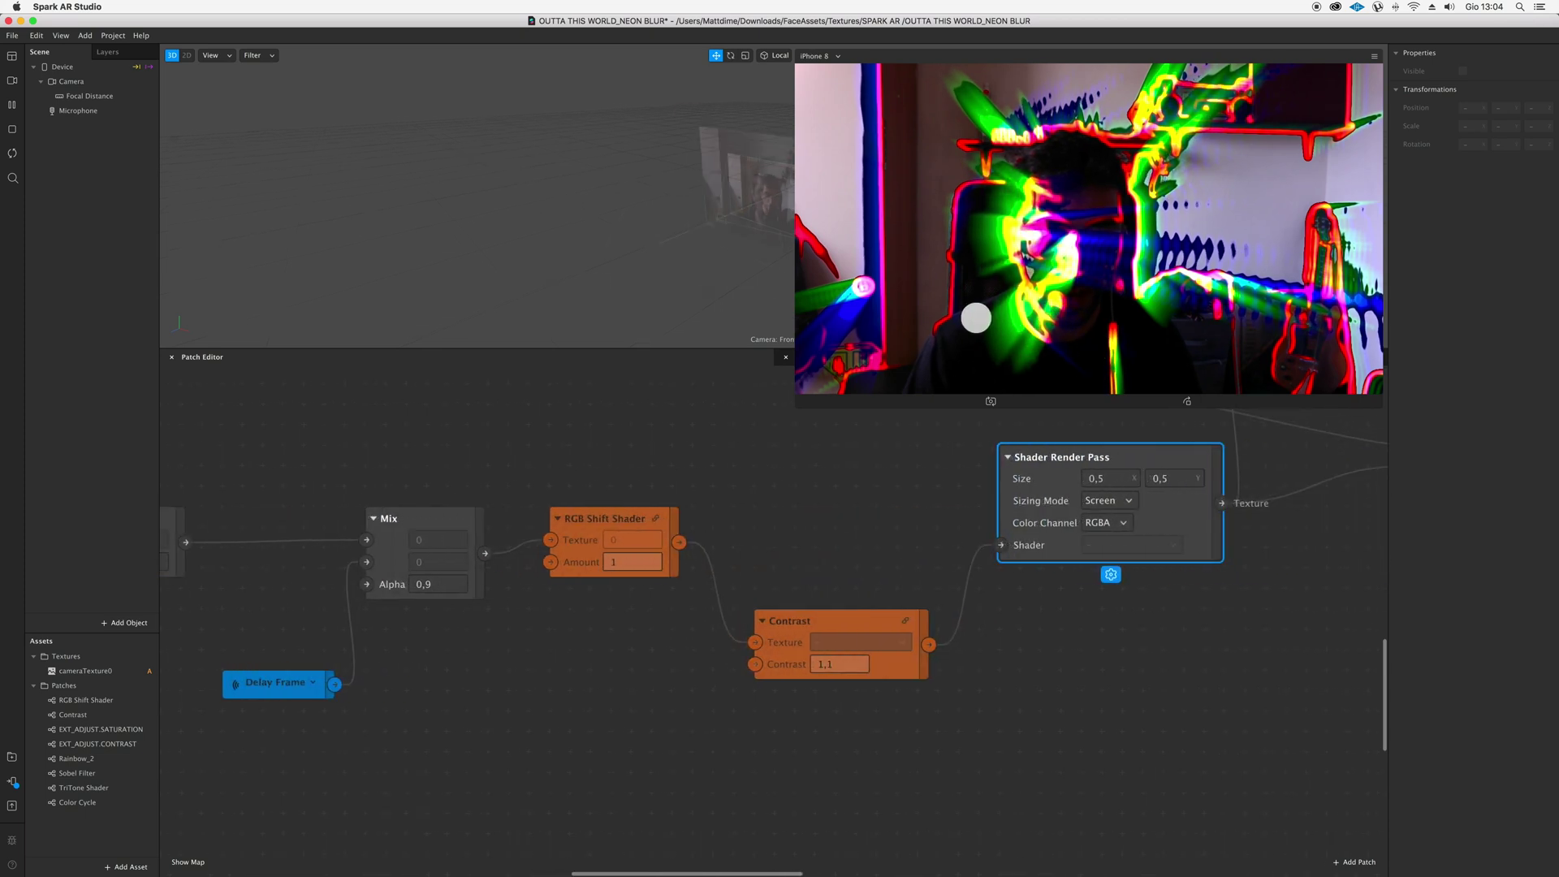
pyautogui.hscroll(11, 1130, 502)
pyautogui.scroll(1, 1130, 502)
pyautogui.scroll(4, 1128, 504)
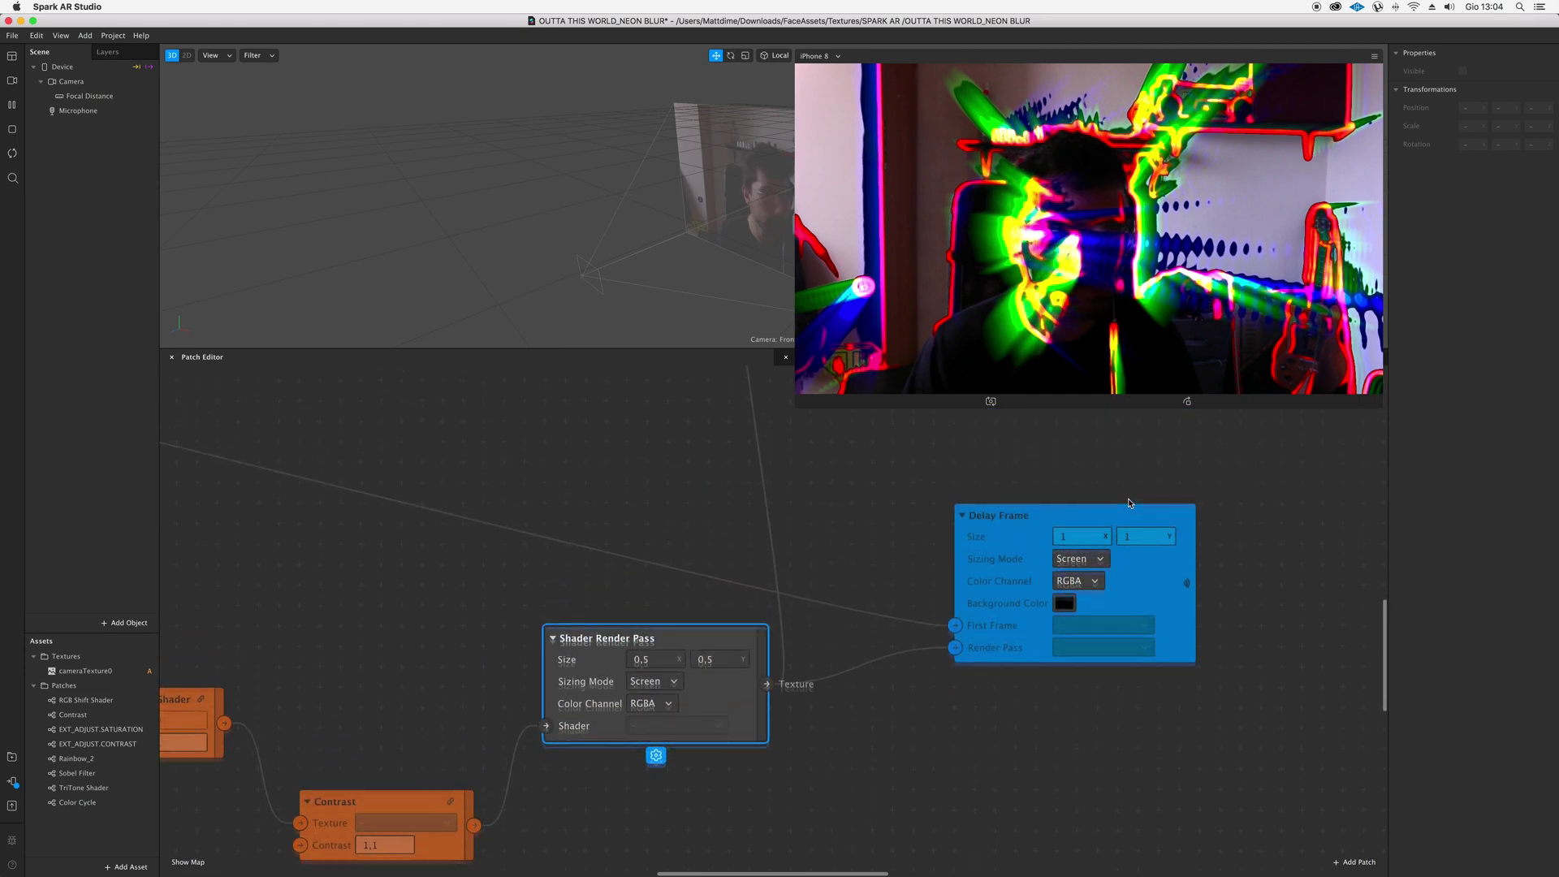
pyautogui.scroll(5, 911, 557)
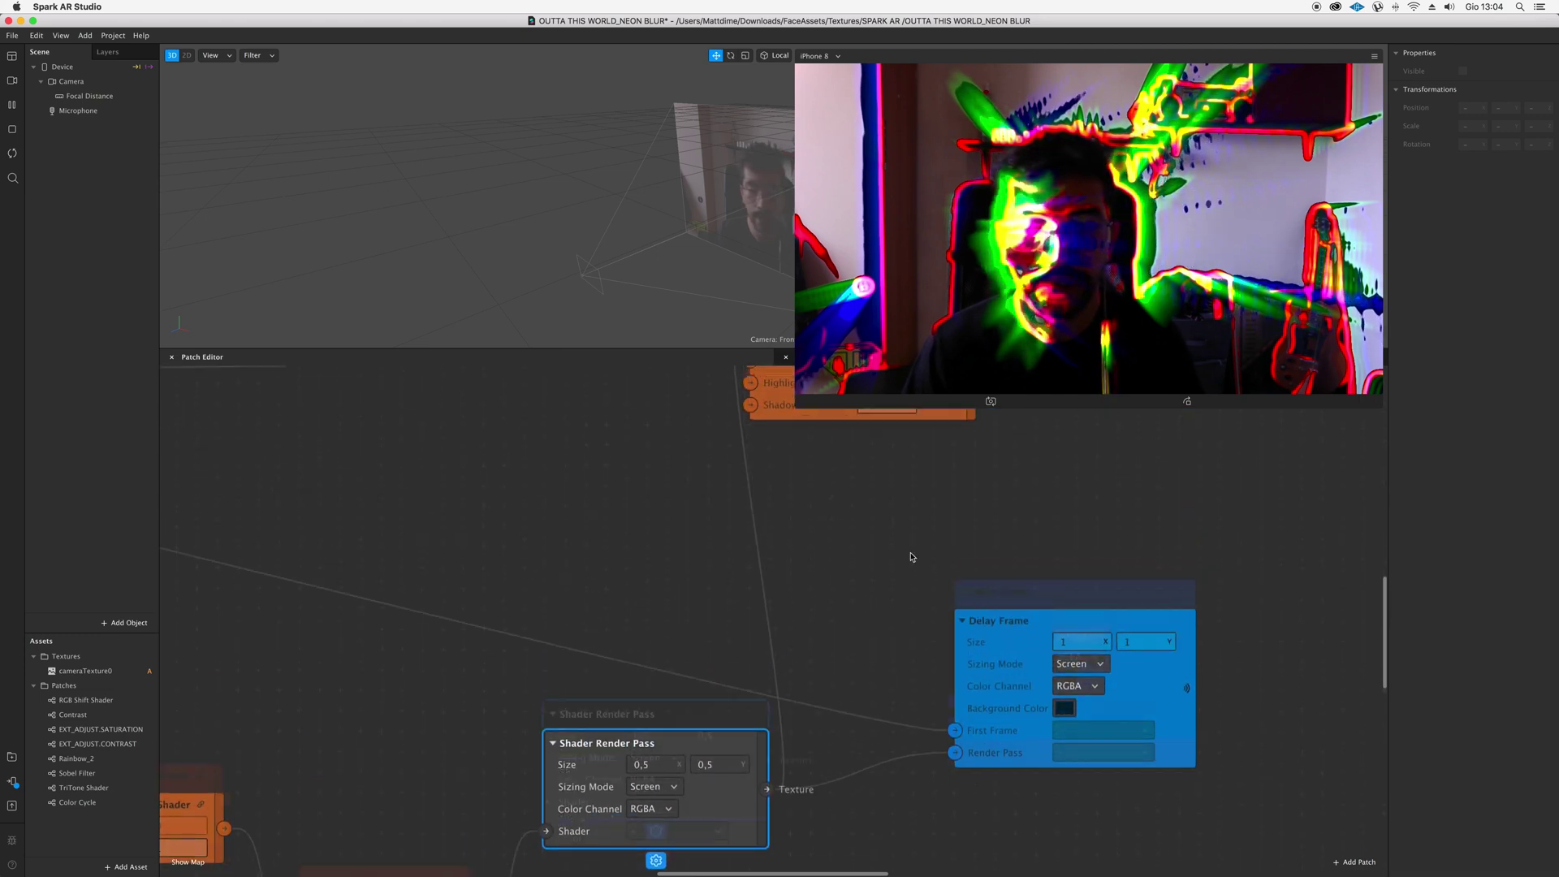
# Connect the wire to TriTone Shader's Midtone Color input
pyautogui.scroll(-3, 642, 627)
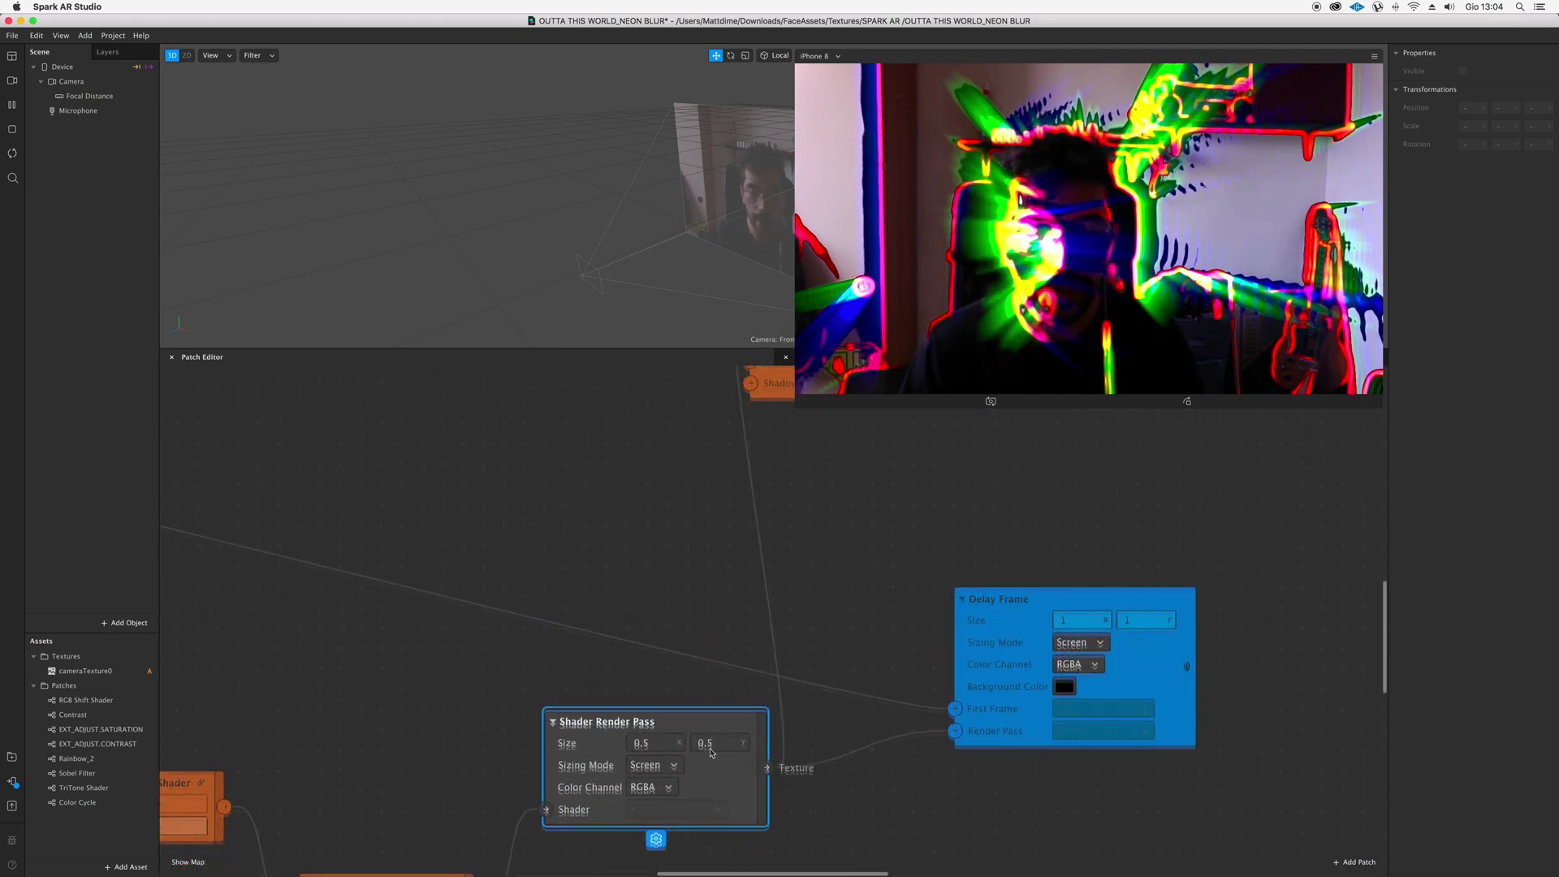
pyautogui.scroll(9, 719, 731)
pyautogui.scroll(-5, 760, 672)
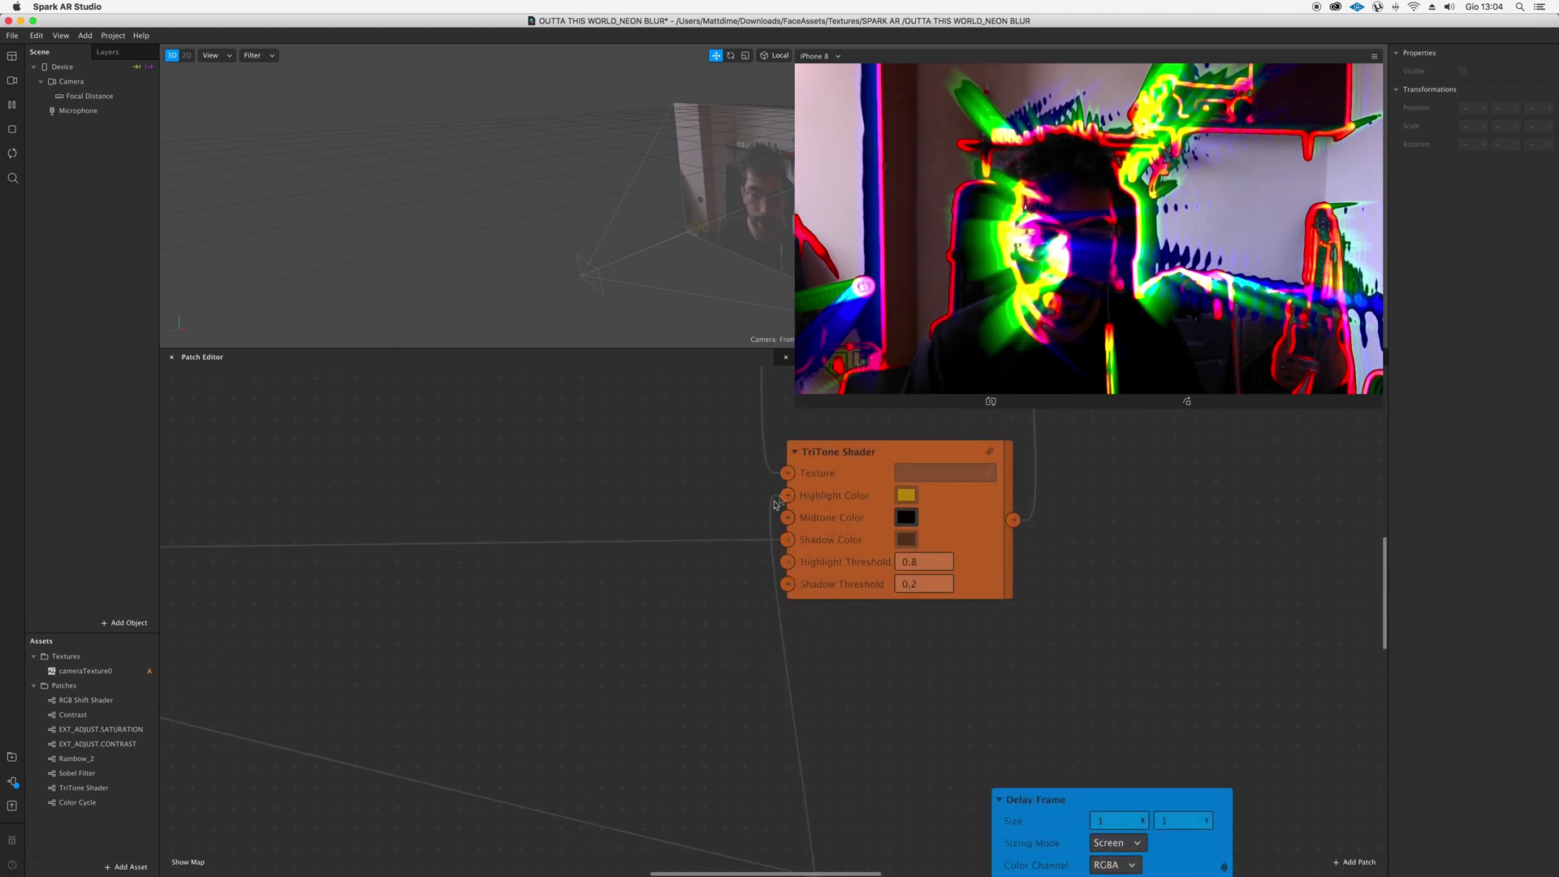
pyautogui.moveTo(787, 519); pyautogui.dragTo(786, 519)
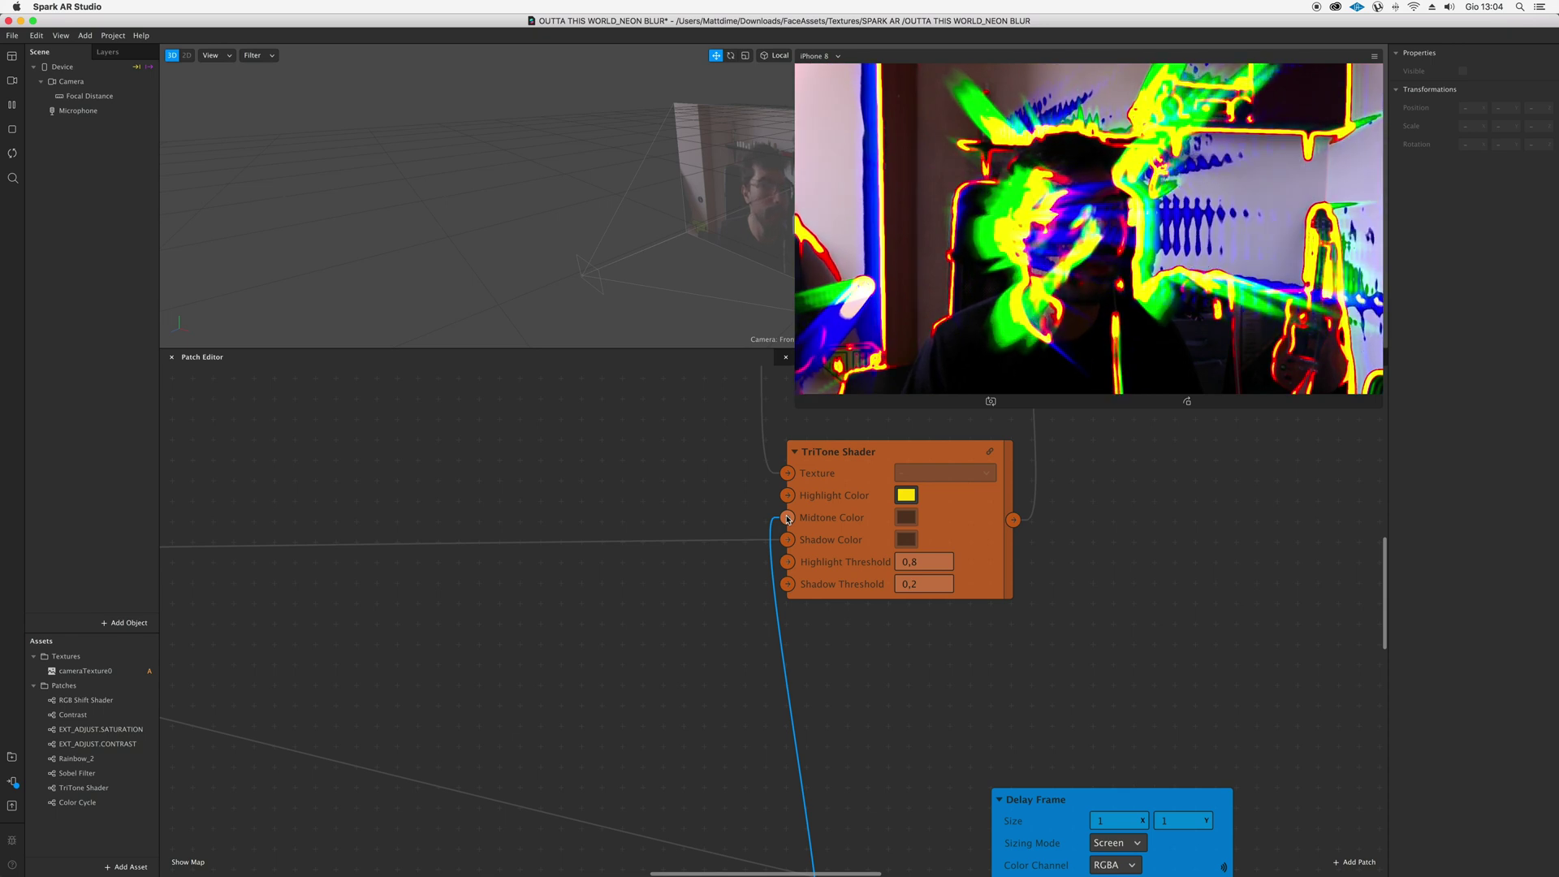
# Set TriTone's Highlight Color to black in the colour picker
pyautogui.click(906, 495)
pyautogui.moveTo(445, 304)
pyautogui.mouseDown()
pyautogui.moveTo(425, 305)
pyautogui.moveTo(473, 304)
pyautogui.mouseUp()
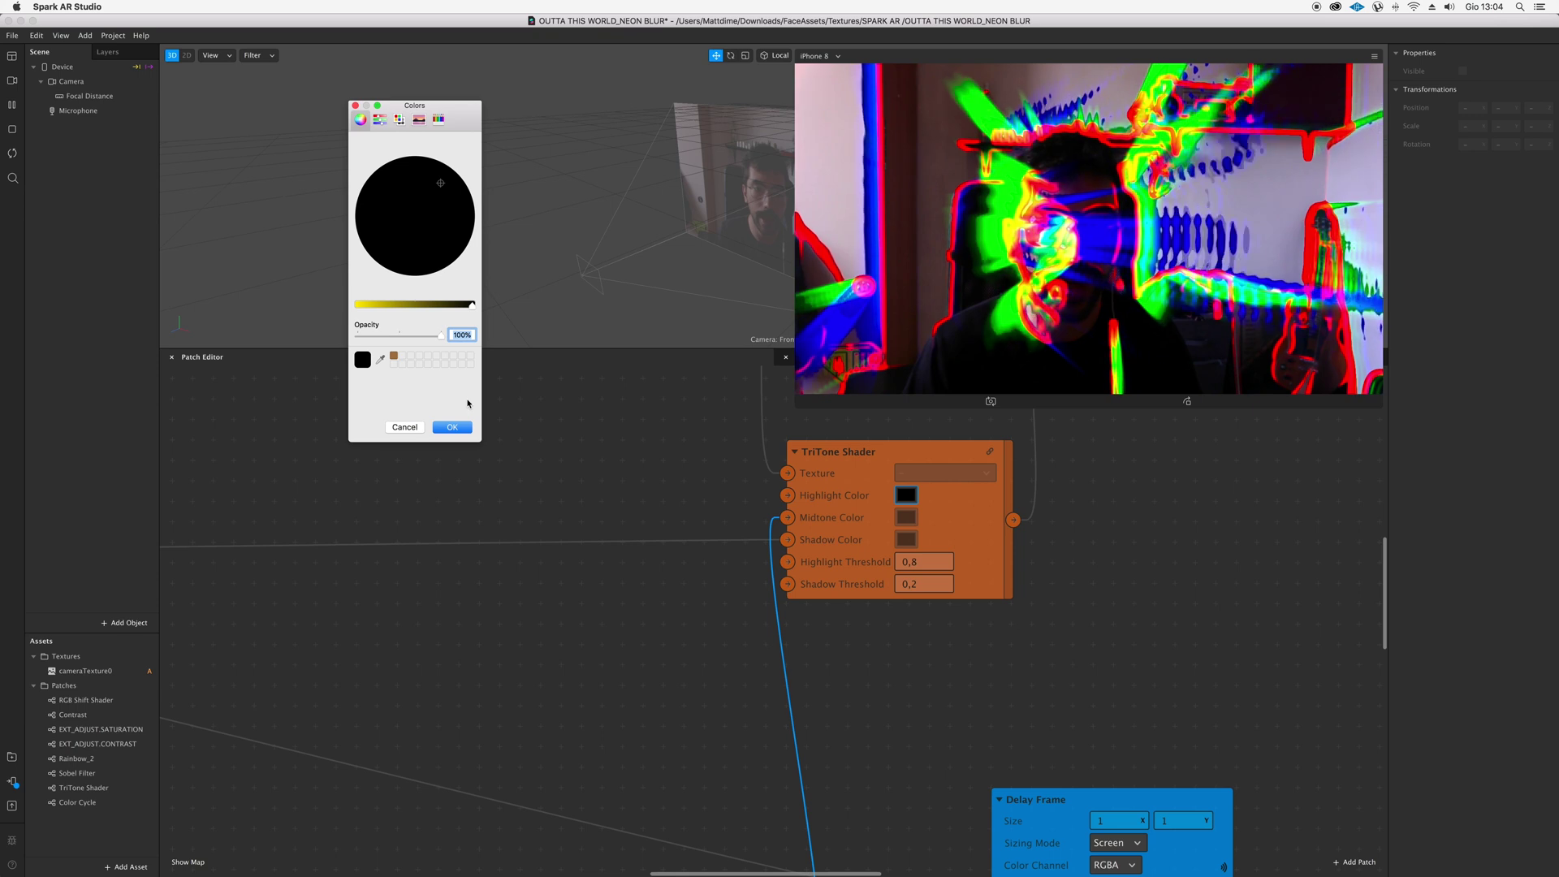
pyautogui.click(452, 428)
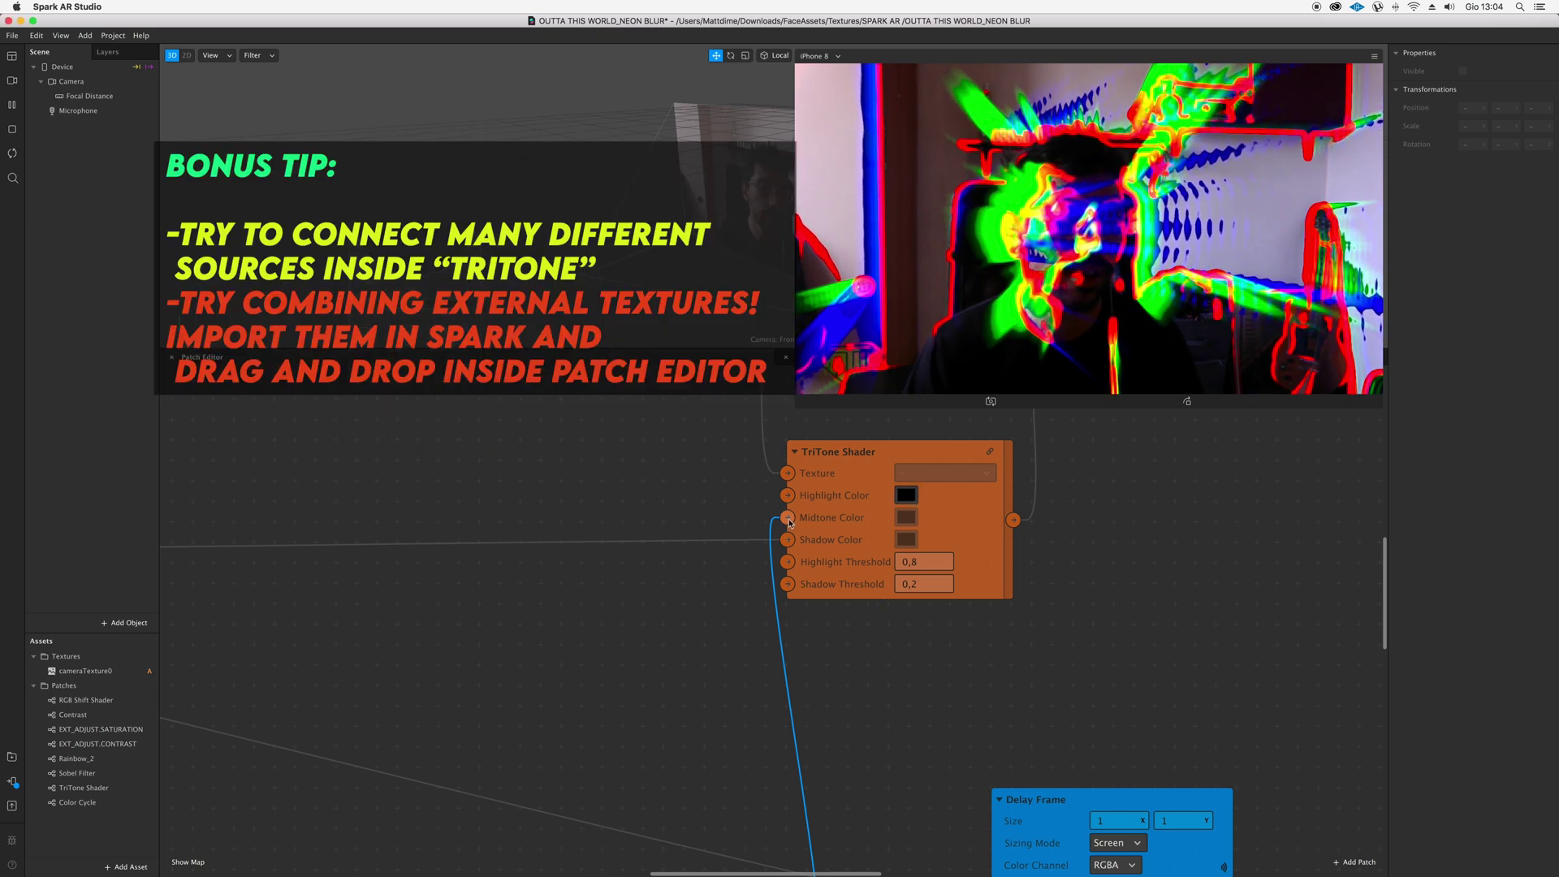
# Move the wire from Midtone Color onto TriTone's Highlight Color input
pyautogui.moveTo(785, 496); pyautogui.dragTo(785, 495)
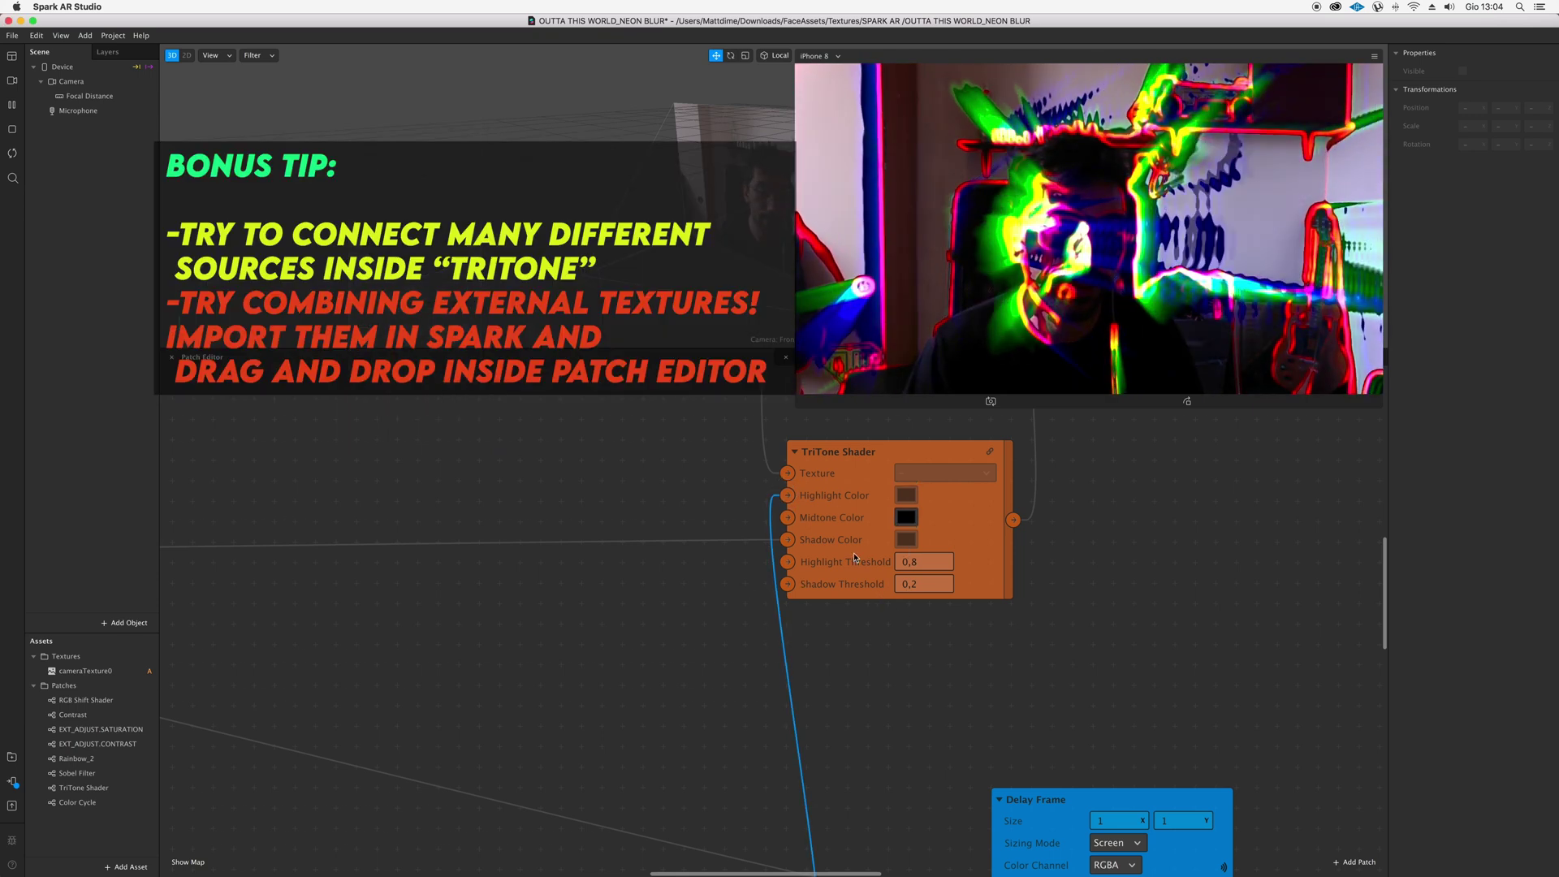
pyautogui.hscroll(-2, 853, 558)
pyautogui.hscroll(-3, 853, 558)
pyautogui.scroll(3, 853, 557)
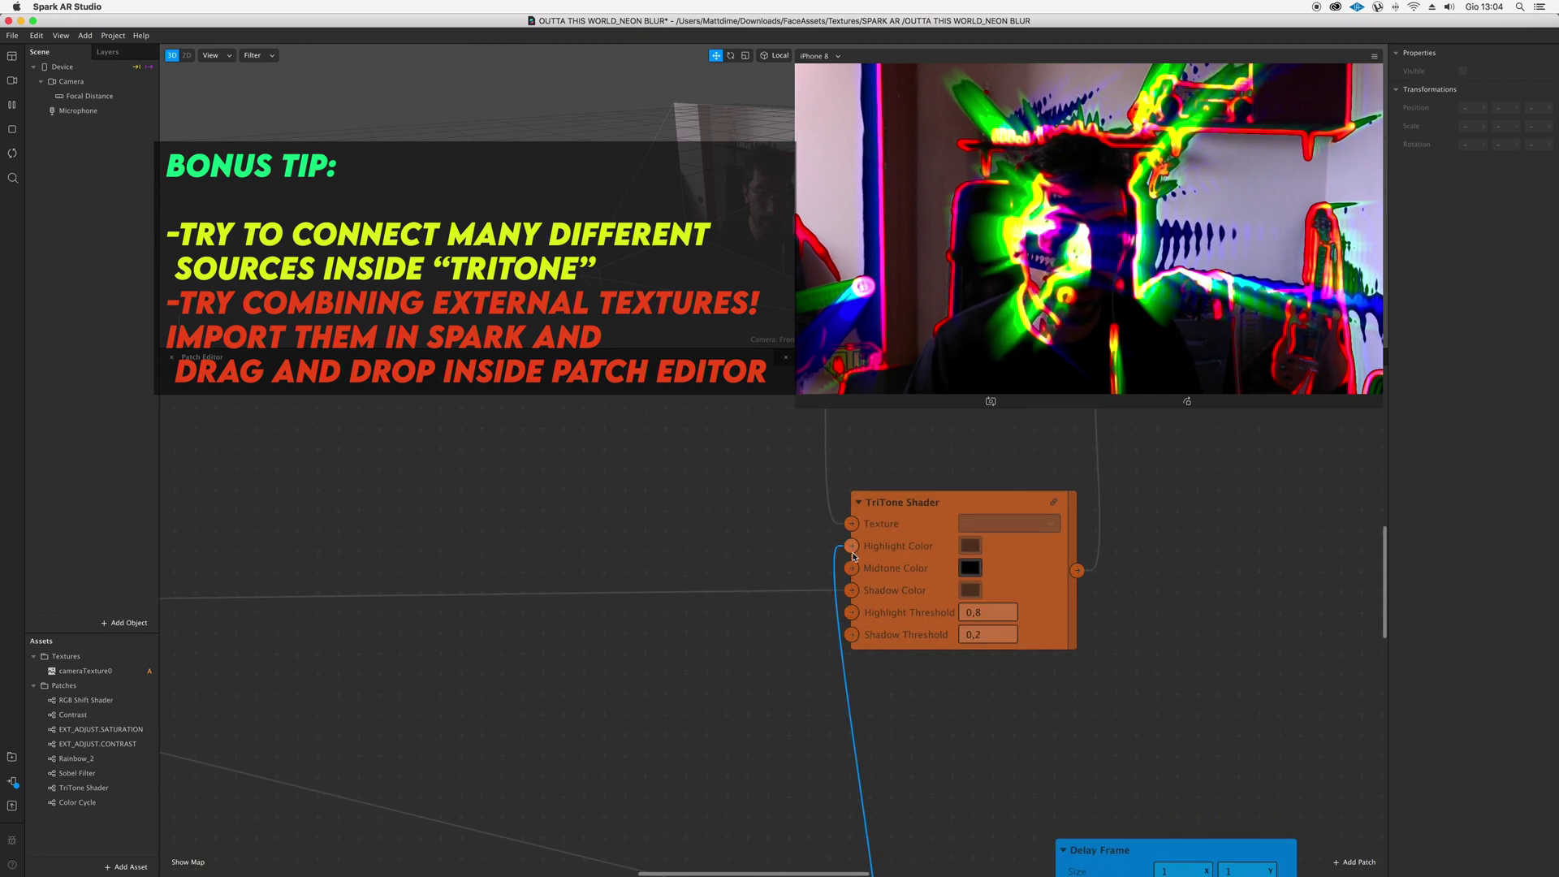
pyautogui.scroll(3, 853, 537)
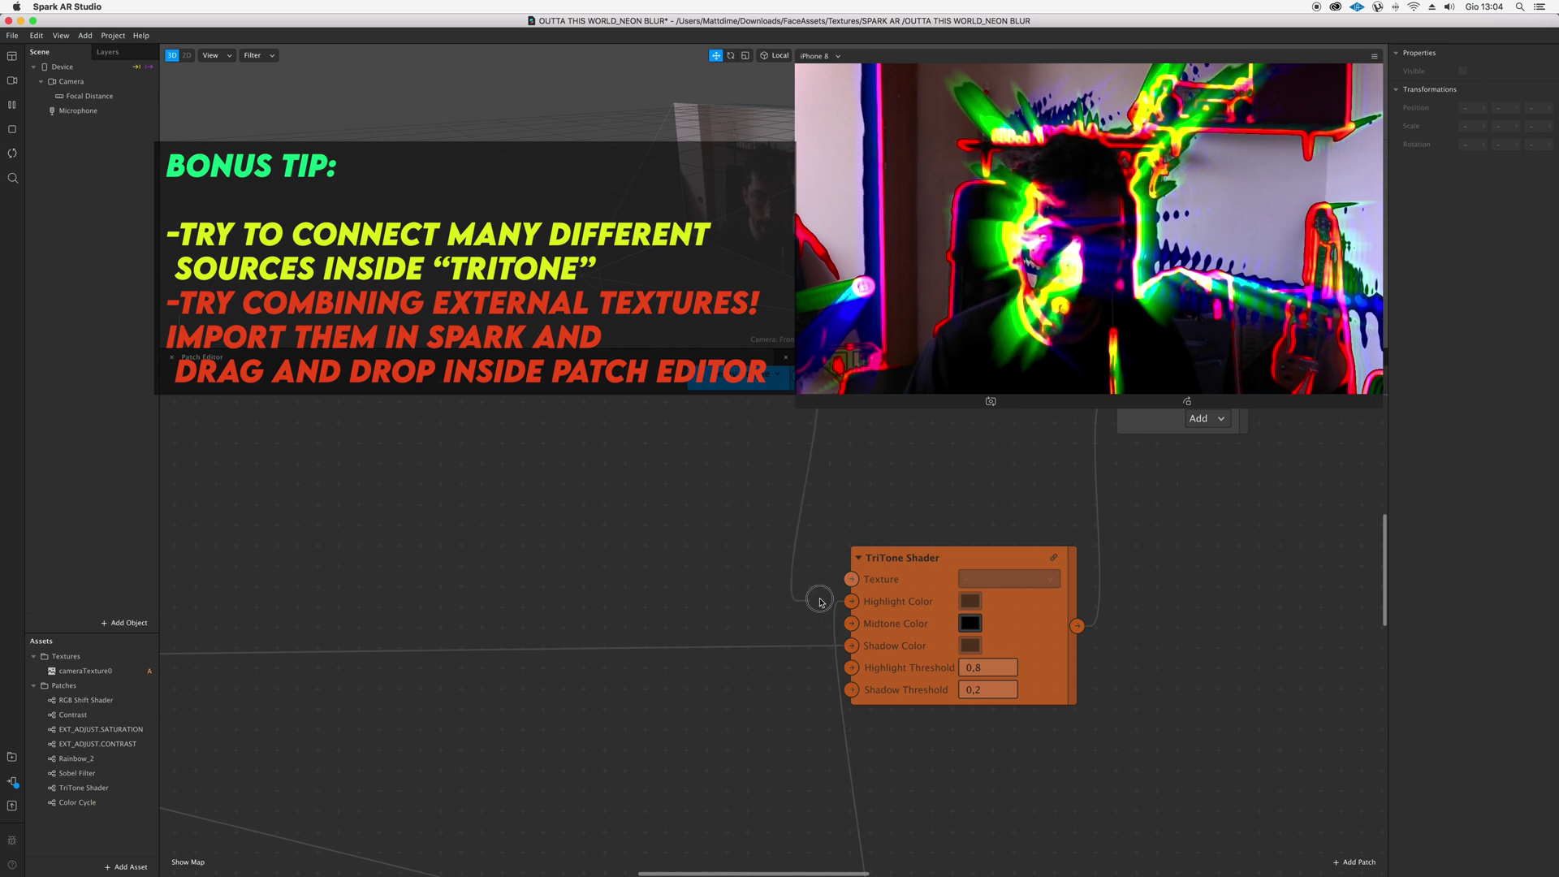
pyautogui.scroll(-10, 909, 738)
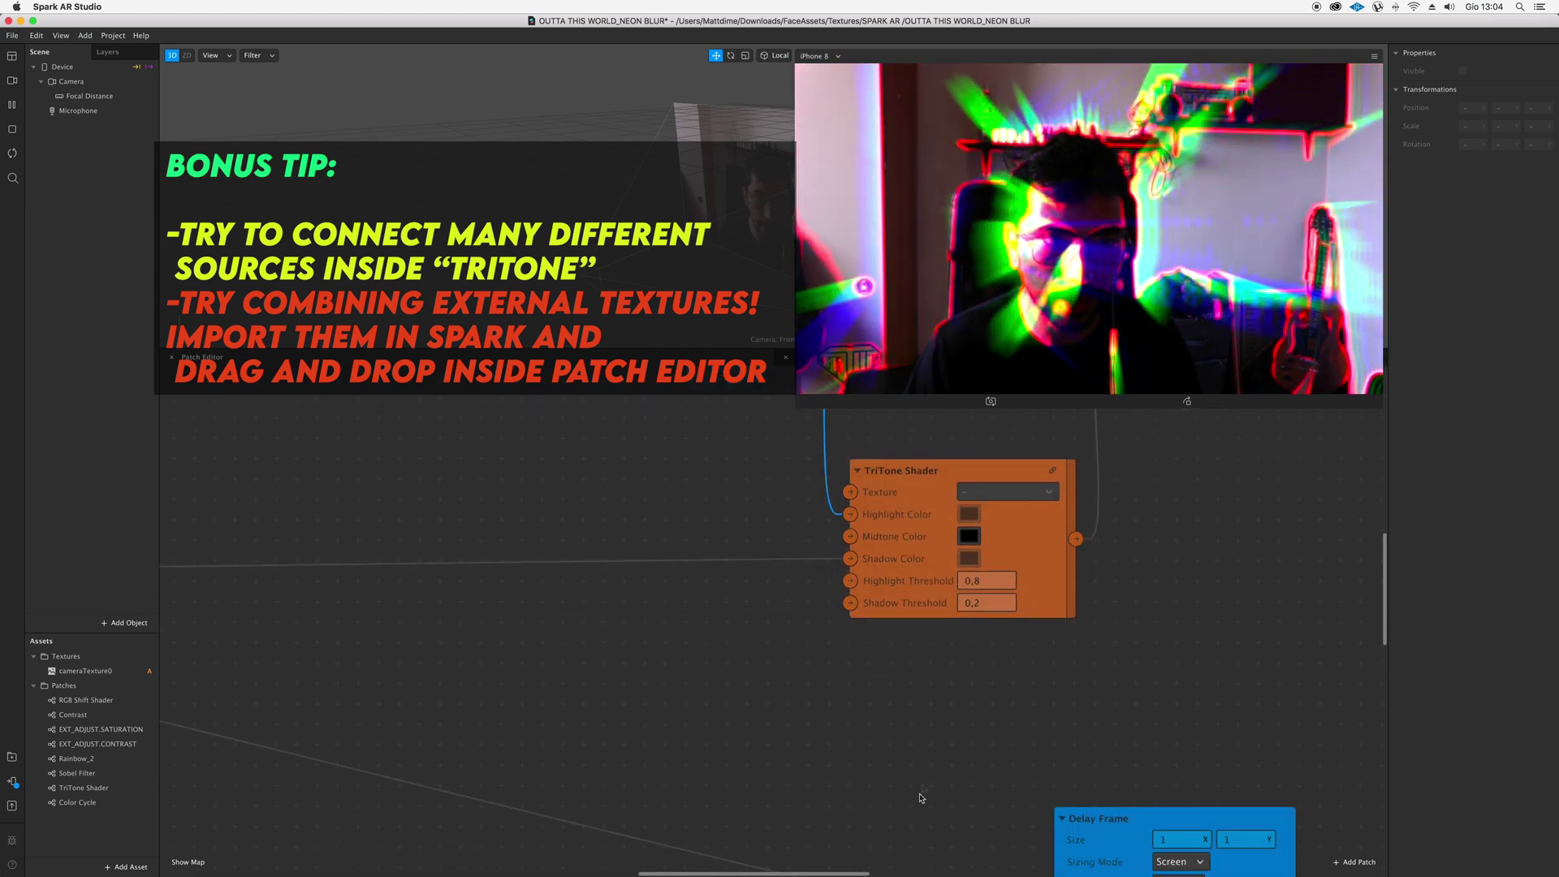
# Raise the Shader Render Pass node and wire its output into TriTone's Texture input
pyautogui.moveTo(871, 842); pyautogui.dragTo(850, 423)
pyautogui.rightClick(819, 700)
pyautogui.scroll(2, 620, 637)
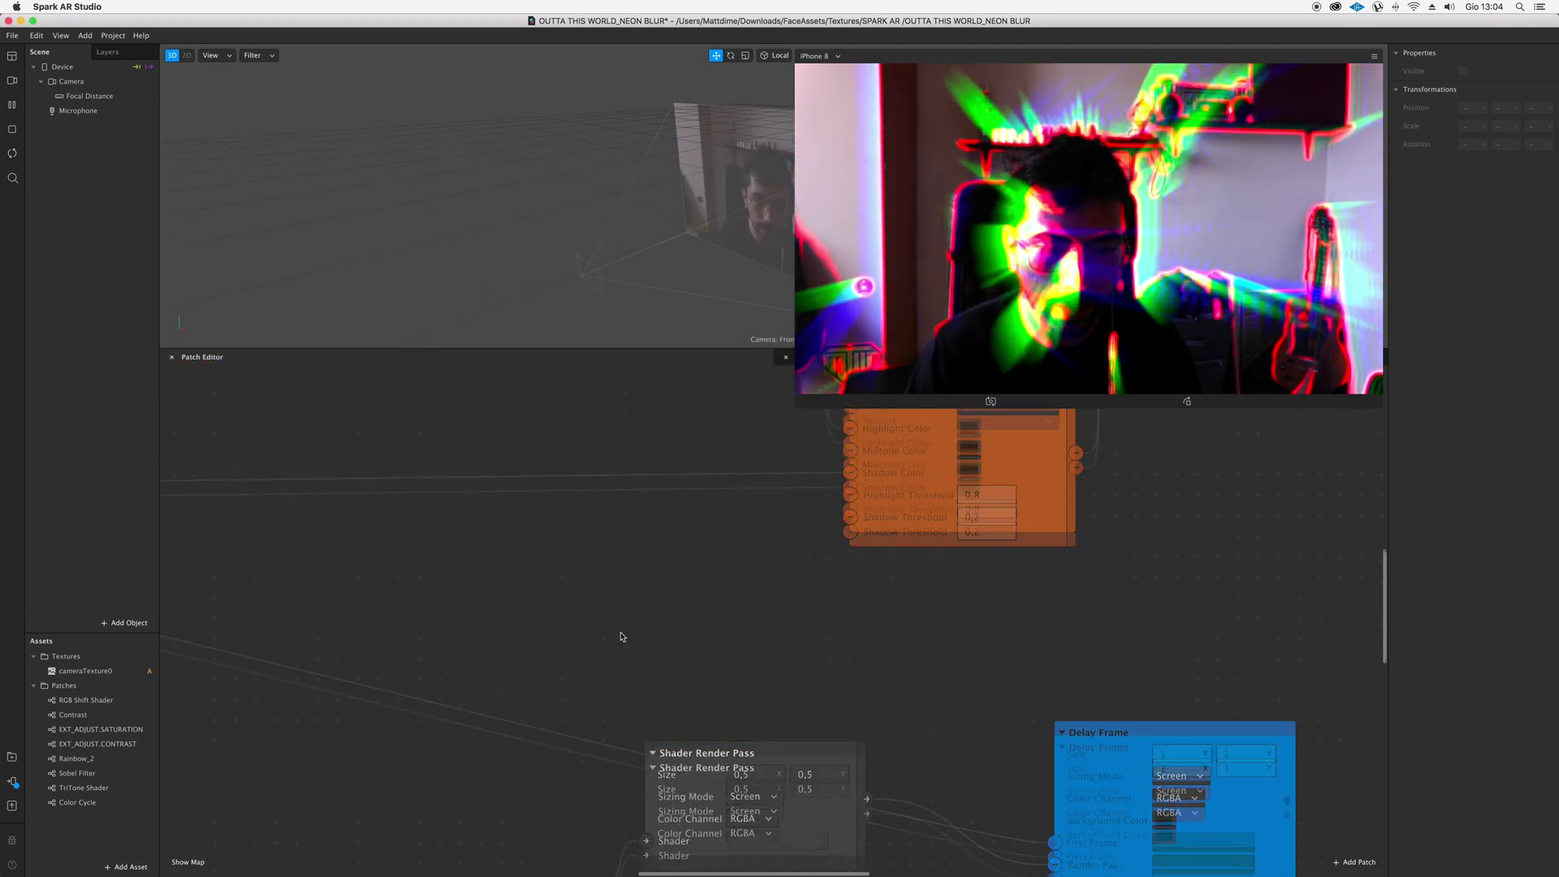
pyautogui.scroll(3, 620, 636)
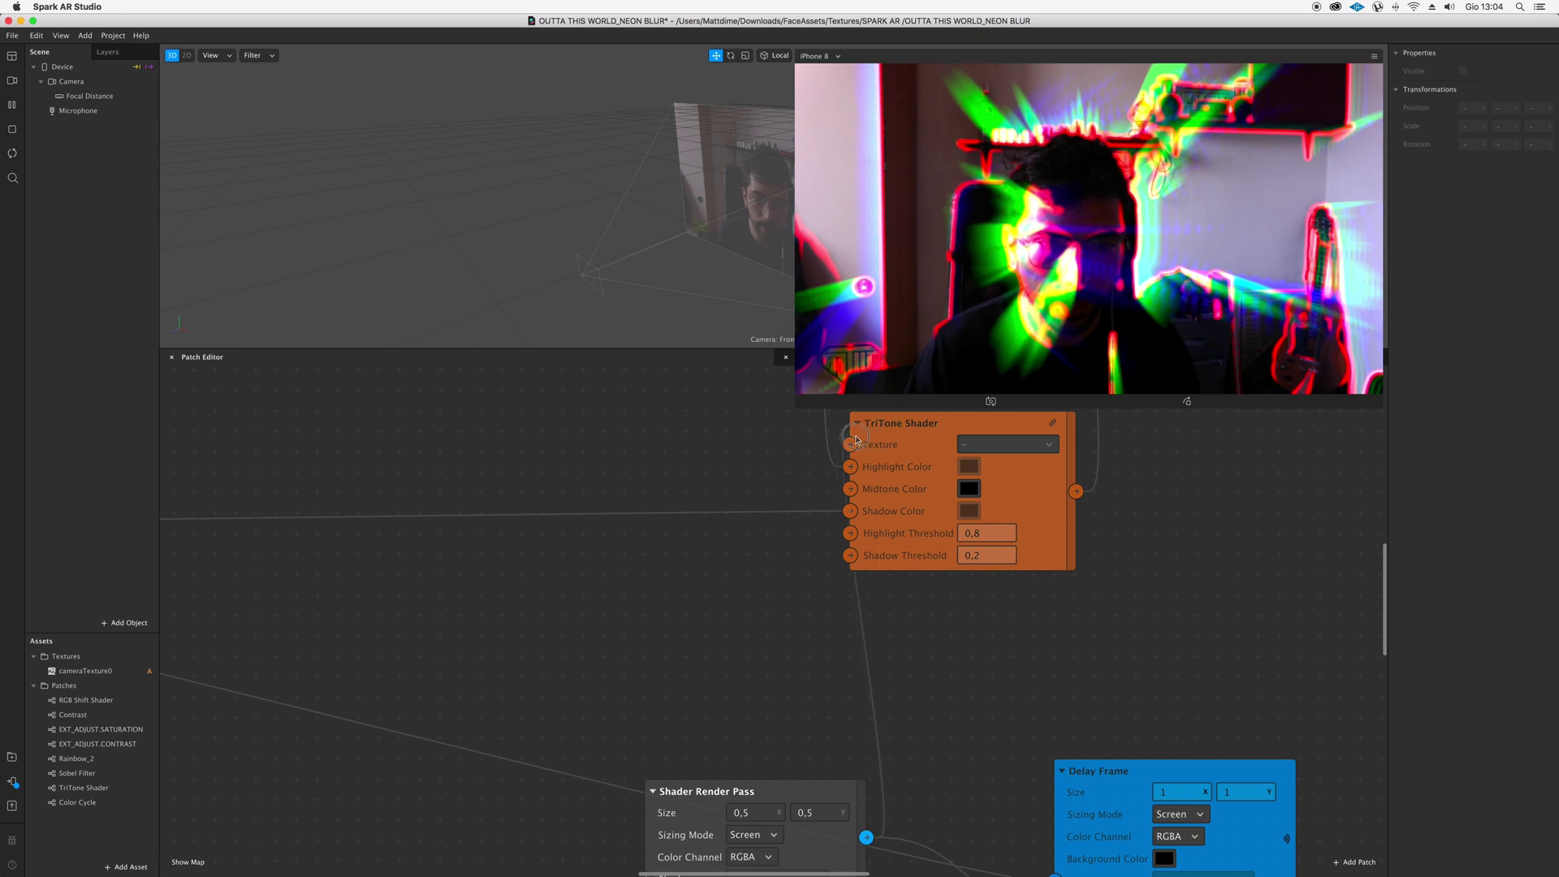
pyautogui.moveTo(855, 439); pyautogui.dragTo(851, 444)
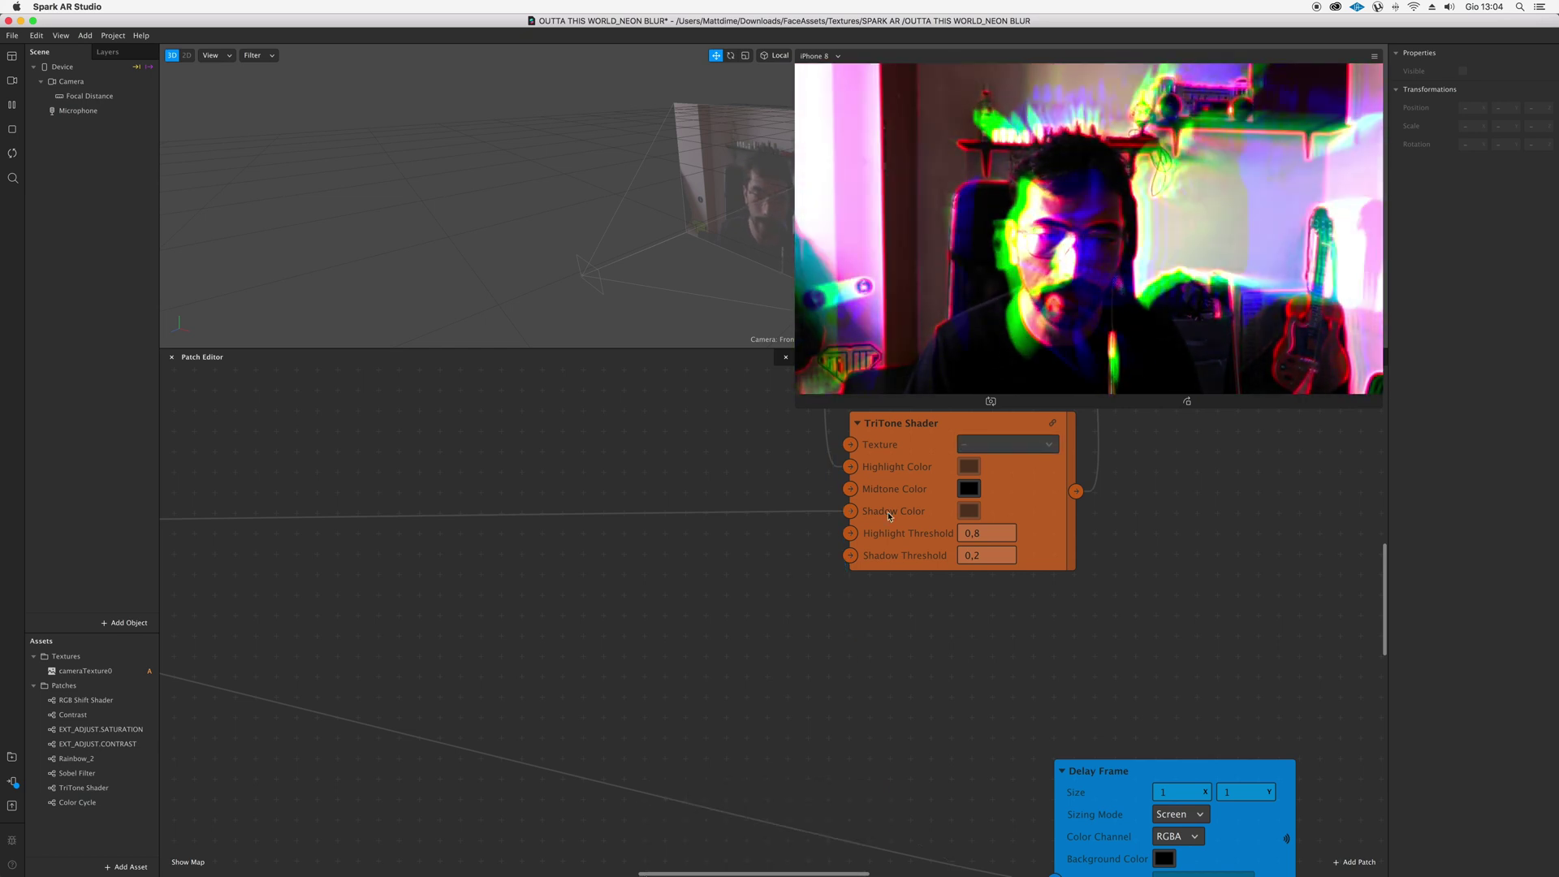
pyautogui.scroll(3, 713, 498)
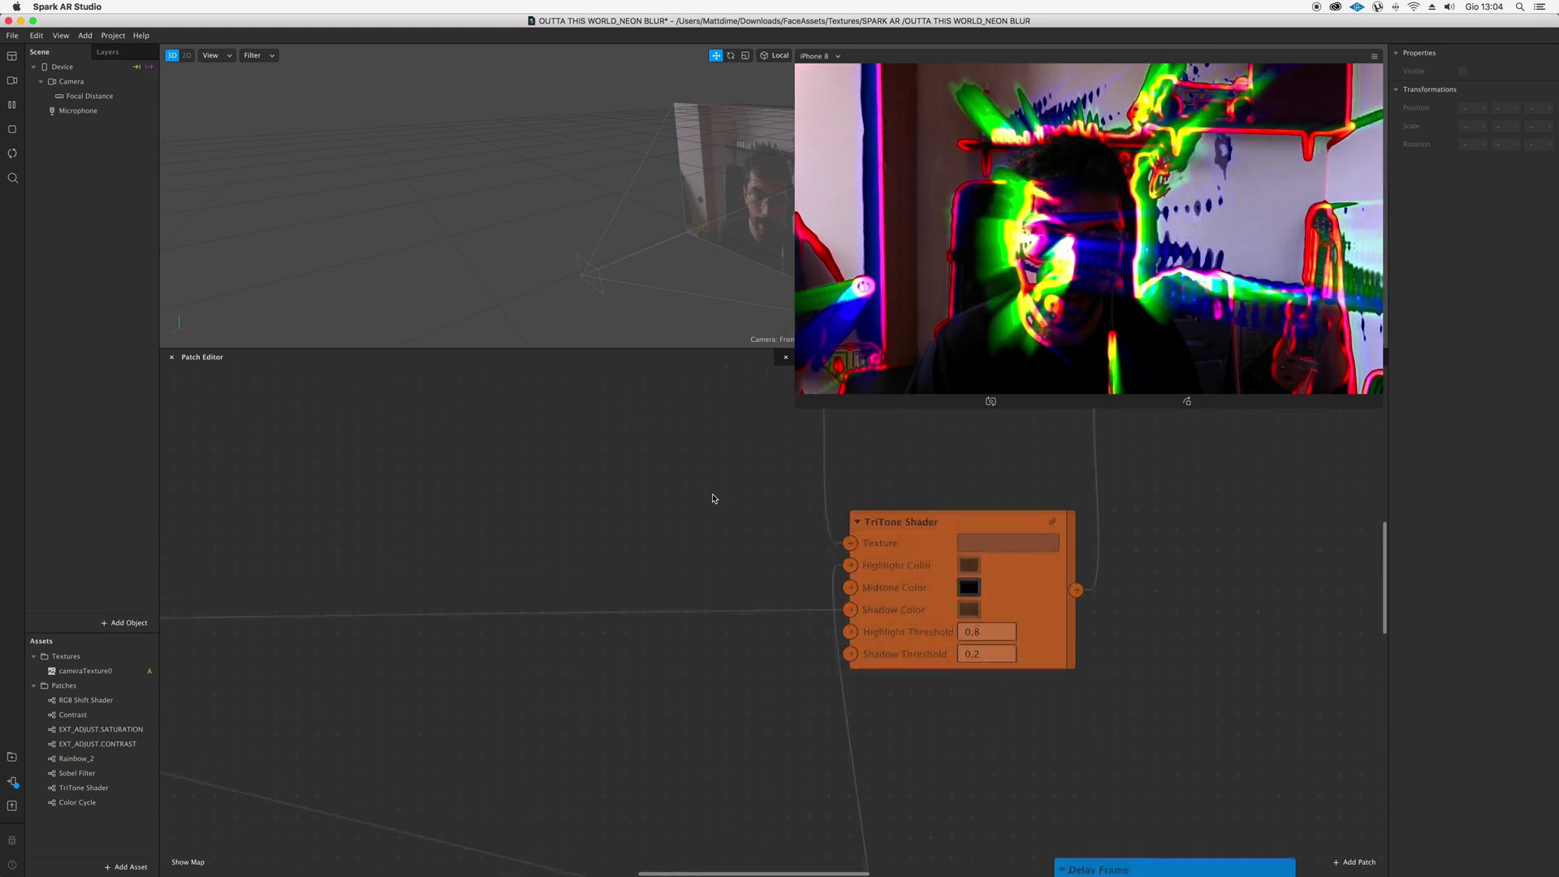
pyautogui.click(955, 544)
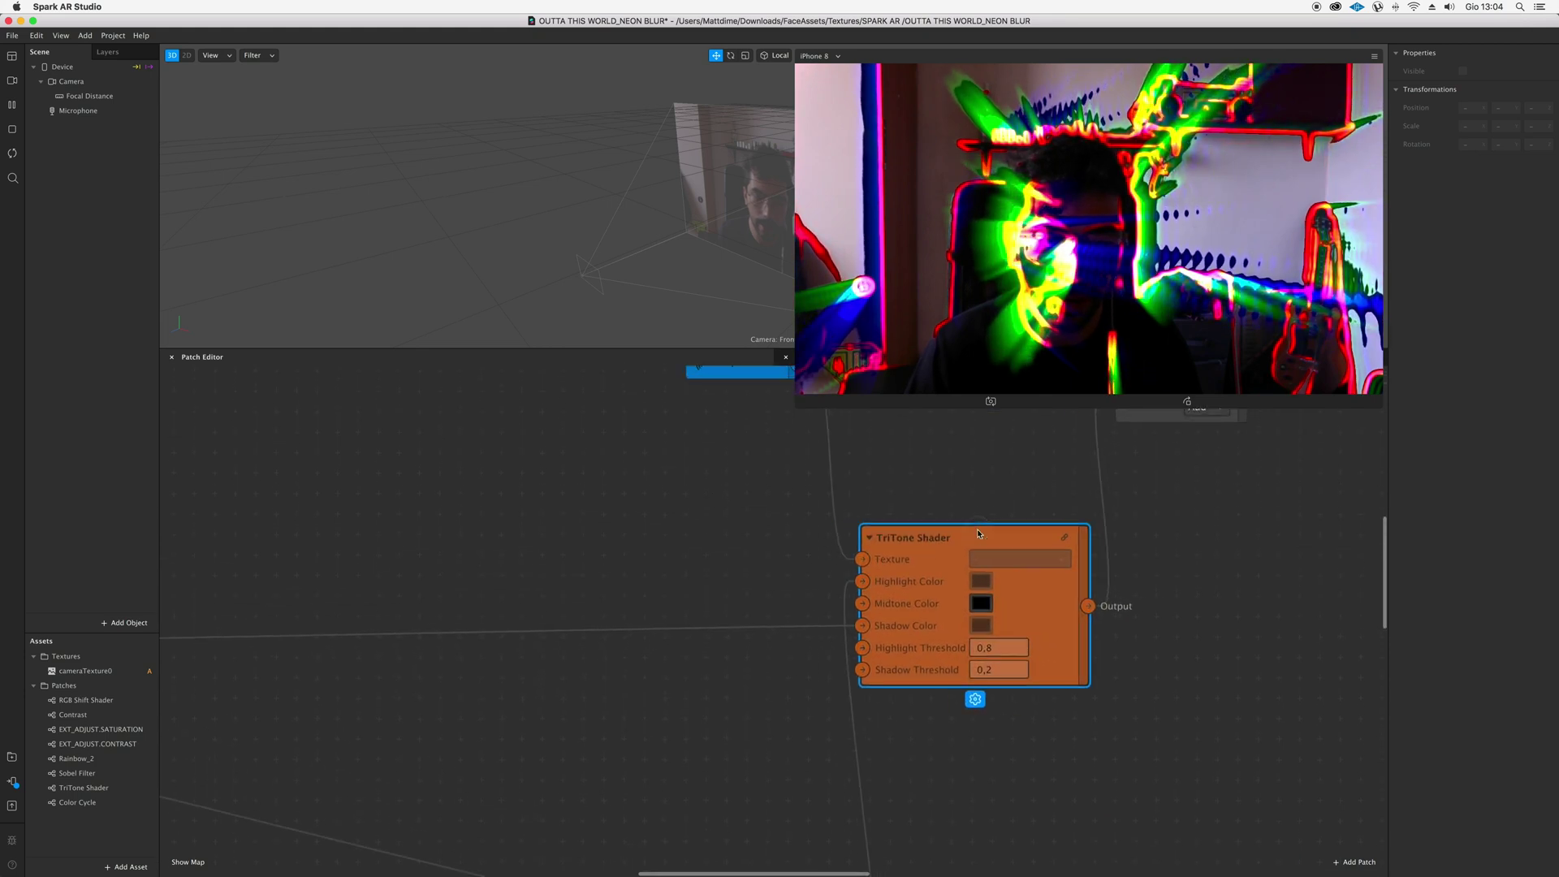
# Wire cameraTexture0's RGBA output into TriTone Shader's Midtone Color
pyautogui.hscroll(-8, 976, 529)
pyautogui.hscroll(-10, 664, 607)
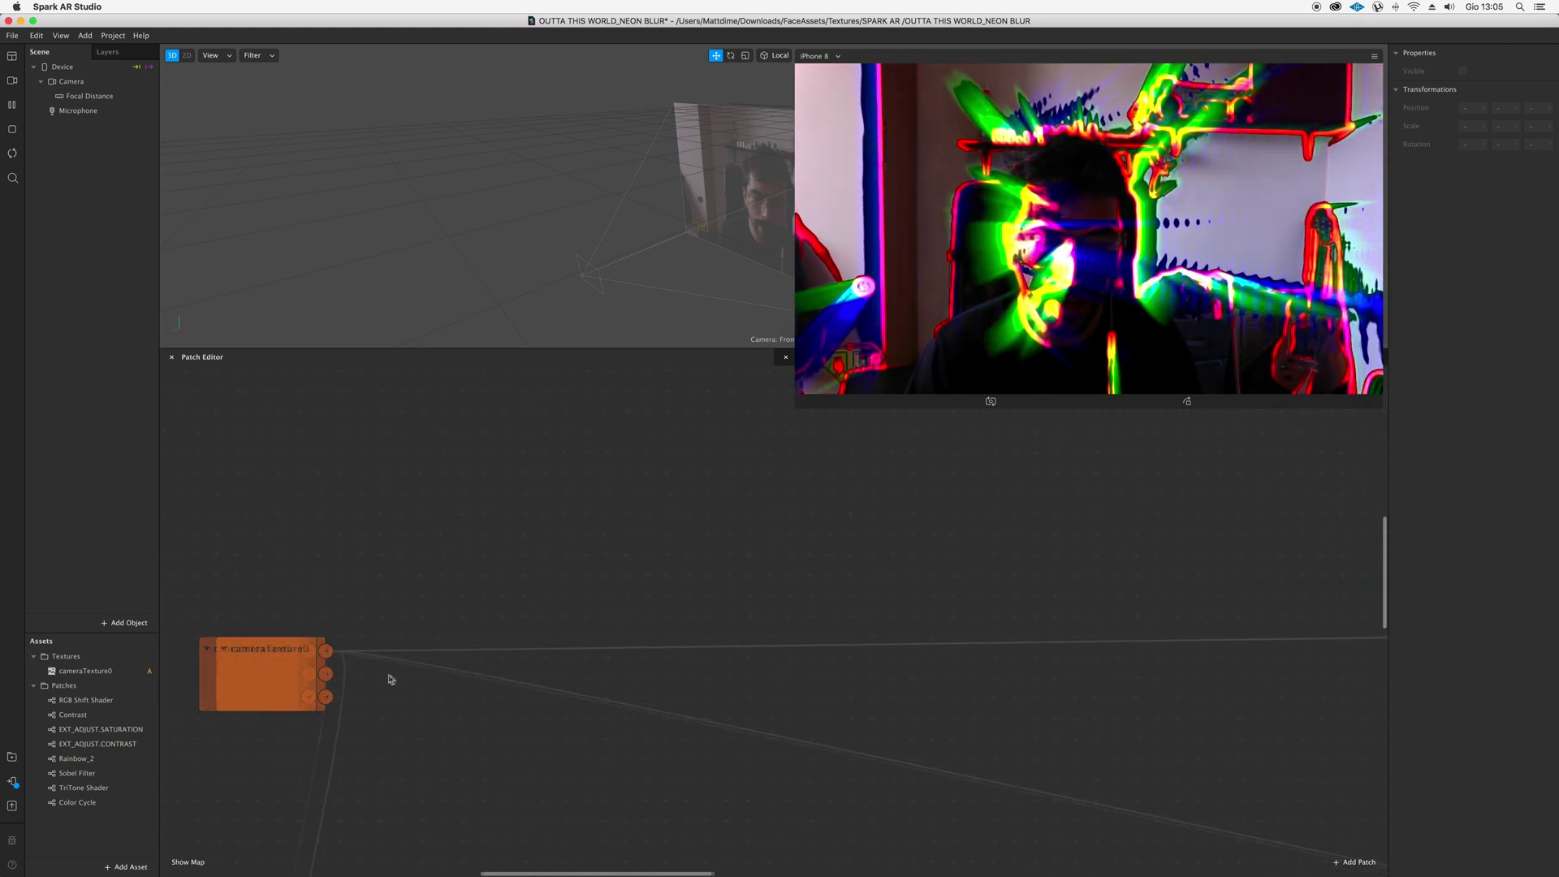
pyautogui.click(484, 641)
pyautogui.hscroll(10, 454, 626)
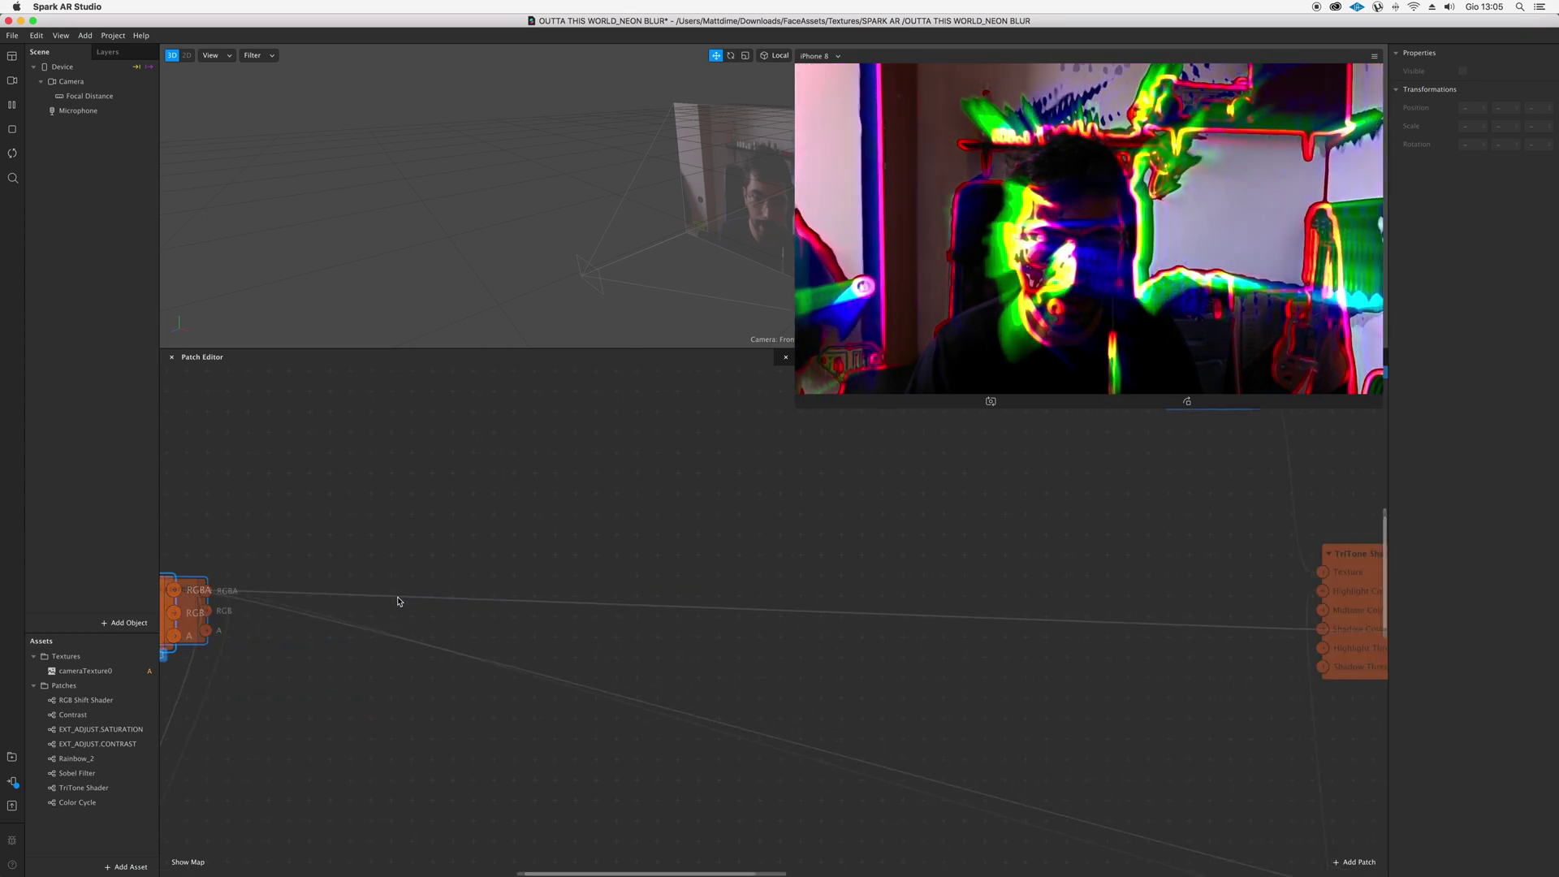
pyautogui.scroll(-6, 400, 603)
pyautogui.hscroll(-15, 400, 602)
pyautogui.scroll(5, 400, 601)
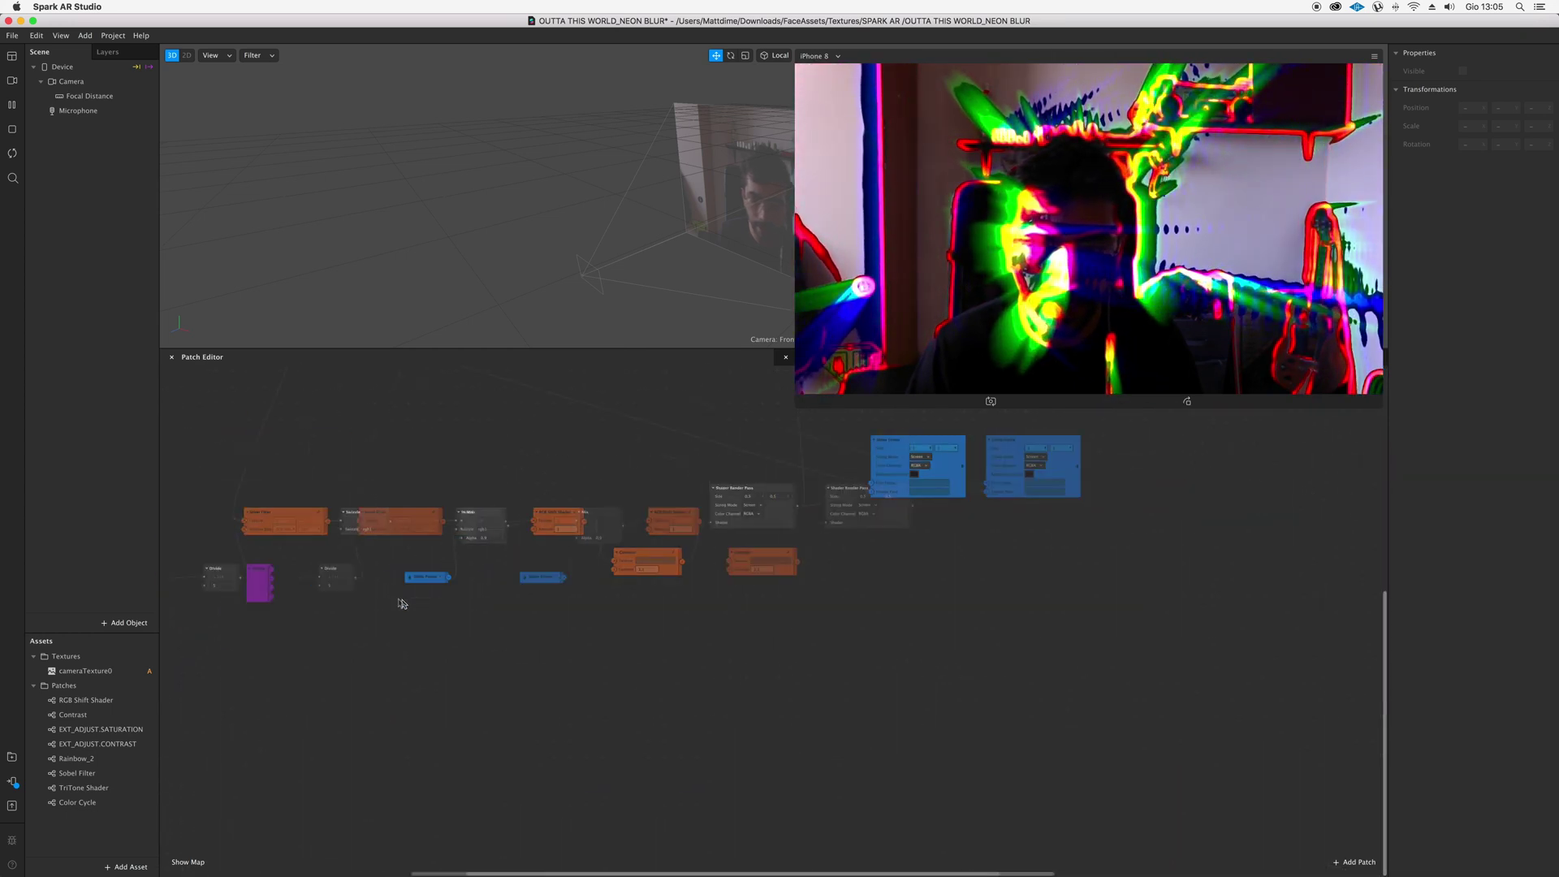
pyautogui.hscroll(5, 626, 598)
pyautogui.scroll(-1, 631, 602)
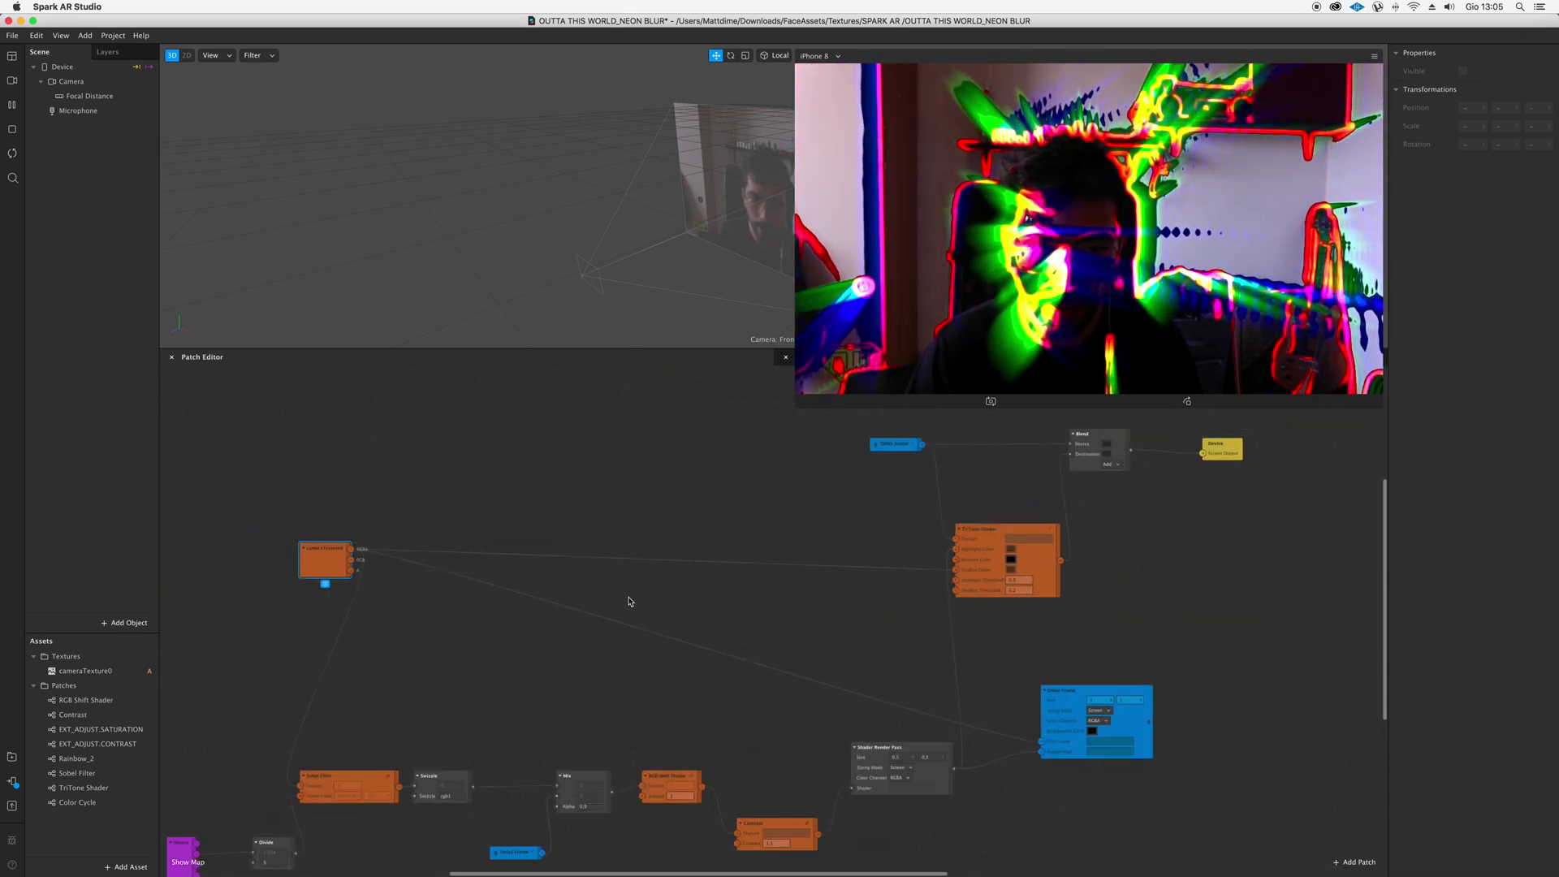
pyautogui.keyDown('ctrl'); pyautogui.scroll(3, 349, 550); pyautogui.keyUp('ctrl')
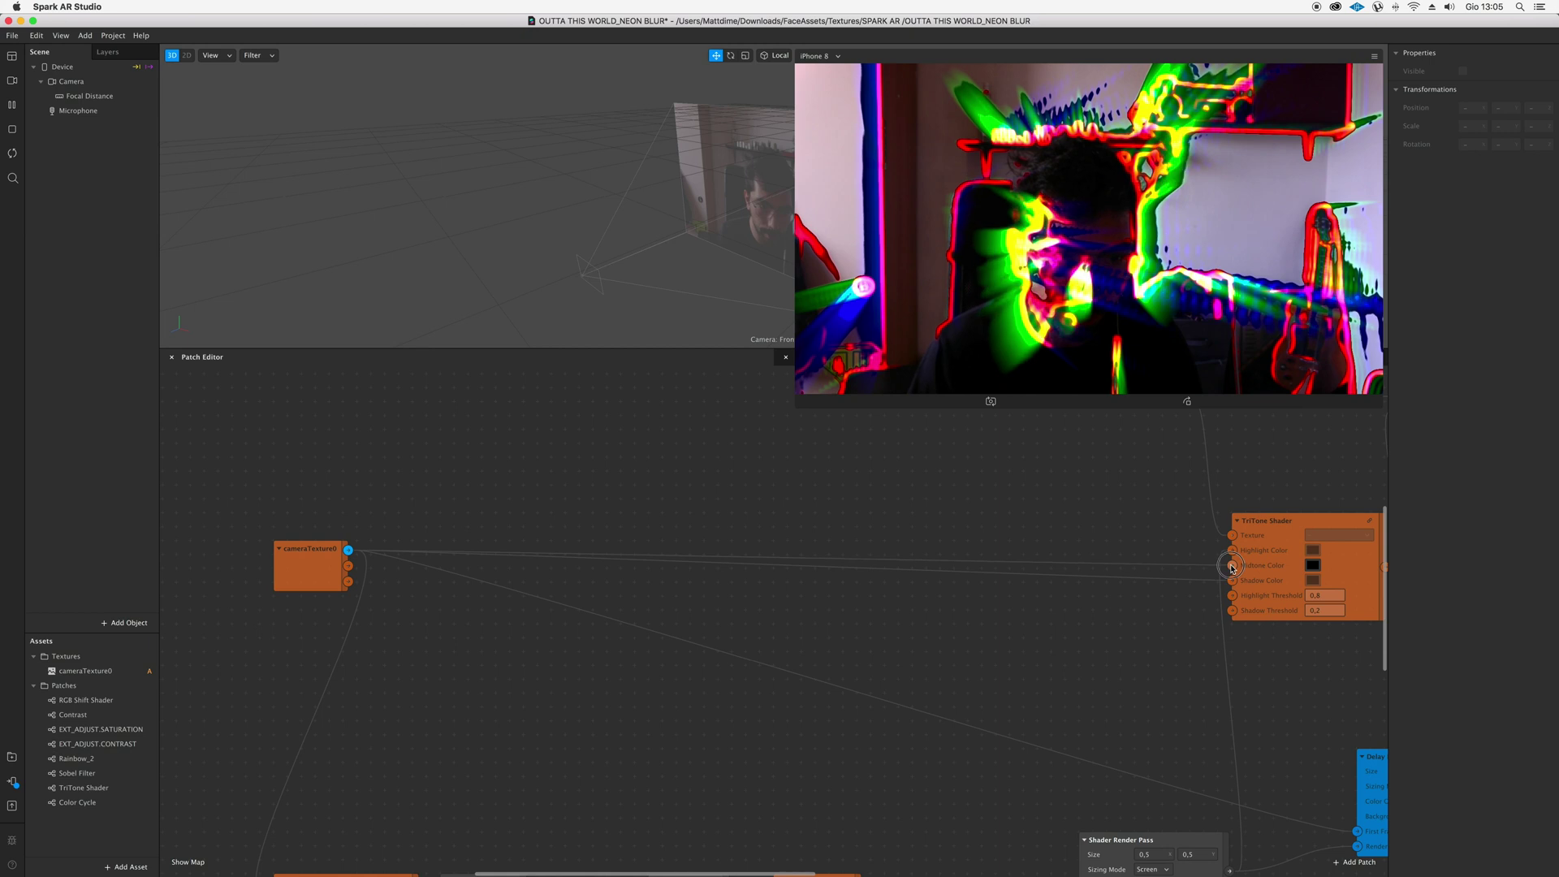
pyautogui.moveTo(1231, 567); pyautogui.dragTo(1231, 568)
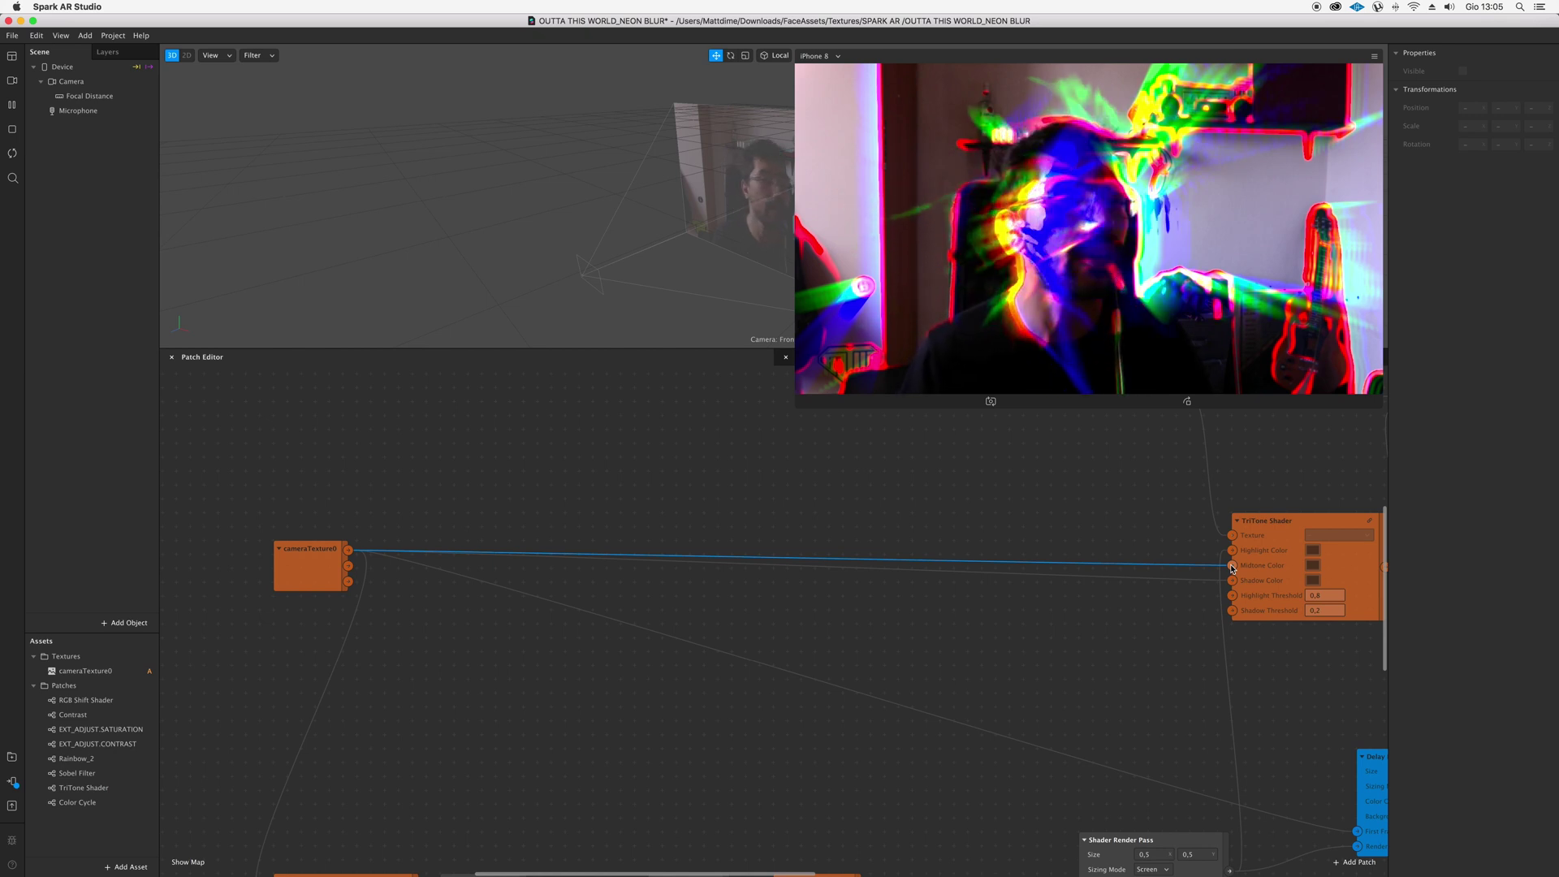
# Unplug the camera feed from Midtone and Shadow Color so both turn black
pyautogui.hscroll(5, 1231, 567)
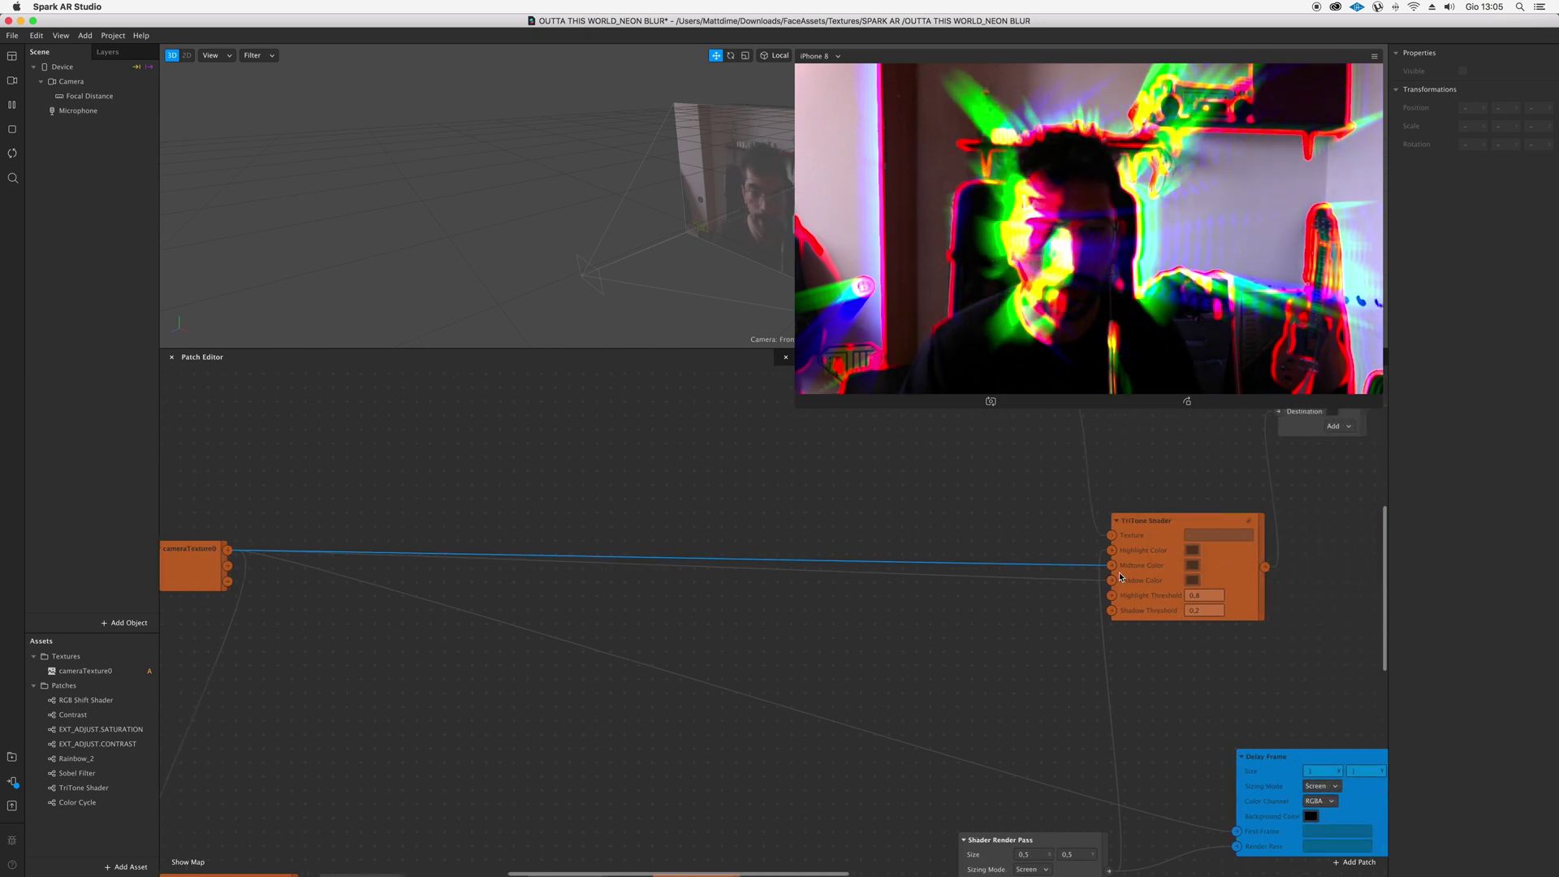
pyautogui.moveTo(1117, 572); pyautogui.dragTo(1111, 565)
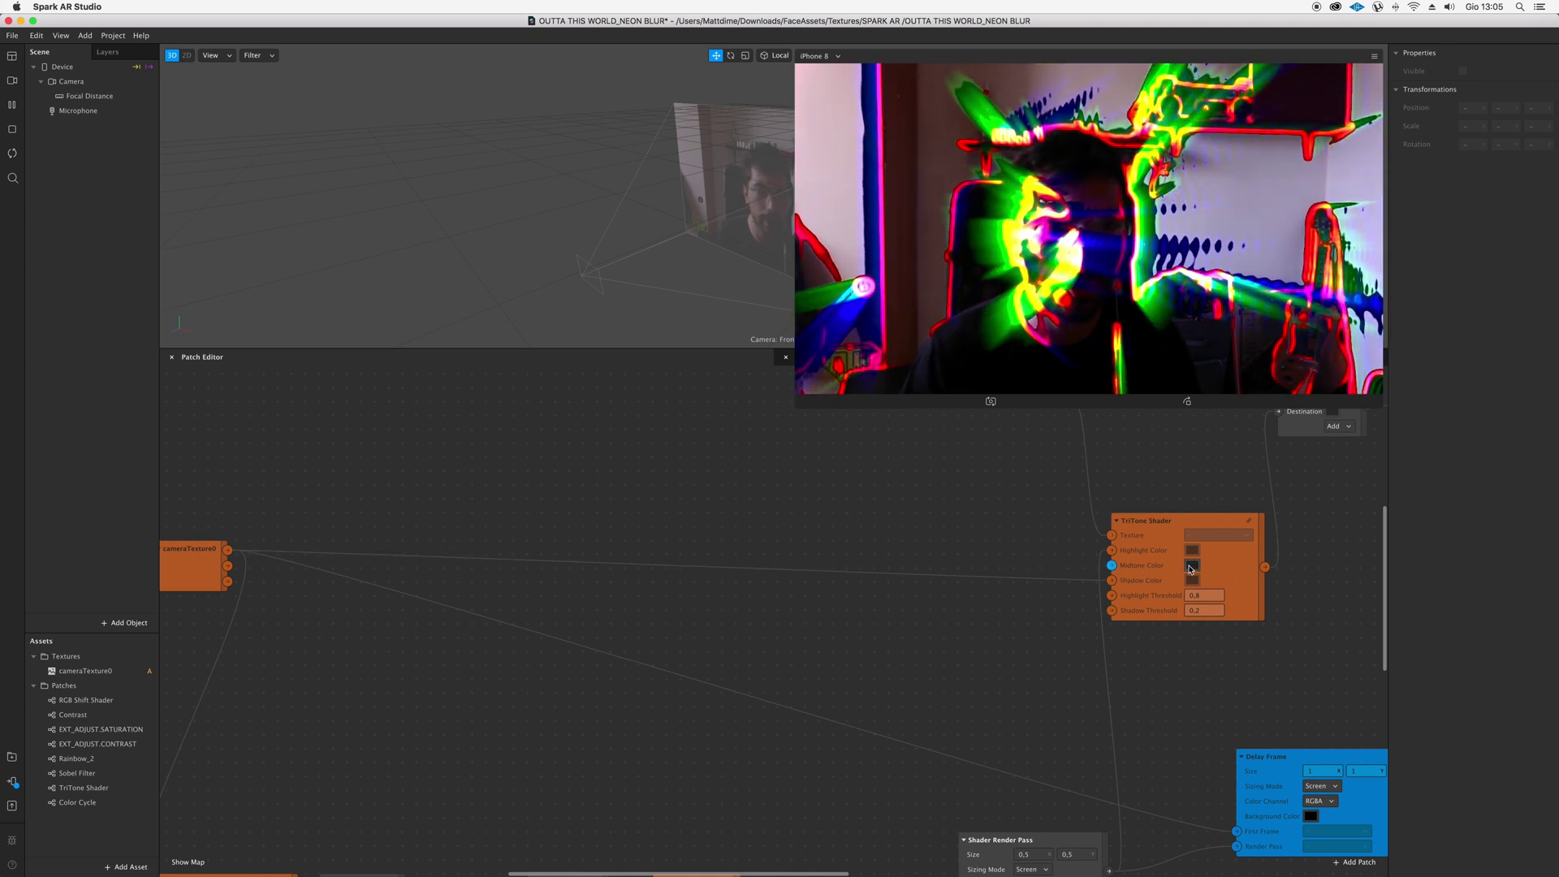
pyautogui.hscroll(3, 466, 542)
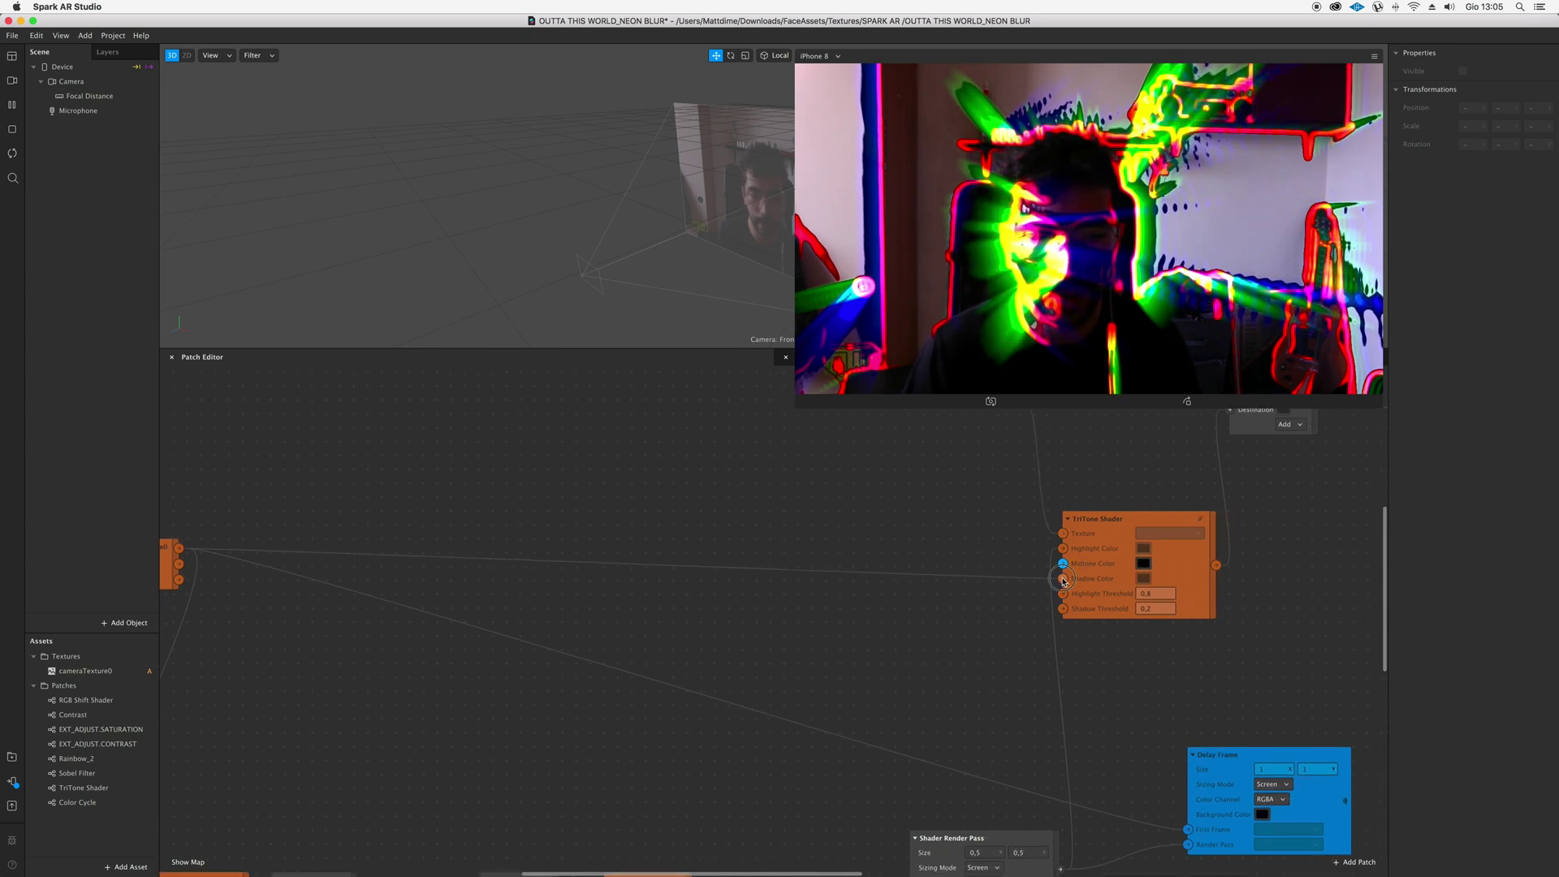
pyautogui.moveTo(1062, 580); pyautogui.dragTo(1062, 579)
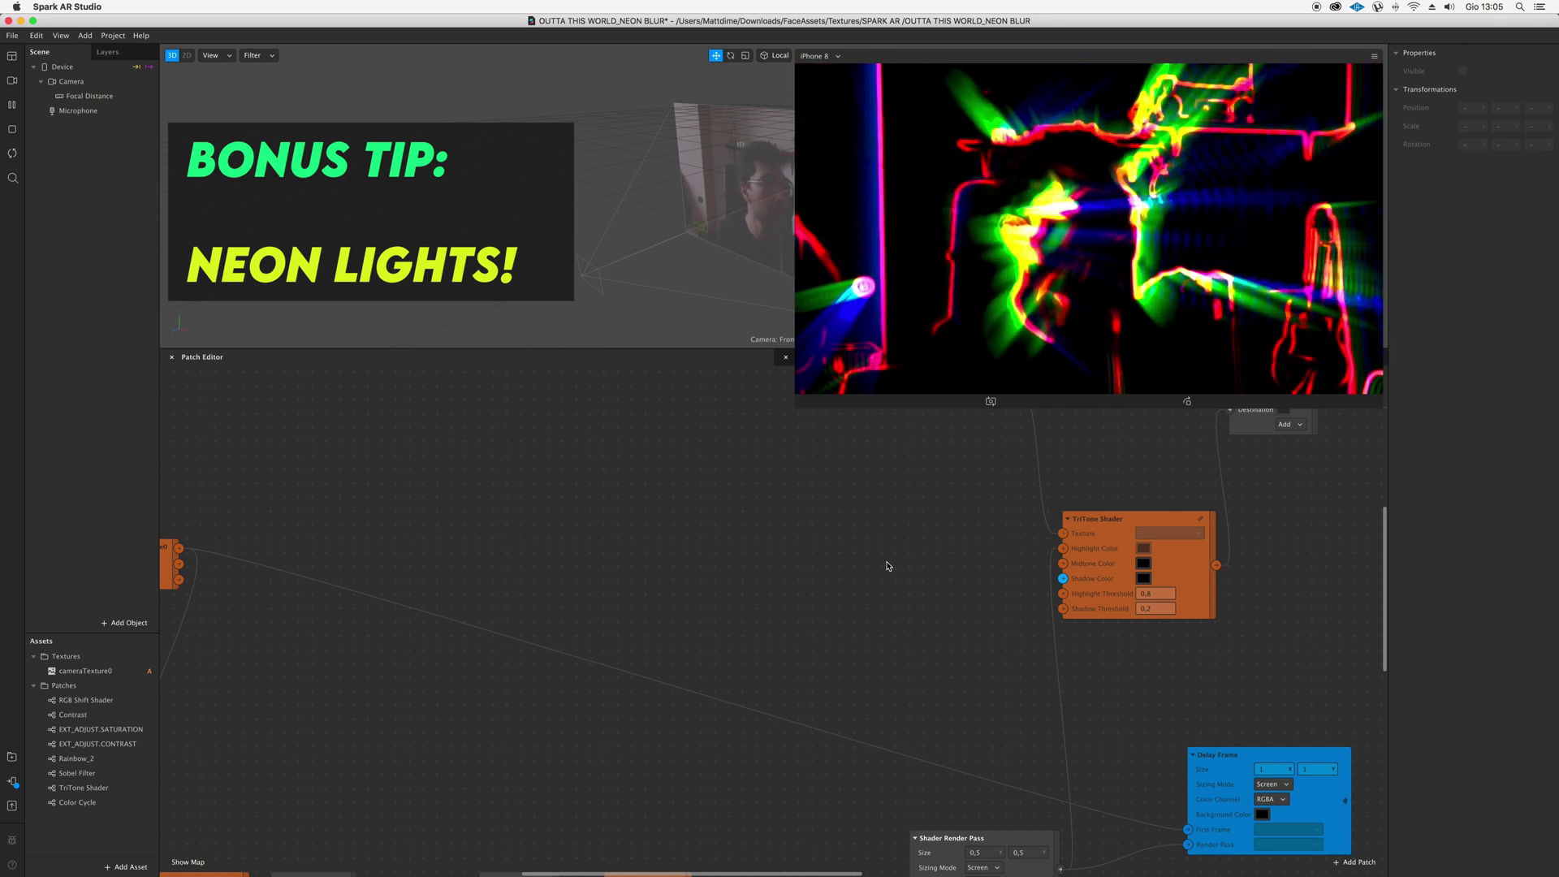
# Enlarge the simulator's phone preview to show the neon outlines on black
pyautogui.moveTo(794, 404); pyautogui.dragTo(583, 526)
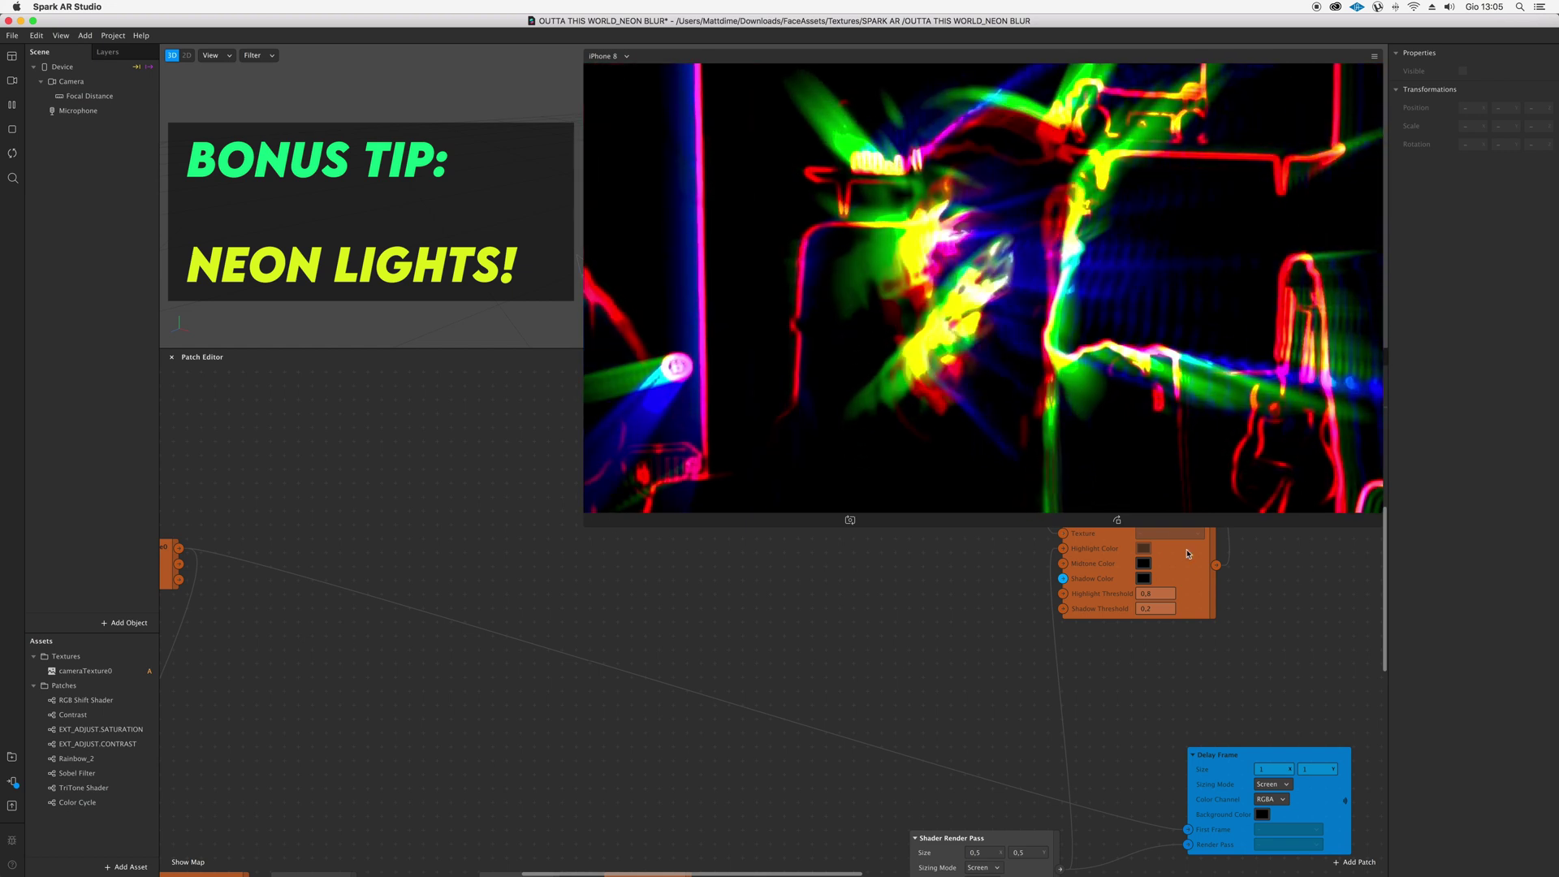
pyautogui.moveTo(1186, 556); pyautogui.dragTo(1186, 569)
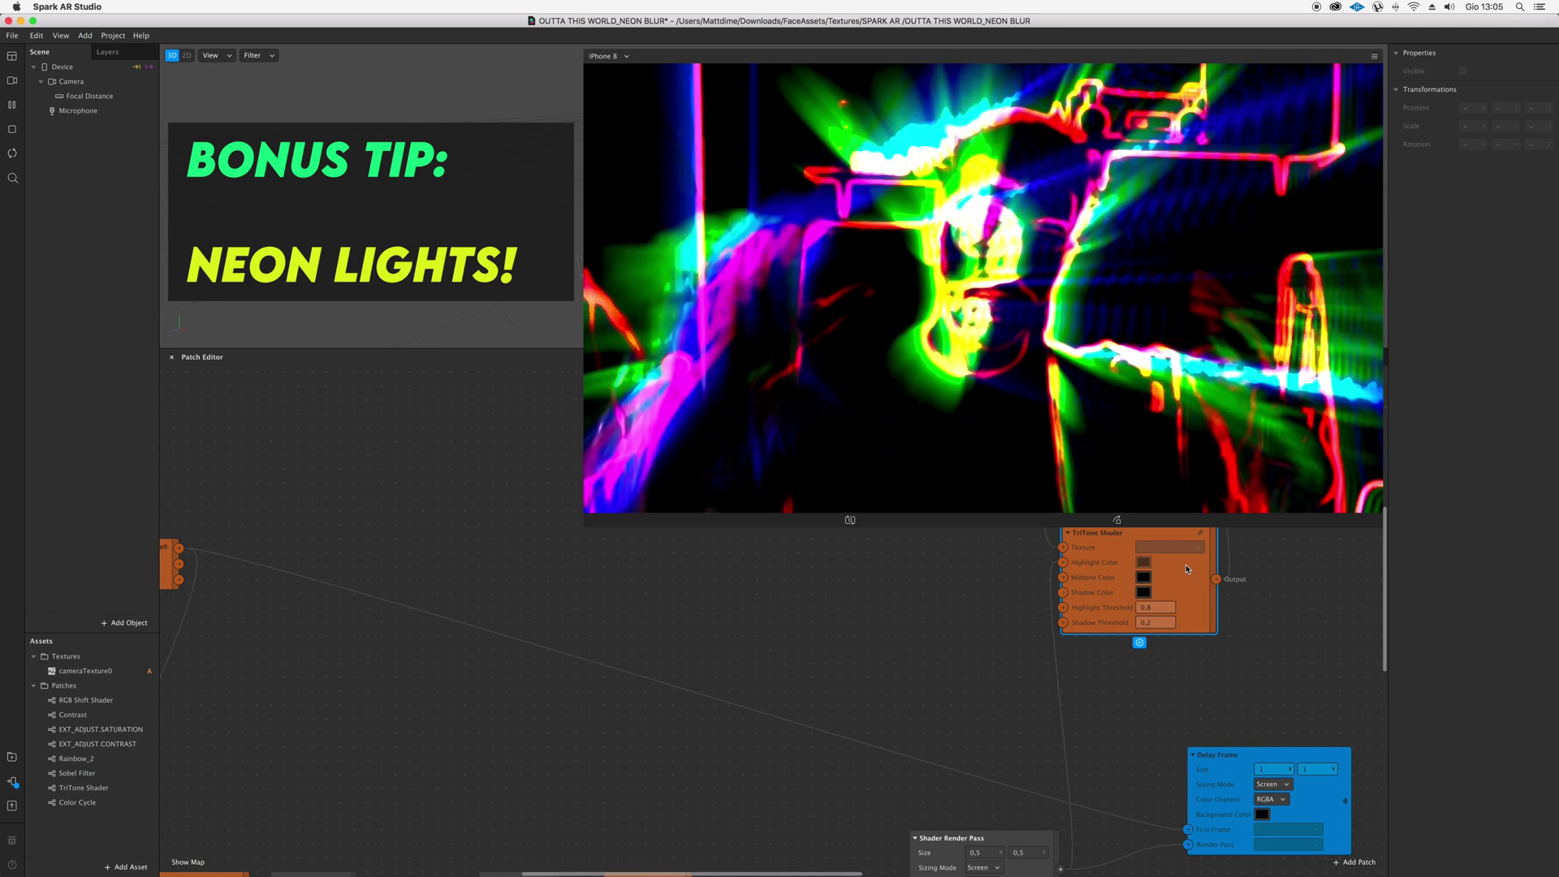
pyautogui.hscroll(5, 1221, 567)
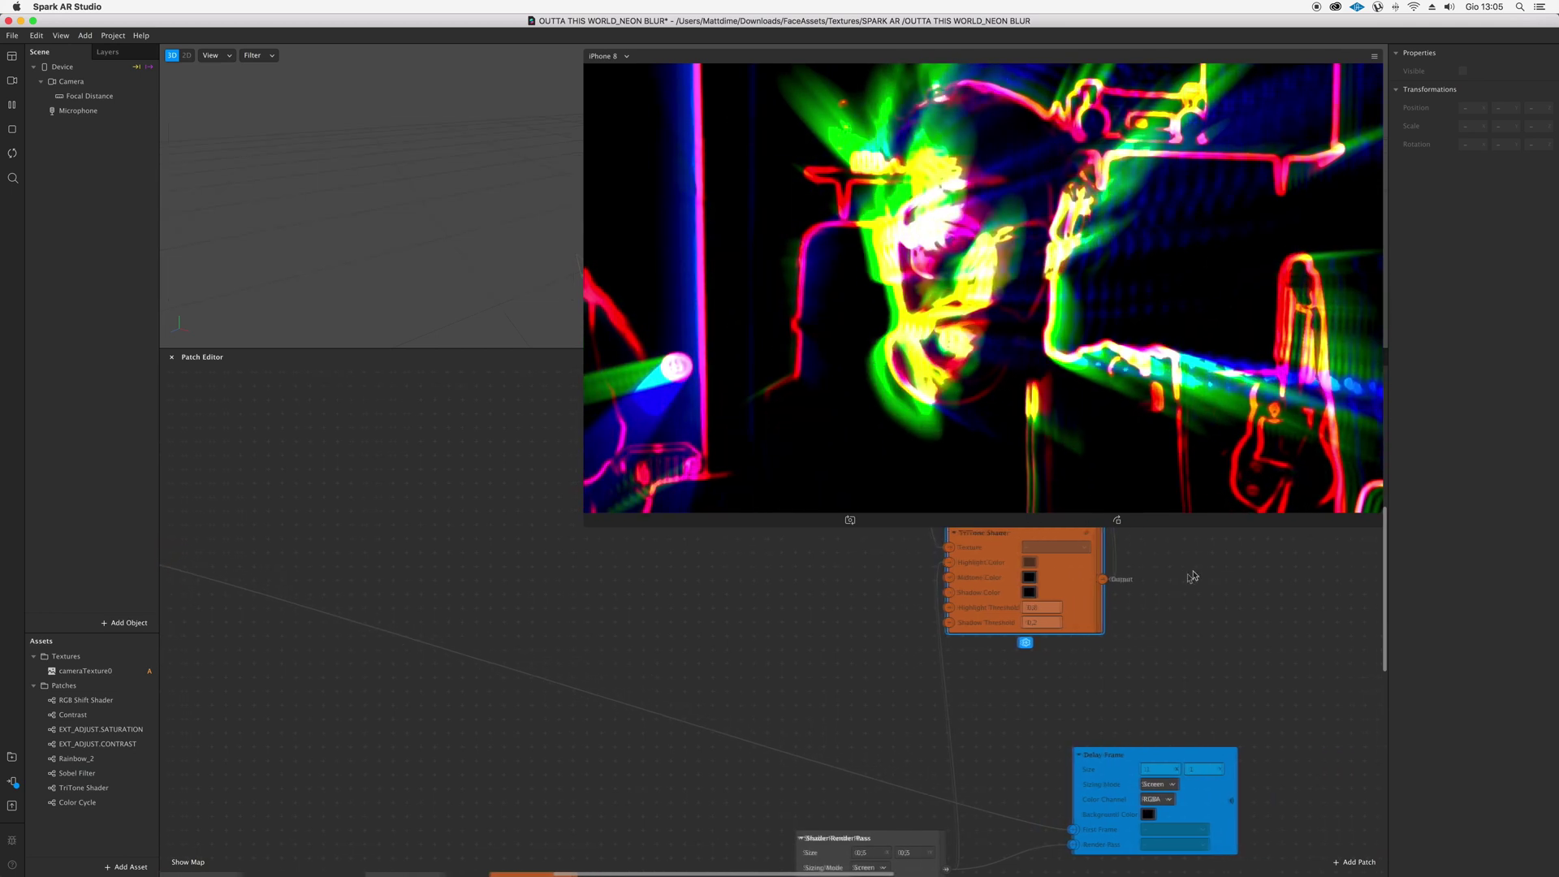
pyautogui.hscroll(5, 1186, 578)
pyautogui.scroll(3, 1185, 579)
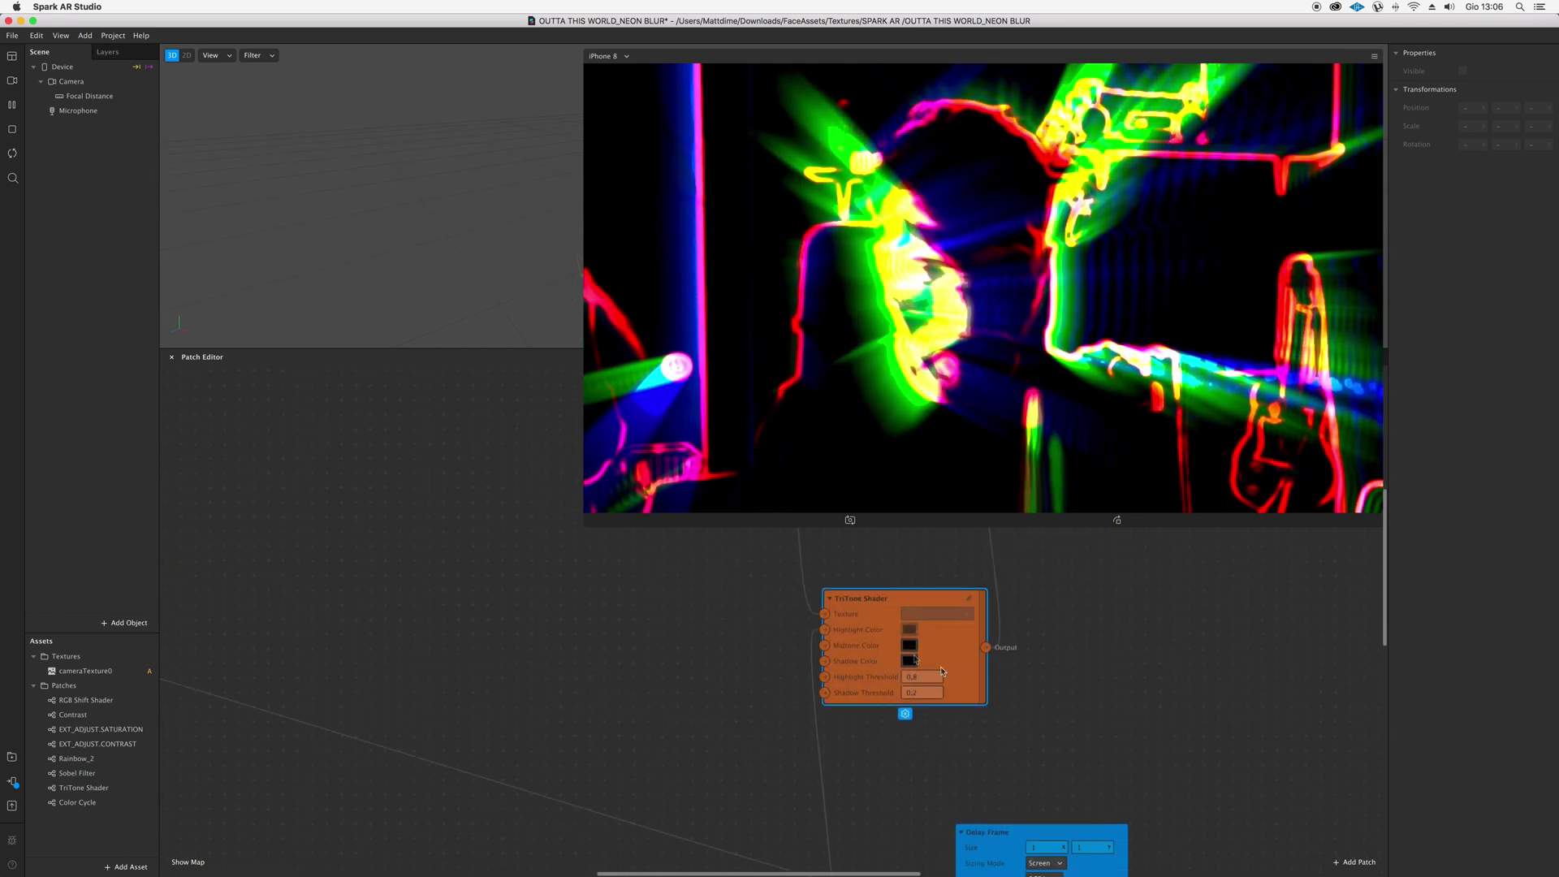
# Set TriTone's Shadow Color to a deep crimson red in the colour picker
pyautogui.click(909, 660)
pyautogui.moveTo(468, 305); pyautogui.dragTo(182, 282)
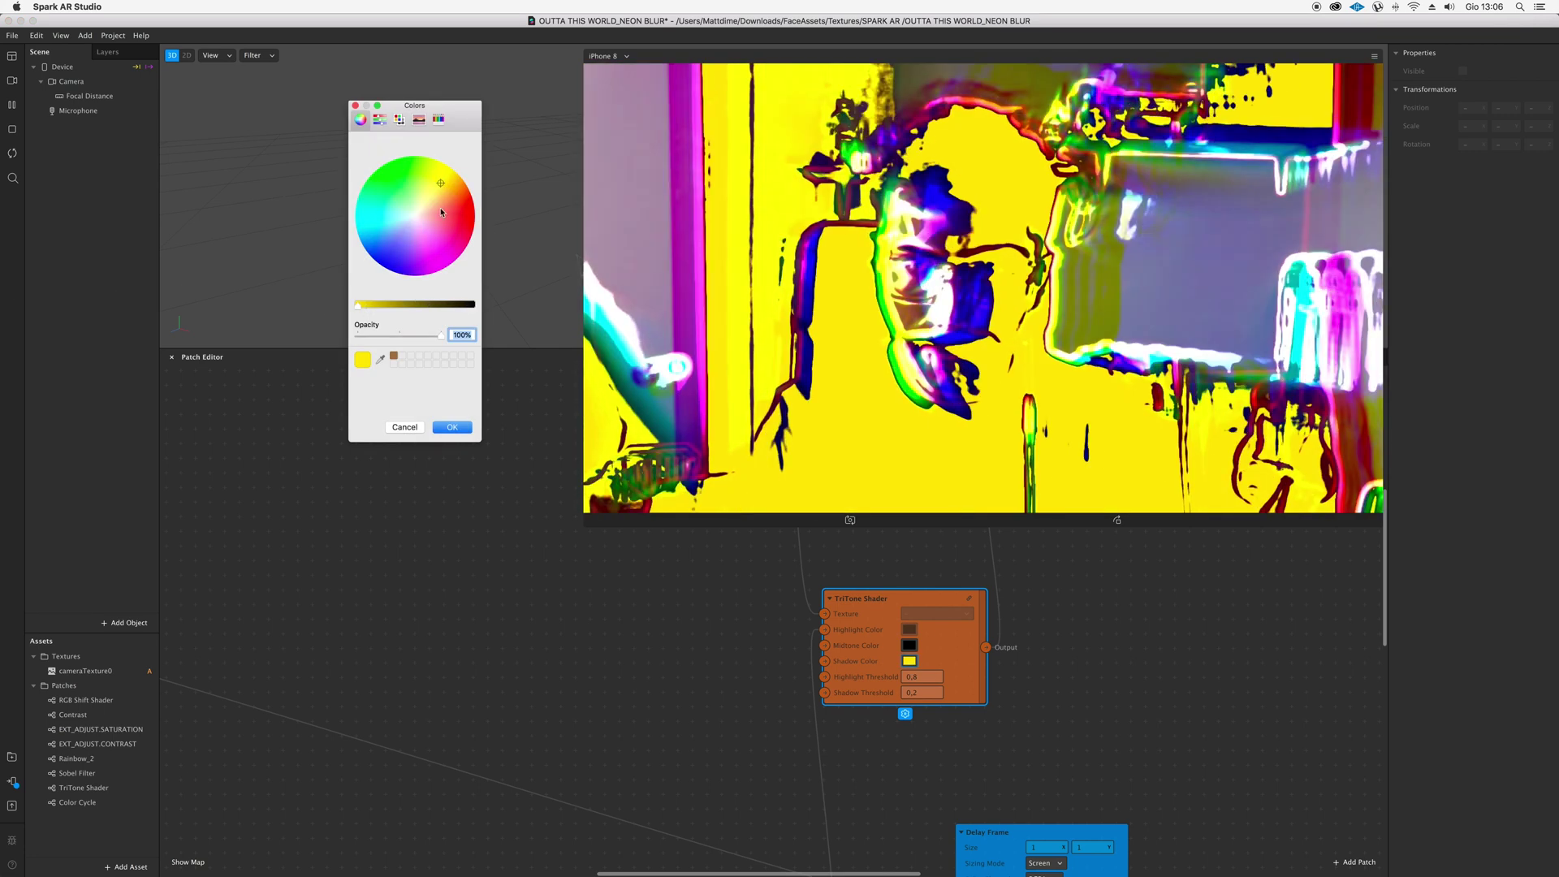
pyautogui.click(449, 216)
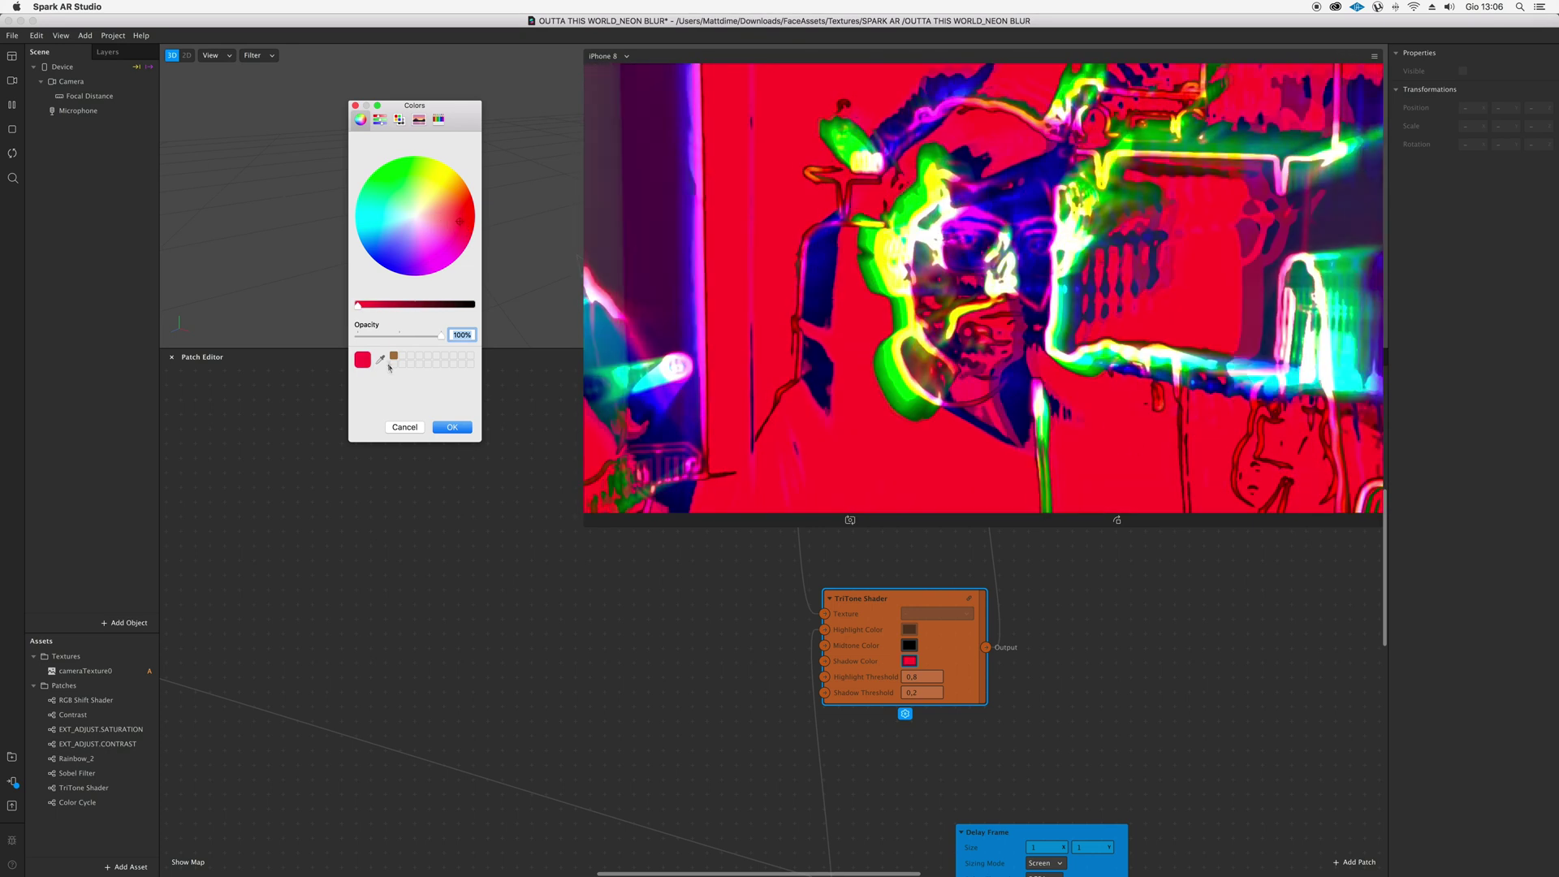
pyautogui.moveTo(358, 305); pyautogui.dragTo(427, 305)
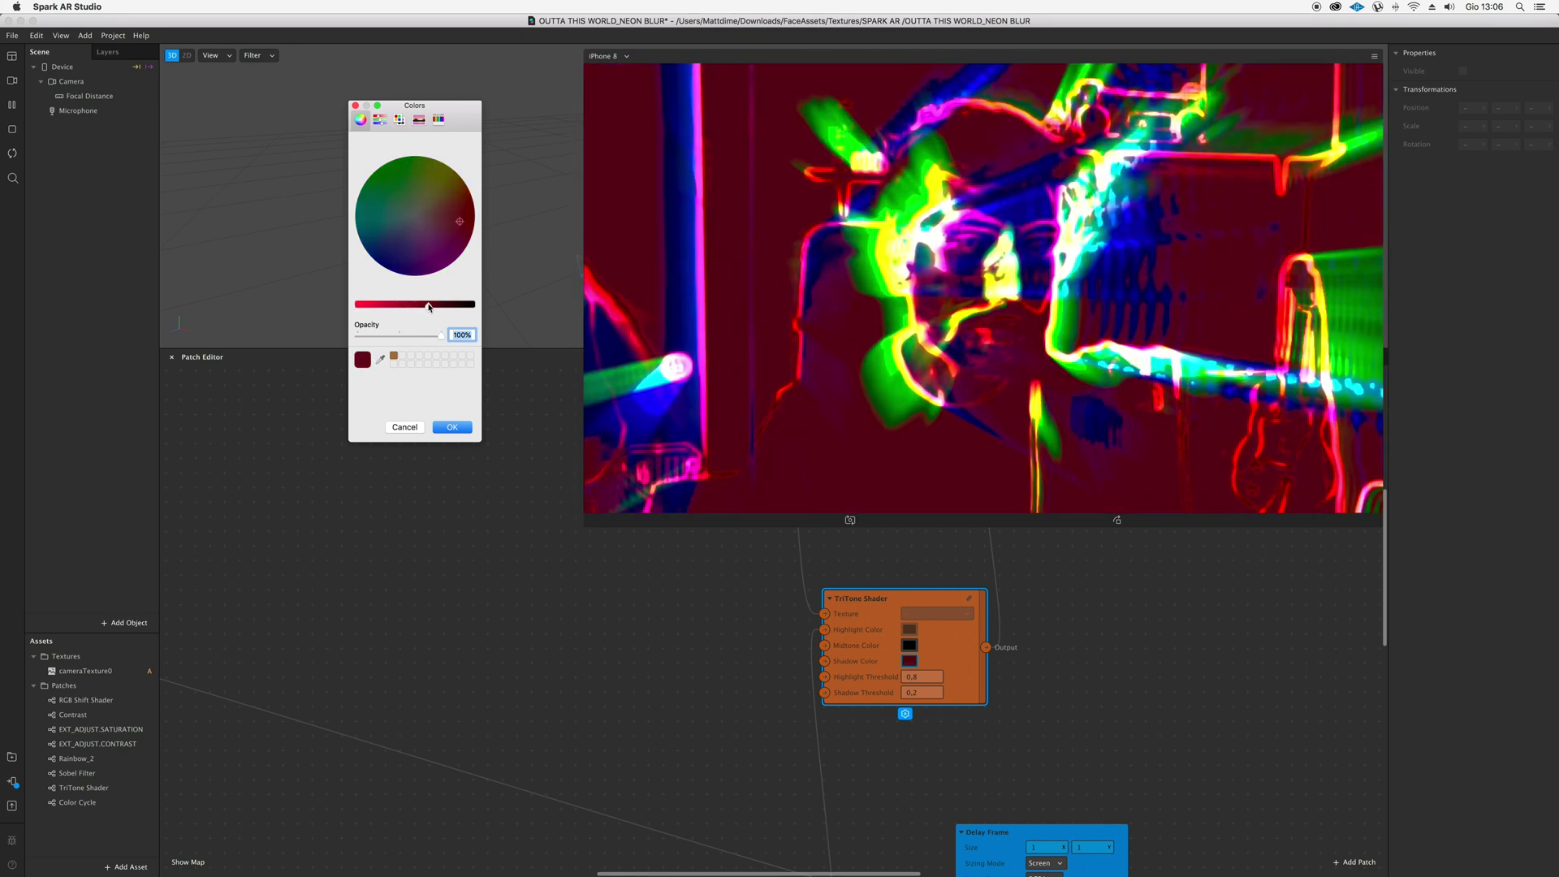
pyautogui.moveTo(406, 306); pyautogui.dragTo(399, 305)
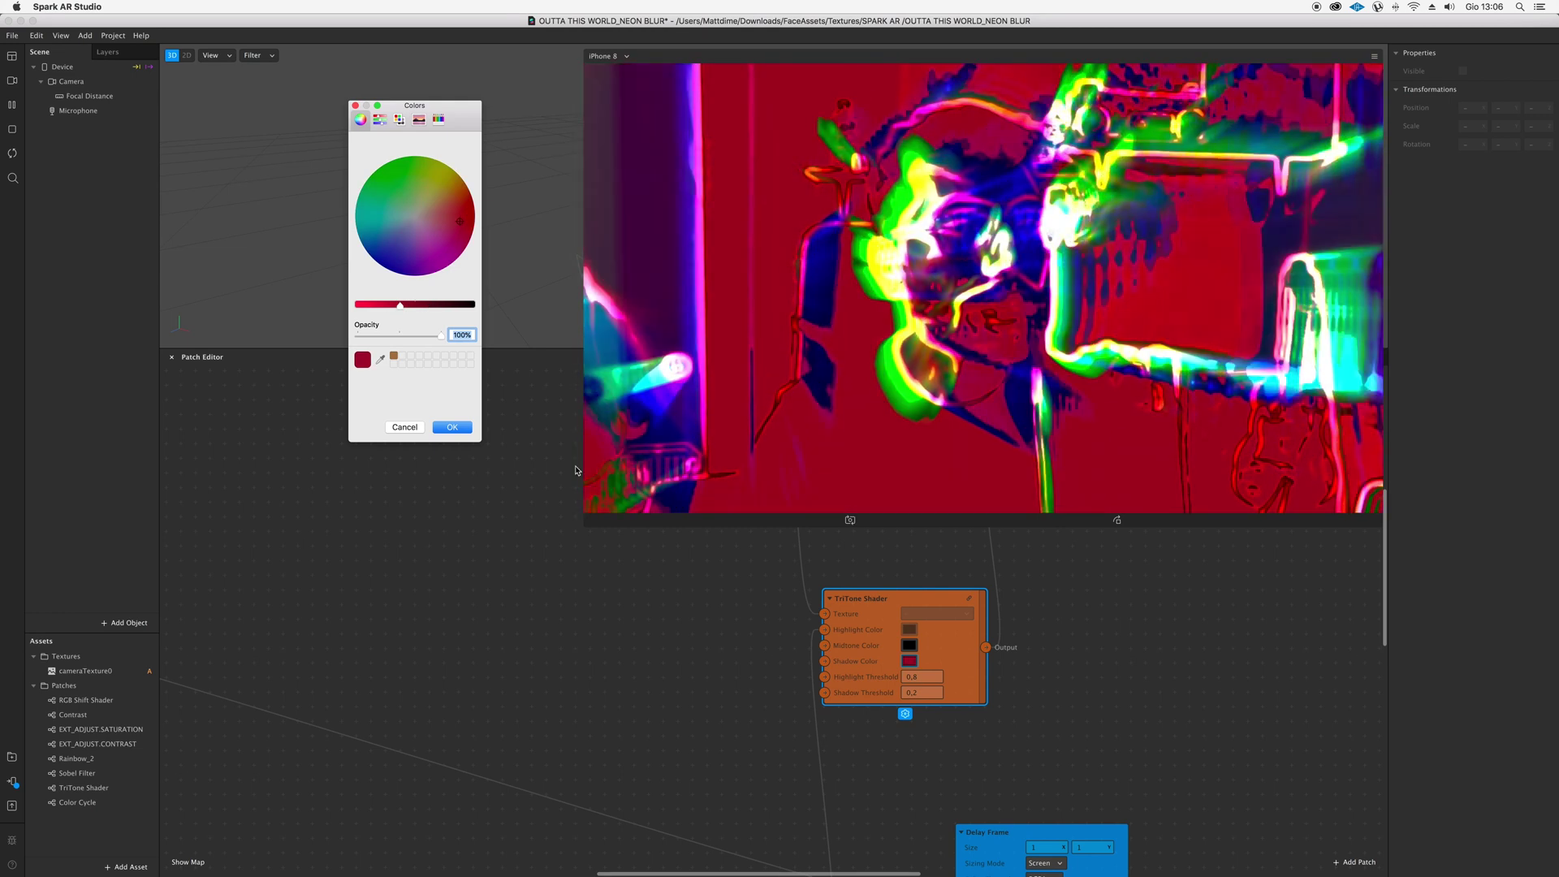
pyautogui.click(463, 429)
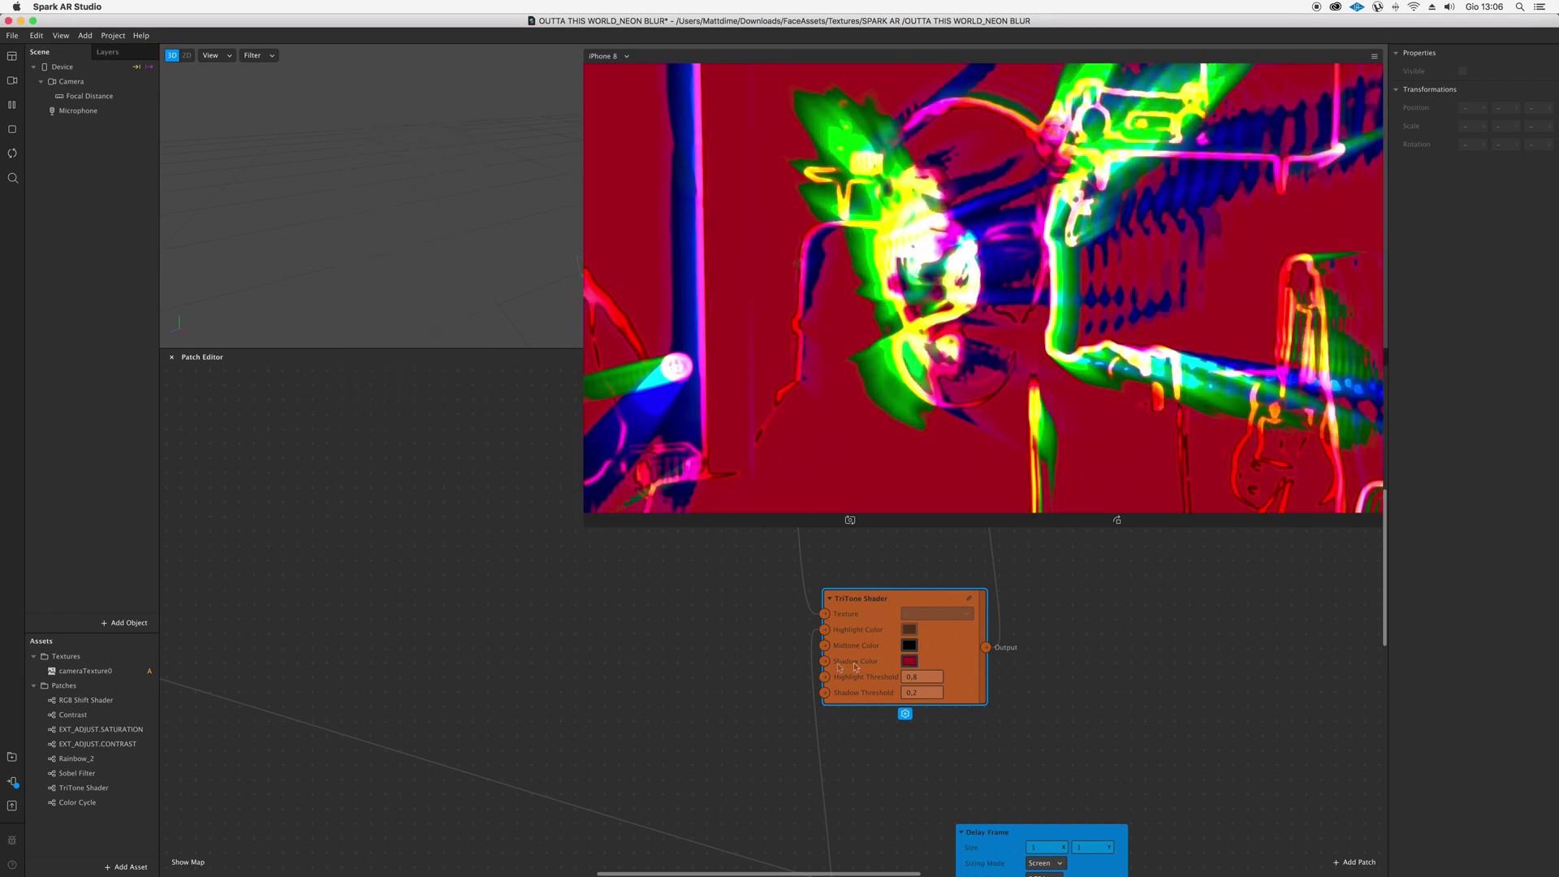
pyautogui.scroll(4, 835, 634)
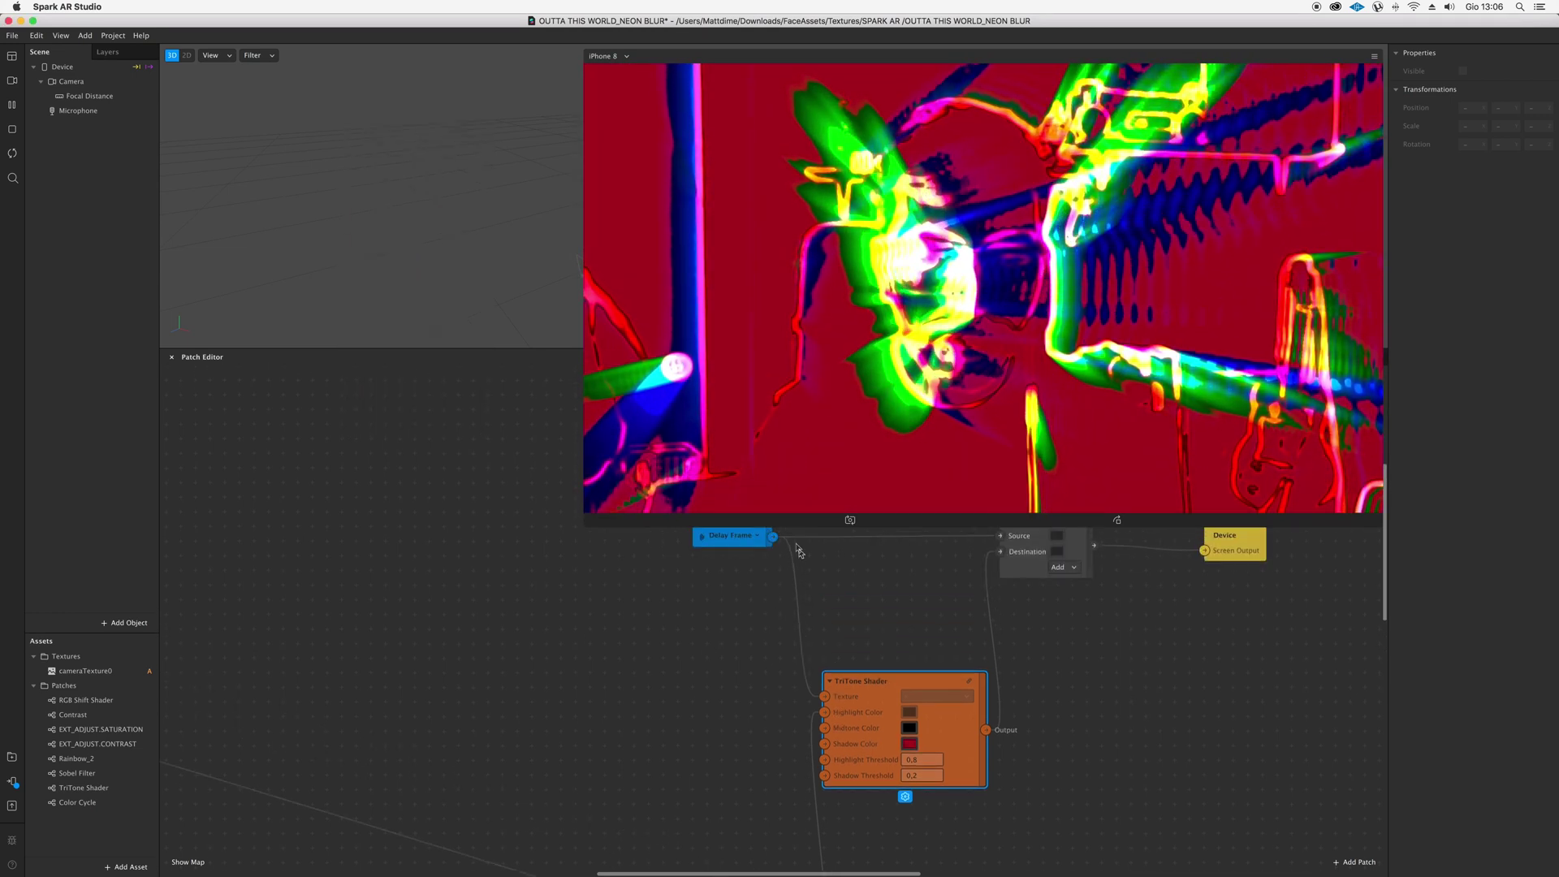
# Link the Delay Frame output to TriTone Shader's Midtone Color input
pyautogui.moveTo(773, 537); pyautogui.dragTo(825, 744)
pyautogui.scroll(-1, 825, 749)
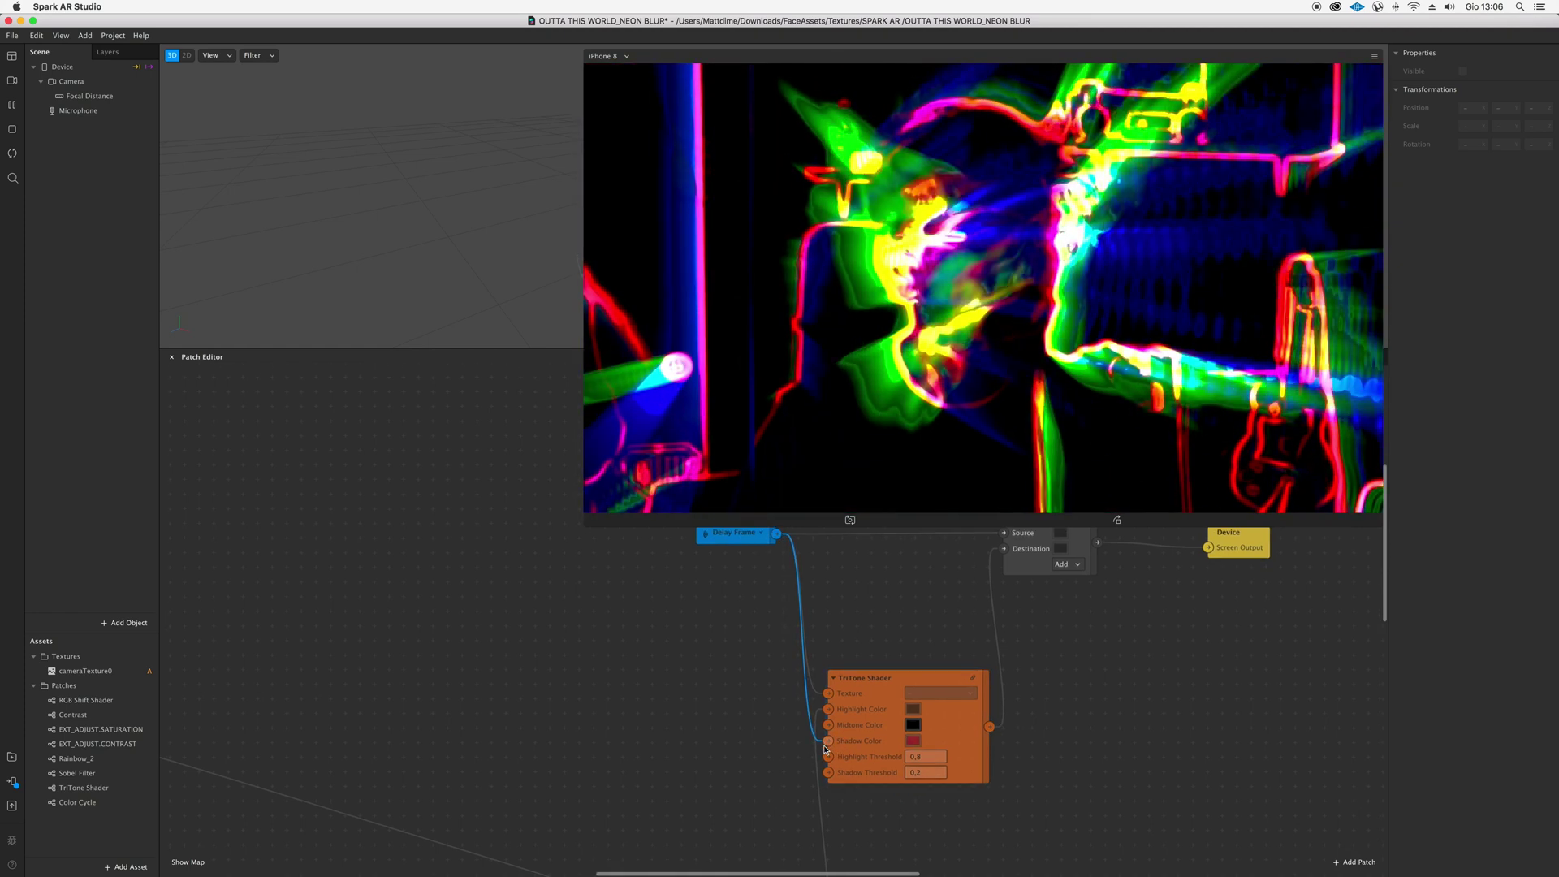
pyautogui.moveTo(825, 747)
pyautogui.mouseDown()
pyautogui.moveTo(783, 738)
pyautogui.moveTo(825, 741)
pyautogui.moveTo(827, 726)
pyautogui.mouseUp()
pyautogui.scroll(5, 827, 727)
# Set the Blend node mode to PlusDarker after briefly trying Divide
pyautogui.click(991, 714)
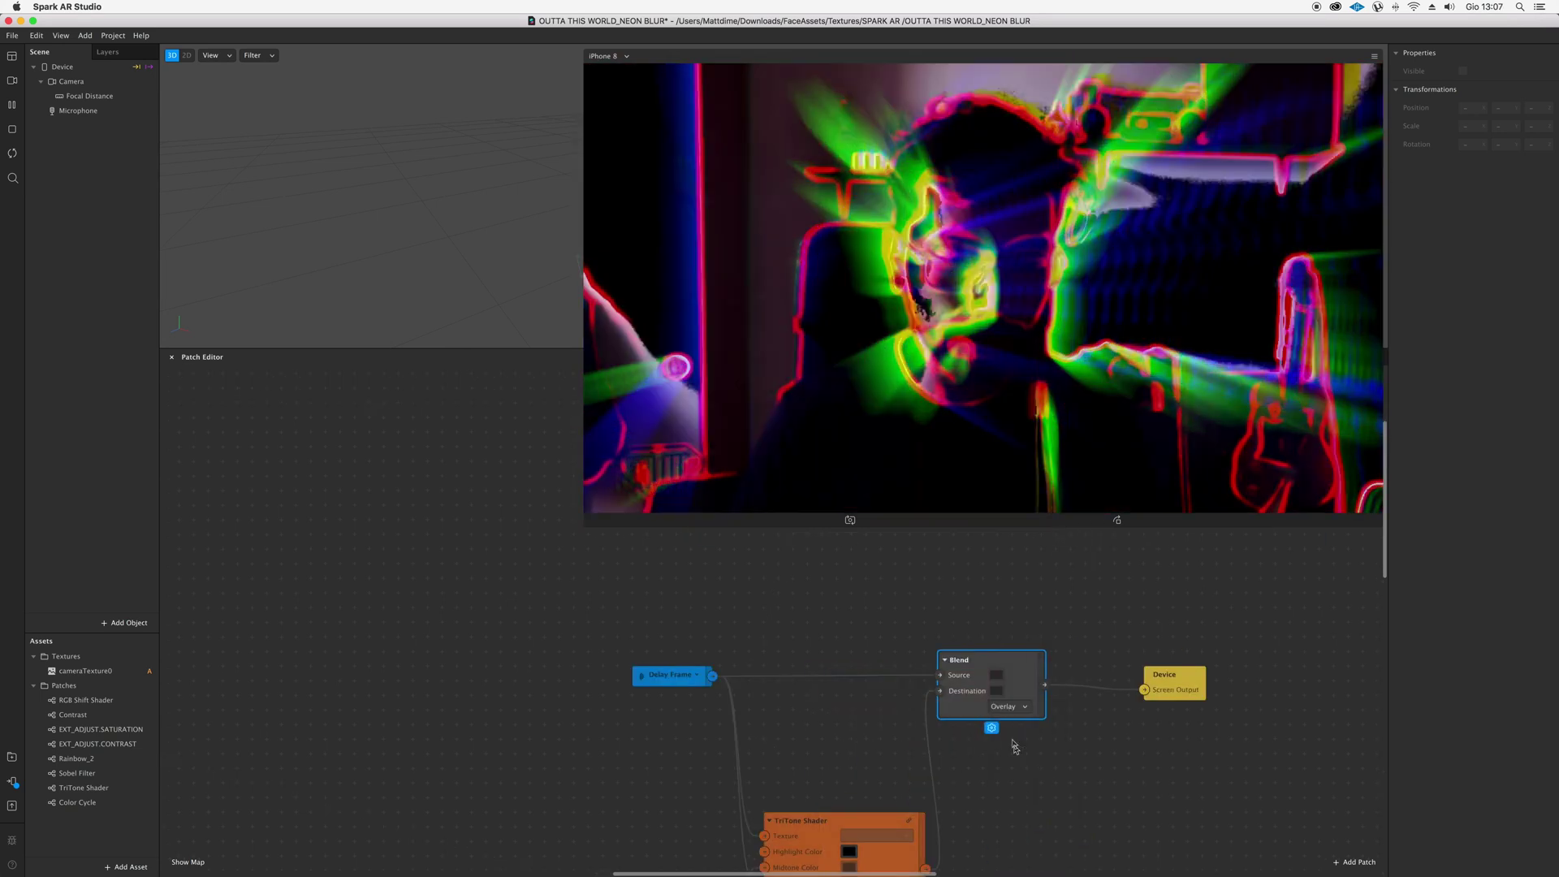
pyautogui.click(1005, 707)
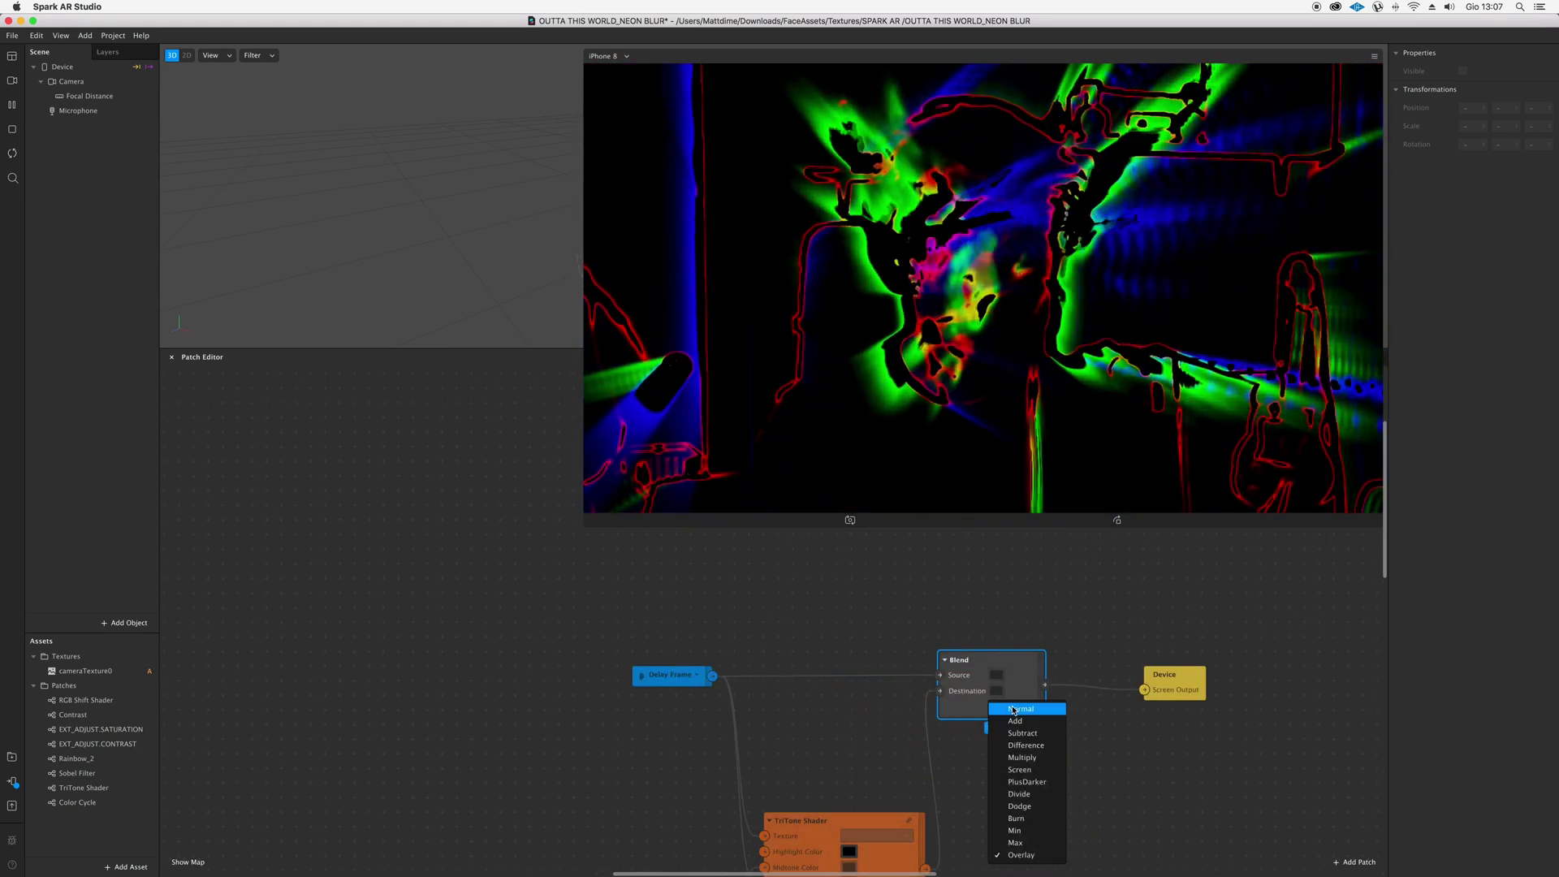
pyautogui.click(1019, 793)
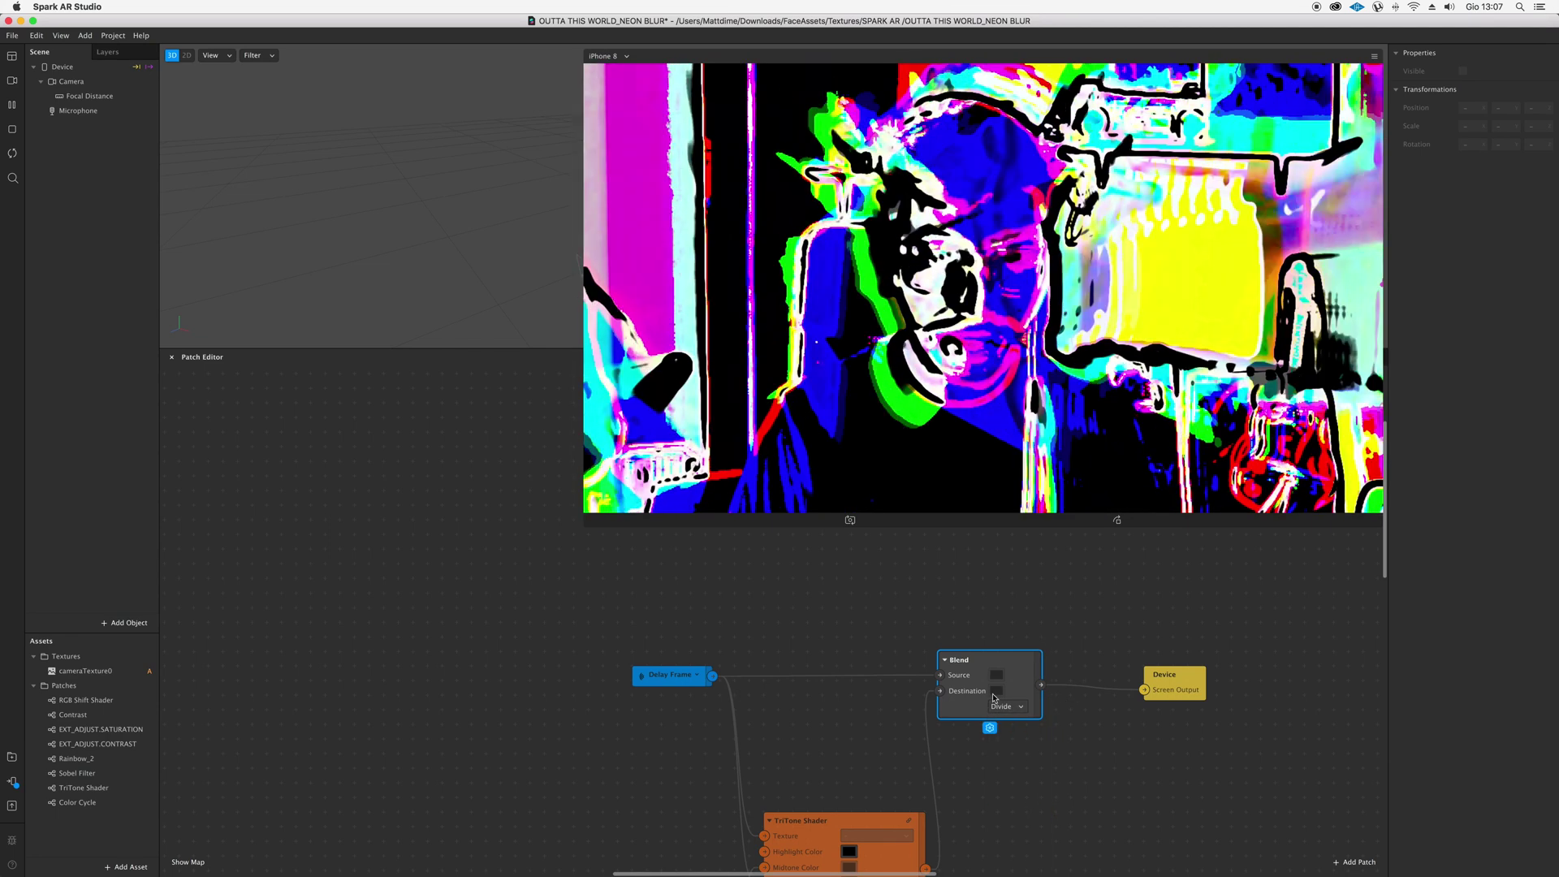
pyautogui.click(1000, 704)
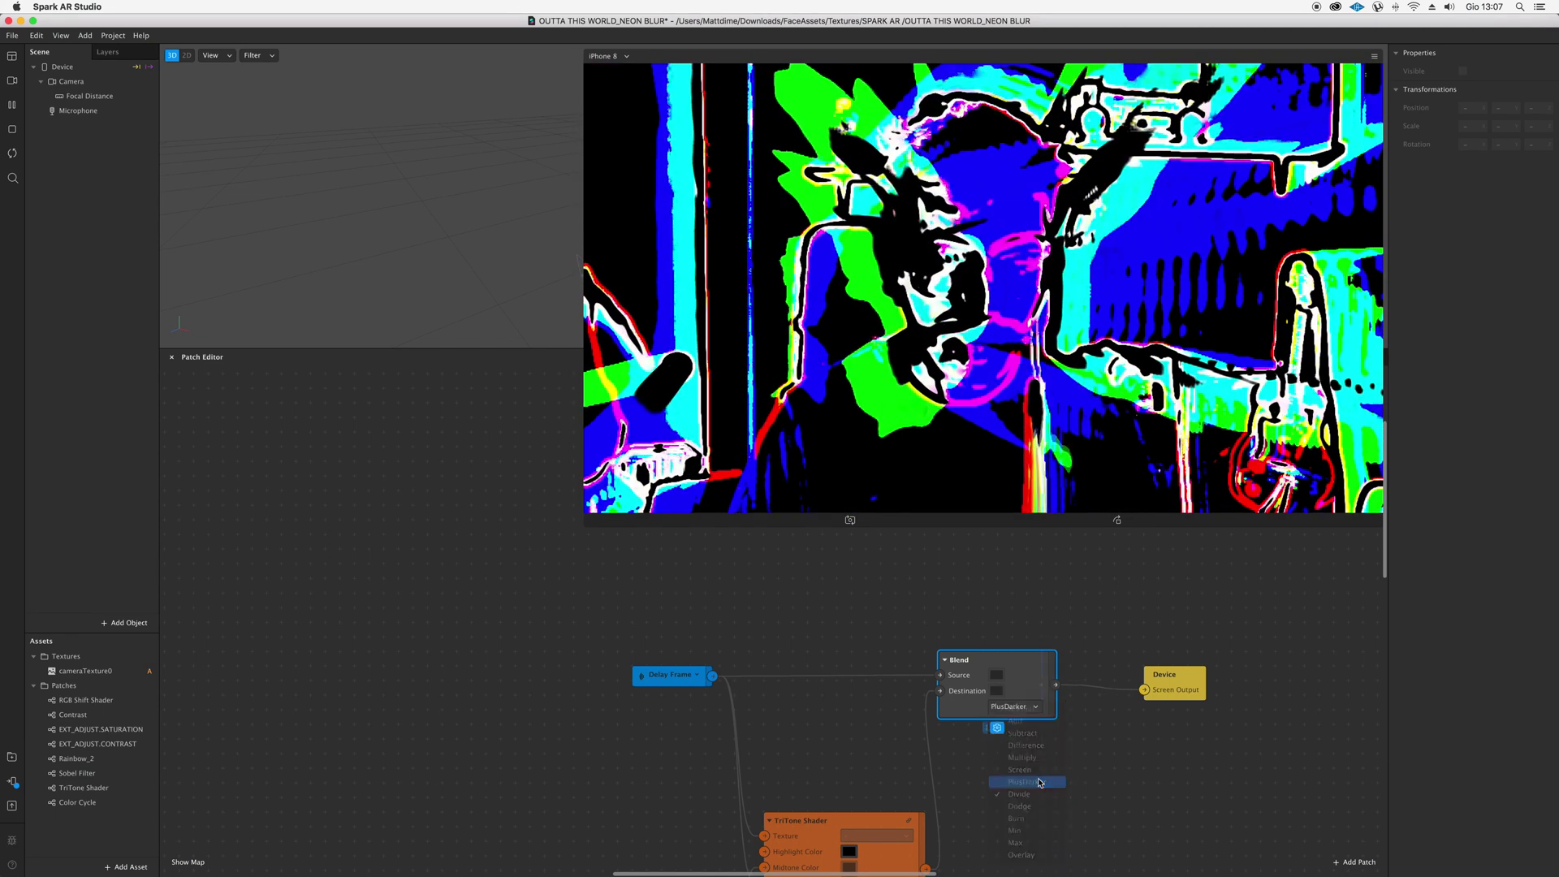
pyautogui.click(1039, 782)
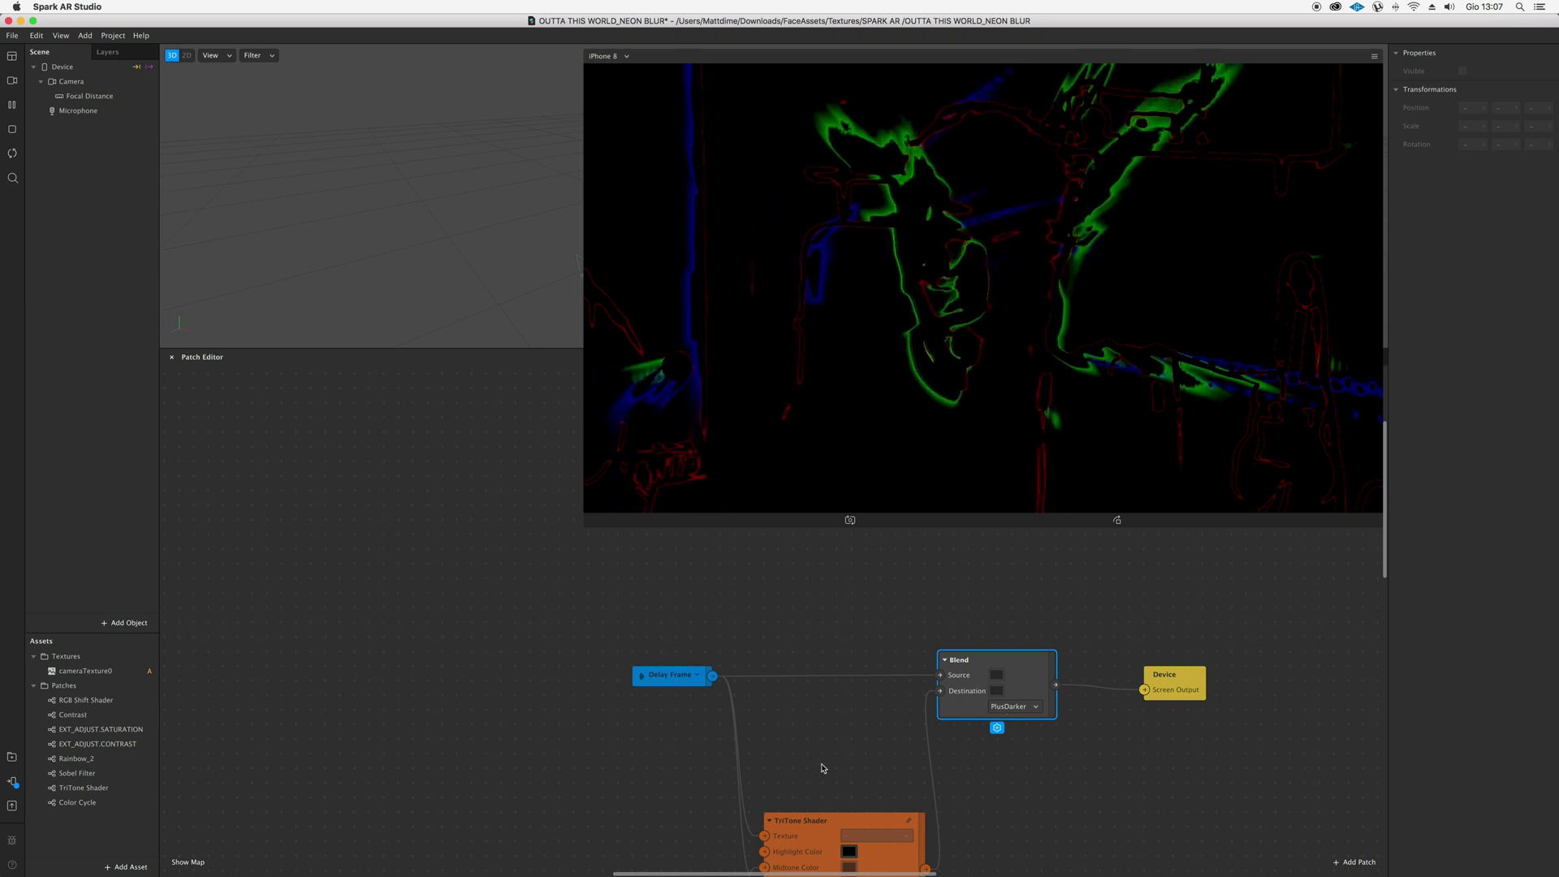
pyautogui.click(622, 495)
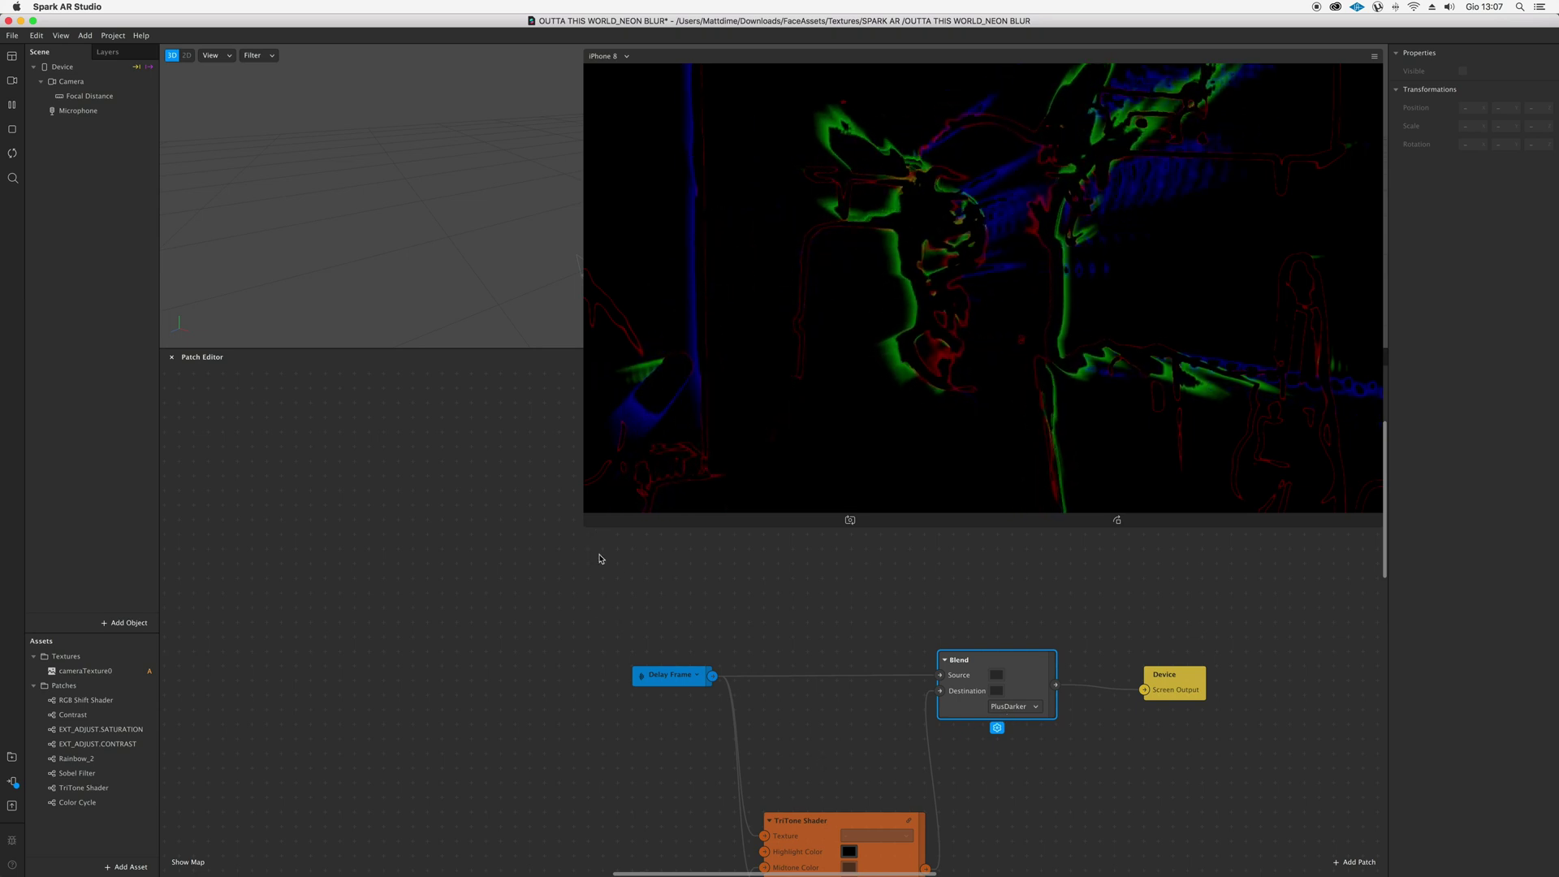
pyautogui.click(698, 454)
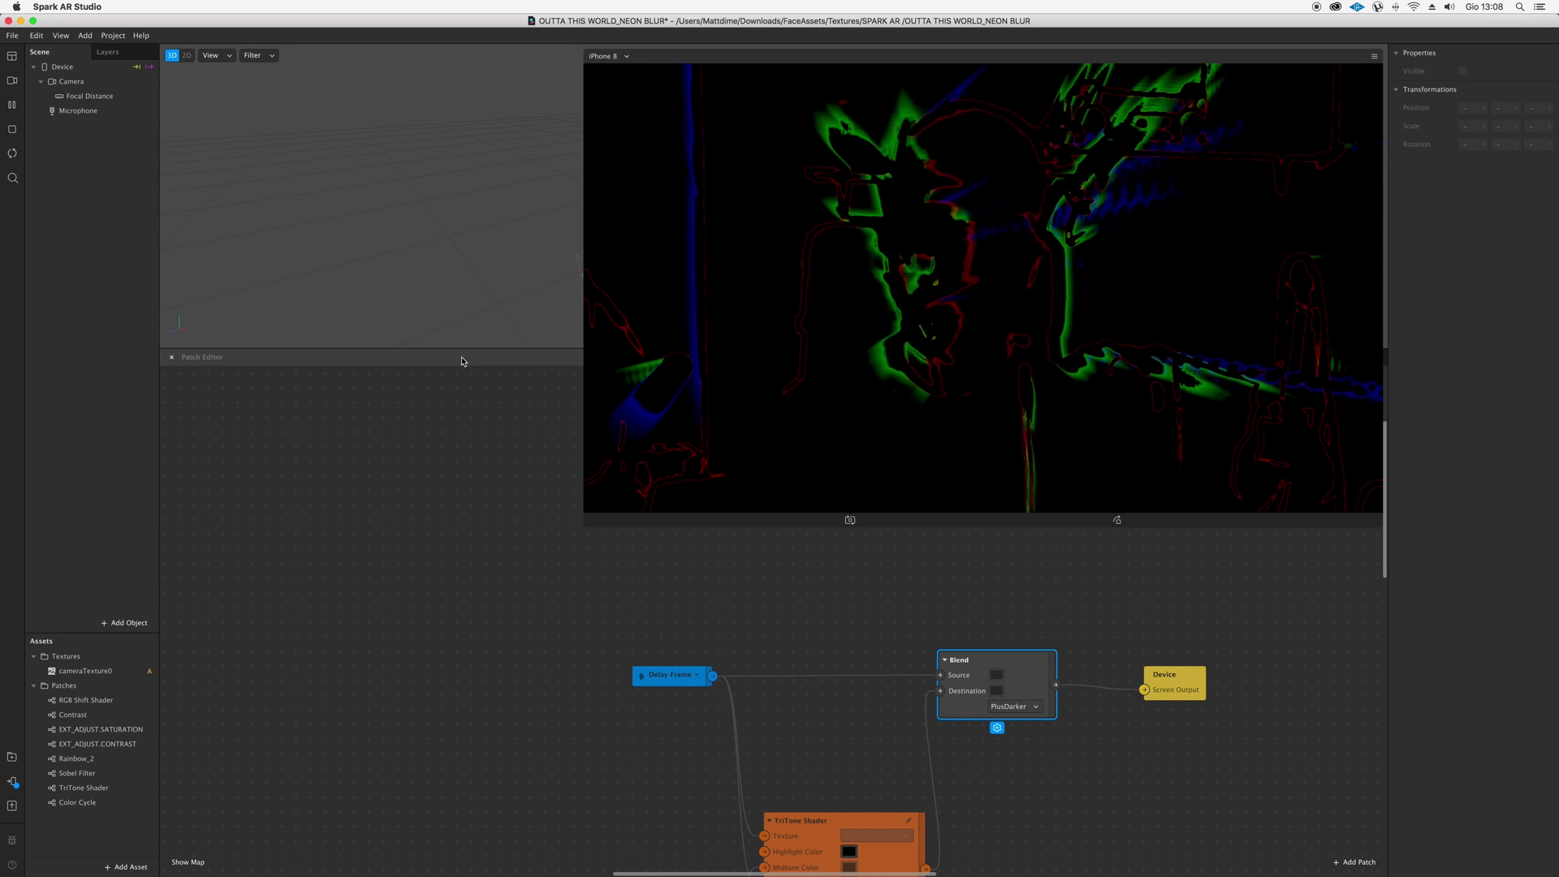
pyautogui.hscroll(3, 568, 374)
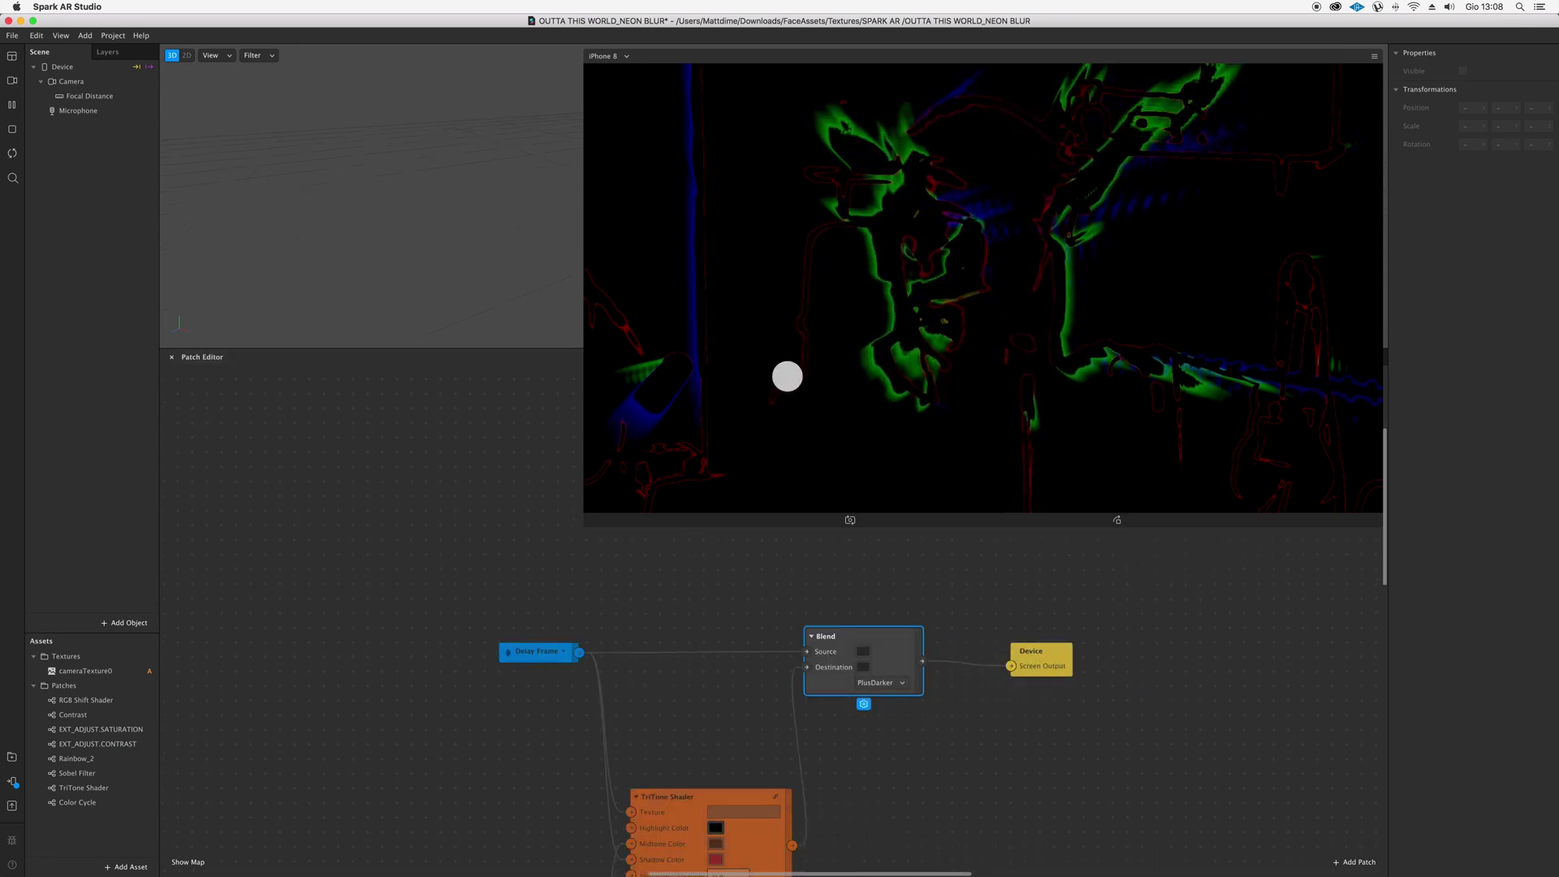